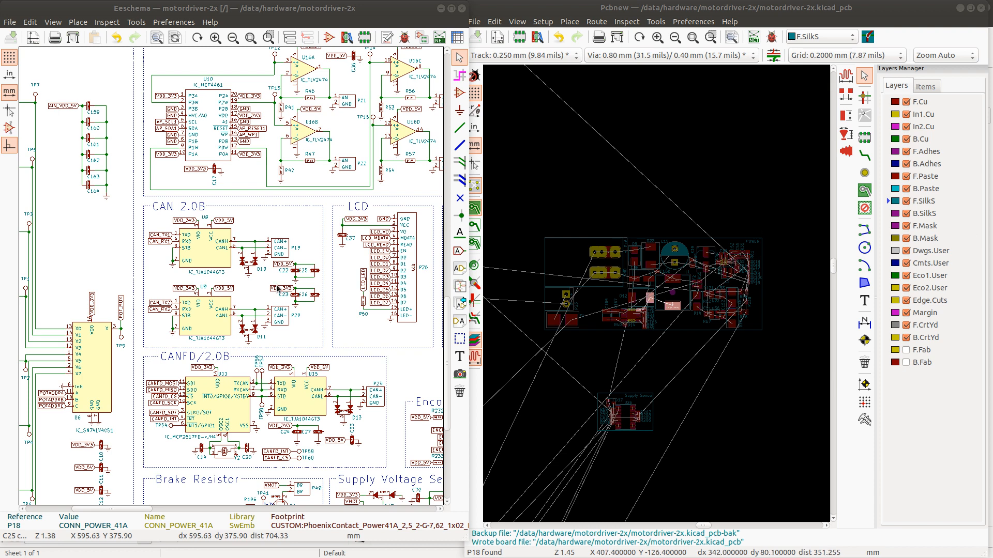
# - Examine the already grouped power section and its unrouted connections on the board layout, and select all of its footprints
pyautogui.click(664, 255)
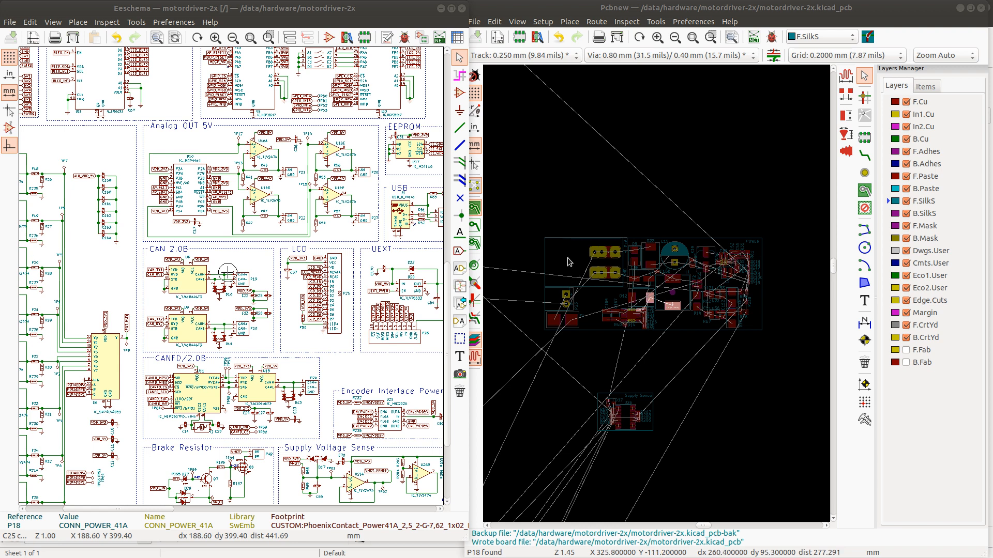
pyautogui.scroll(-1, 628, 273)
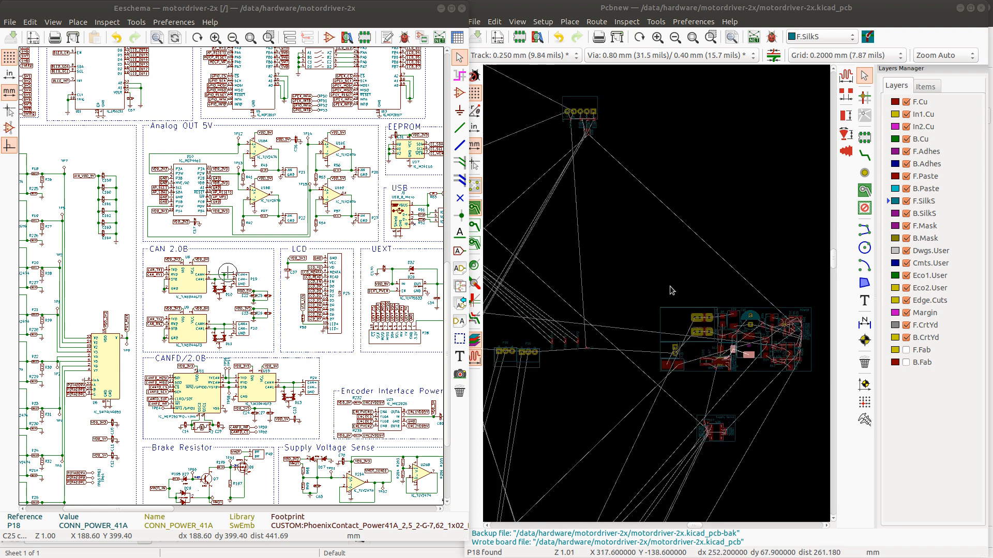
pyautogui.scroll(-1, 658, 297)
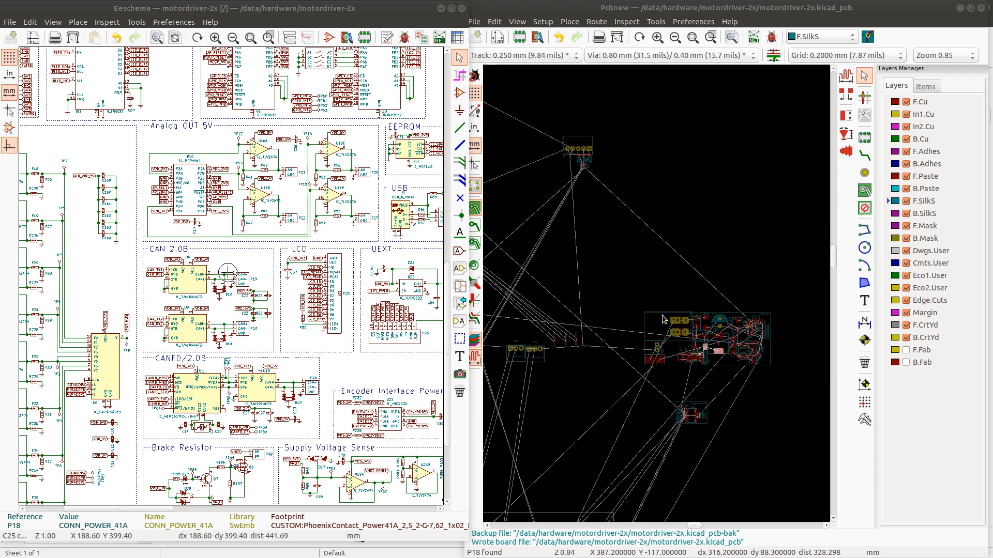
pyautogui.scroll(1, 722, 362)
pyautogui.scroll(1, 626, 279)
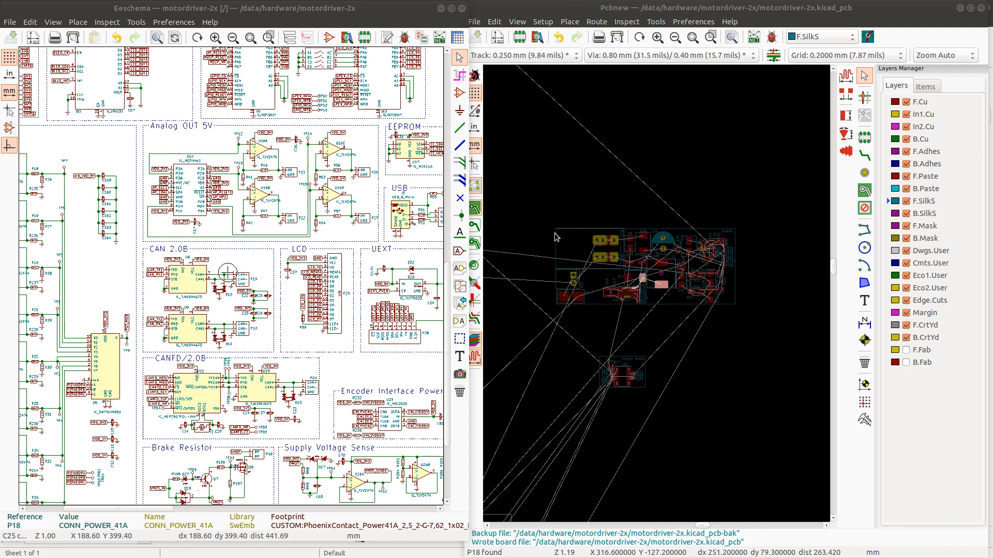
pyautogui.scroll(-4, 597, 243)
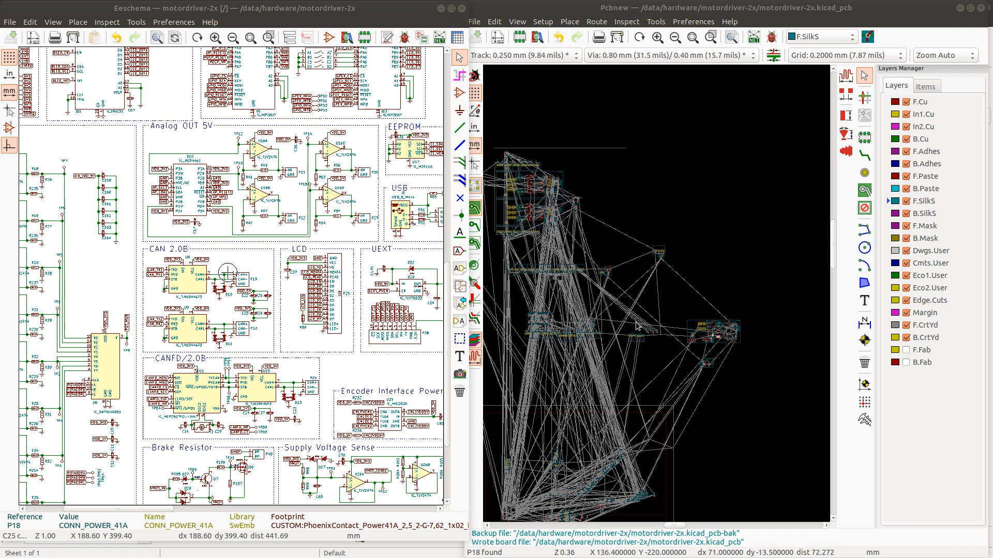
pyautogui.scroll(3, 657, 296)
pyautogui.scroll(2, 656, 300)
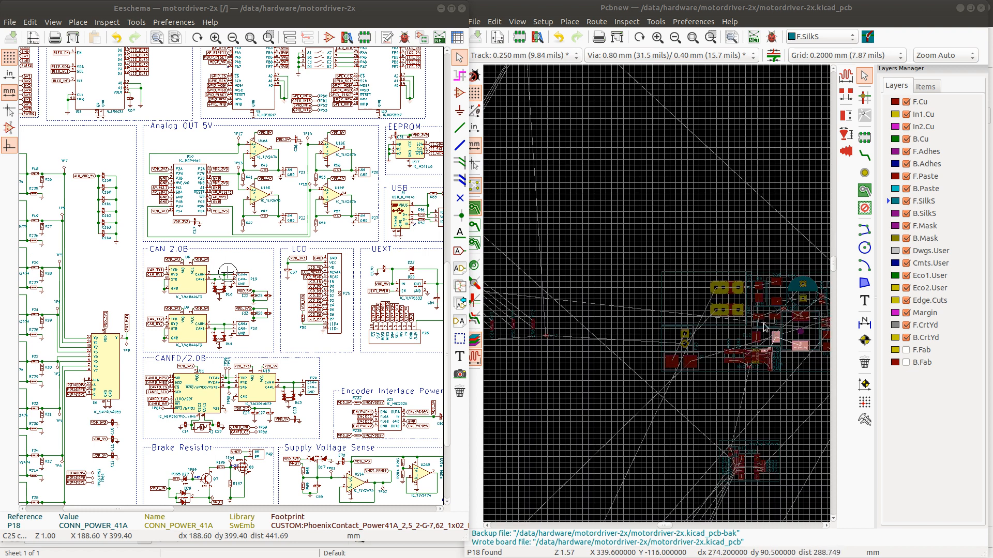
pyautogui.scroll(1, 771, 327)
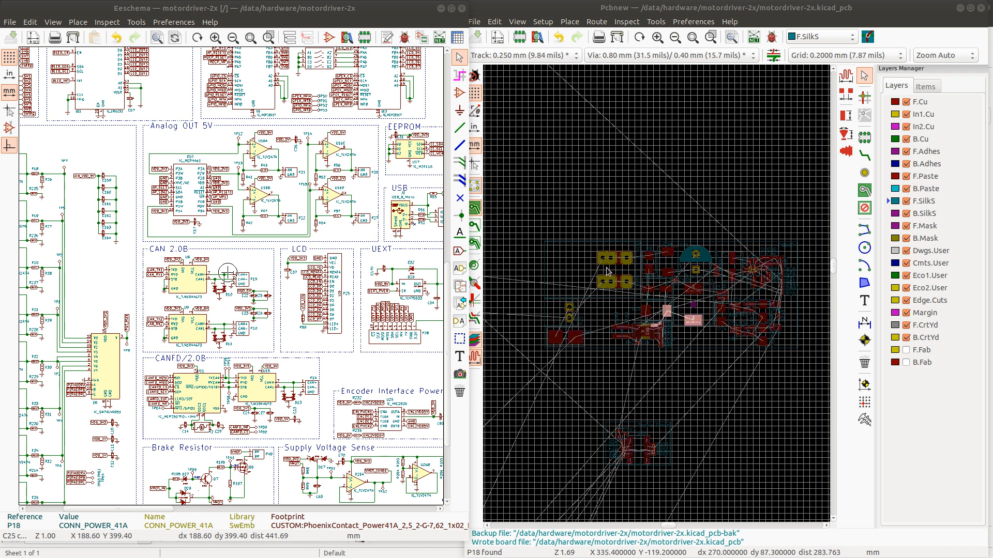
pyautogui.moveTo(541, 239); pyautogui.dragTo(783, 354)
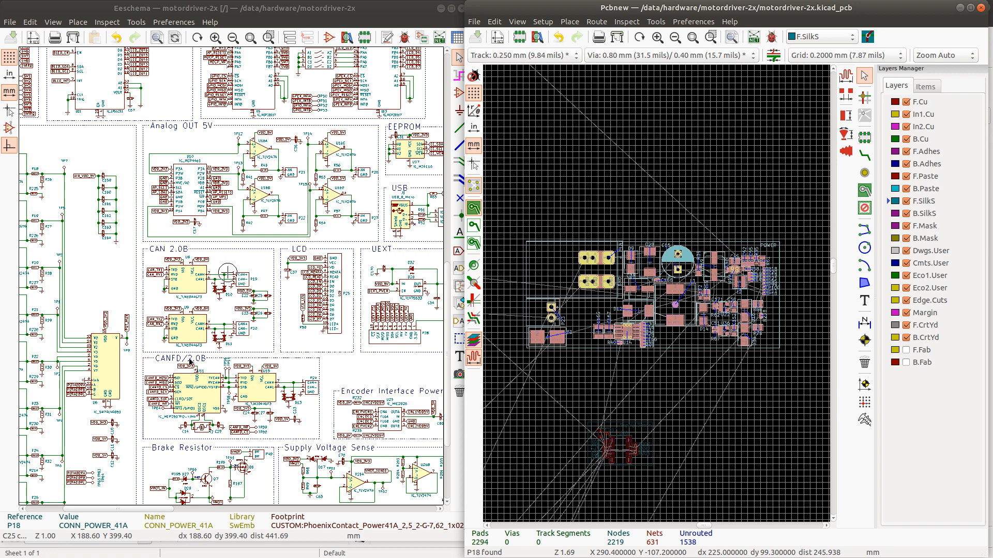
# - Locate CAN transceiver U8 from the CAN 2.0B schematic block and move its footprint to the empty area outside the sheet's right border
pyautogui.click(196, 272)
pyautogui.click(608, 215)
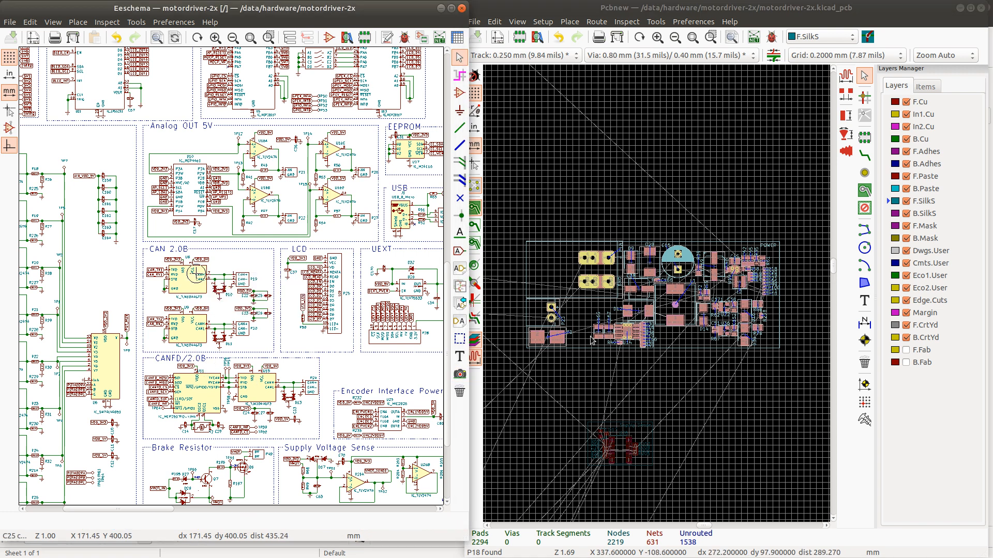
pyautogui.scroll(-4, 636, 332)
pyautogui.scroll(3, 645, 313)
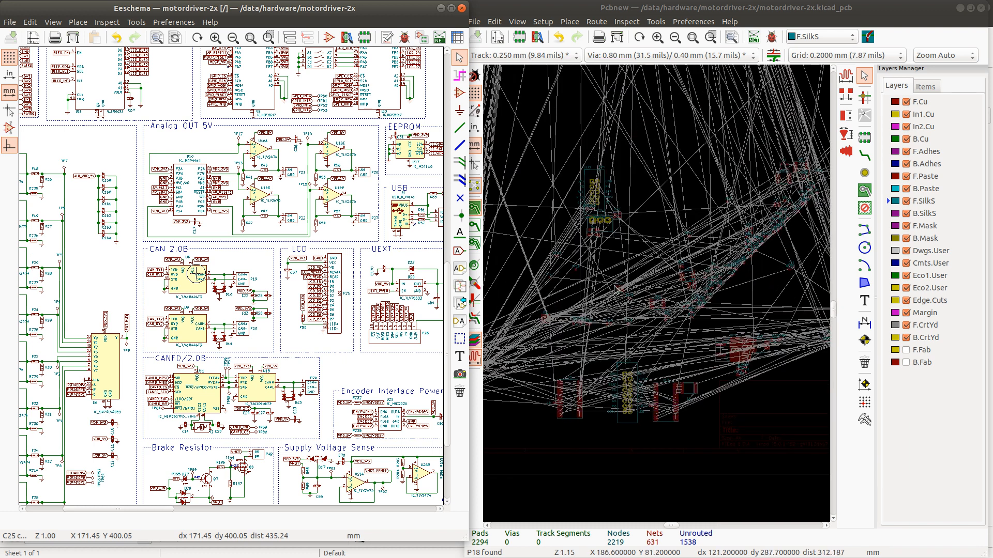
pyautogui.click(184, 287)
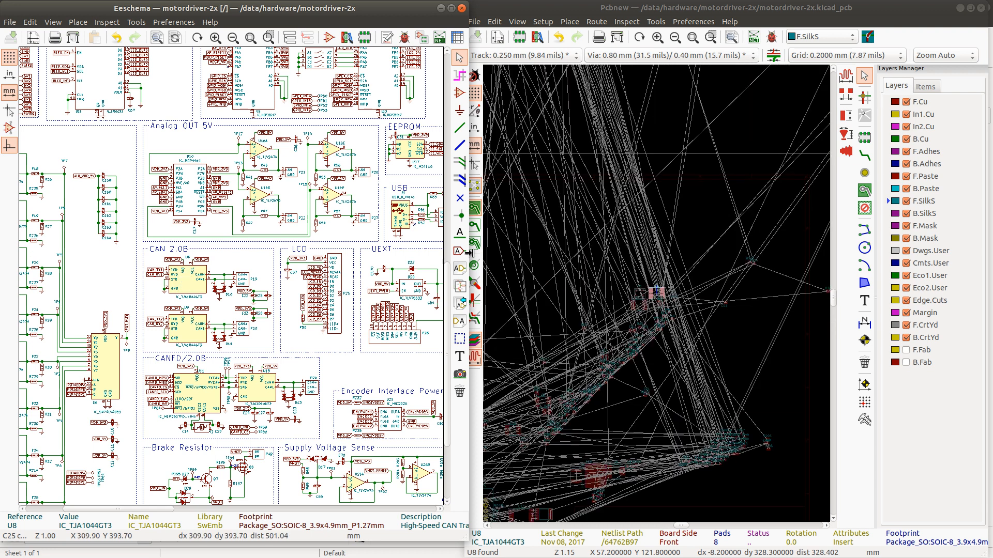
pyautogui.click(693, 12)
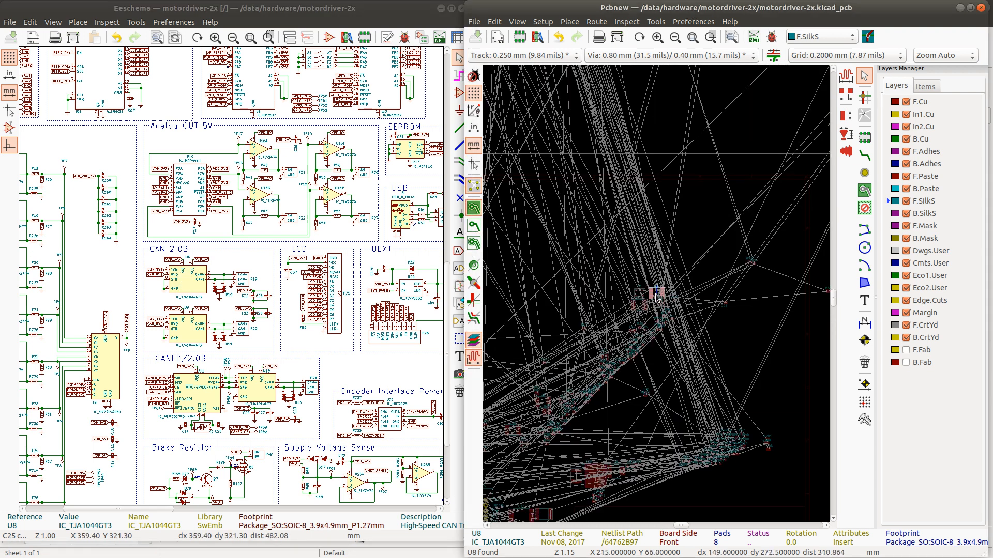
pyautogui.scroll(-3, 657, 296)
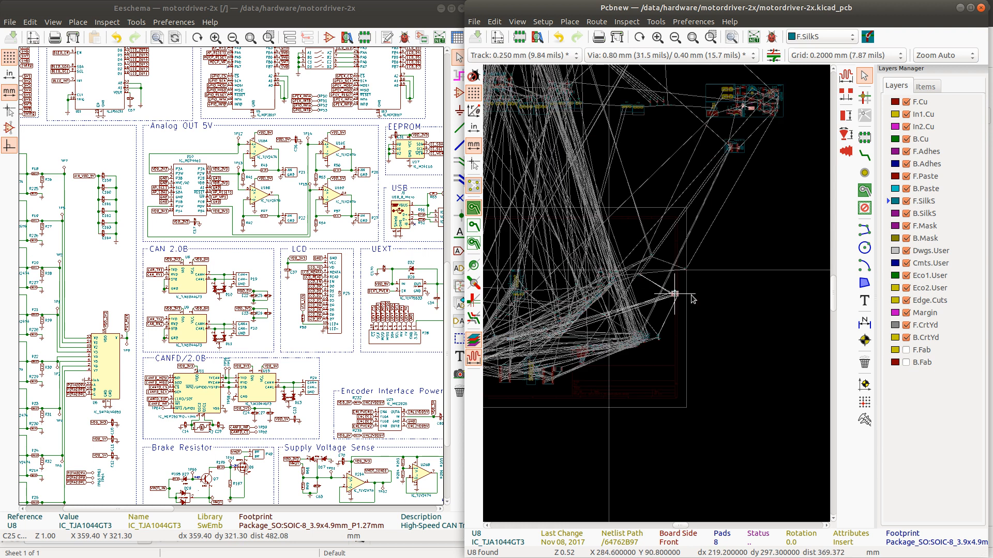
# - Locate ESD protection diode D10 from the schematic and place its footprint directly to the right of U8
pyautogui.click(217, 288)
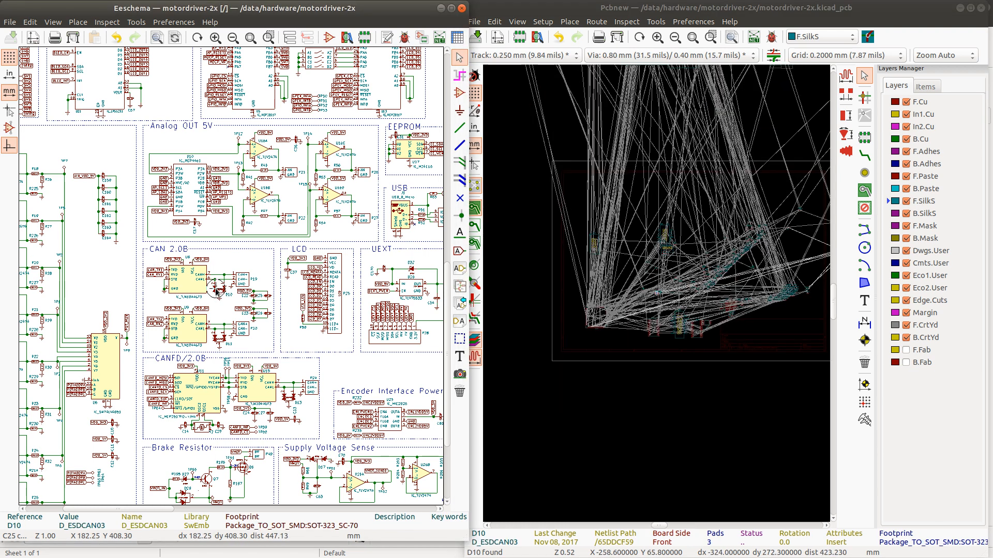
pyautogui.click(628, 12)
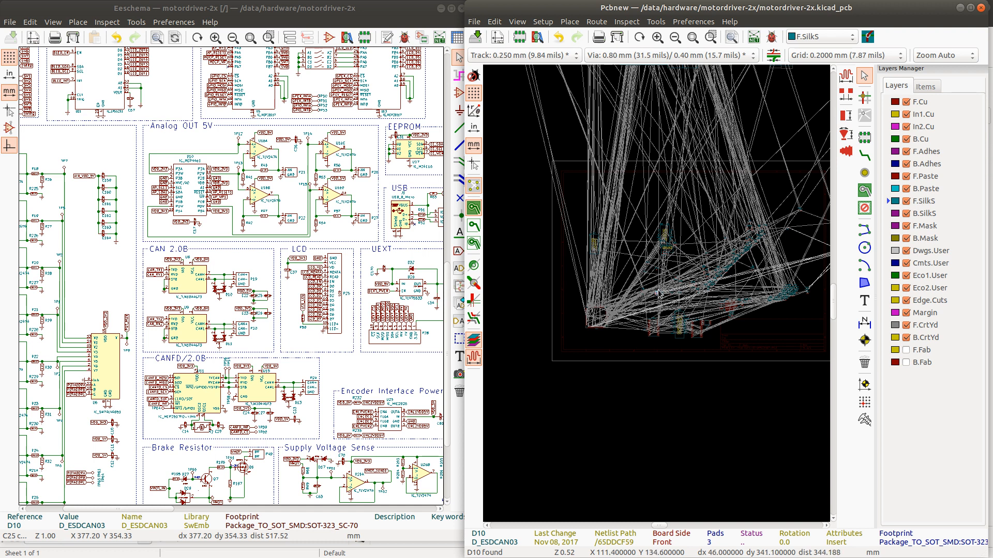
pyautogui.scroll(-2, 659, 293)
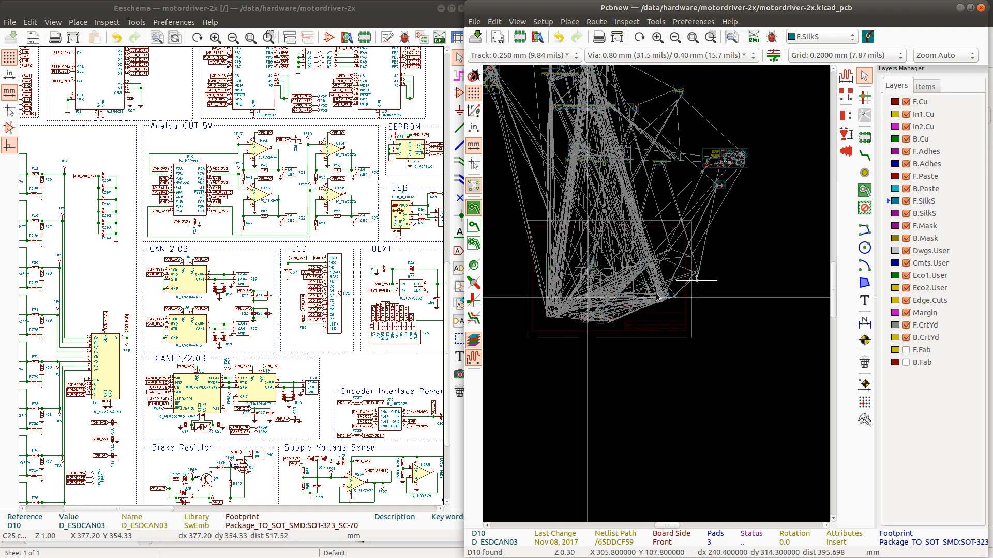
pyautogui.scroll(8, 656, 296)
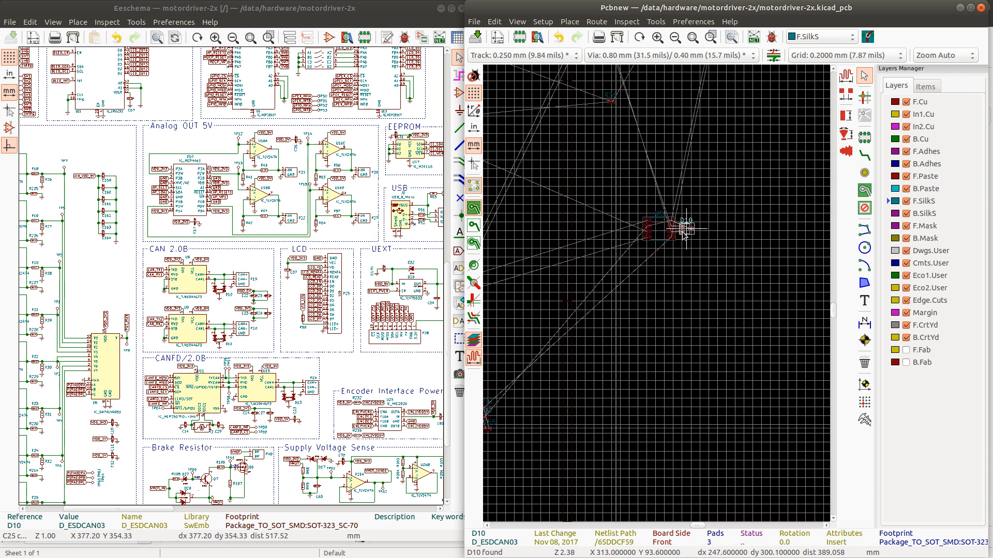
# - Locate CAN connector P19 from the schematic, then rotate P19 and P20 together 90 degrees counterclockwise and place them right of U8 and D10
pyautogui.click(242, 278)
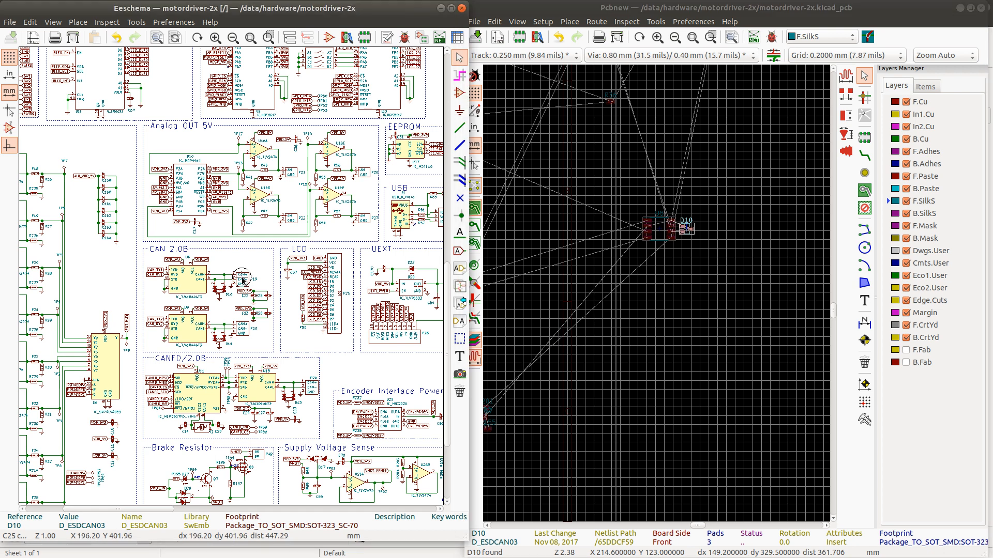
pyautogui.click(295, 300)
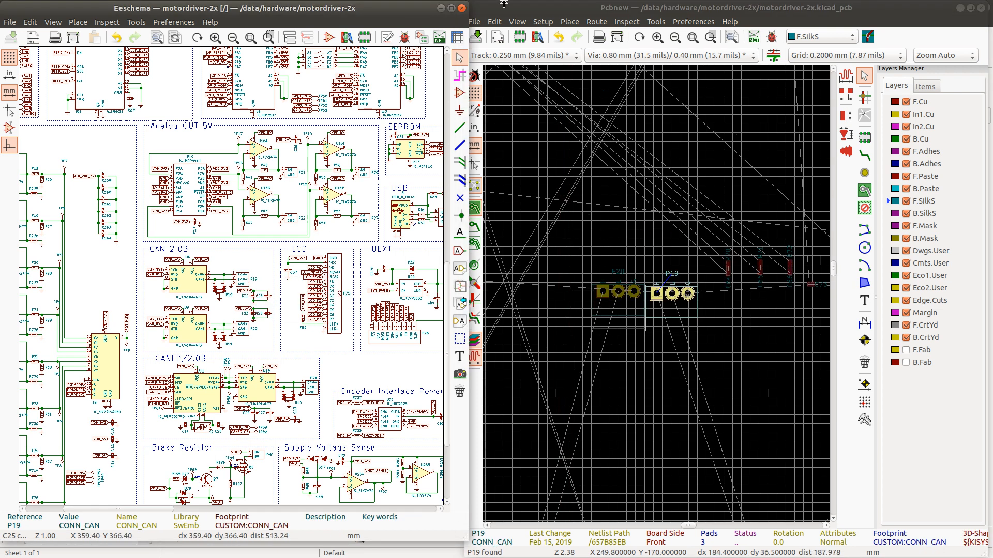
pyautogui.click(584, 12)
pyautogui.moveTo(575, 267); pyautogui.dragTo(711, 370)
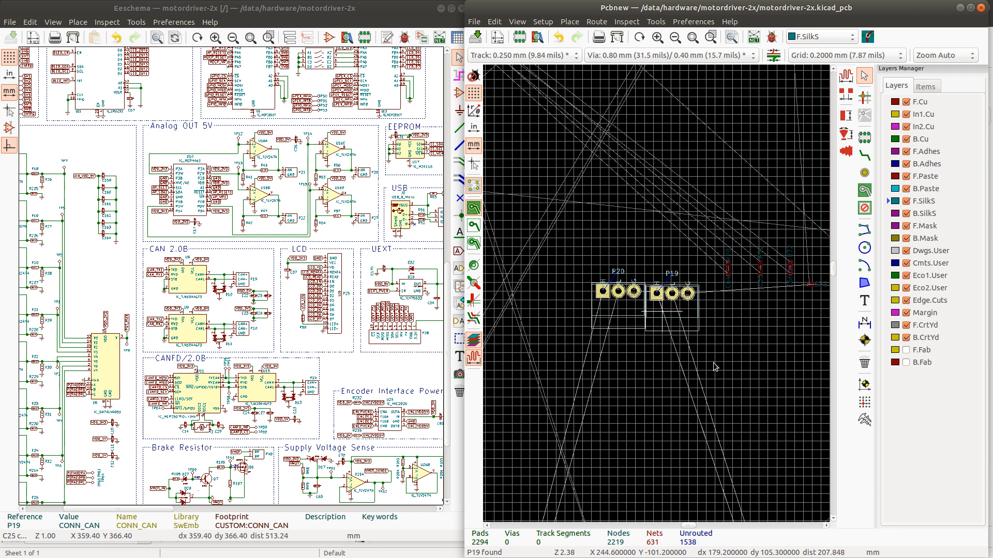
pyautogui.scroll(-5, 654, 291)
pyautogui.scroll(6, 654, 292)
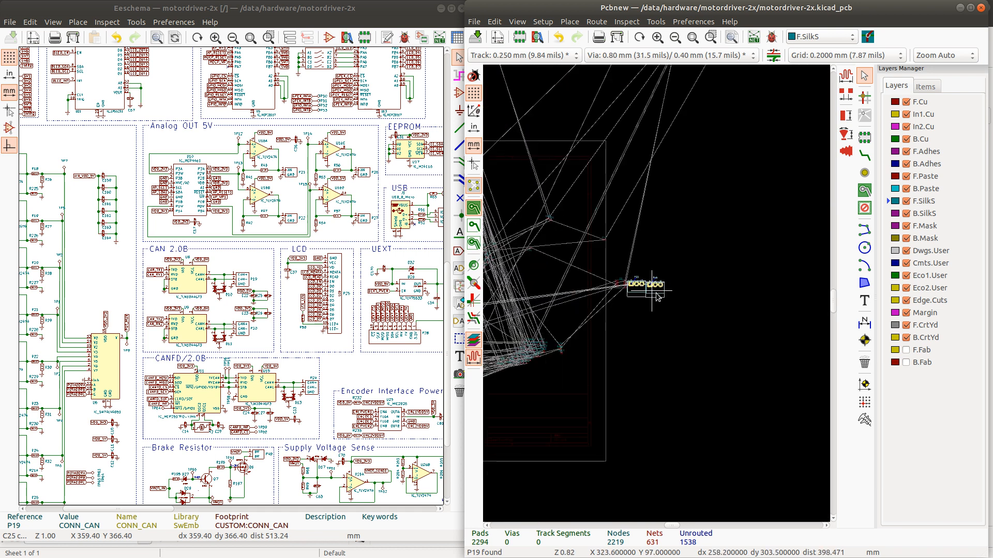
pyautogui.press('r')
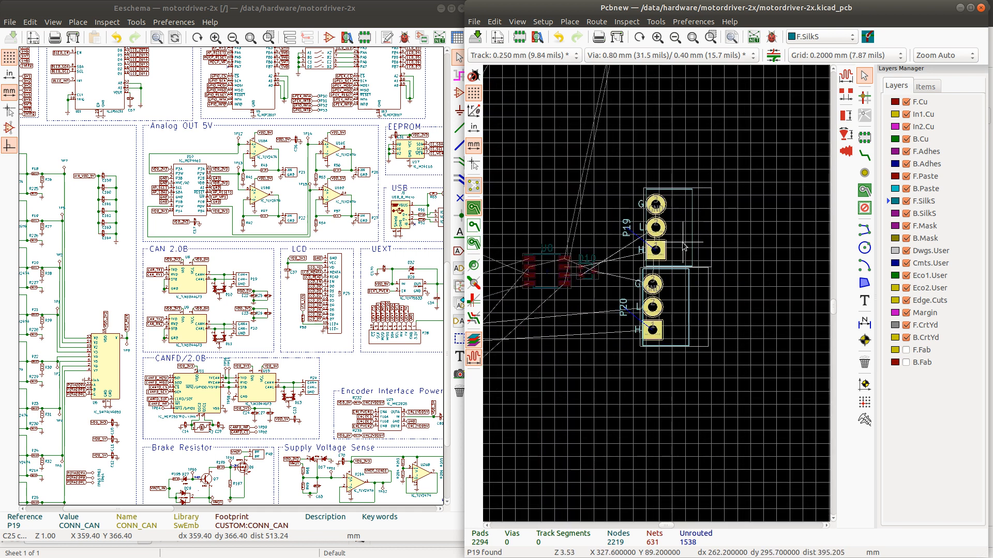
pyautogui.click(683, 243)
pyautogui.click(744, 234)
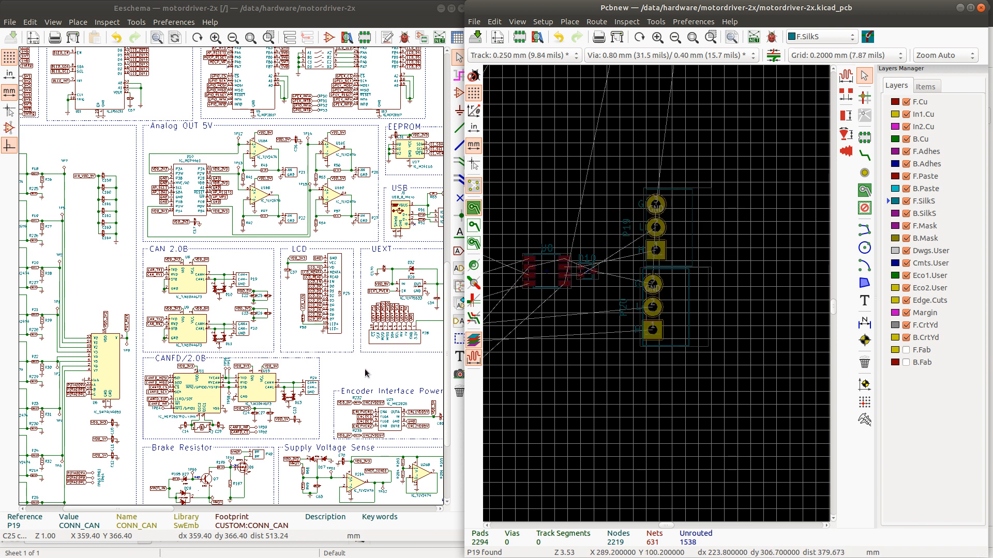
# - Inspect connector P19's footprint by opening it in the Footprint Editor, and return to the board layout
pyautogui.click(690, 220)
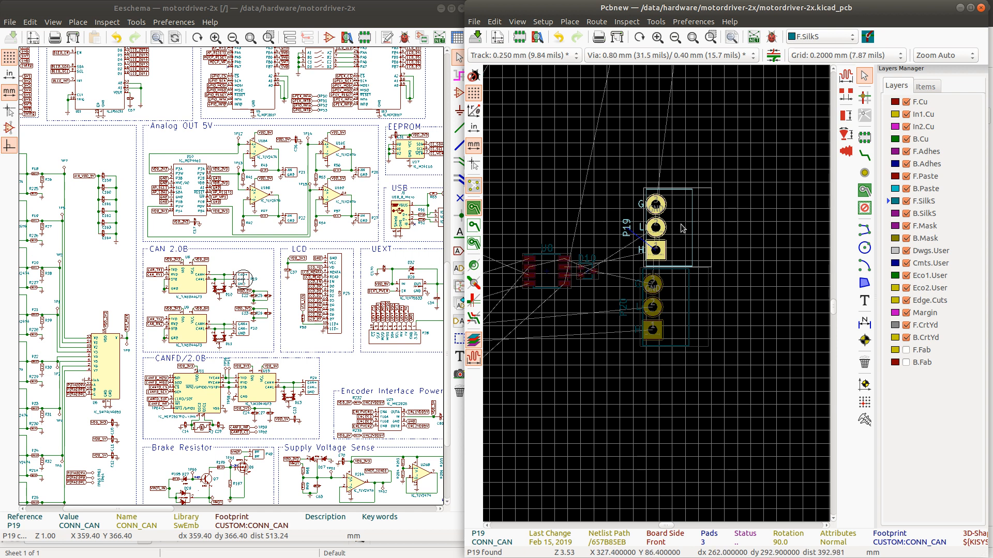
pyautogui.rightClick(688, 228)
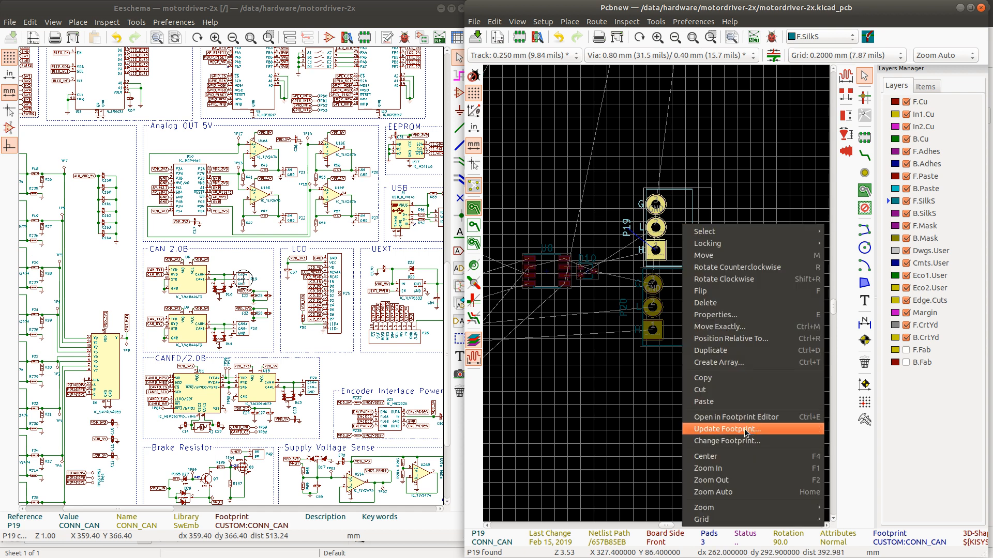
pyautogui.click(696, 152)
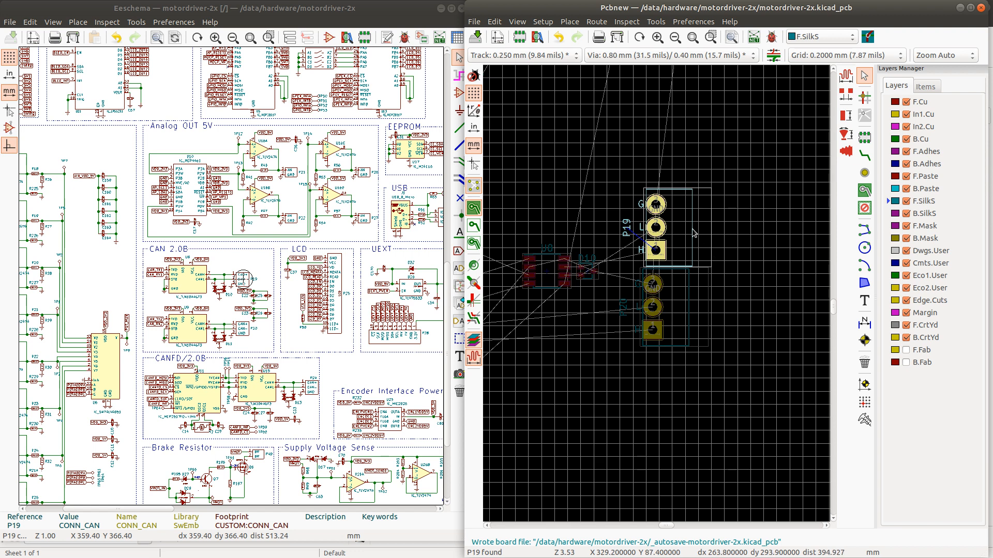
pyautogui.rightClick(693, 200)
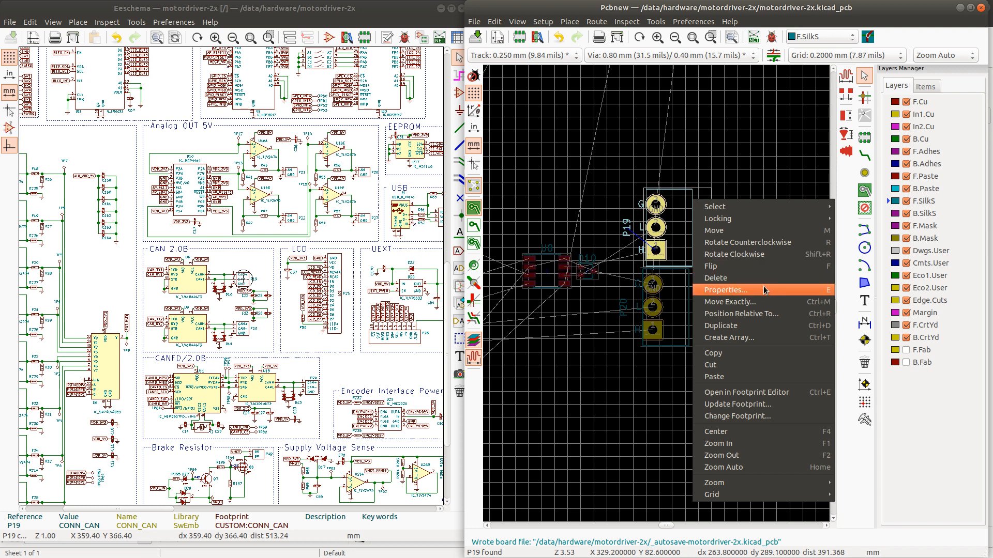
pyautogui.click(754, 394)
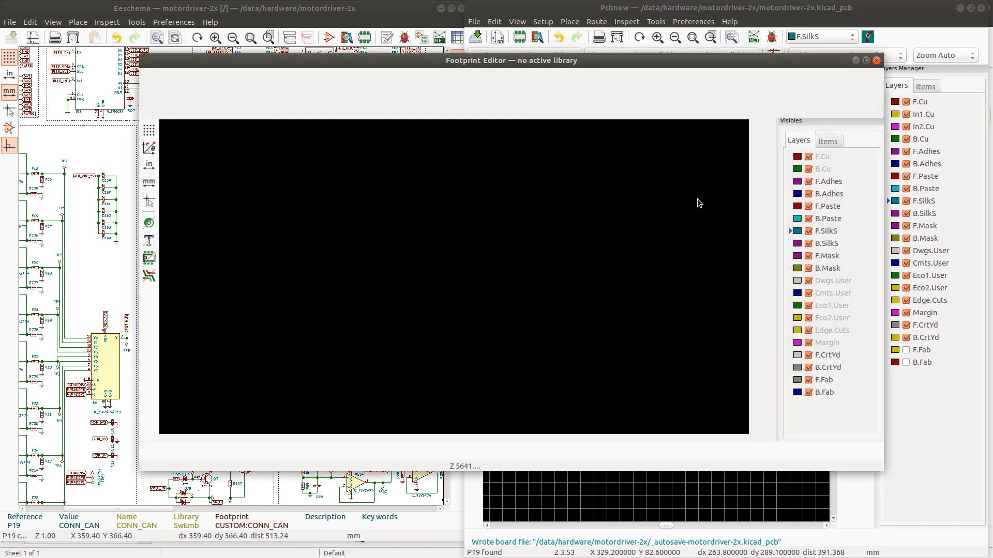
pyautogui.click(875, 61)
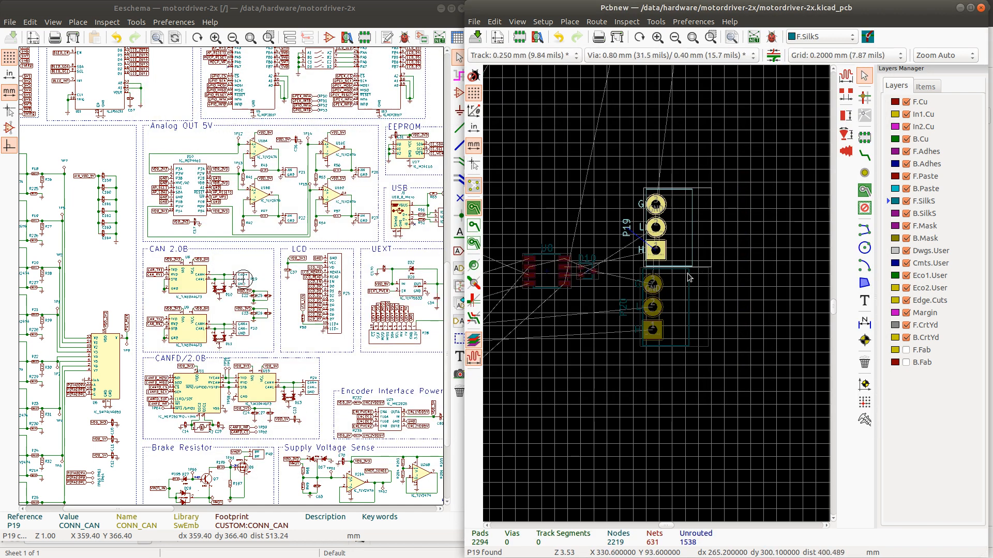
# - Update all footprints with the identifier CUSTOM:CONN_CAN from the library
pyautogui.rightClick(684, 234)
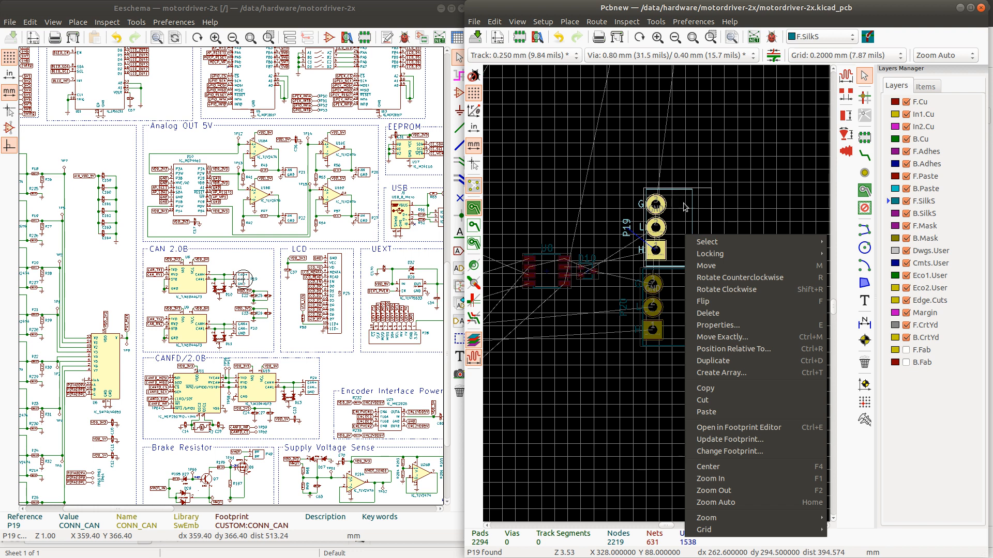
pyautogui.click(740, 441)
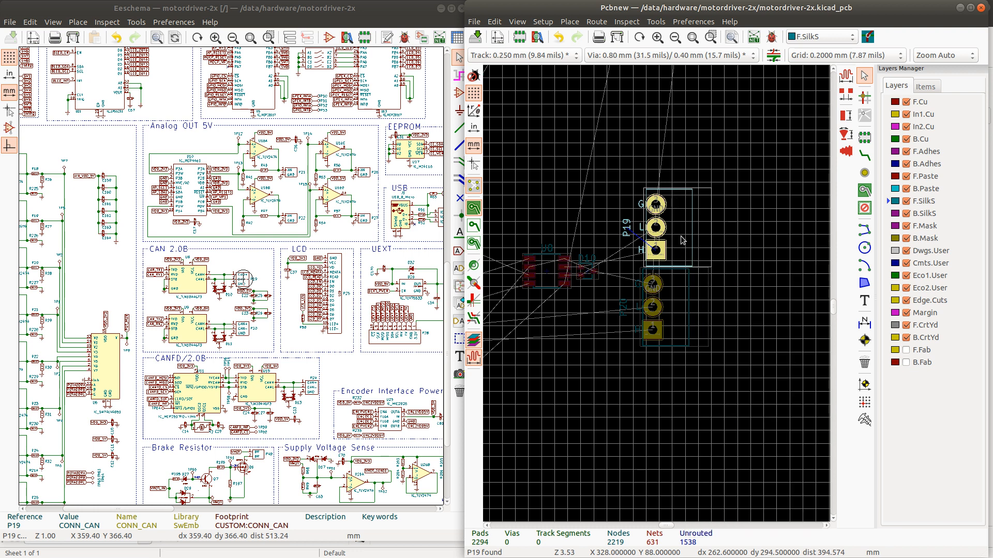
pyautogui.click(817, 420)
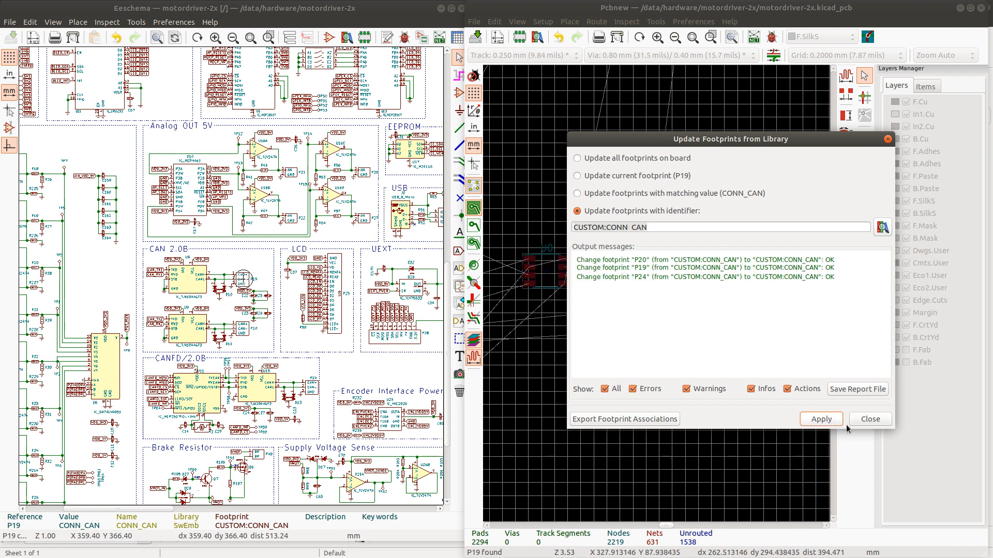
pyautogui.click(868, 420)
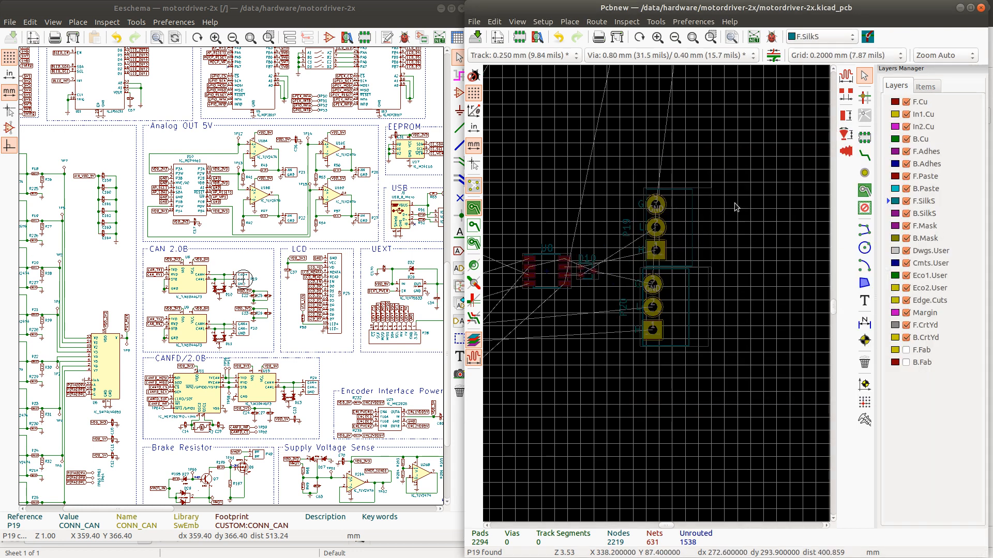
# - Open the updated footprint of connector P19 in the Footprint Editor
pyautogui.click(681, 210)
pyautogui.rightClick(680, 210)
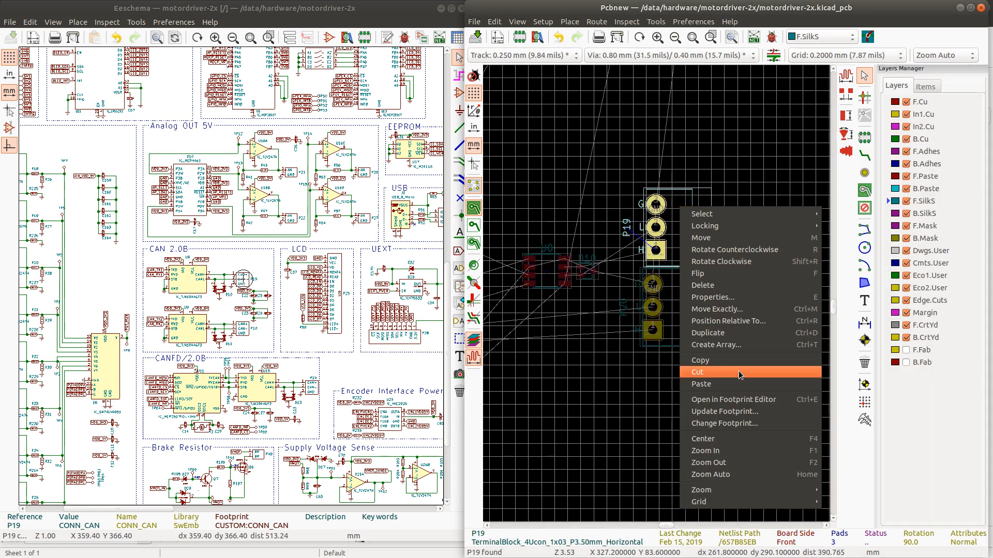
pyautogui.click(743, 400)
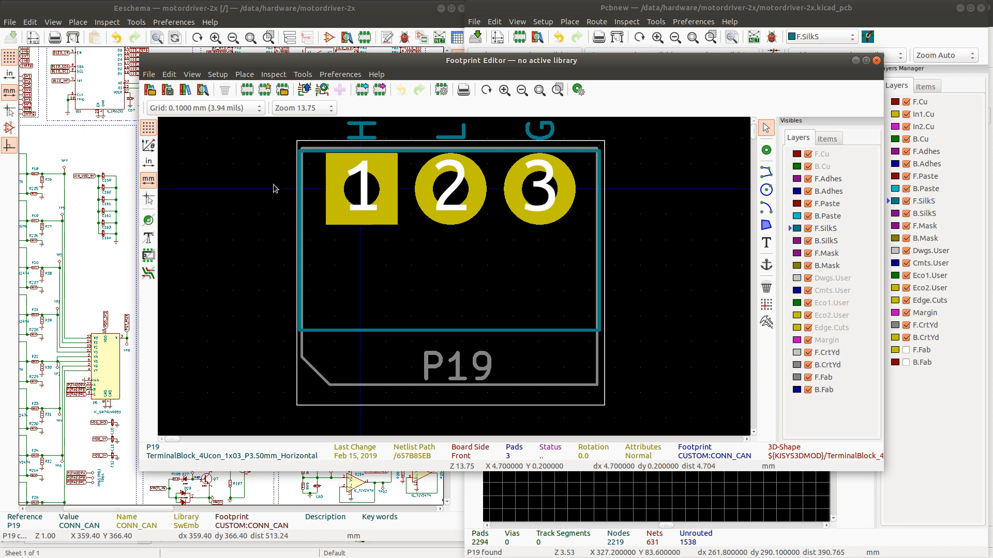
# - Shorten the vertical silkscreen line beside pad 1 by moving its upper end down to Y -1.2 mm
pyautogui.click(302, 172)
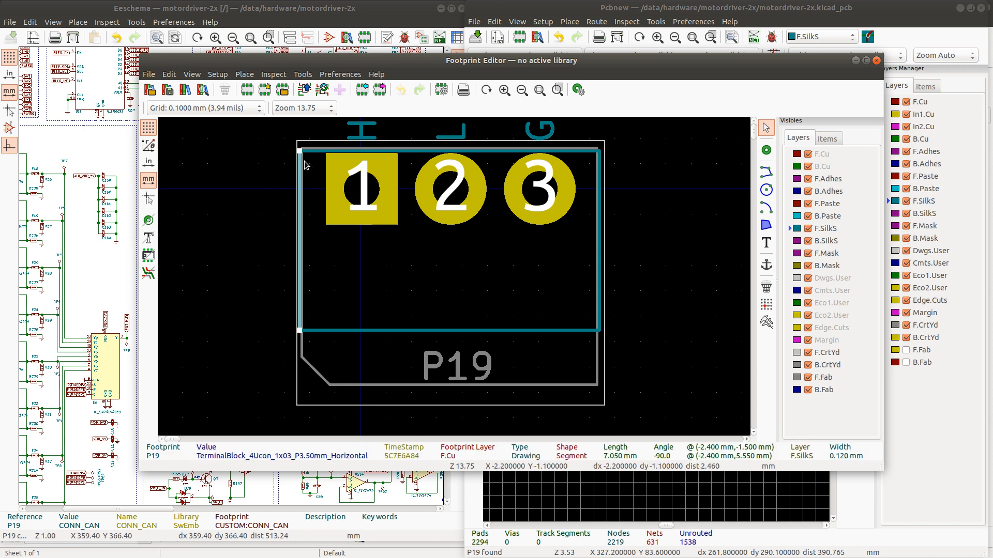
pyautogui.scroll(3, 304, 163)
pyautogui.moveTo(443, 254)
pyautogui.mouseDown()
pyautogui.moveTo(444, 339)
pyautogui.moveTo(443, 260)
pyautogui.mouseUp()
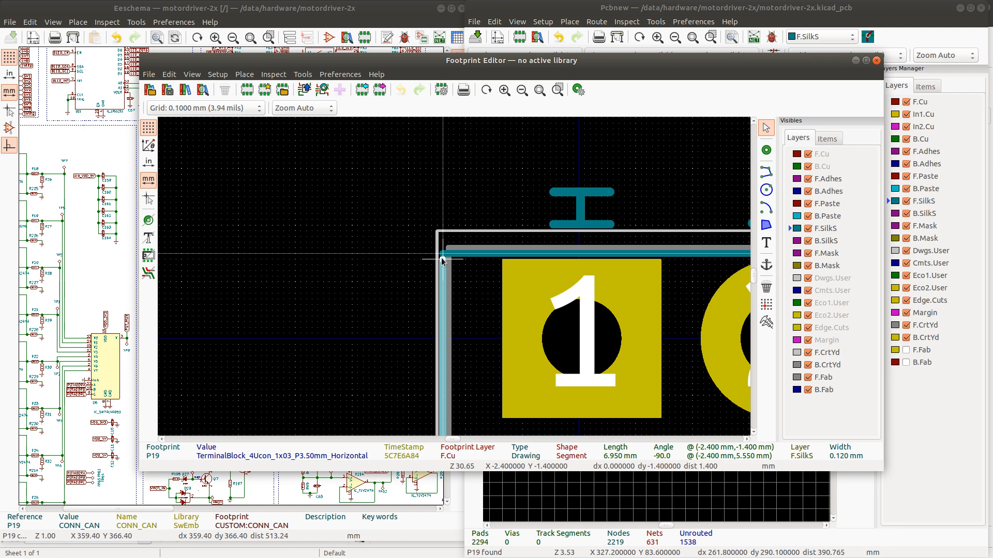
pyautogui.moveTo(442, 260); pyautogui.dragTo(442, 268)
pyautogui.press('Escape')
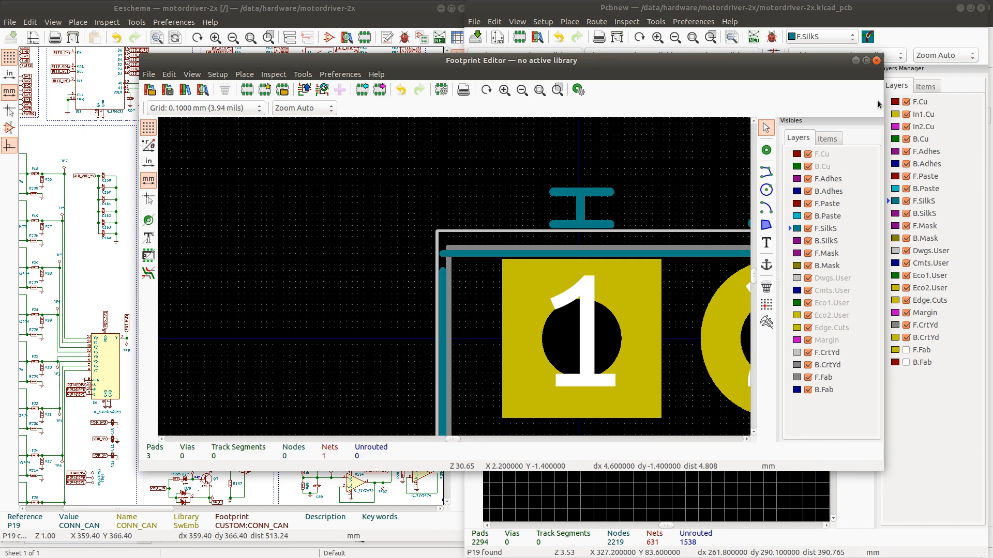
# - Draw a horizontal F.SilkS line about 0.9 mm long from the shortened line's upper end toward pad 1, at Y -1.2 mm
pyautogui.click(766, 172)
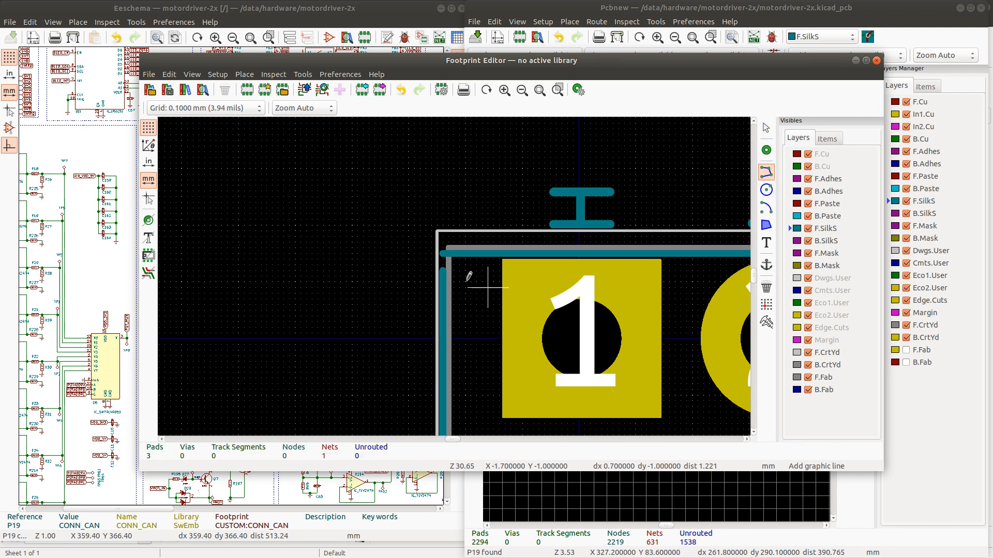
pyautogui.click(441, 269)
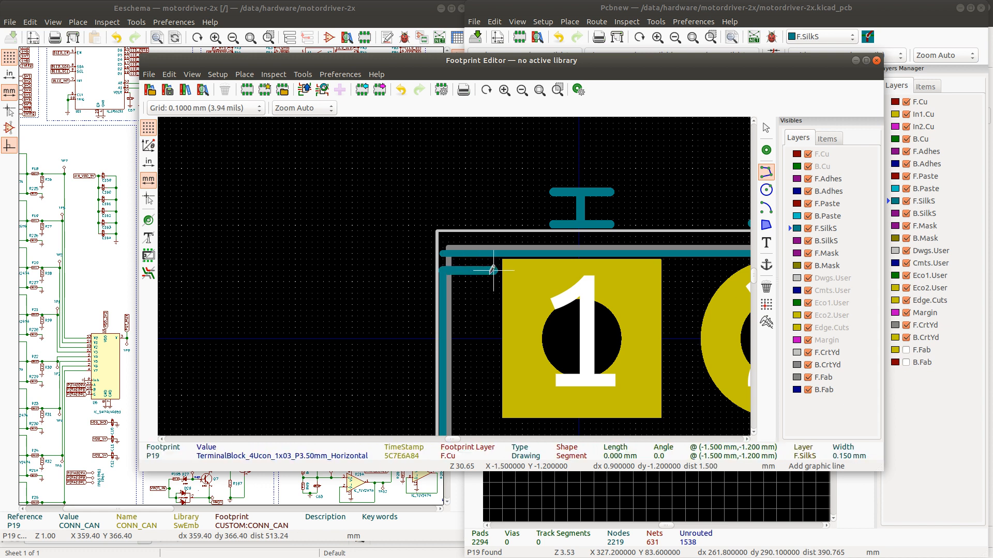
pyautogui.doubleClick(493, 269)
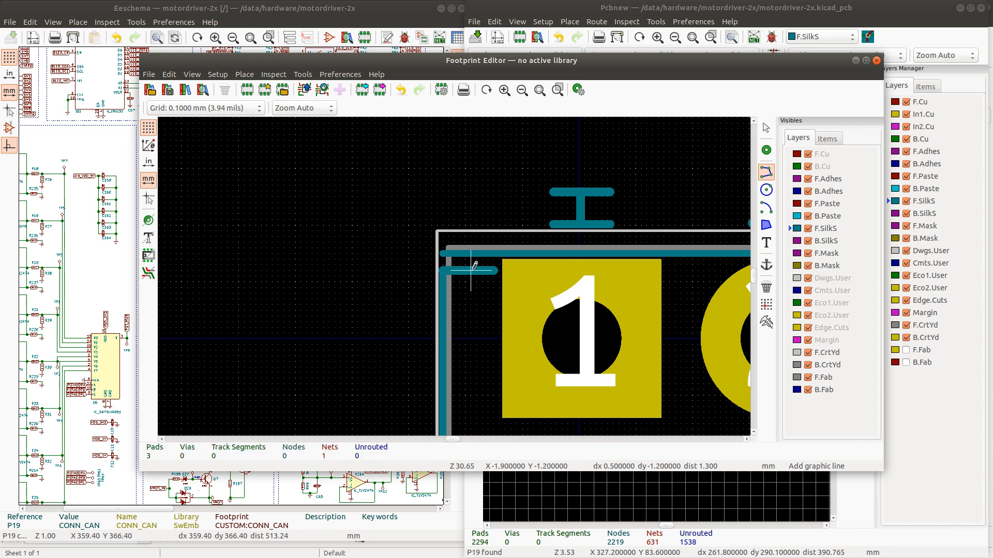
pyautogui.press('Escape')
# - Set the item thickness of the short horizontal silkscreen line beside pad 1 to 0.12 mm
pyautogui.click(474, 271)
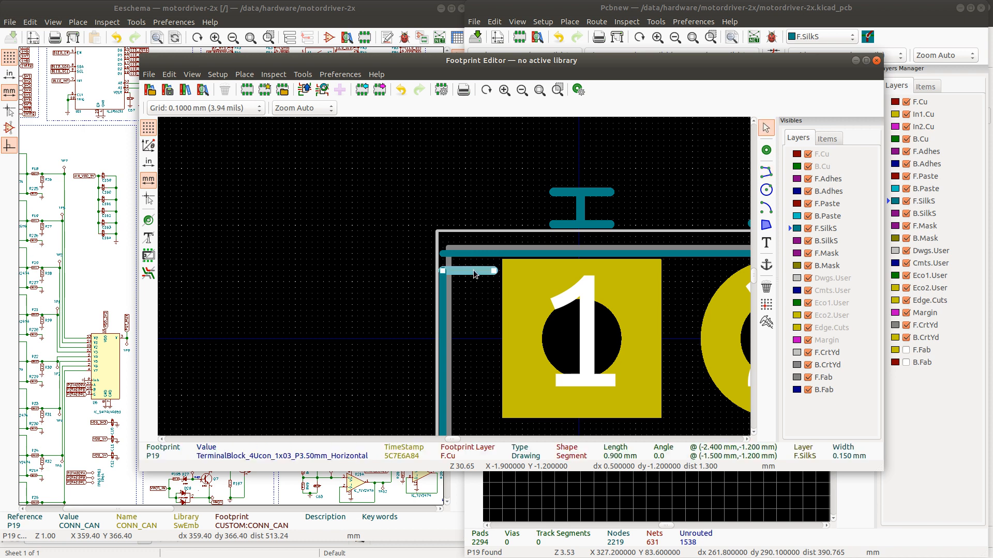
pyautogui.press('e')
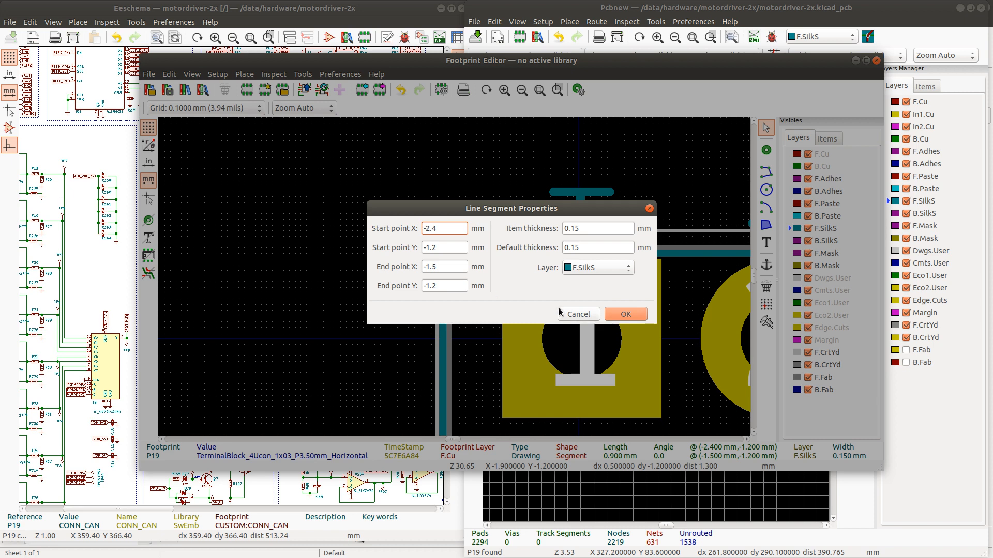
pyautogui.click(578, 231)
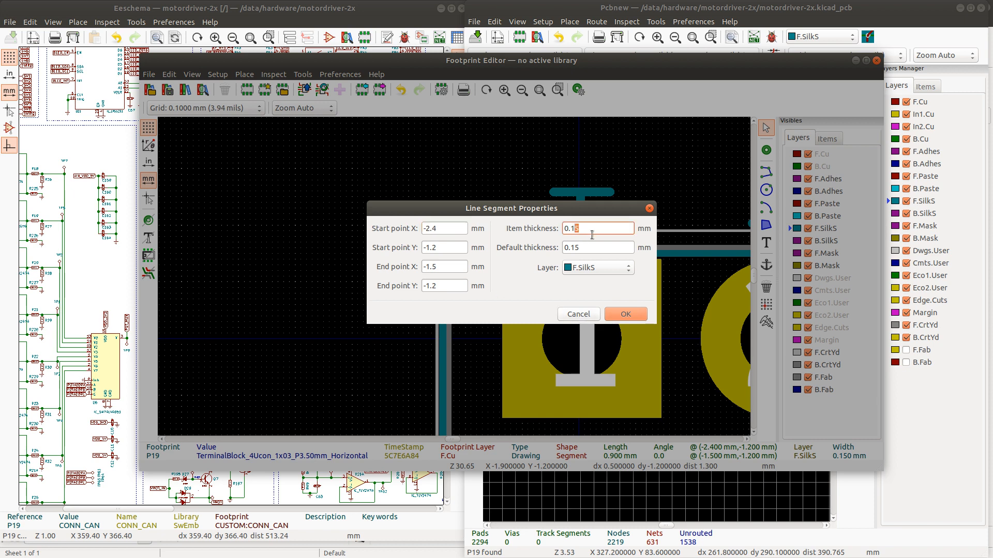
pyautogui.click(578, 313)
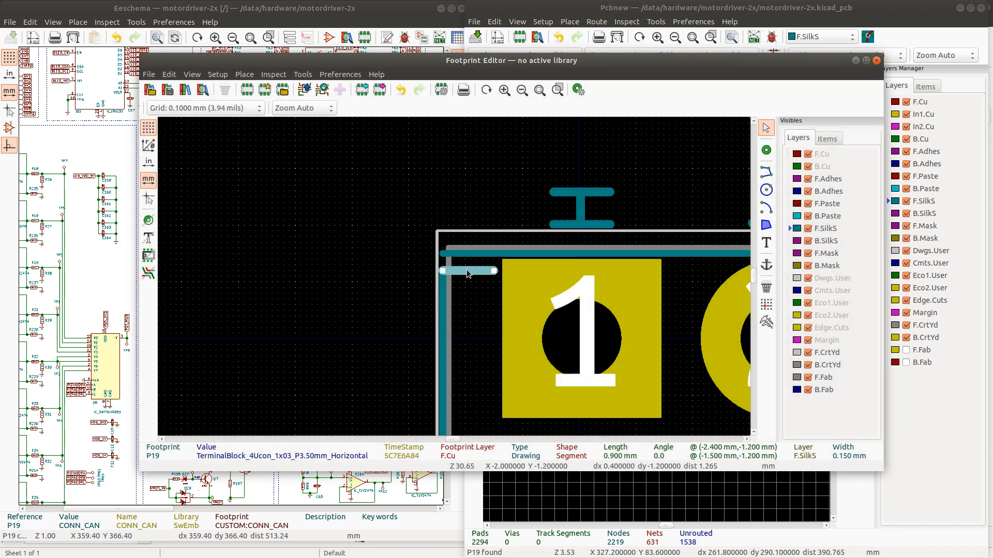
pyautogui.press('e')
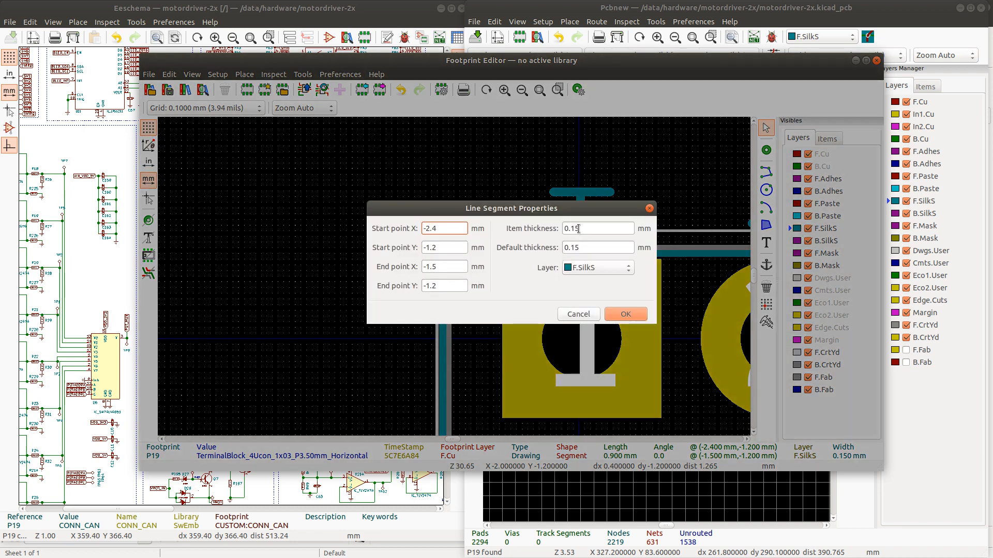
pyautogui.click(577, 229)
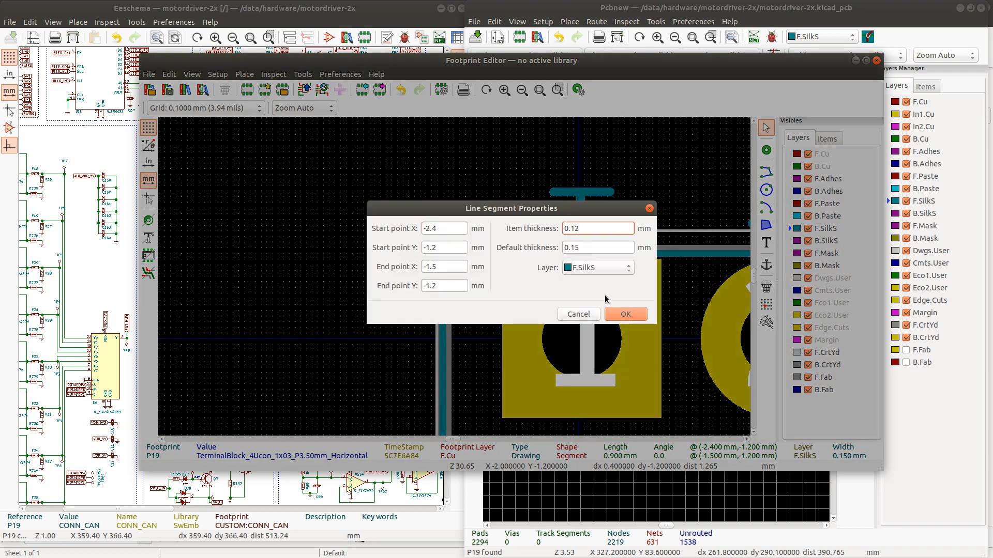
pyautogui.write('2')
pyautogui.press('Return')
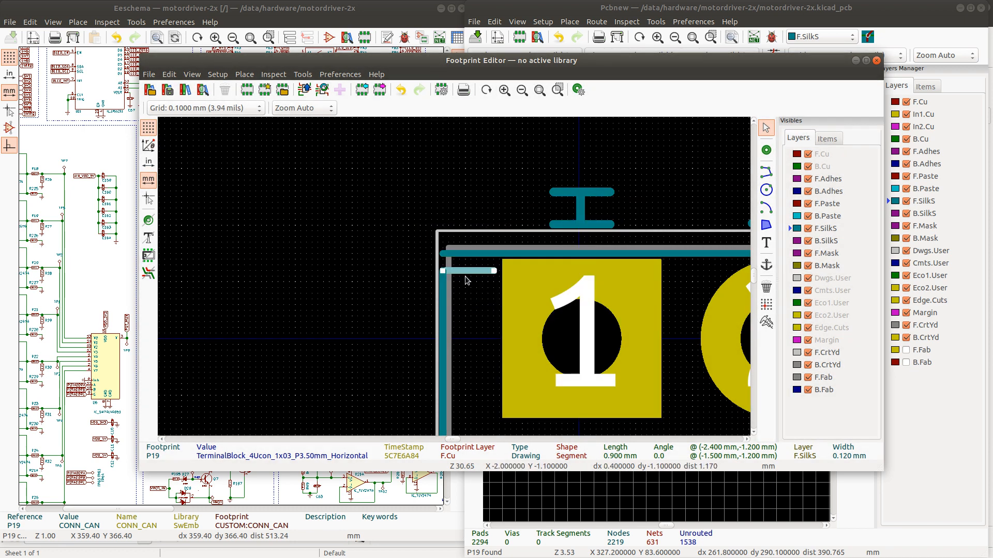
# - Copy the short horizontal silkscreen line and place the duplicate beside pad 3 at Y -1.2 mm, ending on the vertical outline line
pyautogui.hotkey('ctrl', 'c')
pyautogui.click(469, 271)
pyautogui.hotkey('ctrl', 'v')
pyautogui.scroll(-5, 442, 276)
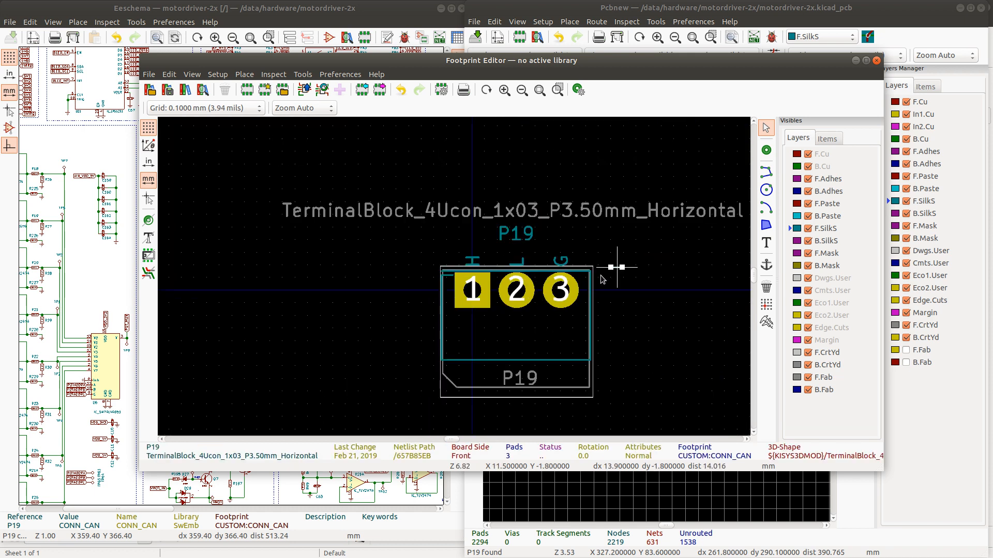
pyautogui.scroll(5, 602, 279)
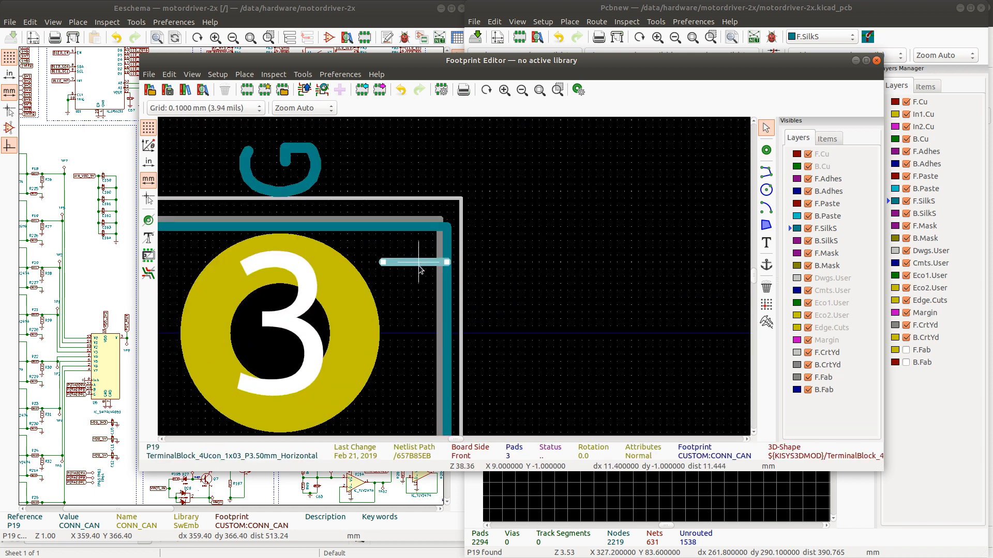
pyautogui.press('space')
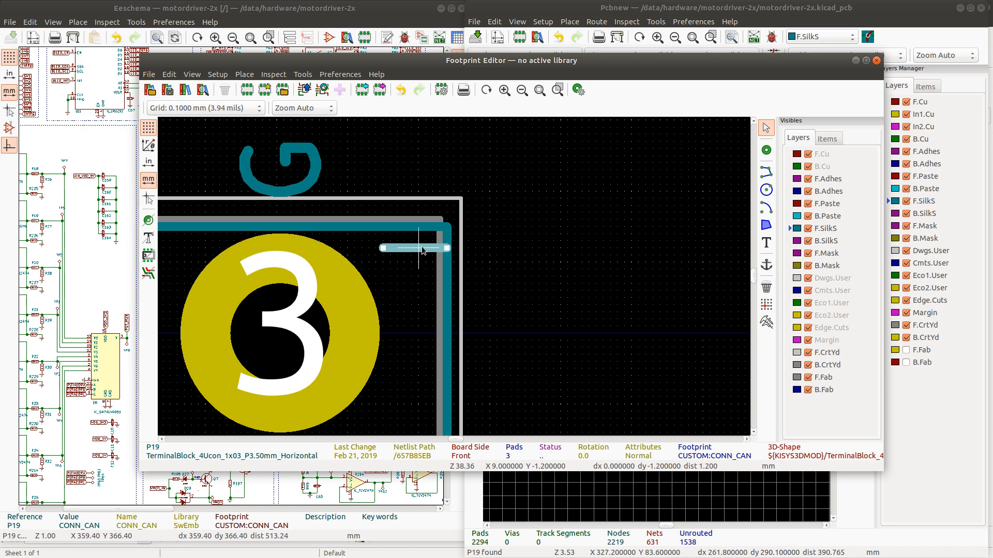
pyautogui.click(421, 247)
# - Shorten the vertical silkscreen line beside pad 3 to Y -1.2 mm and delete the outline's long line above the pads
pyautogui.click(447, 234)
pyautogui.moveTo(448, 228); pyautogui.dragTo(447, 248)
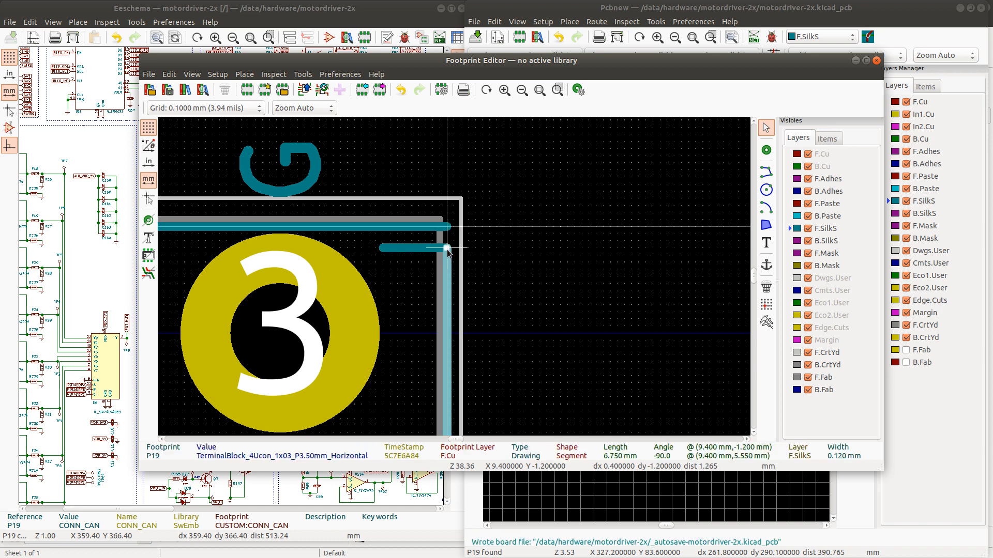
pyautogui.click(433, 228)
pyautogui.press('Escape')
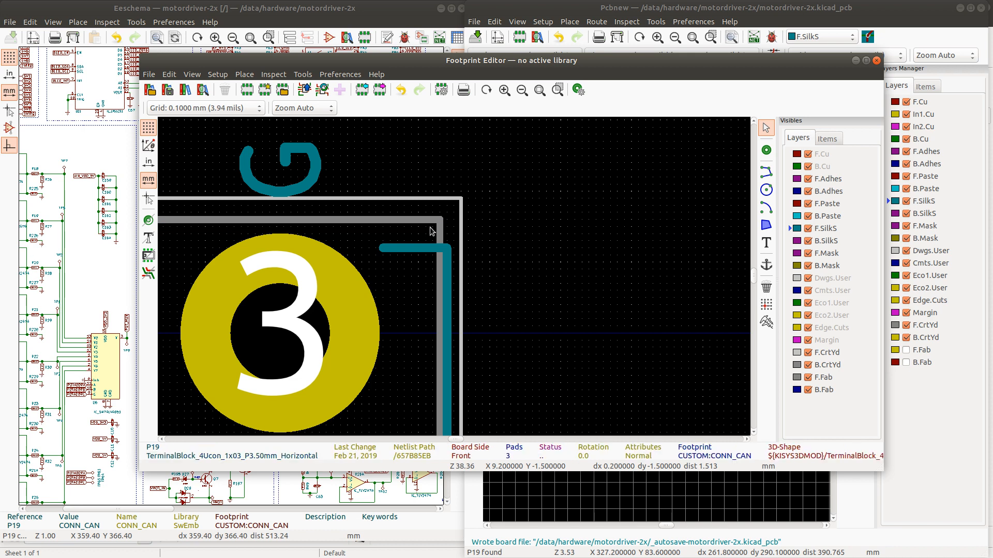
# - Compare the length of the silkscreen line above the lower P19 text with the calculator expression 2.45×2+3.5×2
pyautogui.press('Home')
pyautogui.scroll(5, 413, 366)
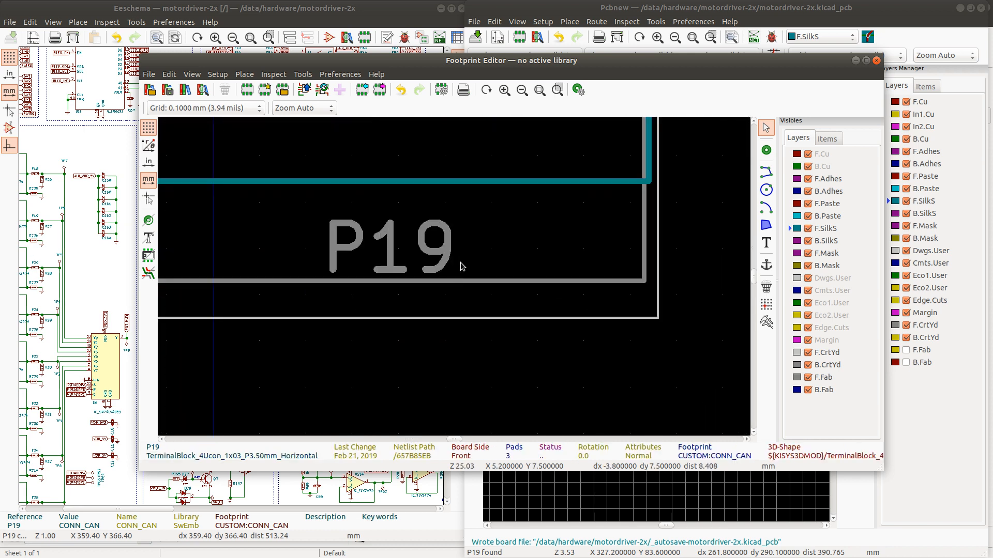
pyautogui.click(650, 174)
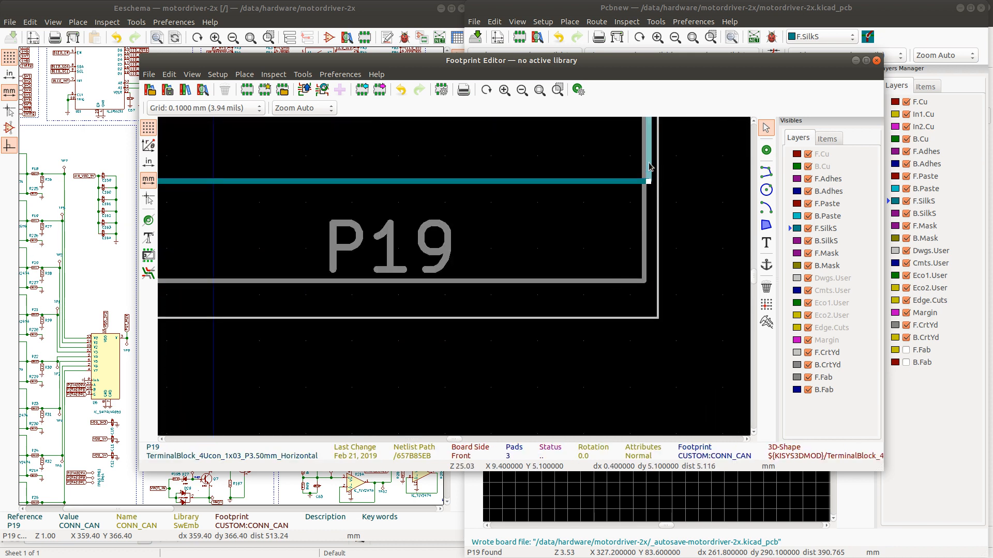
pyautogui.click(628, 182)
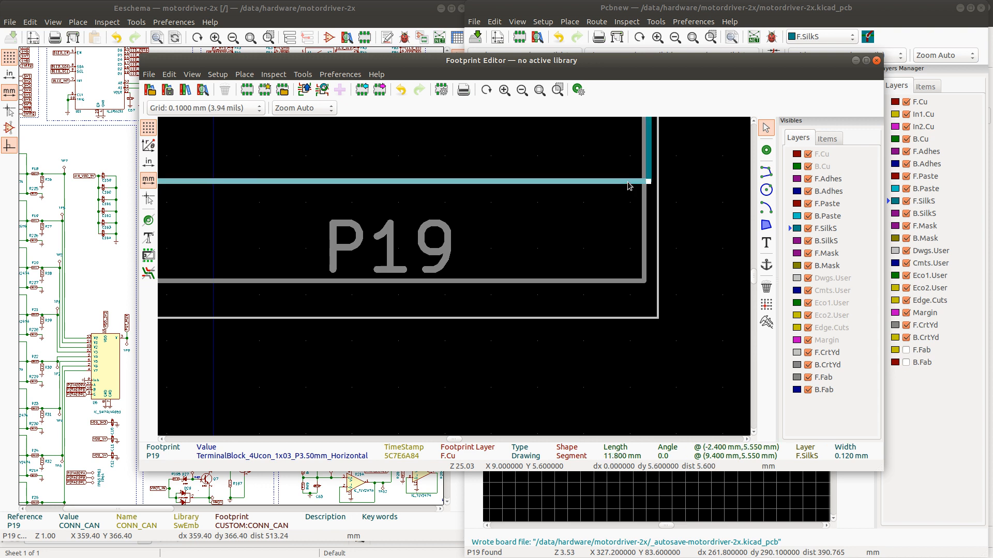
pyautogui.scroll(-3, 528, 171)
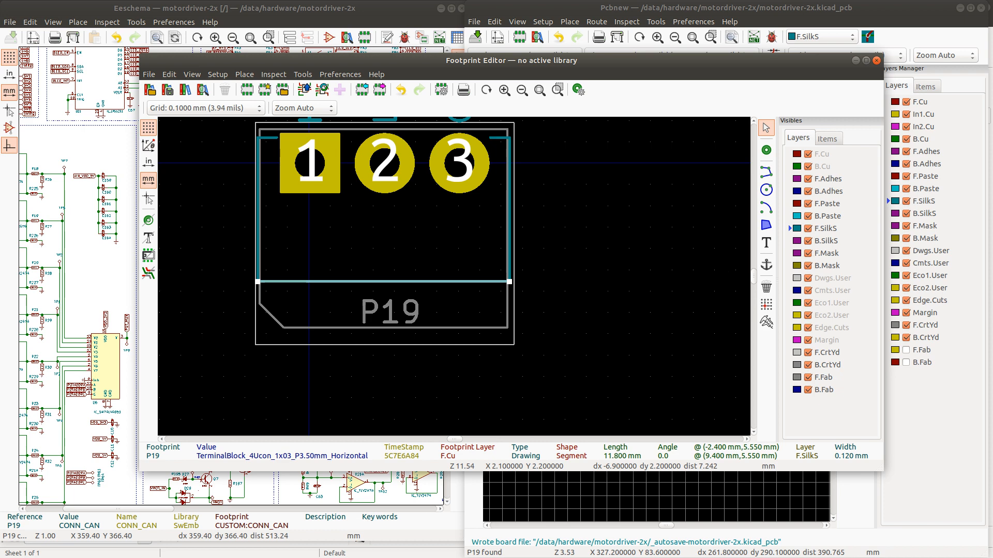
pyautogui.hotkey('alt', 'Tab')
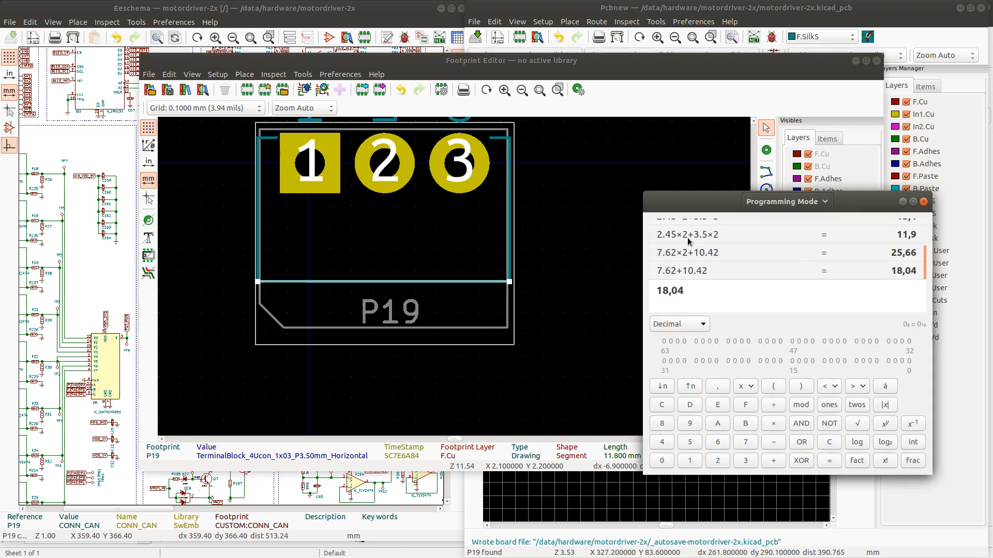
pyautogui.click(691, 239)
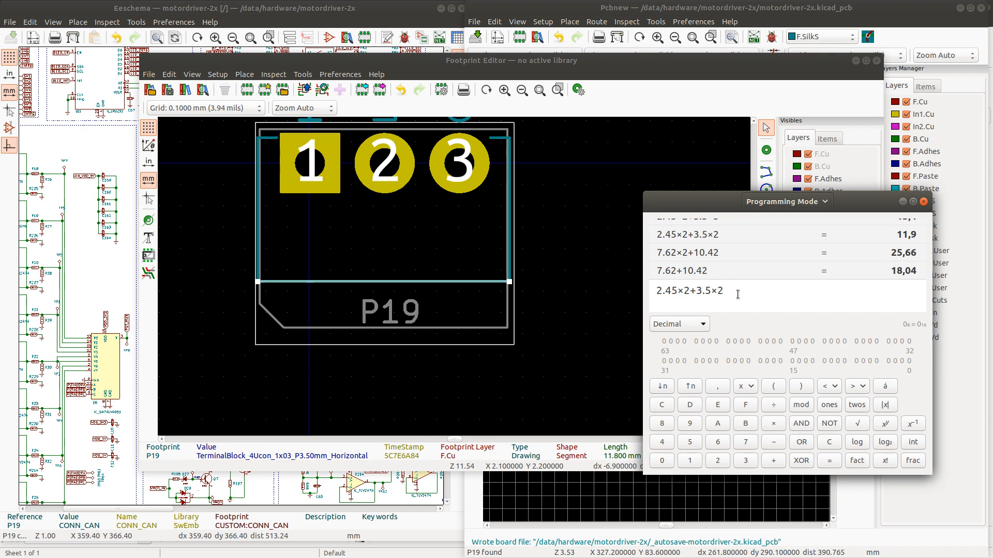
# - Examine the silkscreen outline's corners and the vertical line beside pad 3 against the courtyard and fabrication outlines
pyautogui.click(496, 287)
pyautogui.scroll(3, 468, 261)
pyautogui.click(467, 256)
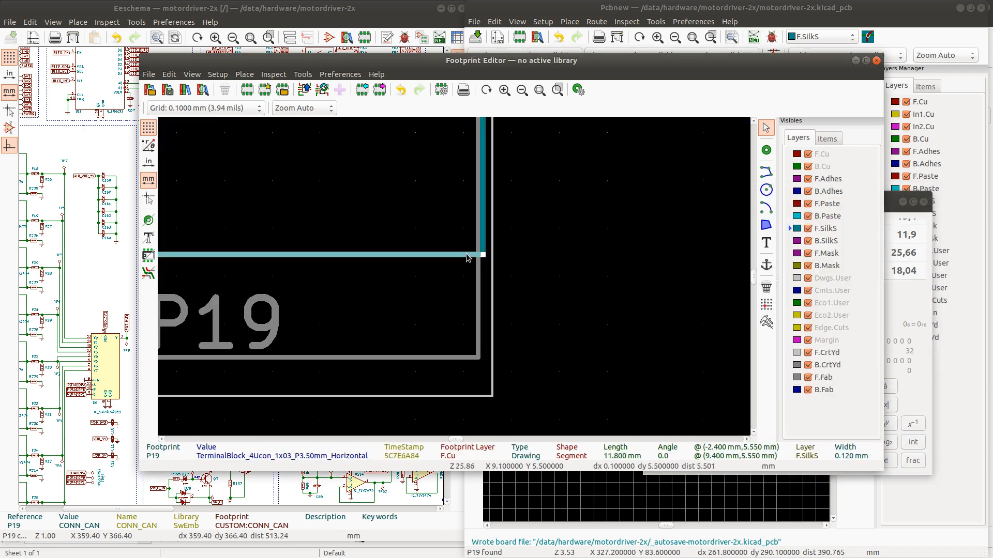
pyautogui.scroll(5, 453, 278)
pyautogui.scroll(-8, 454, 279)
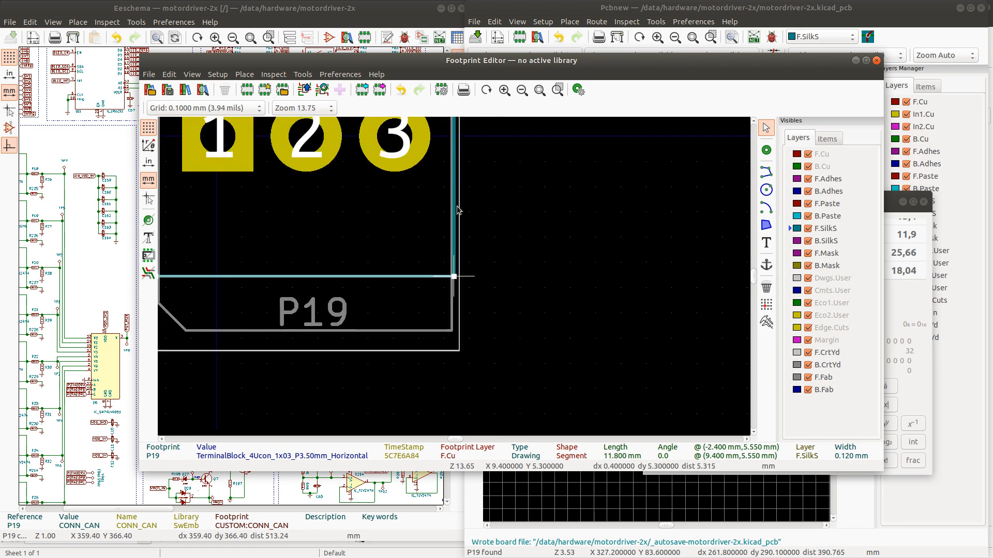
pyautogui.scroll(2, 457, 261)
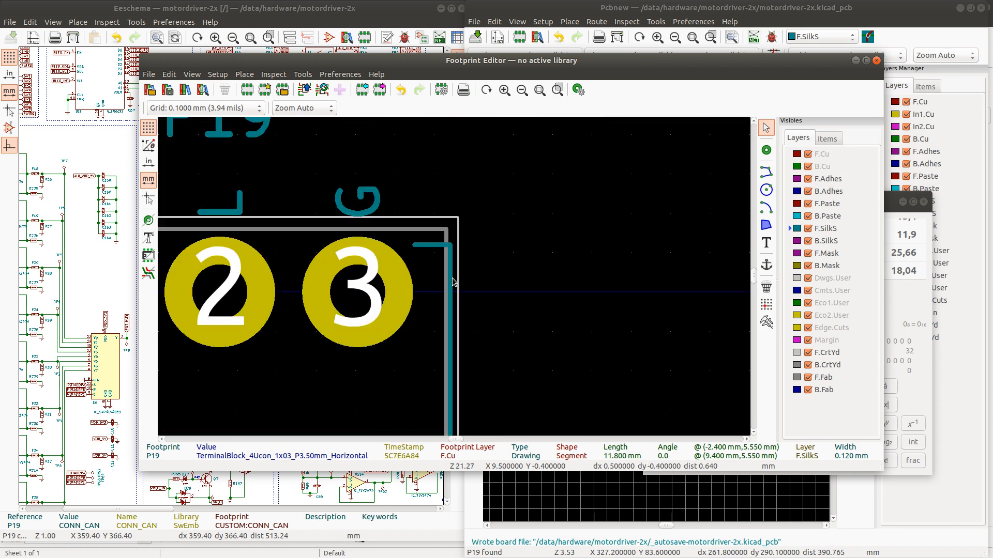
pyautogui.scroll(-2, 454, 281)
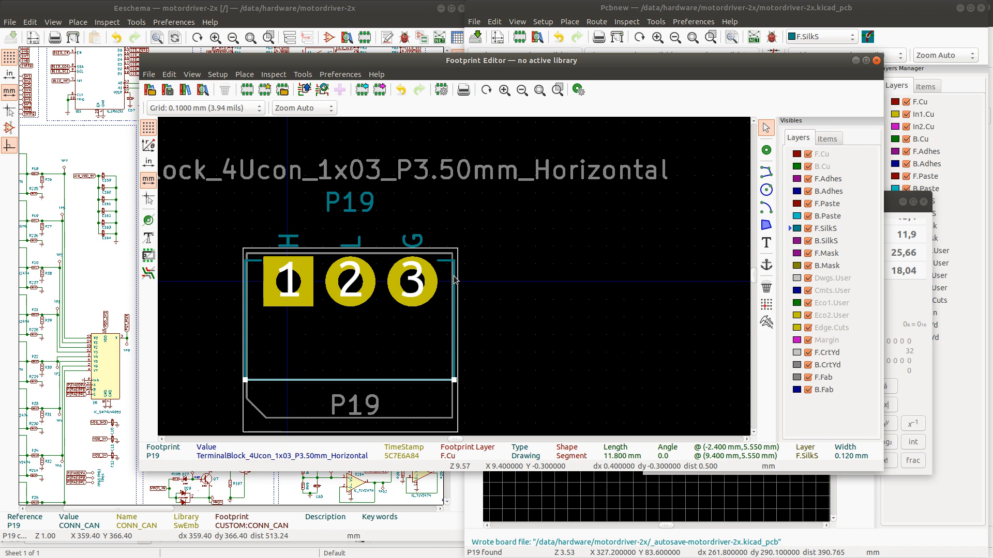
pyautogui.scroll(4, 453, 279)
pyautogui.click(455, 256)
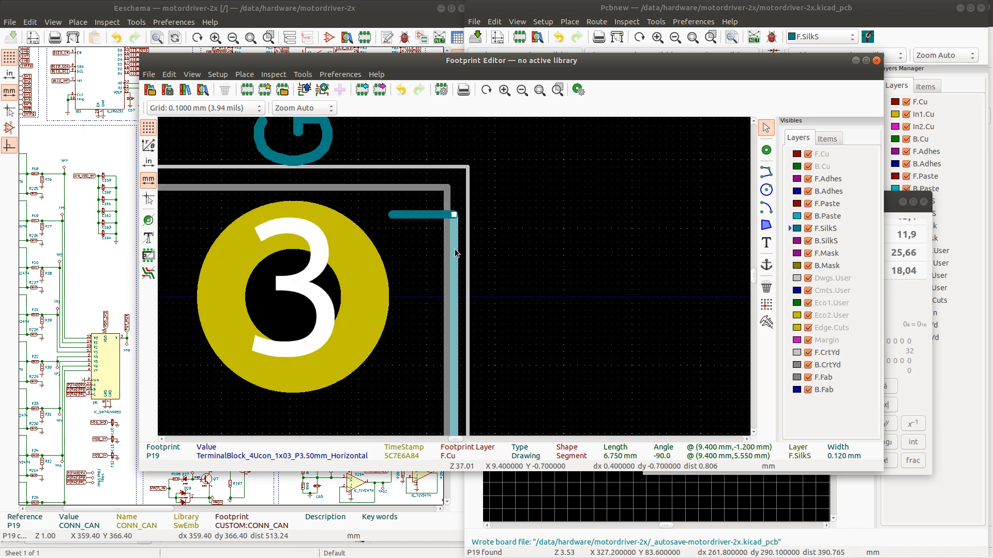
pyautogui.moveTo(452, 263); pyautogui.dragTo(306, 305)
pyautogui.click(456, 273)
pyautogui.moveTo(455, 275); pyautogui.dragTo(287, 295)
pyautogui.click(456, 255)
pyautogui.moveTo(455, 256); pyautogui.dragTo(290, 208)
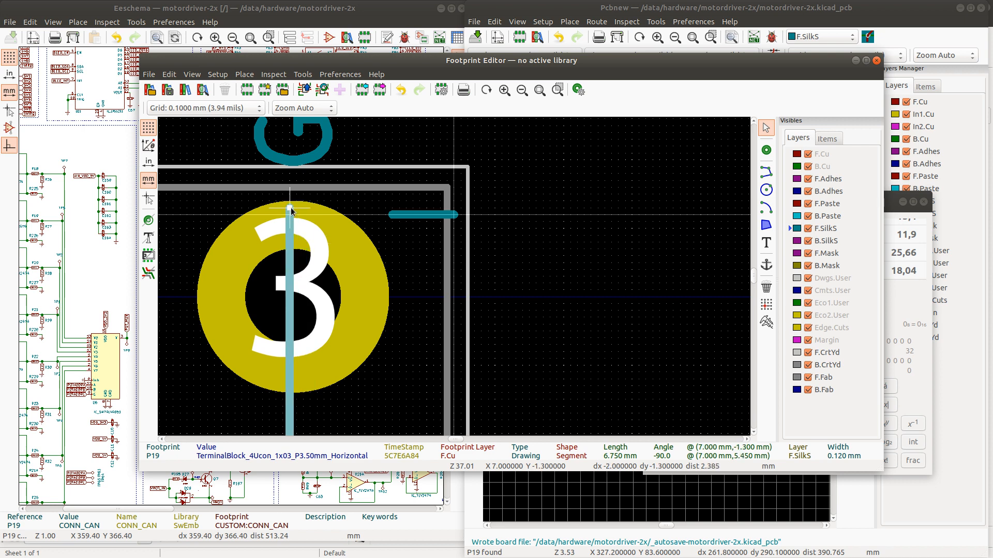
pyautogui.press('Escape')
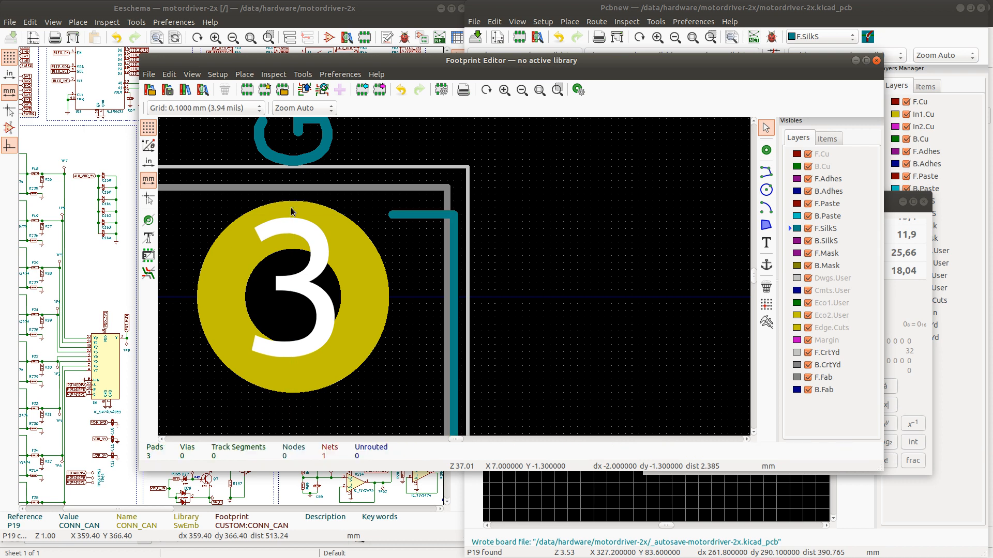
# - Set the grid to 0.0500 mm and move the vertical silkscreen line beside pad 3 to X 9.5 mm
pyautogui.click(223, 110)
pyautogui.click(200, 133)
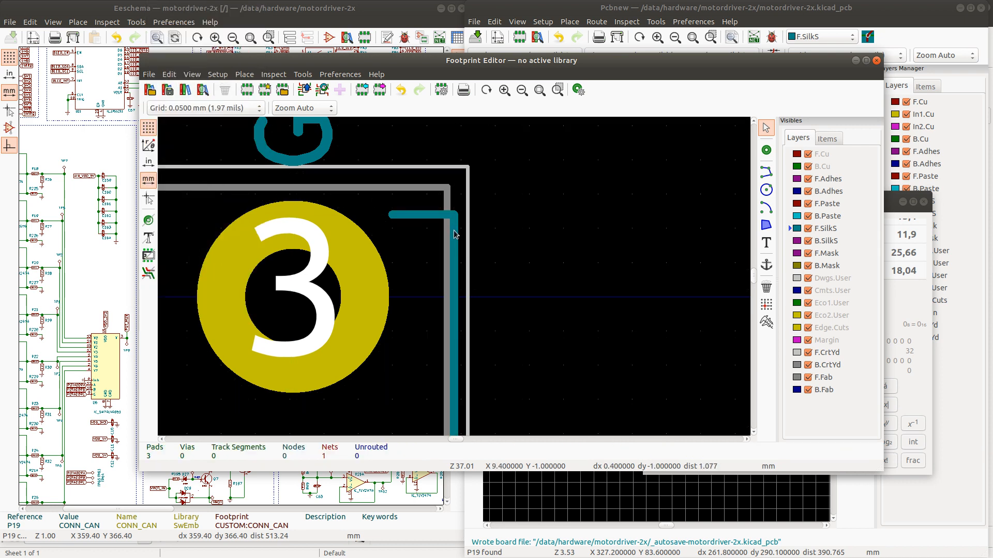
pyautogui.click(457, 250)
pyautogui.moveTo(453, 250); pyautogui.dragTo(455, 215)
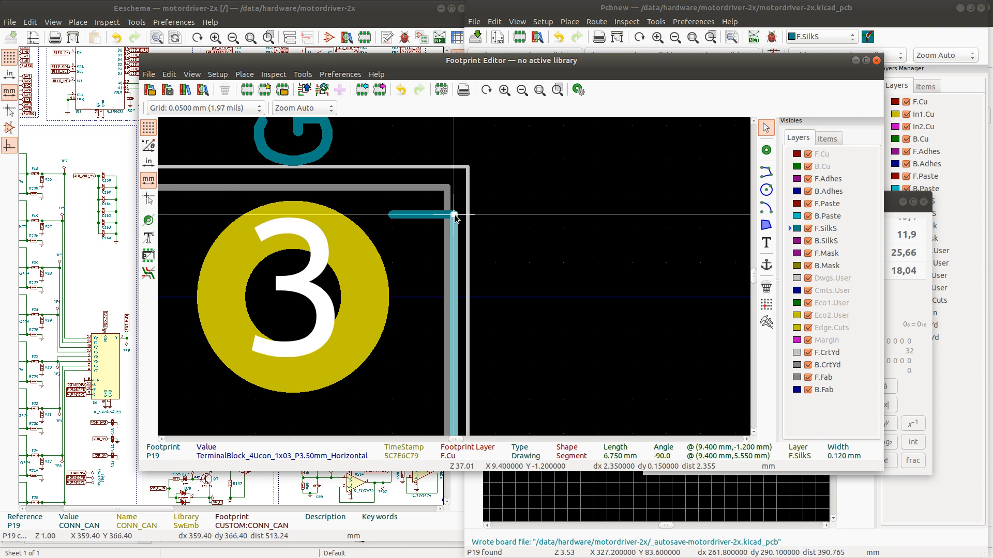
pyautogui.moveTo(454, 216); pyautogui.dragTo(460, 217)
pyautogui.hotkey('alt', 'Tab')
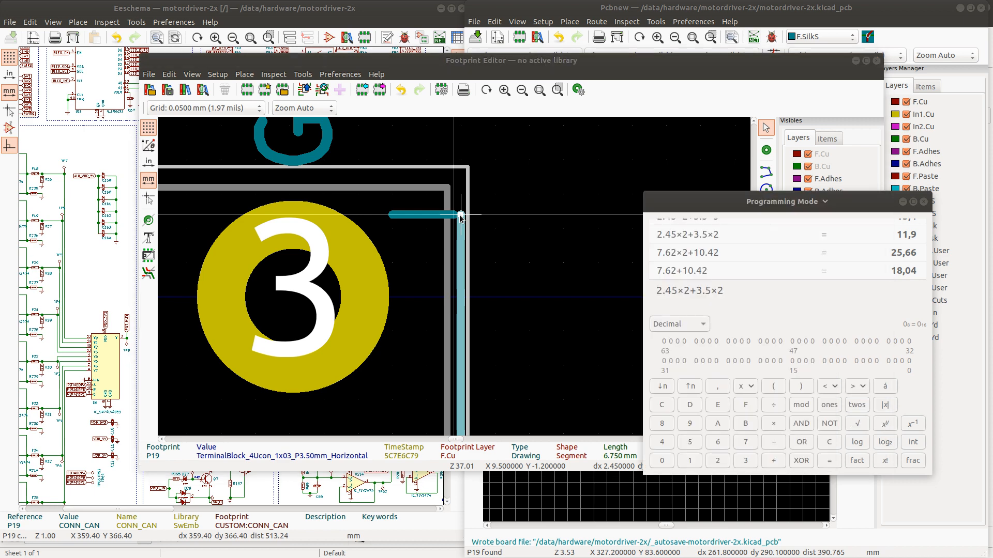
pyautogui.hotkey('alt', 'Tab')
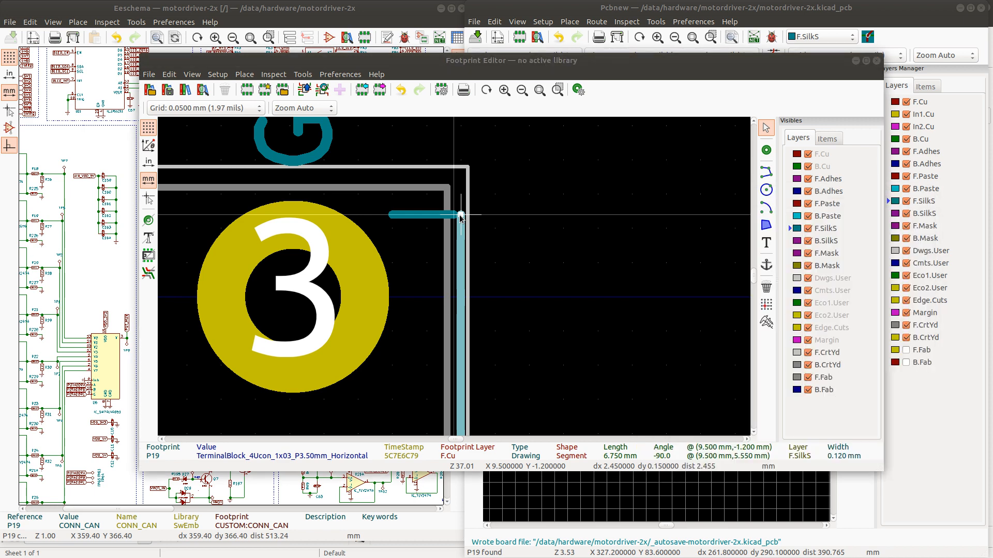
pyautogui.press('Escape')
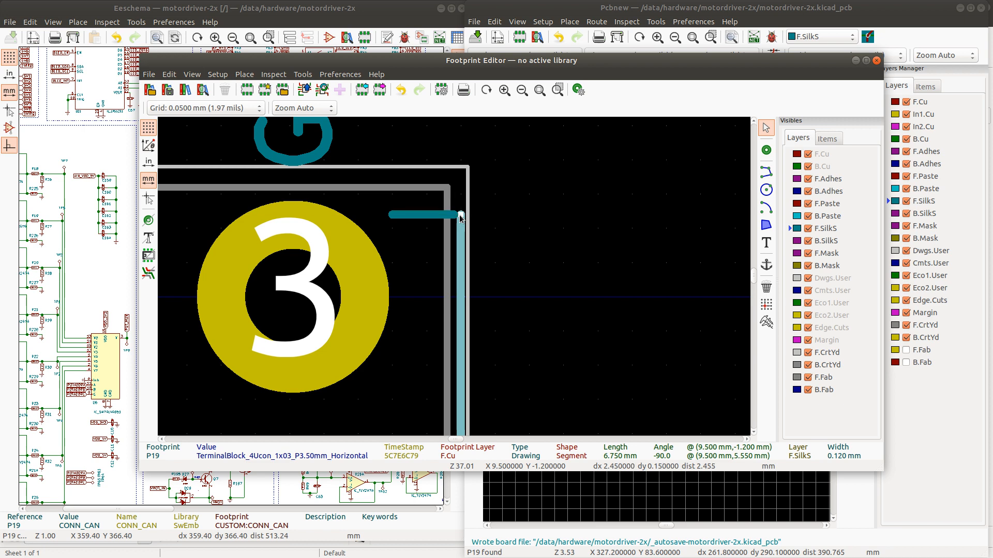
# - Move the short horizontal silkscreen line beside pad 3 so its outer end meets the vertical line at X 9.5 mm
pyautogui.click(444, 214)
pyautogui.press('Up')
pyautogui.press('Up')
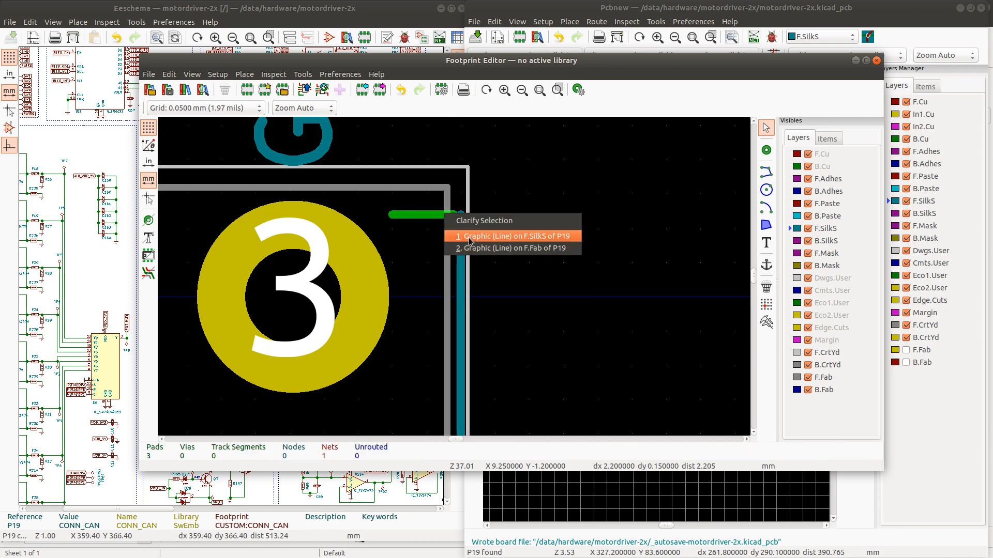
pyautogui.press('Return')
pyautogui.press('m')
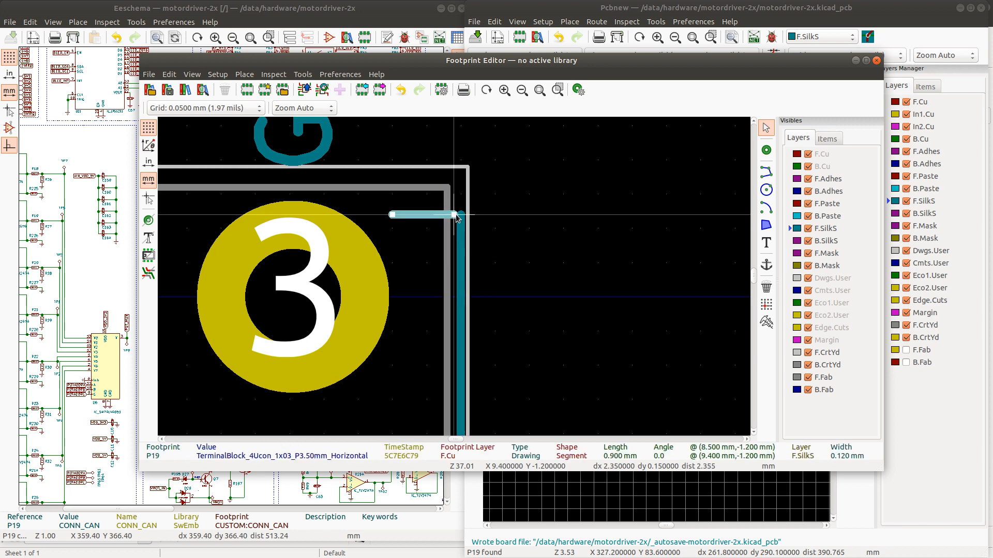
pyautogui.click(461, 215)
pyautogui.scroll(-5, 405, 241)
pyautogui.scroll(5, 312, 295)
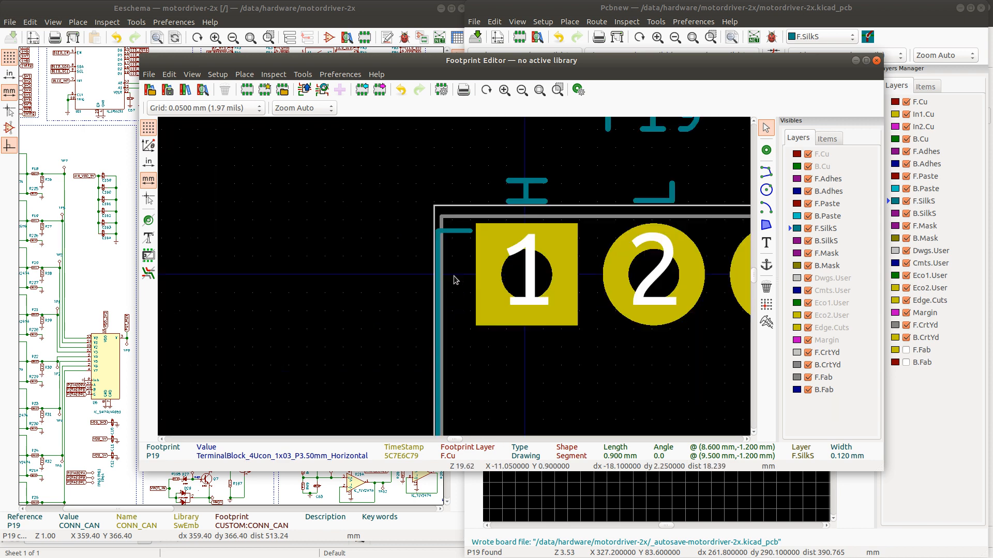
pyautogui.click(424, 264)
pyautogui.press('m')
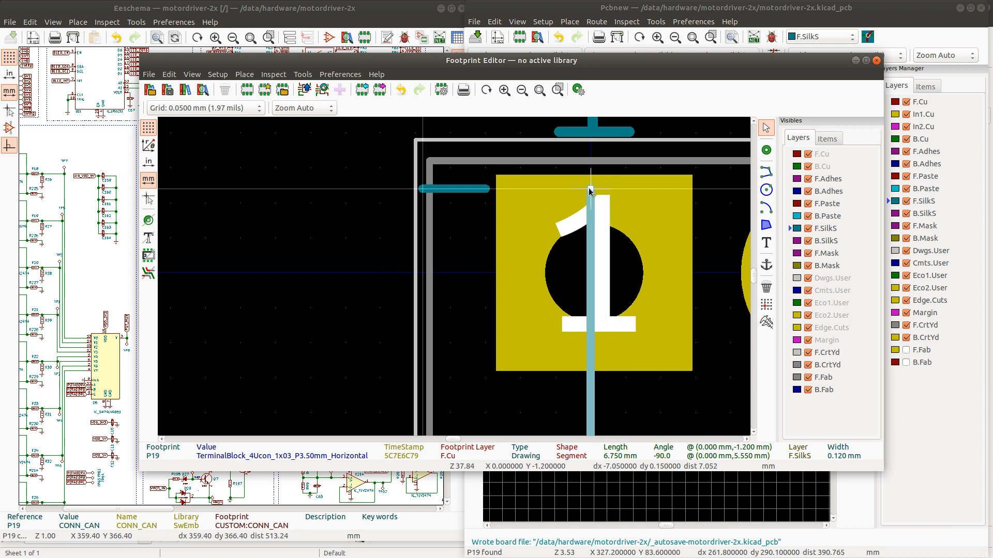
pyautogui.press('Escape')
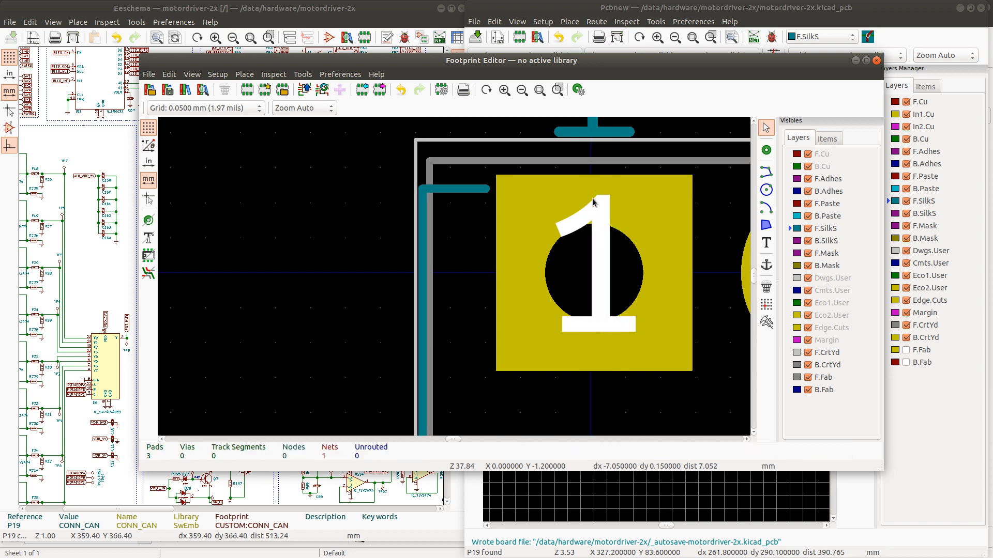
# - Set pad 1's X position to 0 mm
pyautogui.click(618, 273)
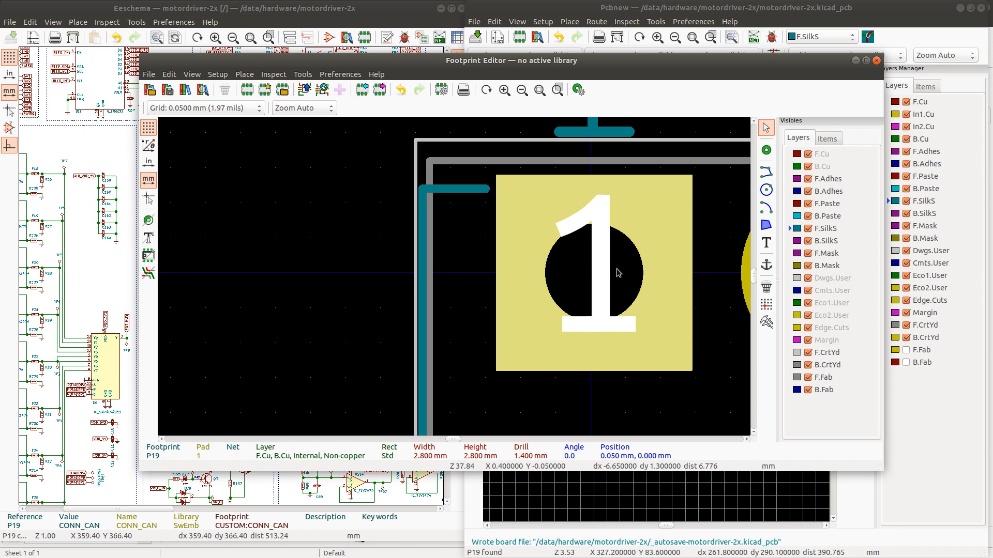
pyautogui.doubleClick(616, 273)
pyautogui.click(376, 196)
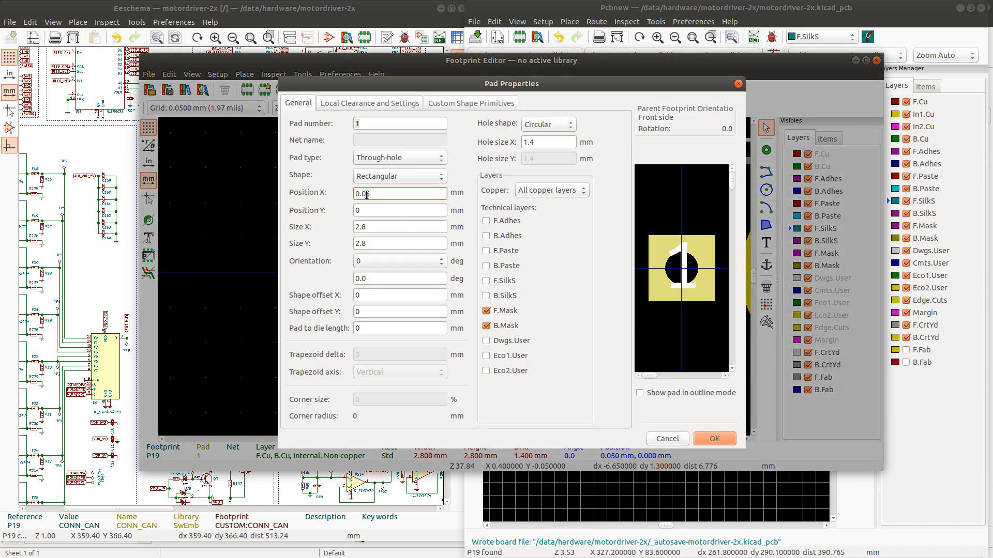
pyautogui.hotkey('shift', 'Left')
pyautogui.press('BackSpace')
pyautogui.click(706, 439)
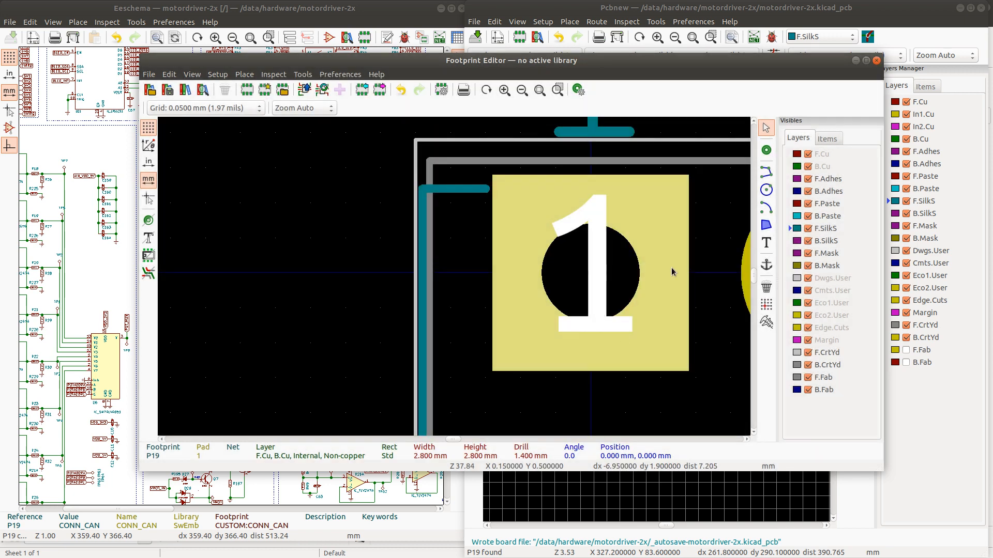
# - Set pad 2's X position to 3.5 mm
pyautogui.scroll(-5, 599, 313)
pyautogui.scroll(3, 450, 275)
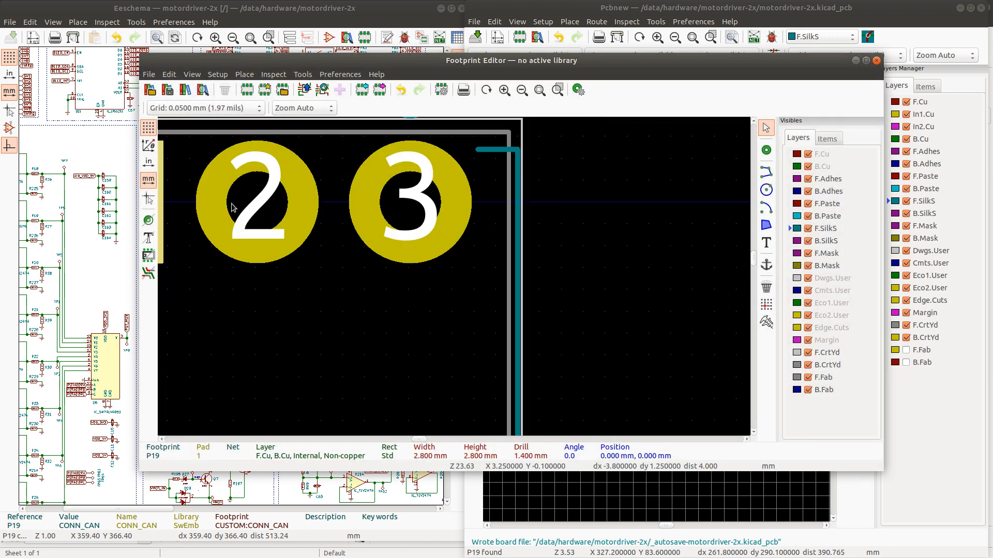
pyautogui.click(187, 193)
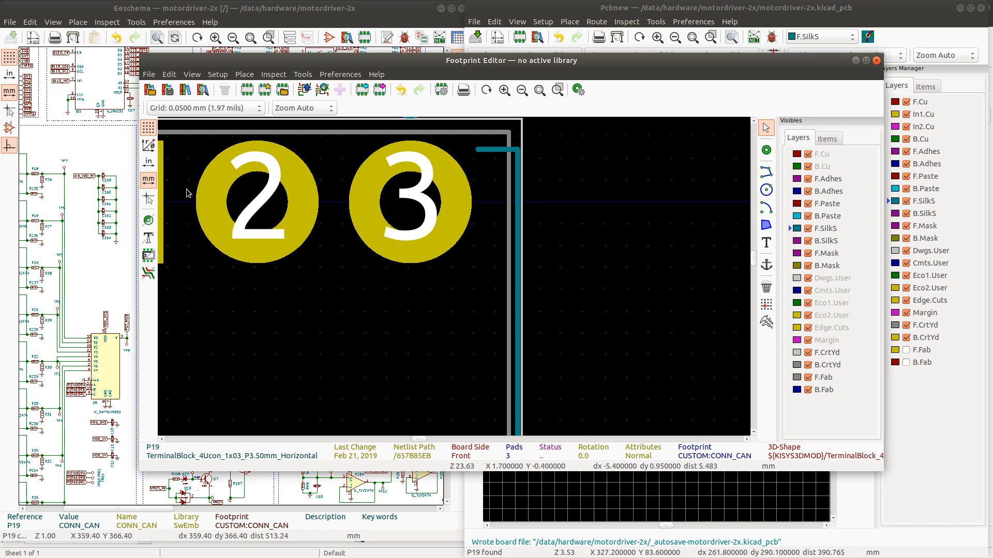
pyautogui.click(238, 203)
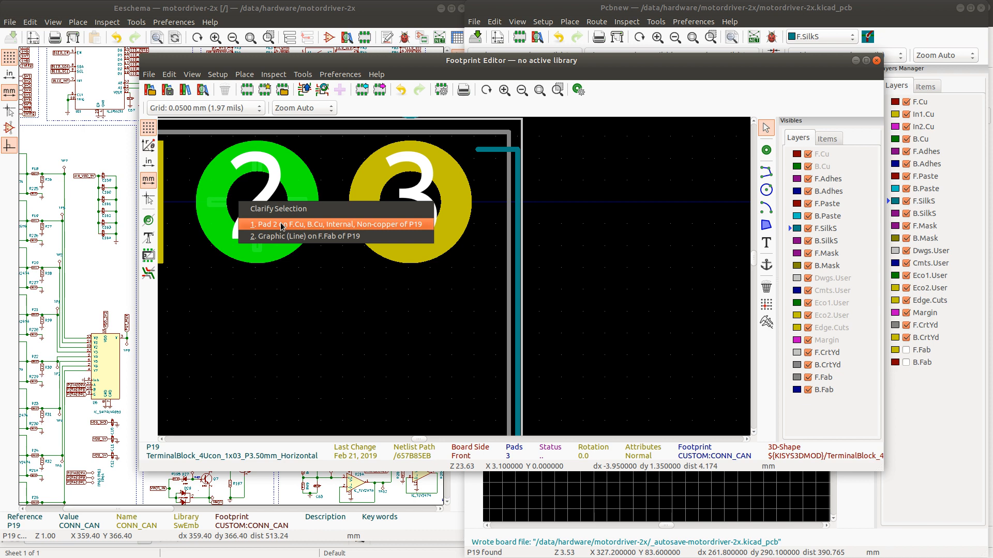
pyautogui.click(282, 226)
pyautogui.doubleClick(306, 208)
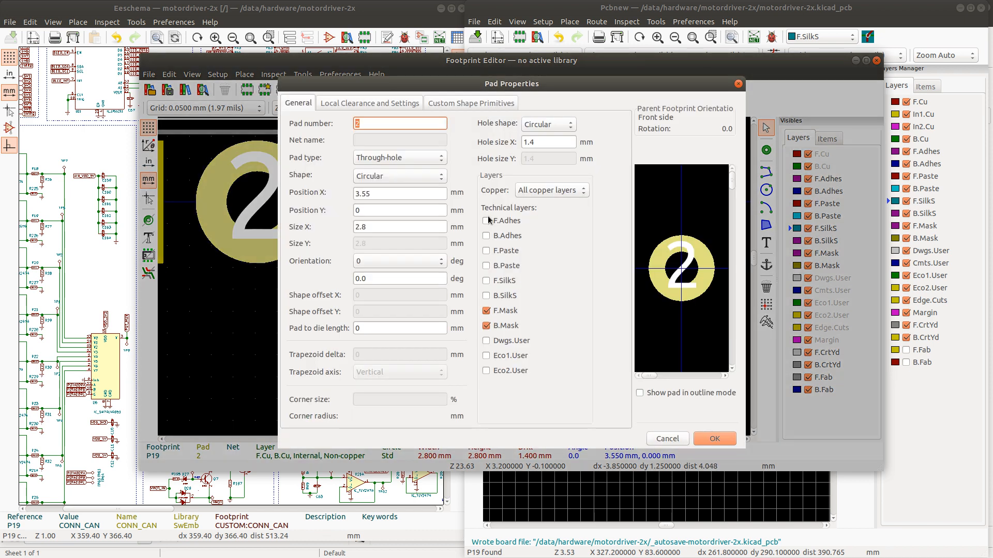
pyautogui.click(373, 193)
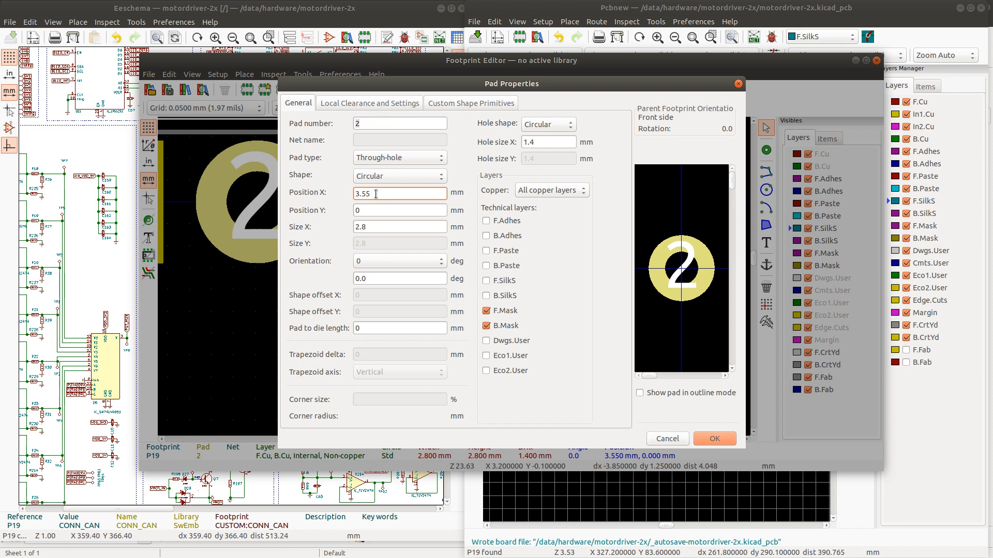
pyautogui.press('Return')
# - Set pad 3's X position to 7 mm
pyautogui.click(399, 201)
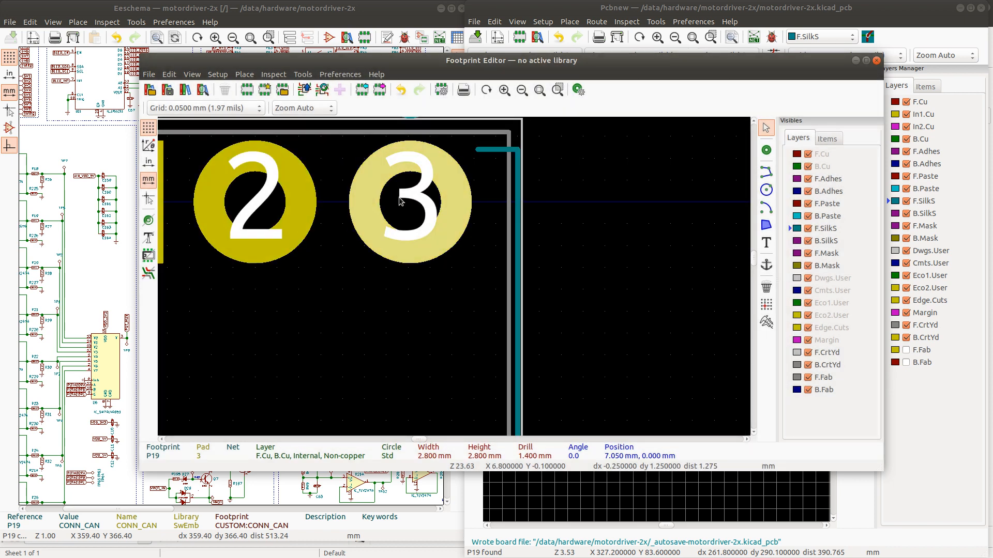
pyautogui.doubleClick(383, 185)
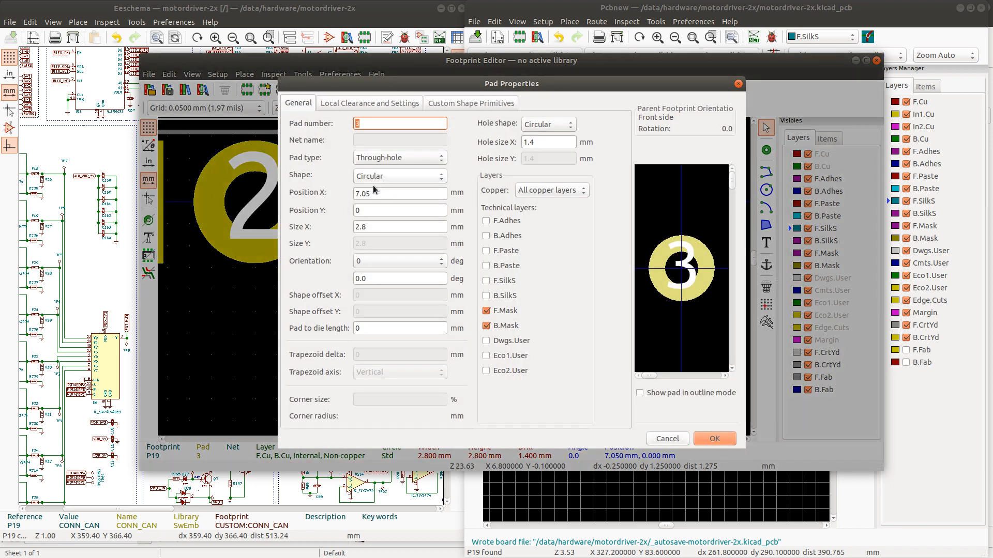
pyautogui.click(379, 196)
pyautogui.press('BackSpace')
pyautogui.press('Return')
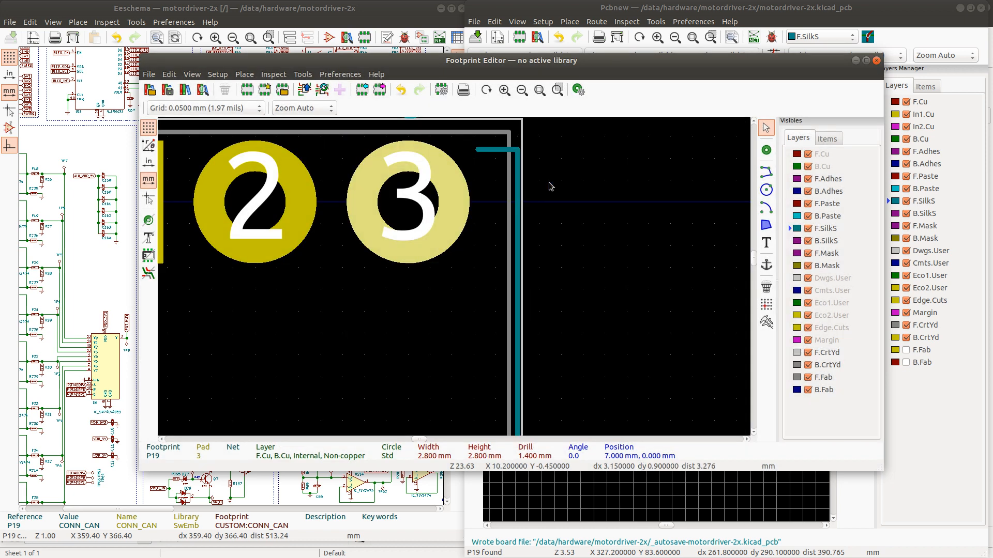
# - Move the vertical silkscreen line beside pad 3 to X 9.45 mm and shift the short horizontal line to end there at Y -1.2 mm
pyautogui.press('m')
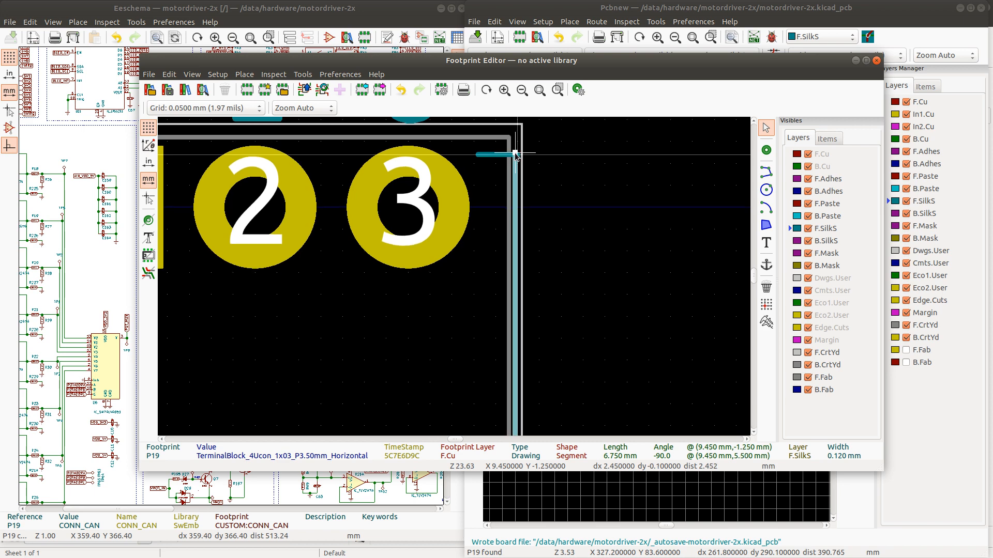
pyautogui.click(511, 154)
pyautogui.click(496, 155)
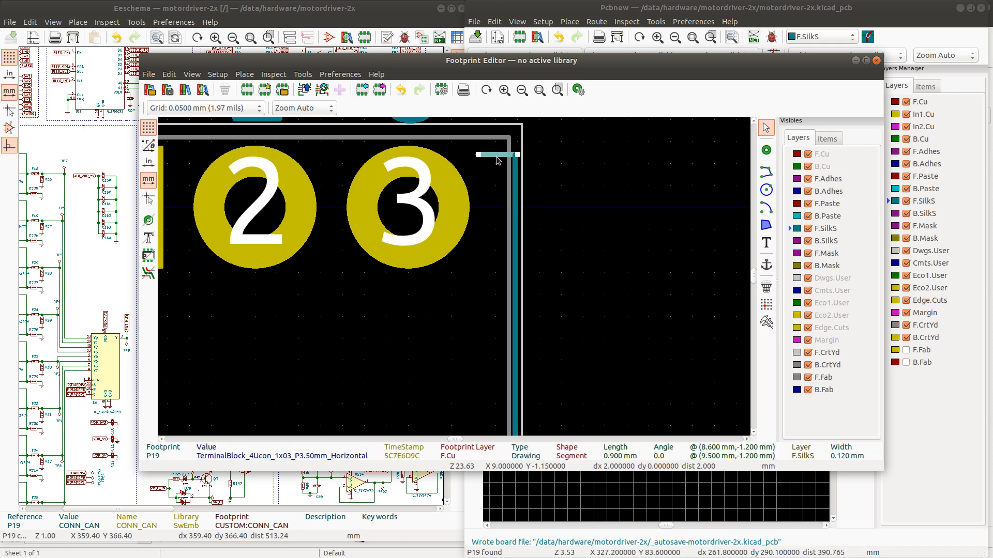
pyautogui.press('m')
pyautogui.click(476, 155)
pyautogui.scroll(-3, 301, 186)
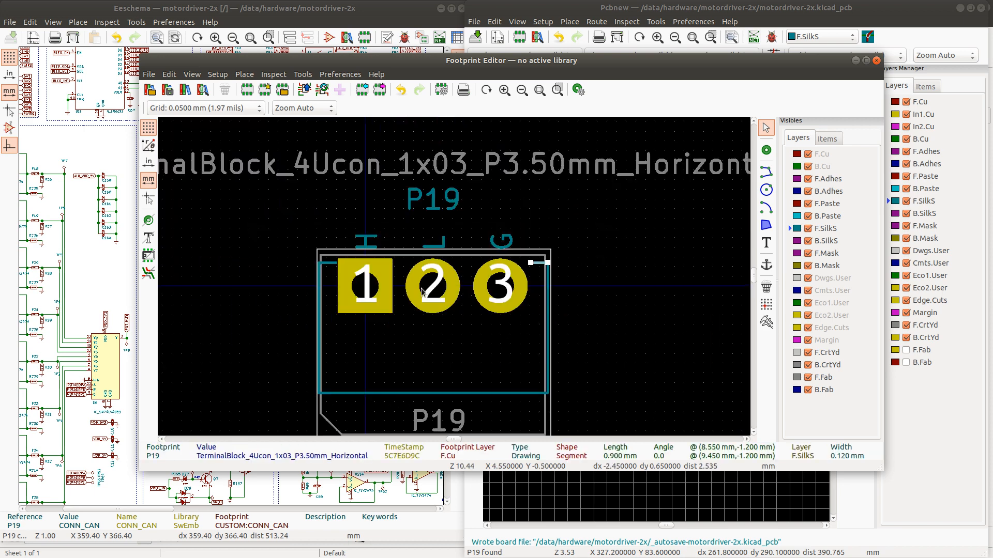
# - Set both the start and end X of the vertical silkscreen line beside pad 1 to -2.45 mm
pyautogui.scroll(2, 313, 300)
pyautogui.scroll(2, 473, 254)
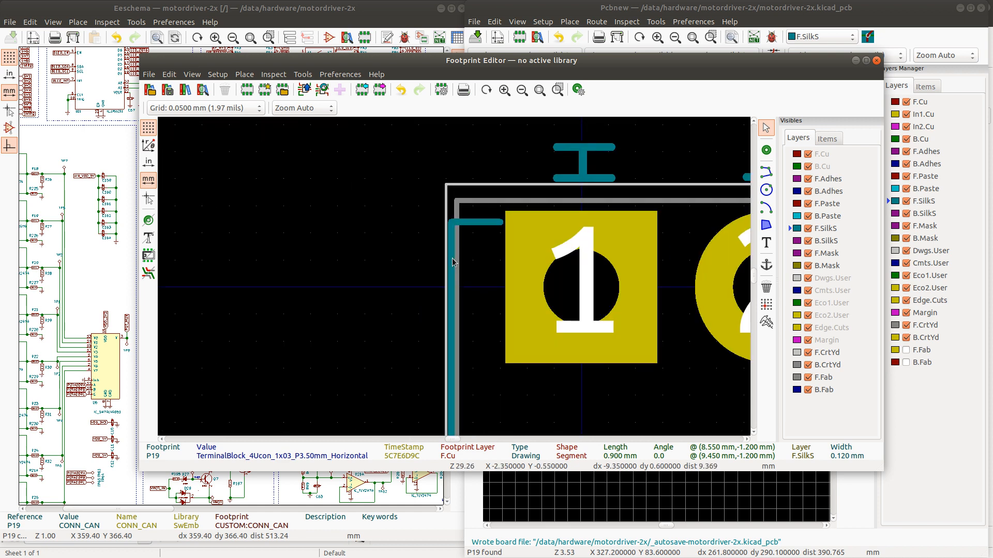
pyautogui.click(452, 260)
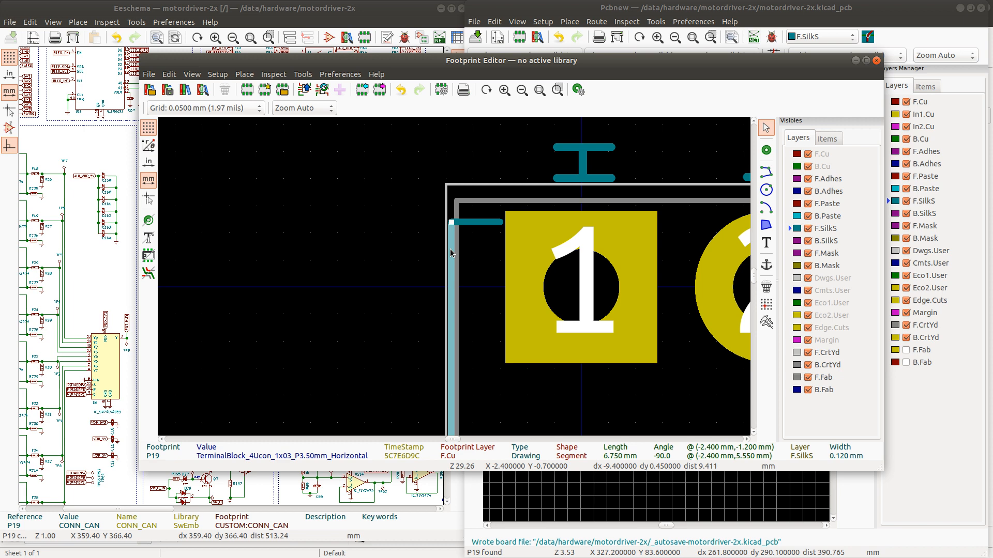
pyautogui.doubleClick(449, 249)
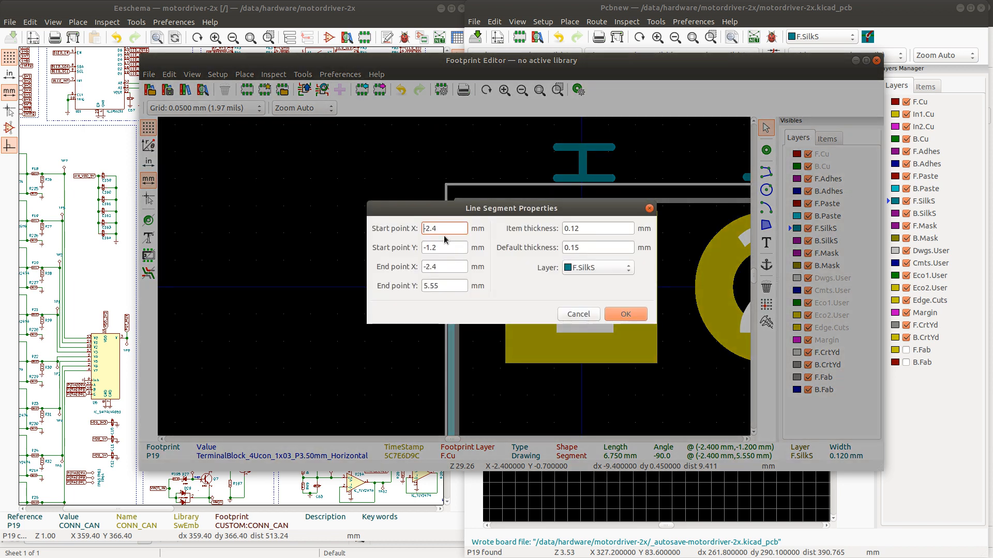
pyautogui.click(447, 268)
pyautogui.write('5')
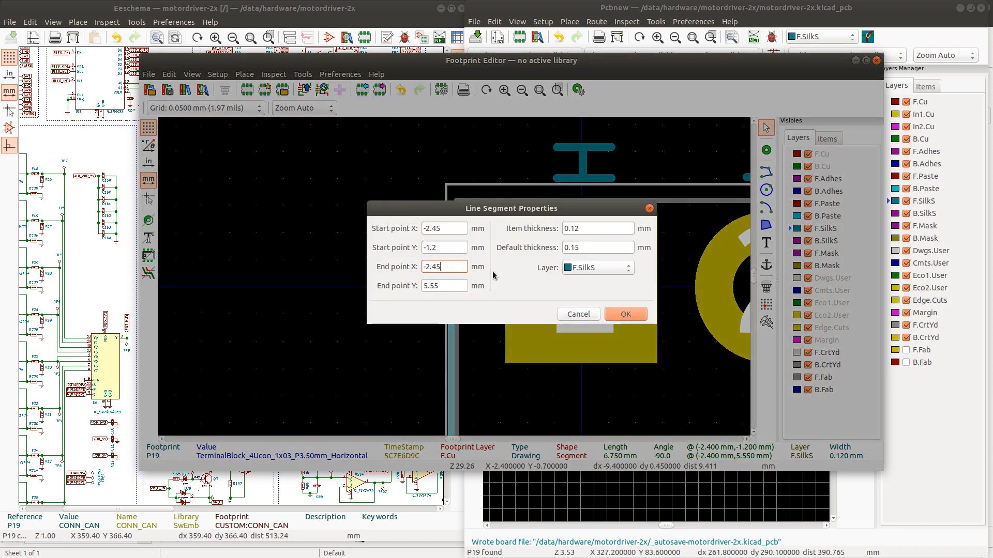
pyautogui.click(624, 315)
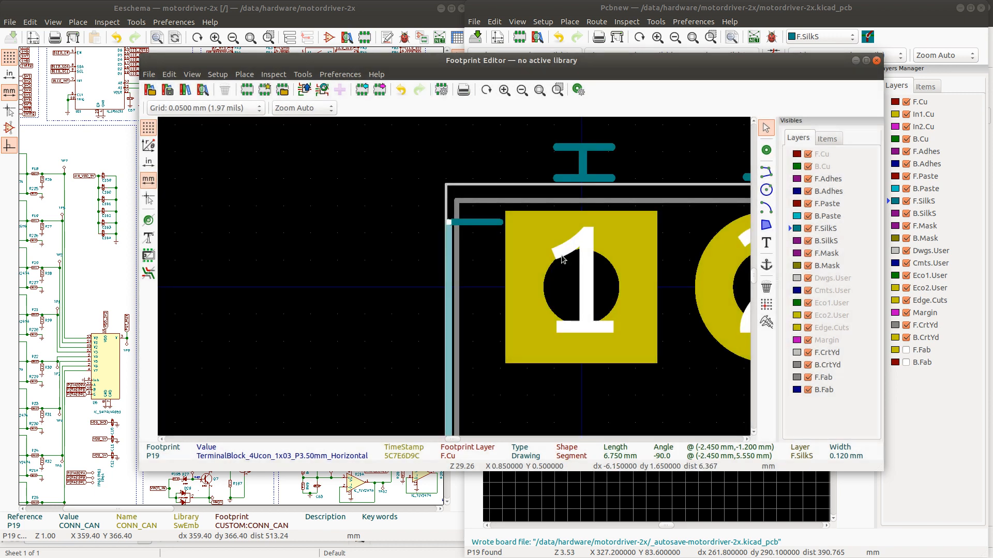
# - Move the short horizontal silkscreen line beside pad 1 so its outer end meets the vertical line at X -2.45 mm
pyautogui.click(473, 224)
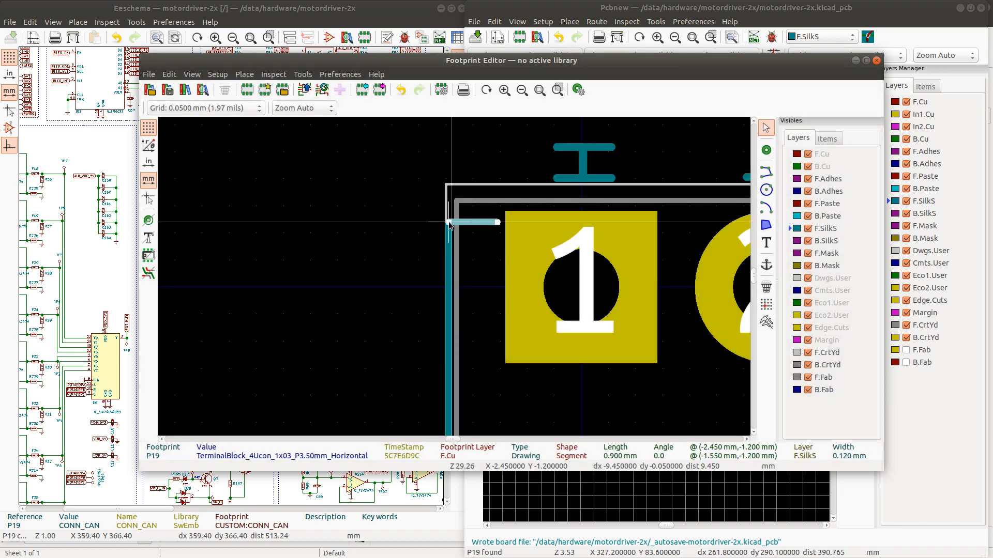
pyautogui.moveTo(449, 223); pyautogui.dragTo(445, 202)
pyautogui.click(465, 242)
pyautogui.click(457, 244)
# - Move the horizontal courtyard line above the pads up to Y -2.8 mm, beyond the H, L and G letters
pyautogui.click(451, 202)
pyautogui.scroll(-3, 479, 183)
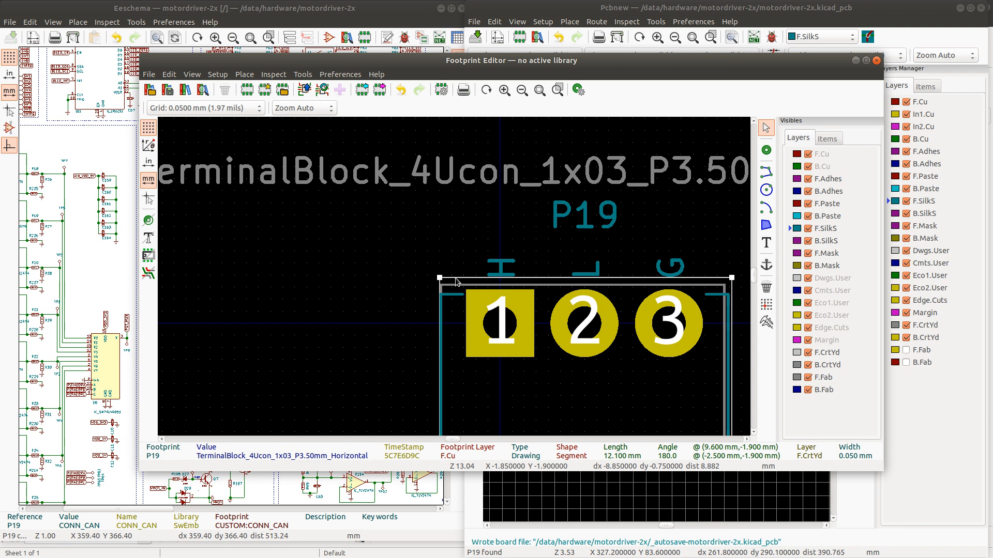
pyautogui.press('m')
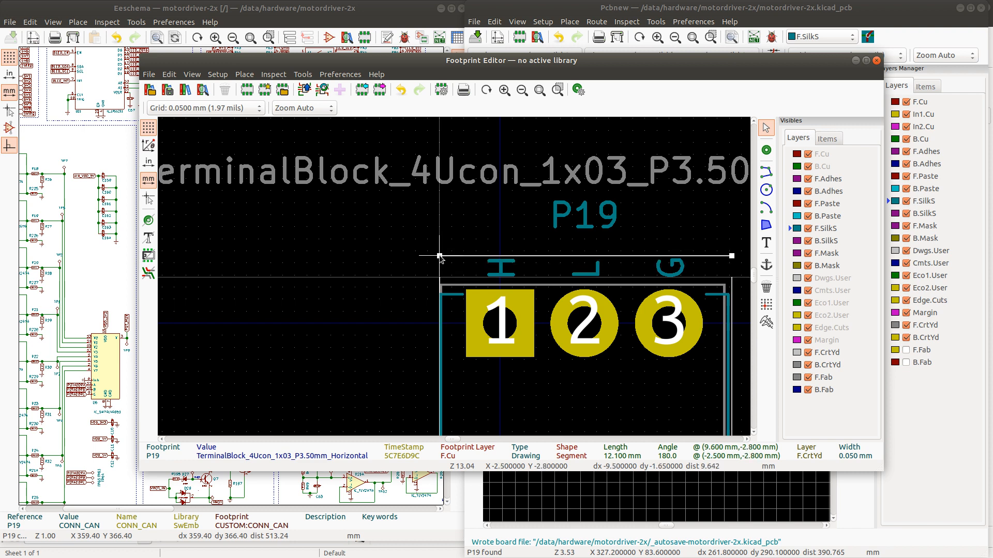
pyautogui.click(439, 256)
# - Extend the vertical courtyard line beside pad 1 up to Y -2.8 mm to meet the raised horizontal courtyard line
pyautogui.scroll(3, 437, 277)
pyautogui.click(462, 283)
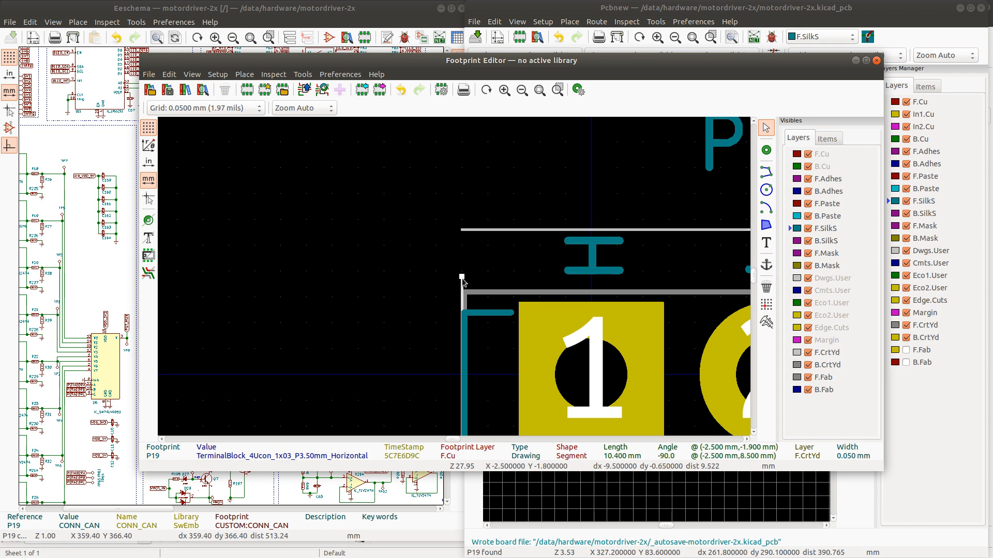
pyautogui.moveTo(461, 277); pyautogui.dragTo(461, 230)
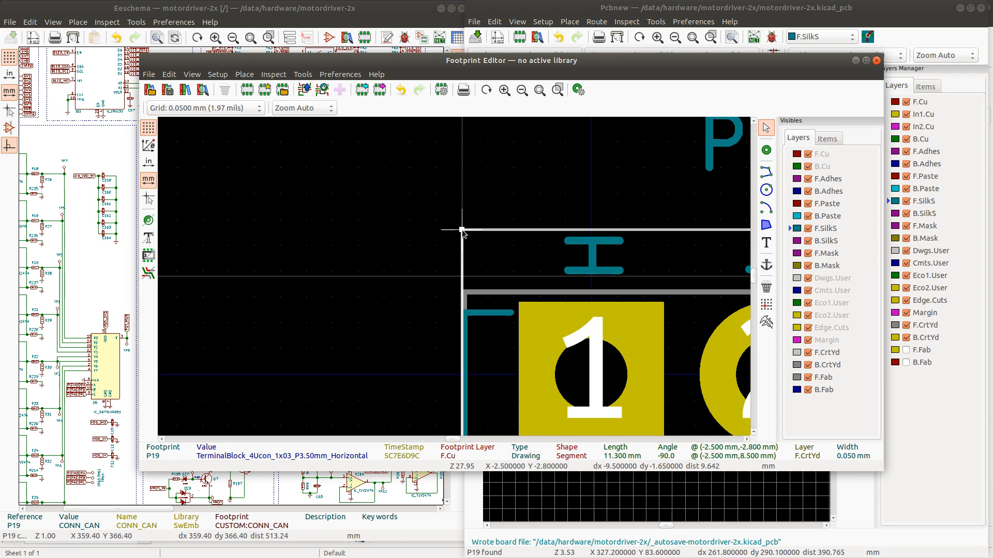
pyautogui.scroll(-5, 456, 280)
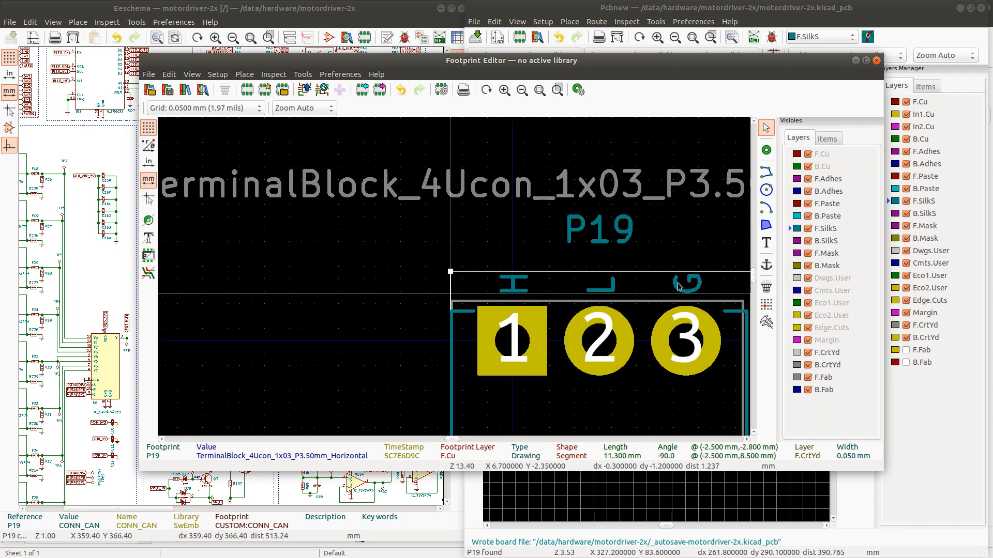
# - Extend the vertical courtyard line beside pad 3 up to Y -2.8 mm to meet the upper courtyard line
pyautogui.scroll(1, 484, 276)
pyautogui.scroll(5, 455, 279)
pyautogui.moveTo(447, 293); pyautogui.dragTo(446, 201)
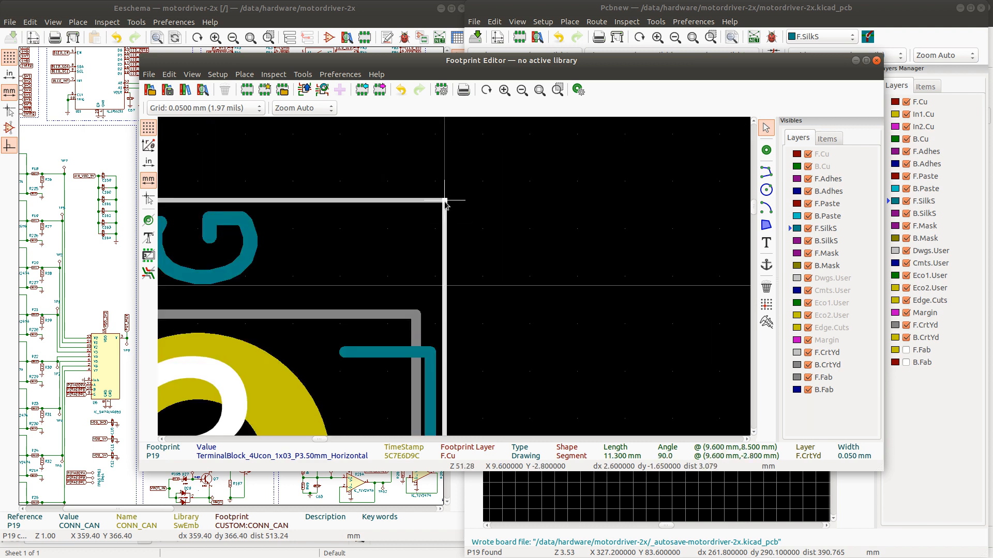
# - Move the vertical courtyard line beside pad 3 to X 9.5 mm and end the upper courtyard line at the same X
pyautogui.click(455, 233)
pyautogui.click(450, 238)
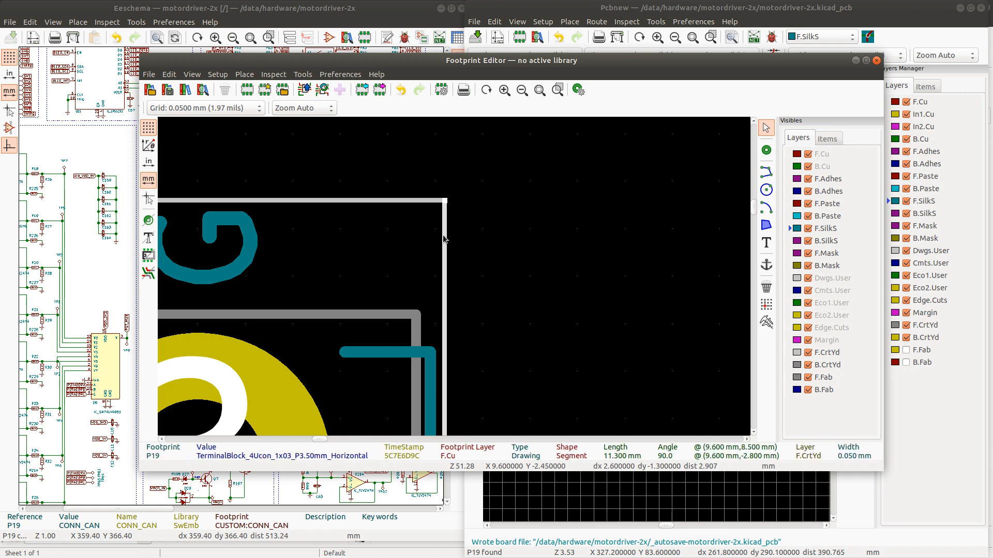
pyautogui.moveTo(444, 239); pyautogui.dragTo(435, 201)
pyautogui.click(444, 202)
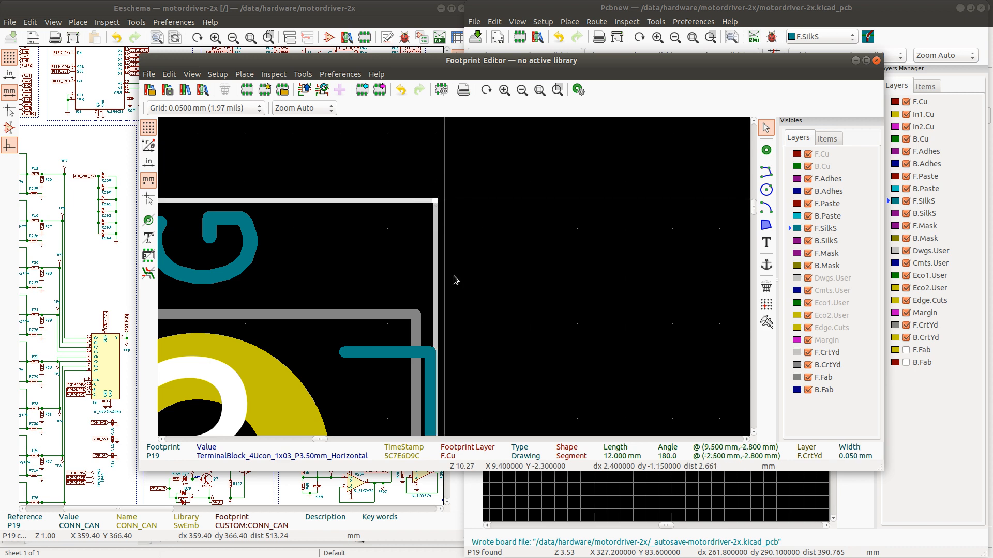
pyautogui.scroll(-5, 453, 275)
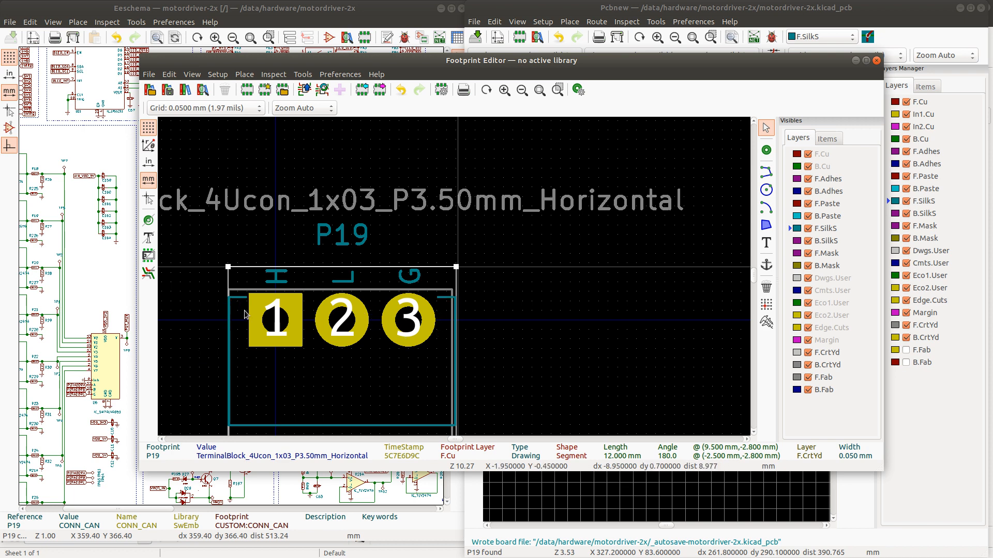
pyautogui.scroll(4, 433, 276)
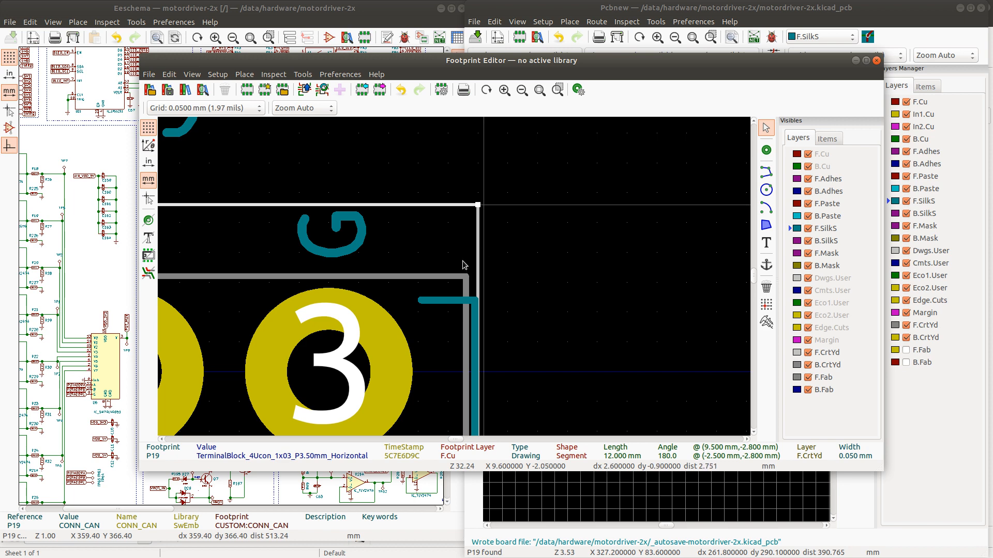
pyautogui.scroll(-5, 454, 280)
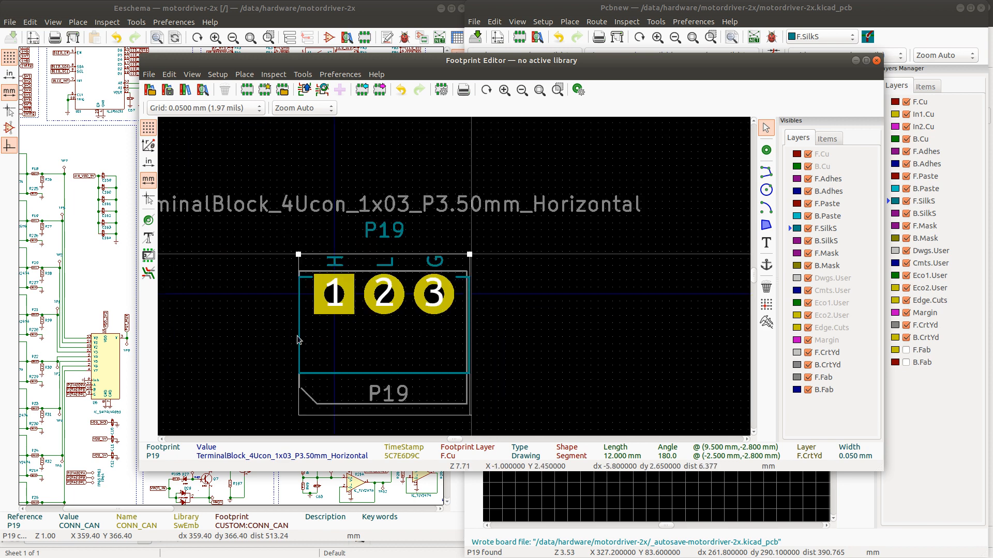
pyautogui.scroll(3, 302, 400)
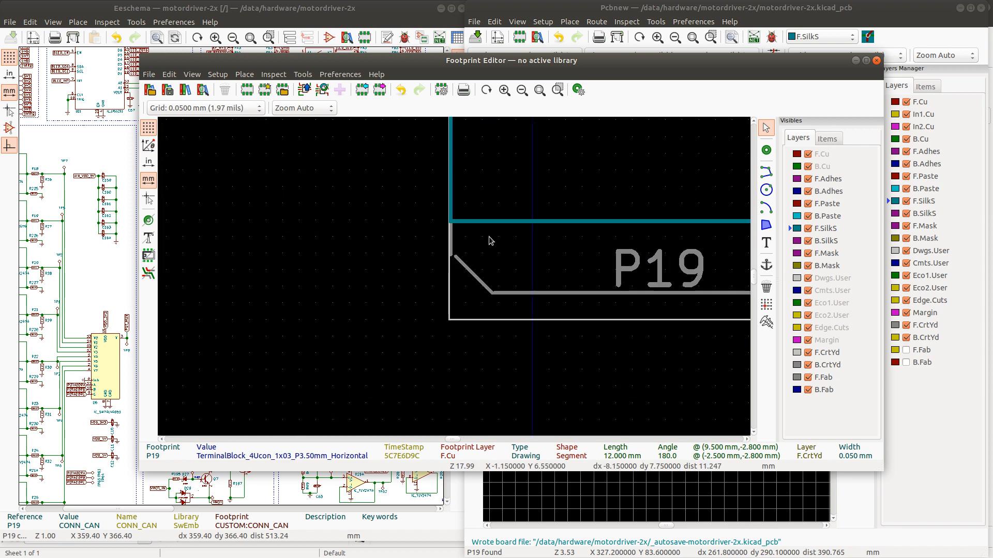
pyautogui.click(455, 191)
pyautogui.click(452, 180)
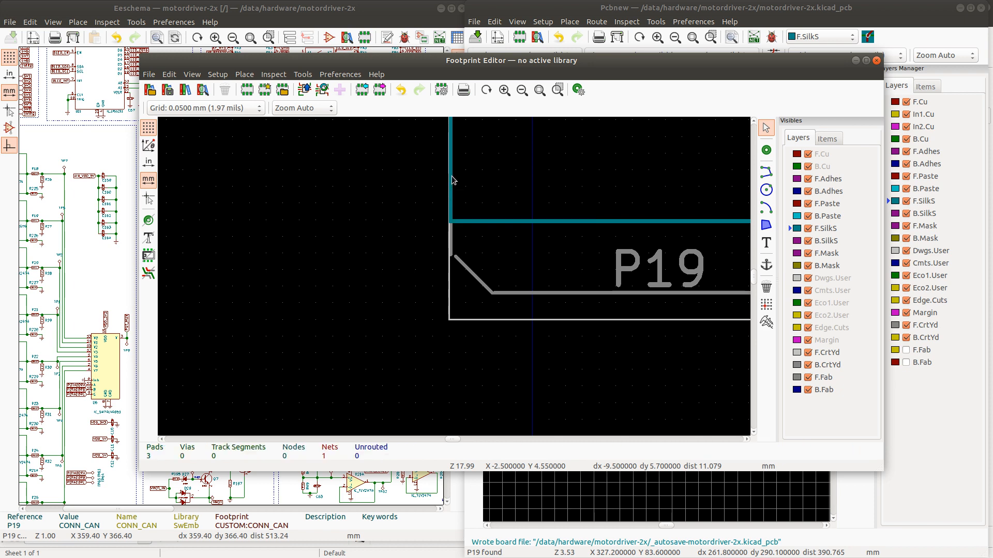
pyautogui.click(453, 180)
pyautogui.click(473, 200)
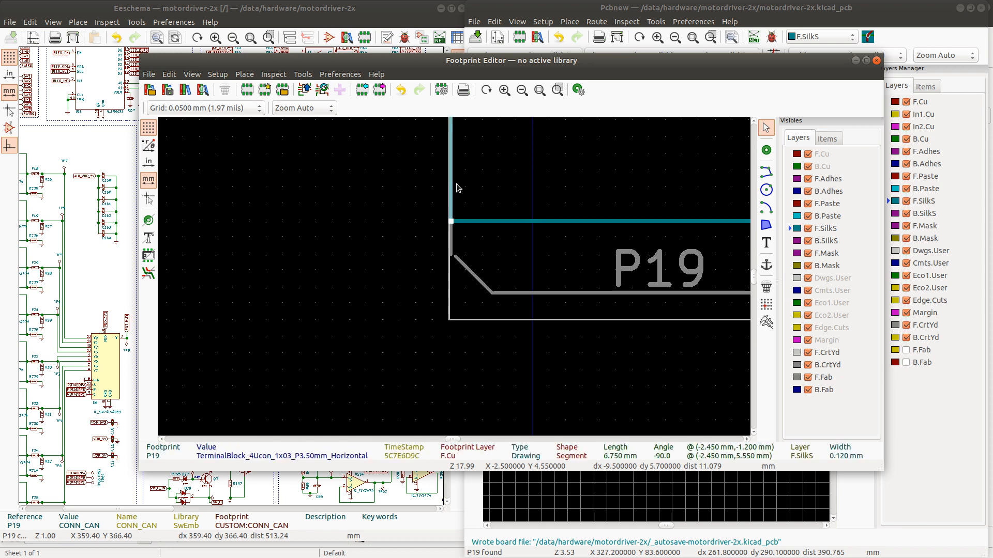
pyautogui.scroll(-2, 461, 176)
pyautogui.scroll(2, 454, 274)
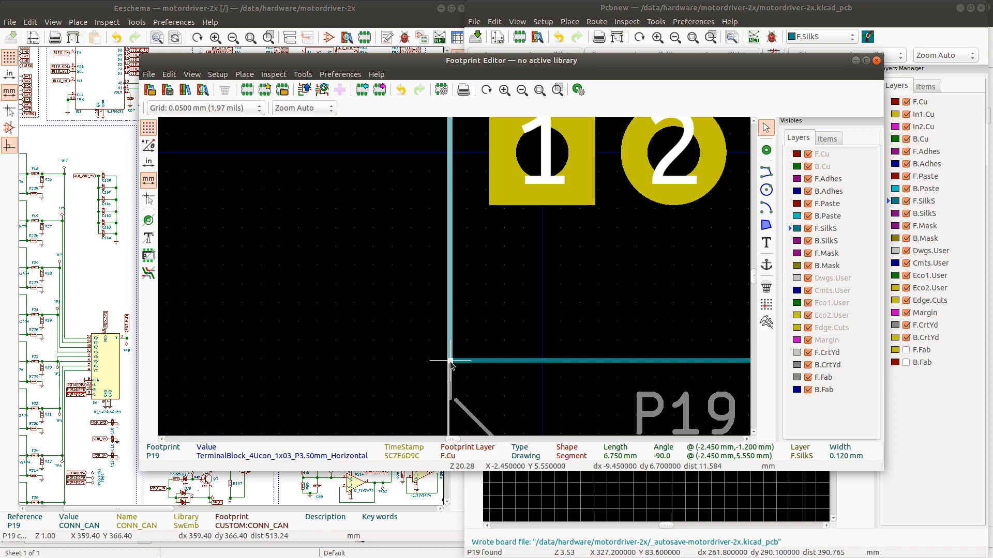
pyautogui.moveTo(450, 361); pyautogui.dragTo(454, 178)
pyautogui.click(455, 232)
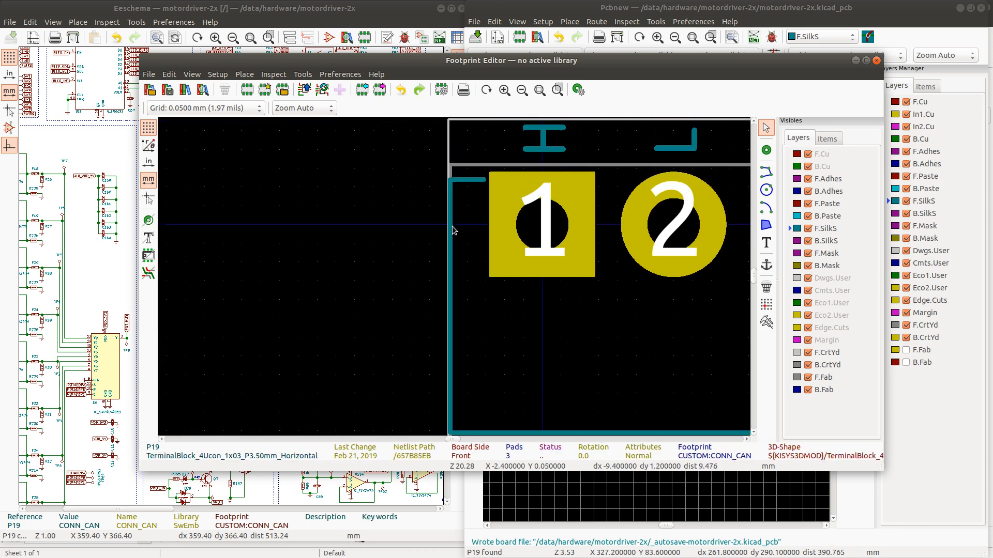
# - Set the end Y of the vertical silkscreen line beside pad 1 to 8 mm
pyautogui.doubleClick(453, 230)
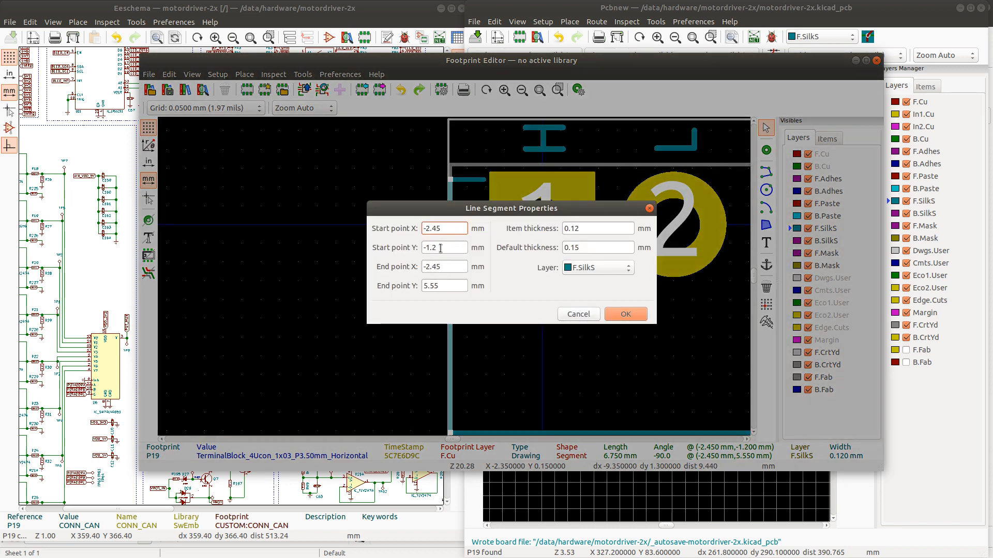
pyautogui.click(439, 285)
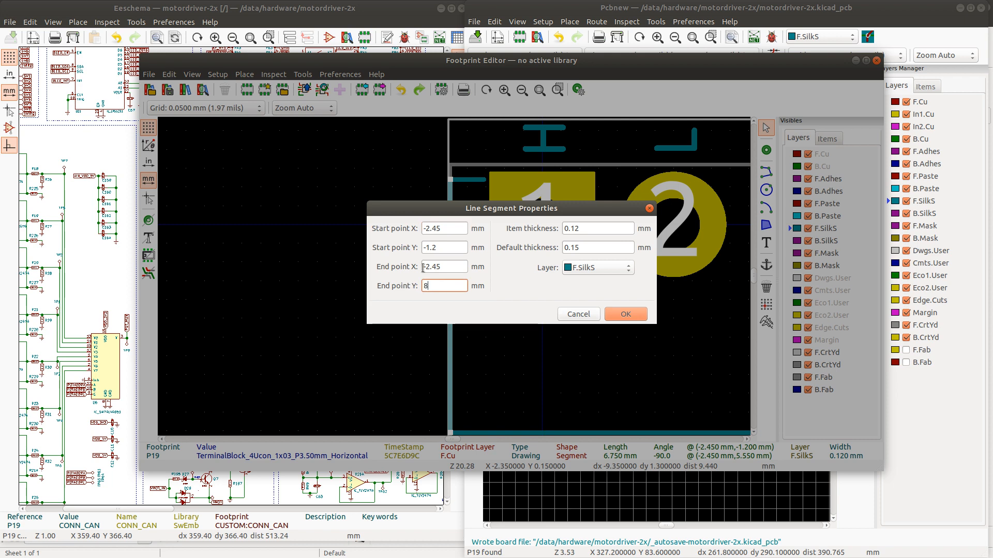
pyautogui.write('8')
pyautogui.press('Return')
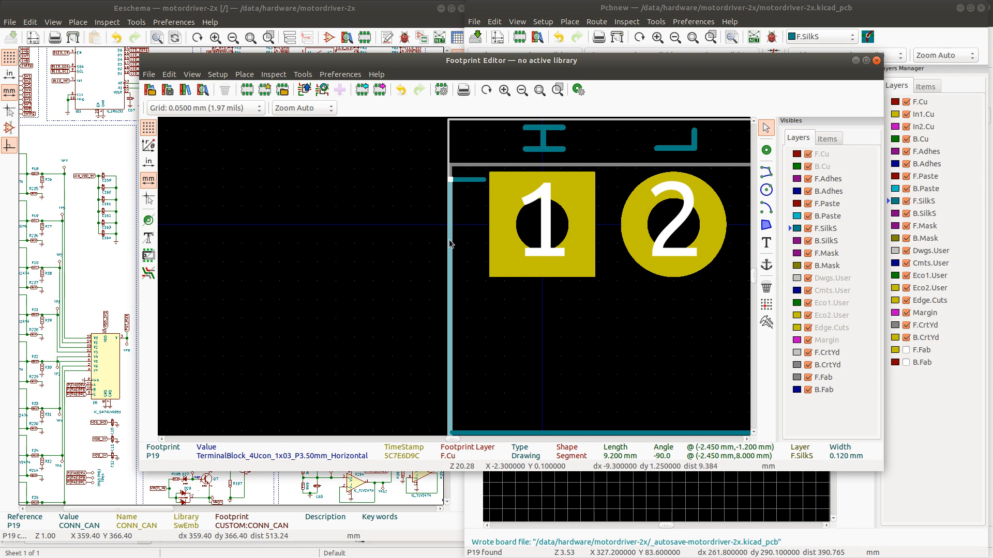
# - Move the lower horizontal silkscreen line down to Y 8 mm and delete the diagonal F.Fab corner line
pyautogui.scroll(-3, 455, 279)
pyautogui.scroll(3, 454, 276)
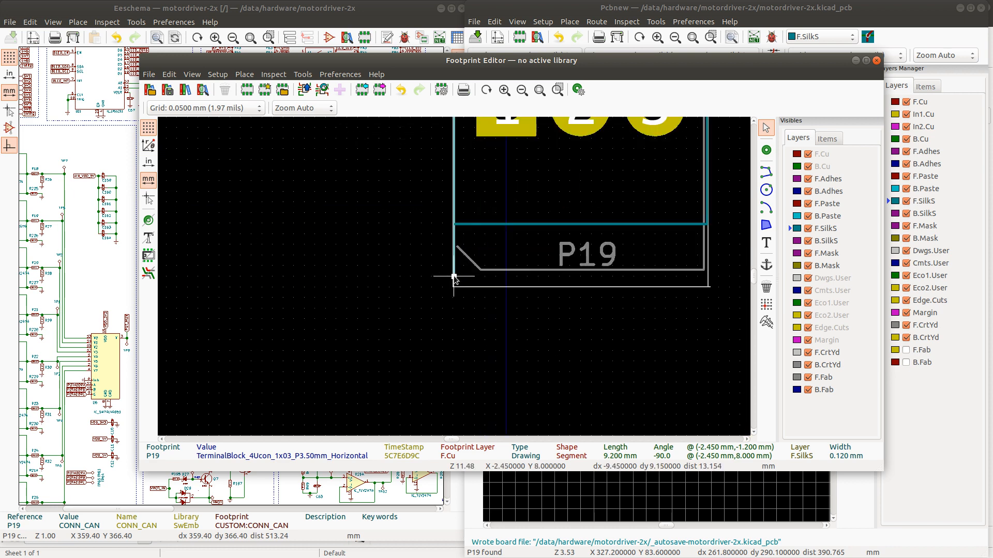
pyautogui.scroll(3, 456, 261)
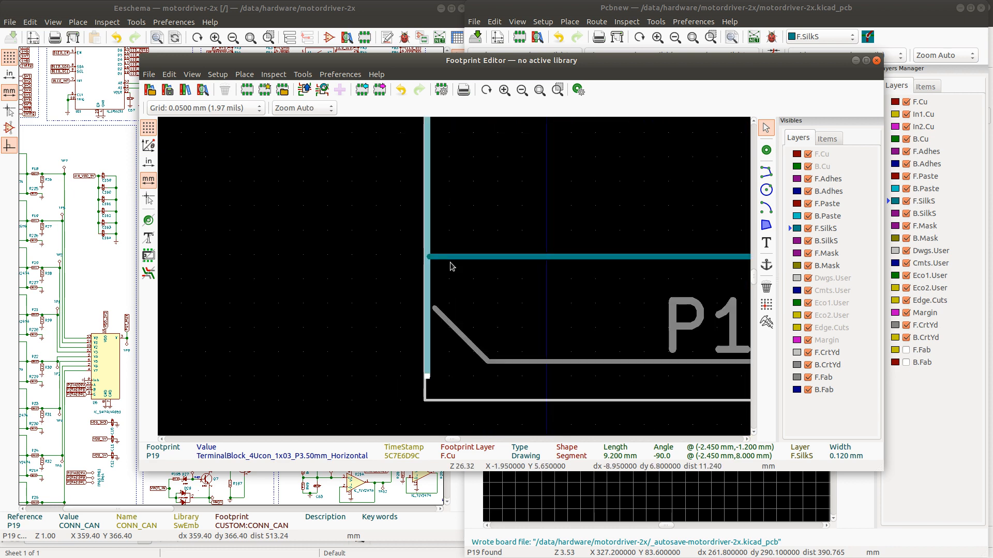
pyautogui.press('Escape')
pyautogui.click(453, 256)
pyautogui.moveTo(448, 259); pyautogui.dragTo(439, 353)
pyautogui.moveTo(456, 262); pyautogui.dragTo(455, 379)
pyautogui.press('Escape')
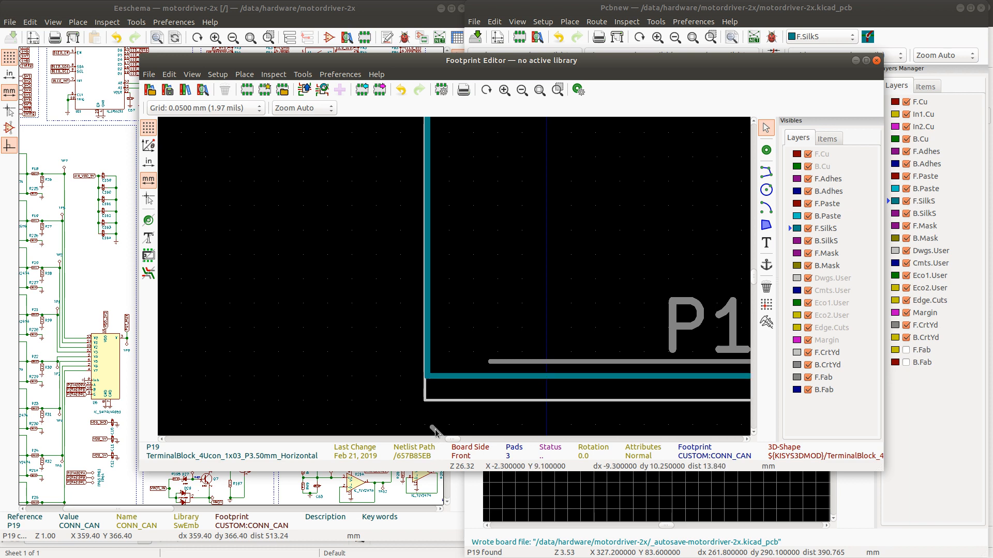
pyautogui.click(433, 428)
pyautogui.press('Escape')
# - Stretch the lower F.Fab line from X -2.45 to 9.3 mm at Y 8 mm and extend the vertical F.Fab line beside pad 3 to it
pyautogui.click(501, 360)
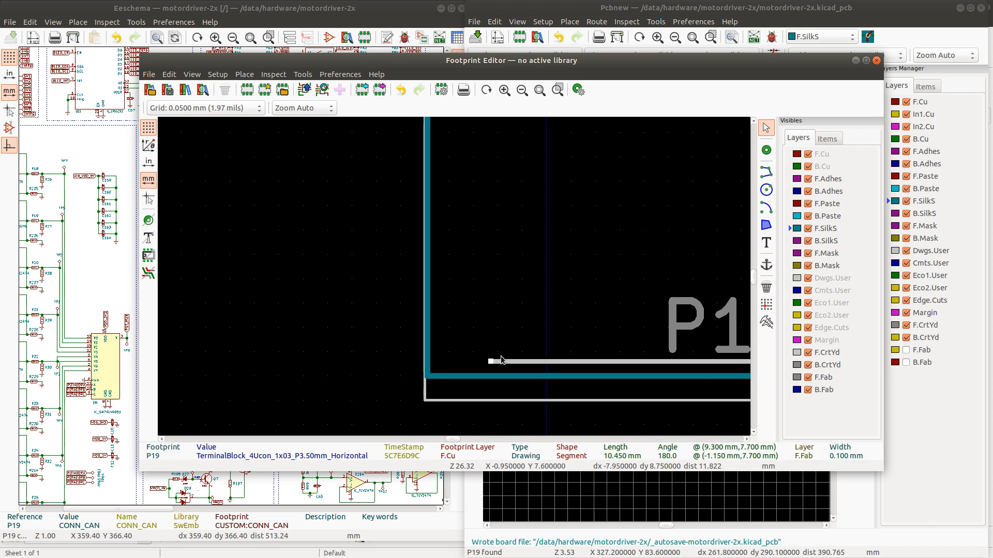
pyautogui.moveTo(491, 362); pyautogui.dragTo(427, 376)
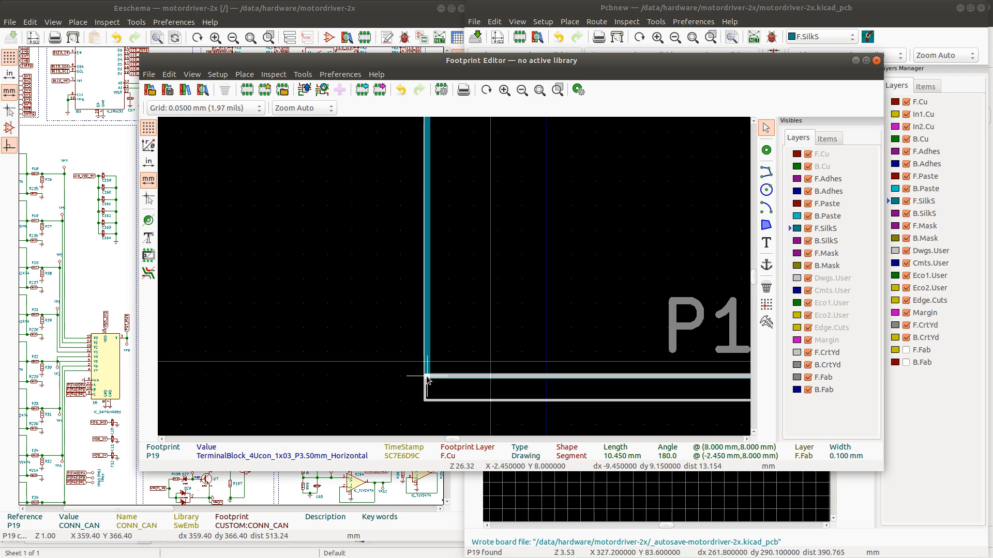
pyautogui.scroll(-3, 448, 370)
pyautogui.scroll(-1, 459, 280)
pyautogui.scroll(6, 455, 280)
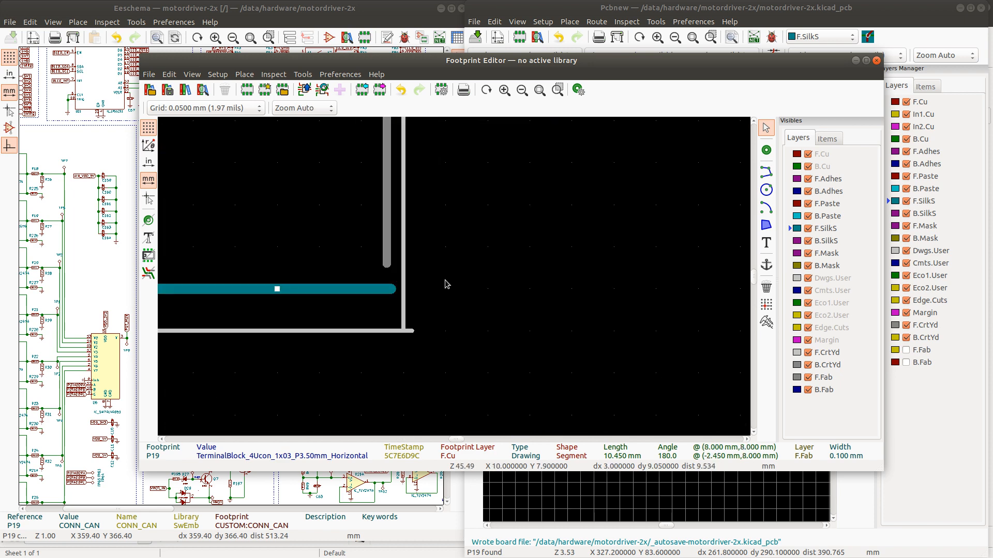
pyautogui.moveTo(277, 290); pyautogui.dragTo(387, 289)
pyautogui.click(387, 265)
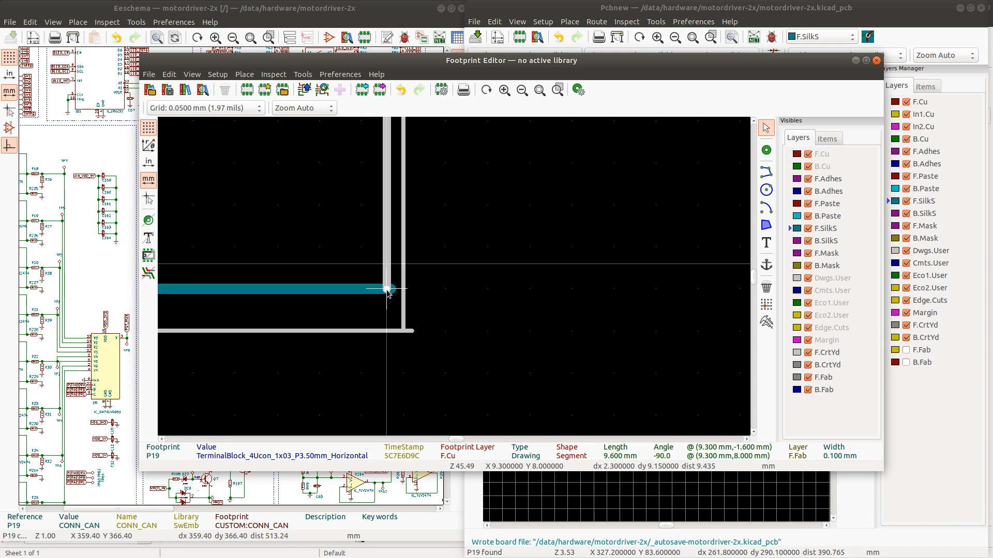
# - Extend the vertical silkscreen line beside pad 3 down to Y 8 mm
pyautogui.scroll(-1, 455, 279)
pyautogui.click(449, 156)
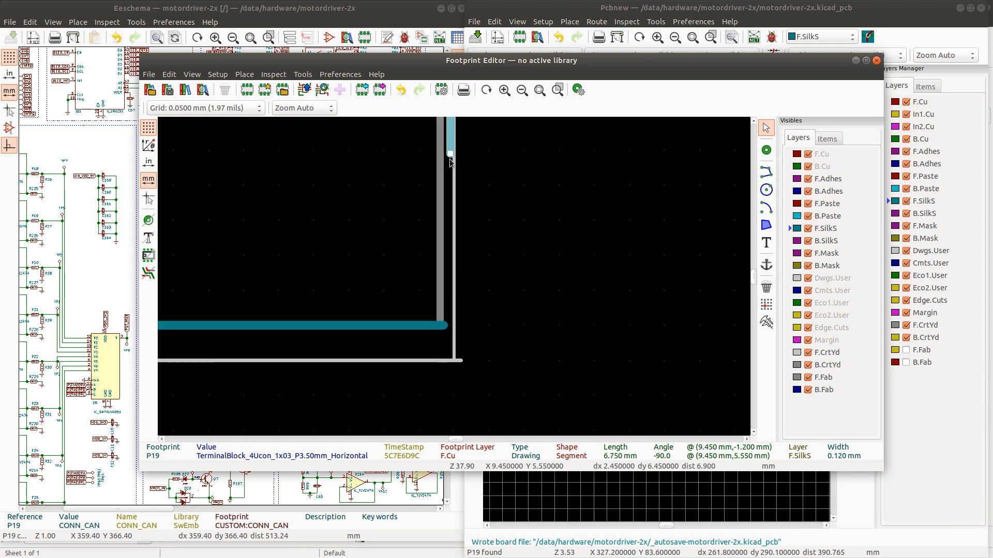
pyautogui.moveTo(450, 154); pyautogui.dragTo(450, 327)
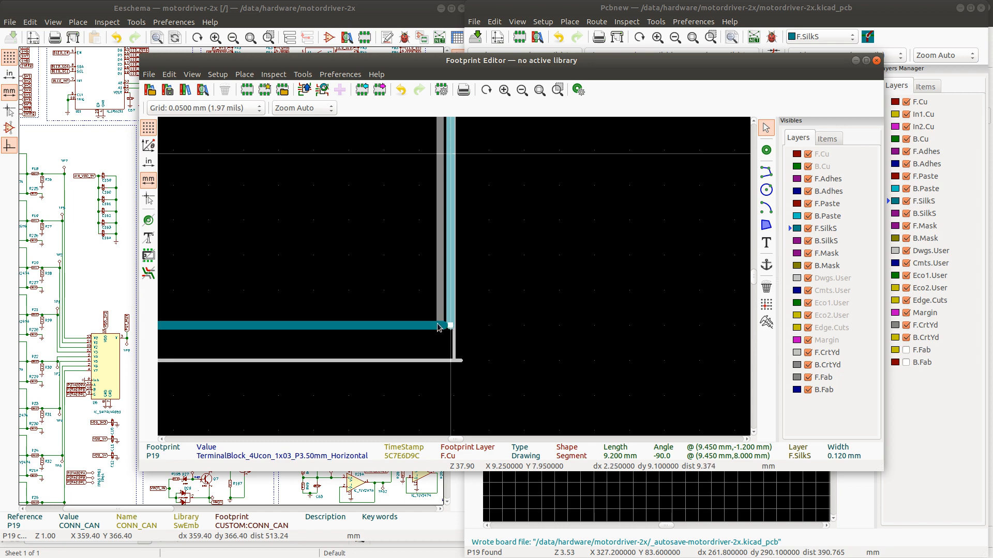
# - Stretch the lower horizontal silkscreen line to X 9.45 mm so it meets the vertical silkscreen line beside pad 3
pyautogui.click(436, 326)
pyautogui.click(409, 325)
pyautogui.click(406, 324)
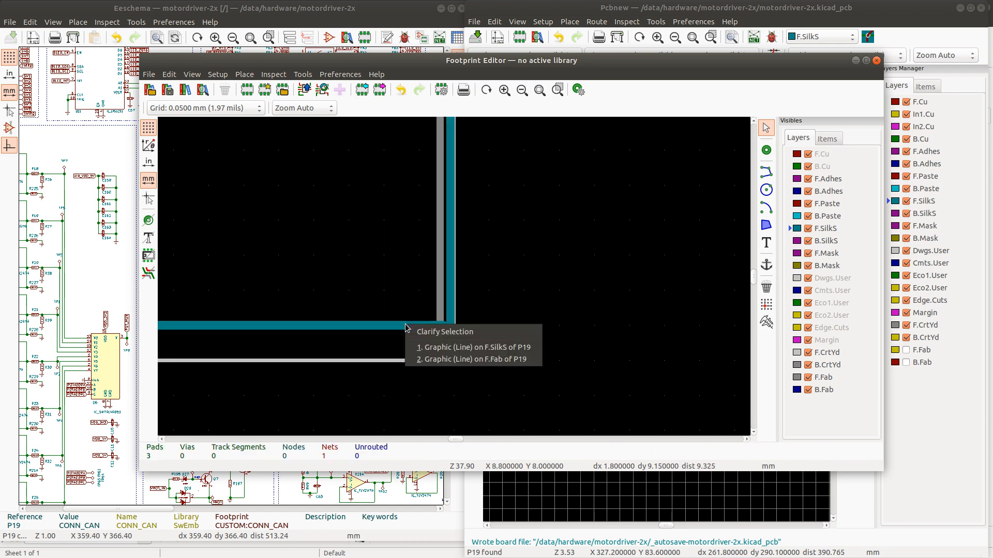
pyautogui.click(441, 352)
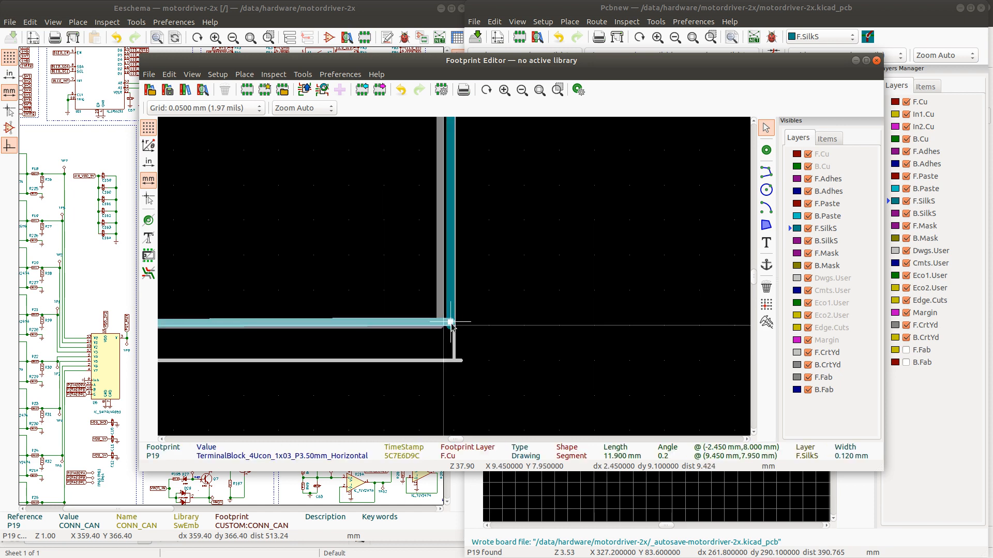
pyautogui.click(468, 341)
# - Shorten the lower horizontal courtyard line so it ends at X 9.5 mm
pyautogui.click(462, 361)
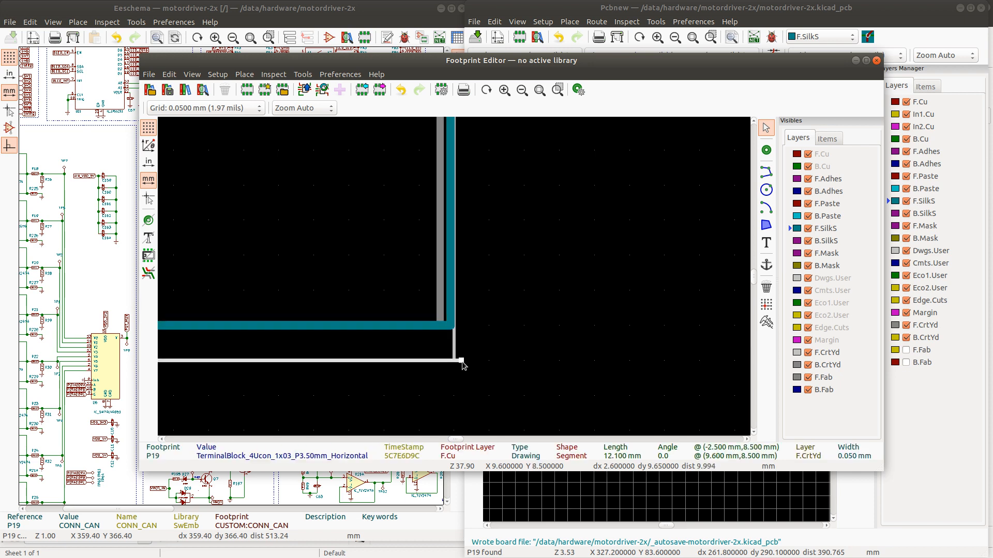
pyautogui.moveTo(457, 363); pyautogui.dragTo(454, 363)
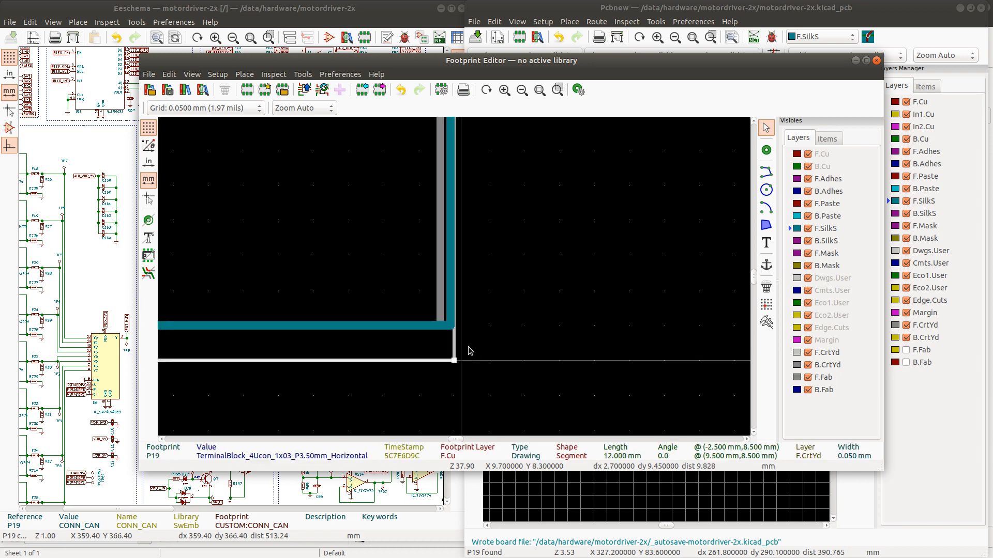
pyautogui.click(469, 345)
# - Move the lower courtyard line up onto the lower silkscreen line and shorten the vertical courtyard line beside pad 3 to Y 8 mm
pyautogui.scroll(-1, 468, 319)
pyautogui.scroll(-4, 454, 280)
pyautogui.scroll(3, 398, 292)
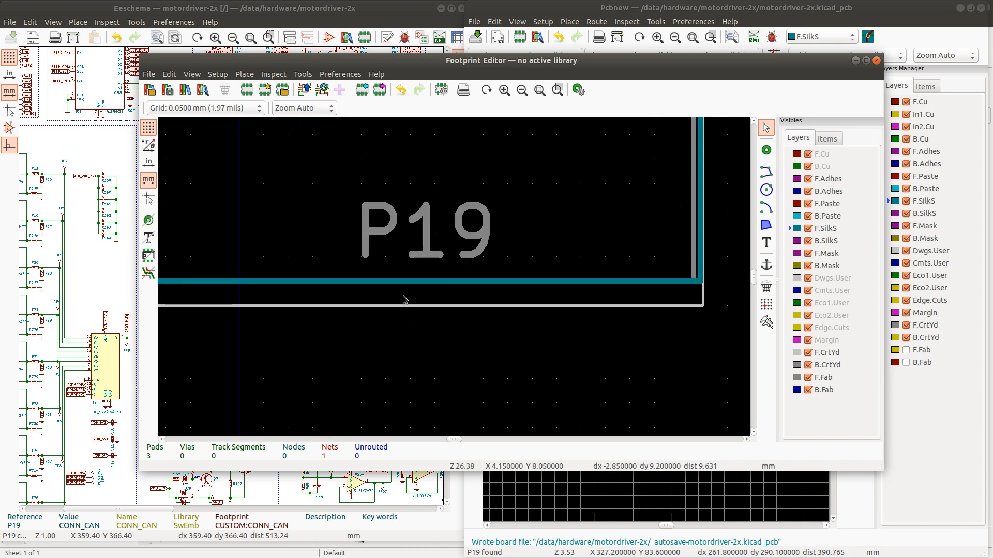
pyautogui.click(375, 306)
pyautogui.moveTo(688, 310); pyautogui.dragTo(703, 284)
pyautogui.click(702, 297)
pyautogui.scroll(-3, 498, 288)
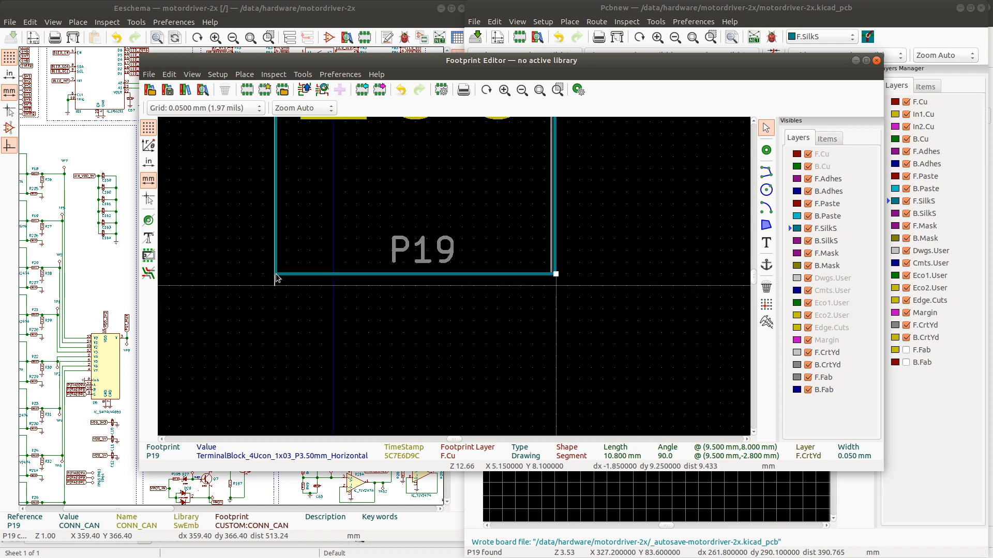
# - Shorten the vertical courtyard line beside pad 1 so its lower end sits at Y 8 mm
pyautogui.scroll(5, 266, 277)
pyautogui.click(505, 309)
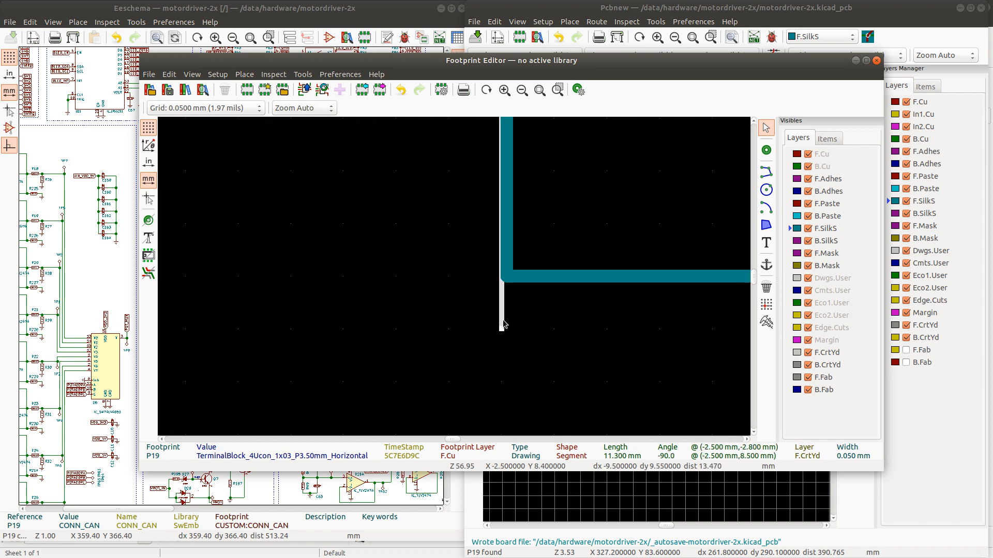
pyautogui.moveTo(501, 328); pyautogui.dragTo(501, 276)
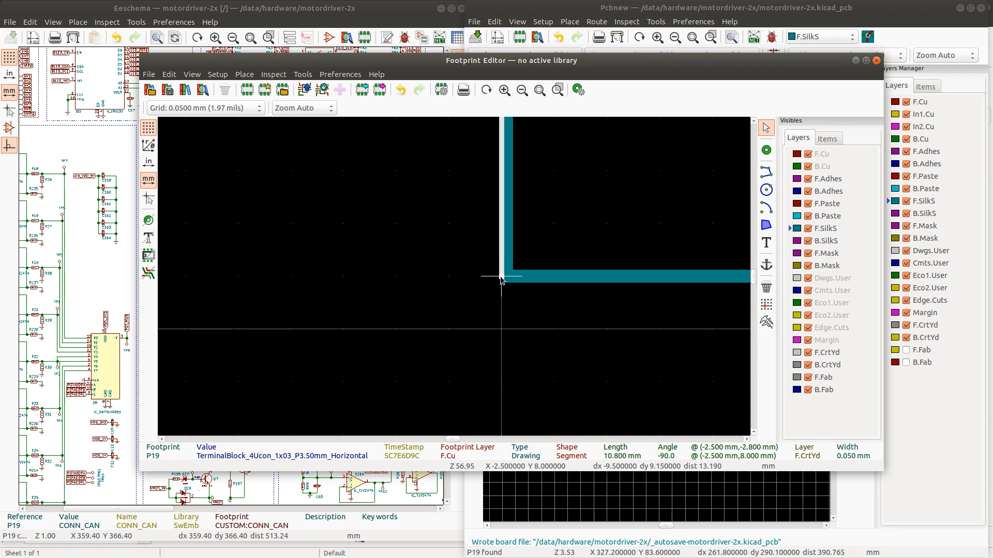
pyautogui.click(581, 314)
# - Save the footprint as CONN_CAN in the CUSTOM library and close the footprint editor
pyautogui.scroll(-8, 450, 278)
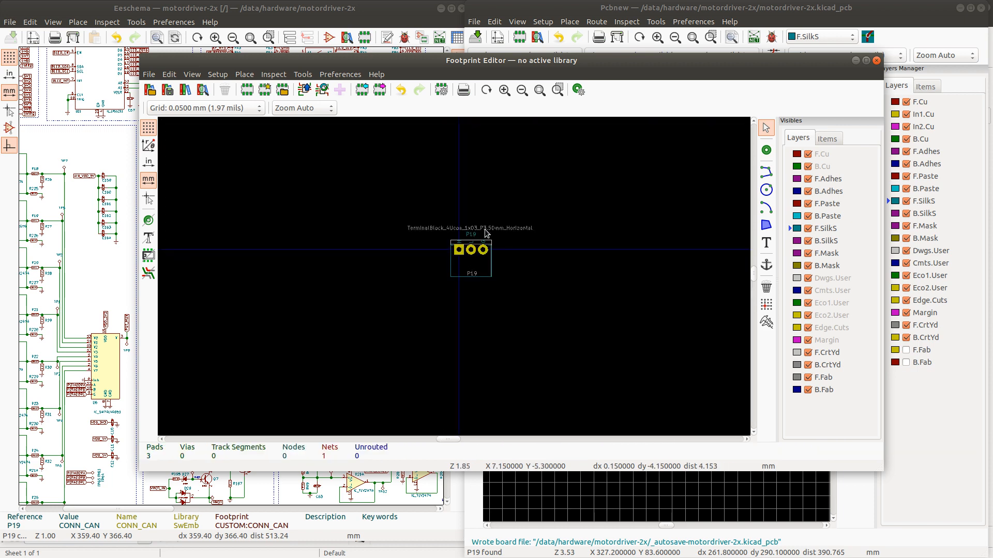
pyautogui.scroll(4, 484, 232)
pyautogui.hotkey('ctrl', 's')
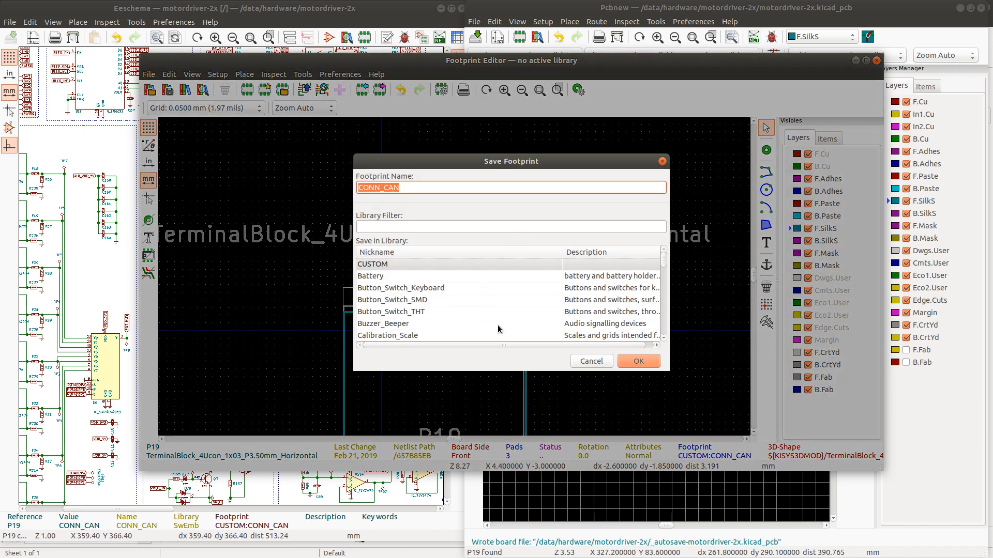
pyautogui.click(638, 361)
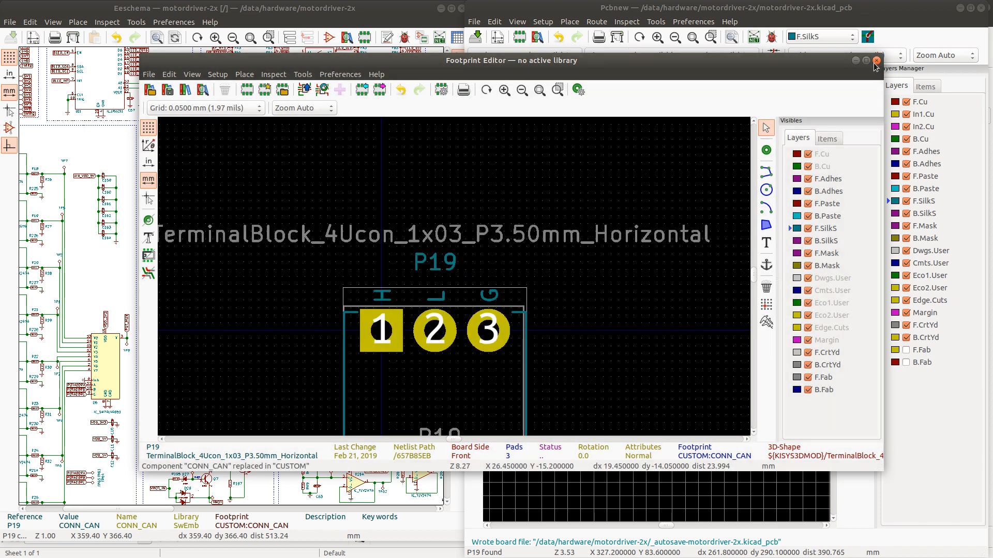
pyautogui.click(876, 60)
# - Update all board footprints with the identifier CUSTOM:CONN_CAN from the library and close the update dialog
pyautogui.rightClick(682, 241)
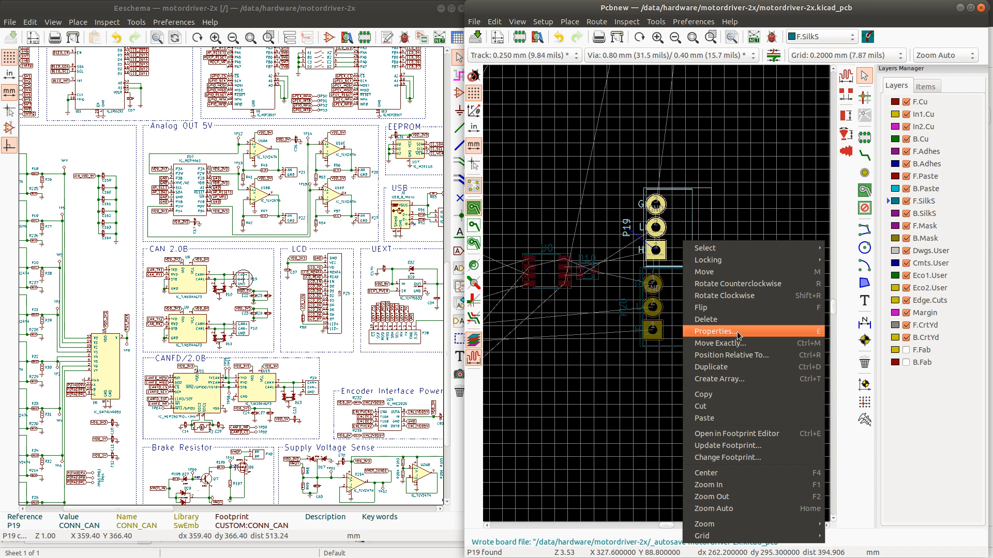
pyautogui.click(728, 445)
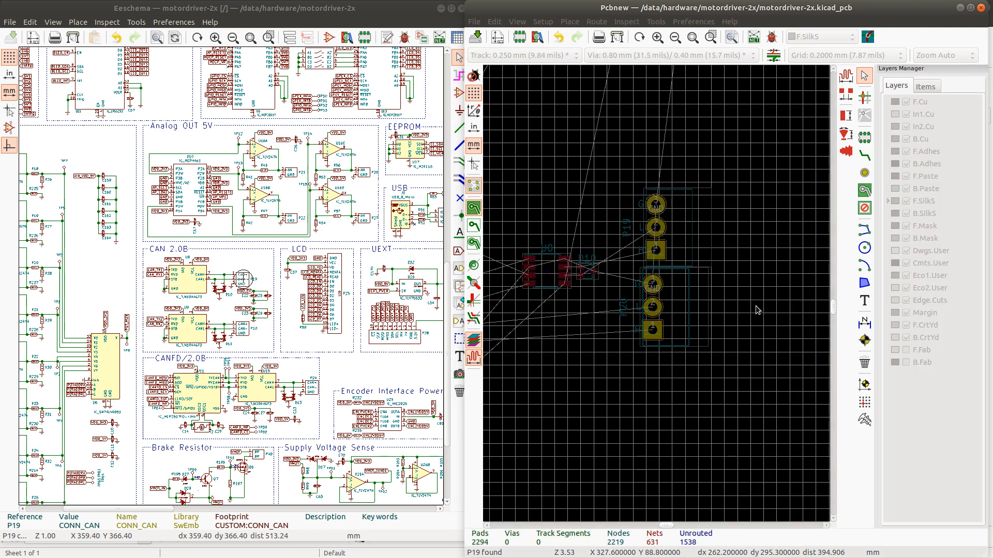
pyautogui.click(842, 418)
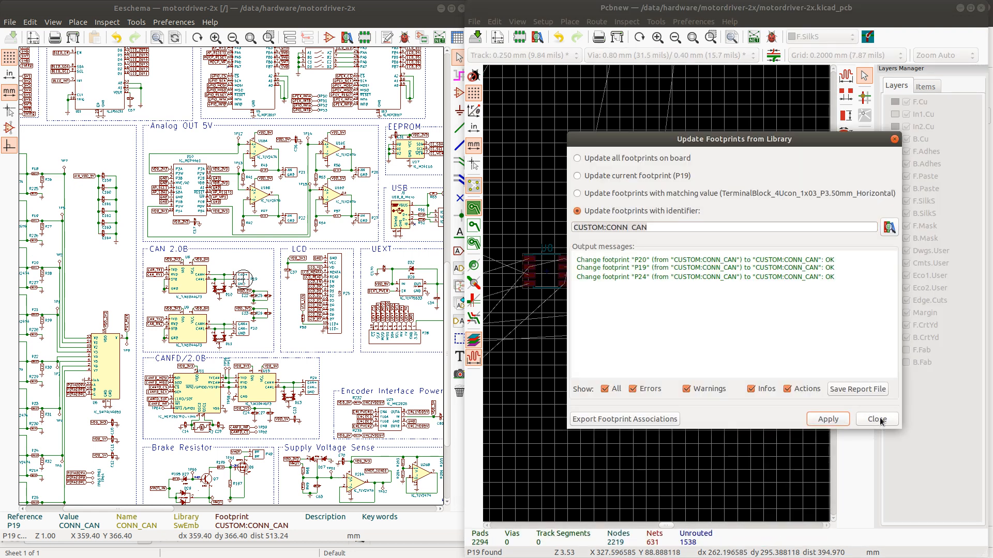
pyautogui.click(878, 419)
# - Move connector P19 directly above P20 so their pad columns line up and their outlines sit next to each other
pyautogui.click(675, 223)
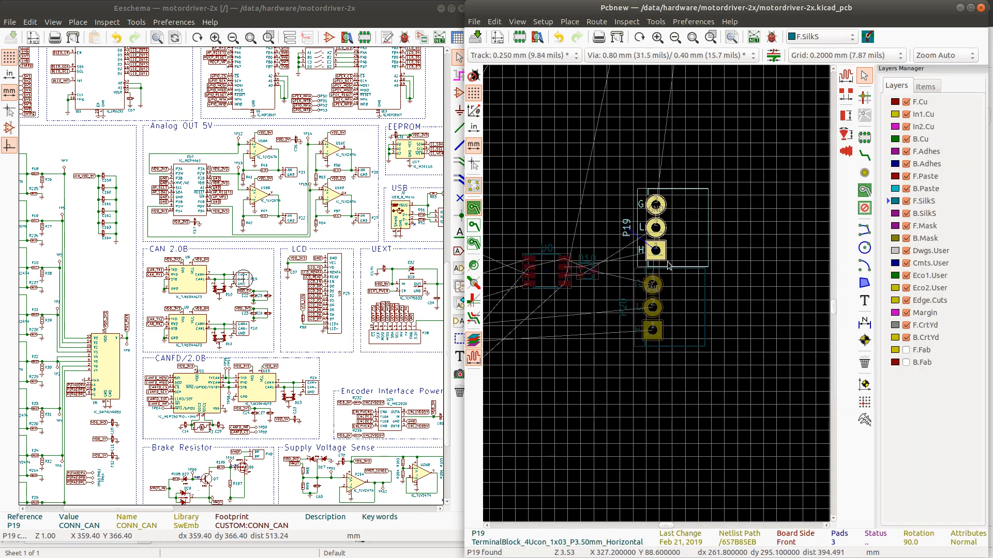
pyautogui.scroll(3, 659, 291)
pyautogui.press('m')
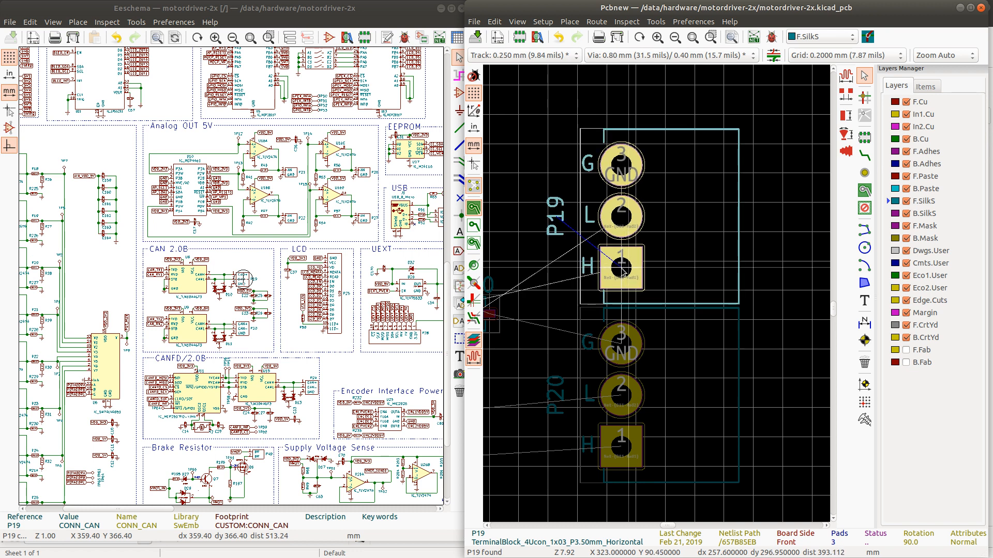
pyautogui.click(622, 269)
pyautogui.click(746, 283)
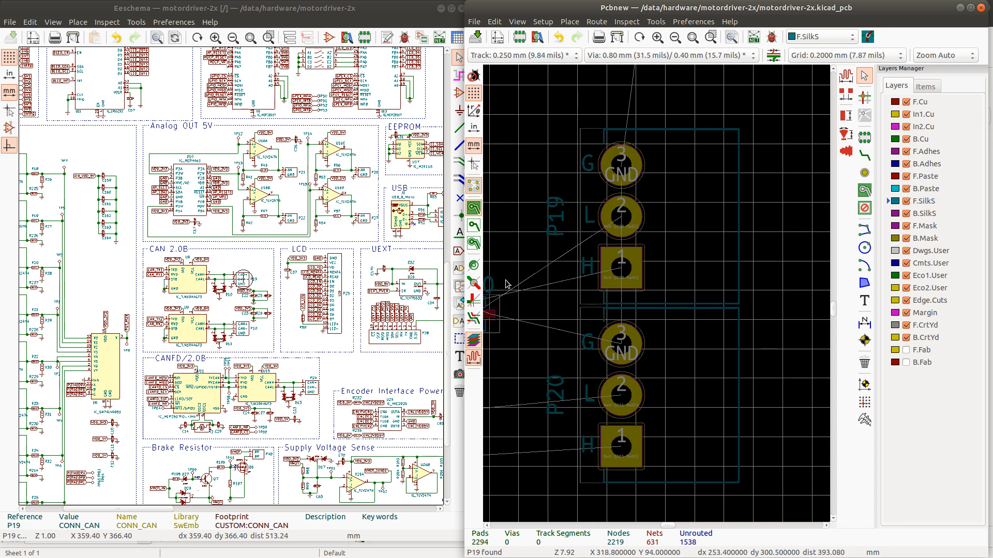
# - Locate transceiver U9 from the CAN 2.0B schematic block and place its footprint directly below U8
pyautogui.scroll(-2, 506, 283)
pyautogui.scroll(1, 660, 324)
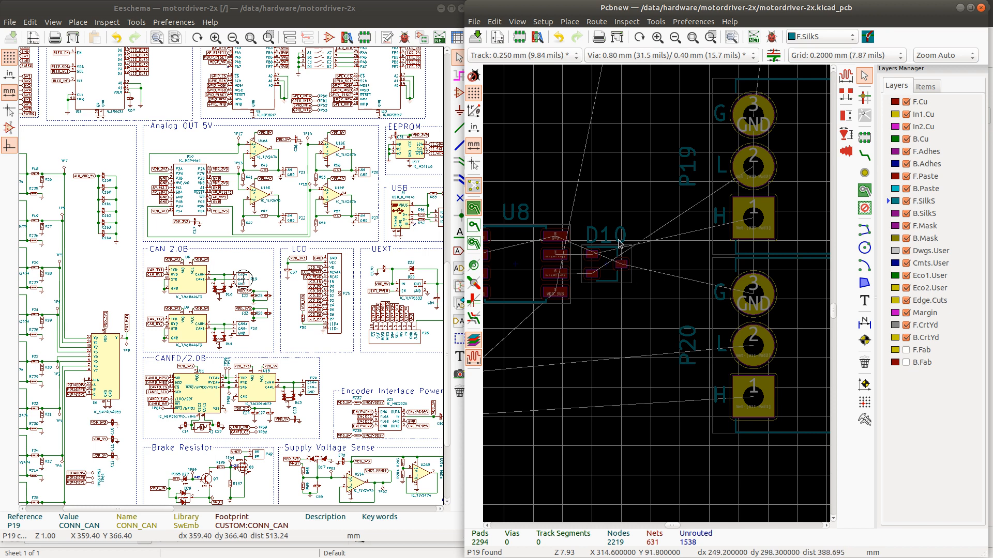
pyautogui.scroll(1, 620, 243)
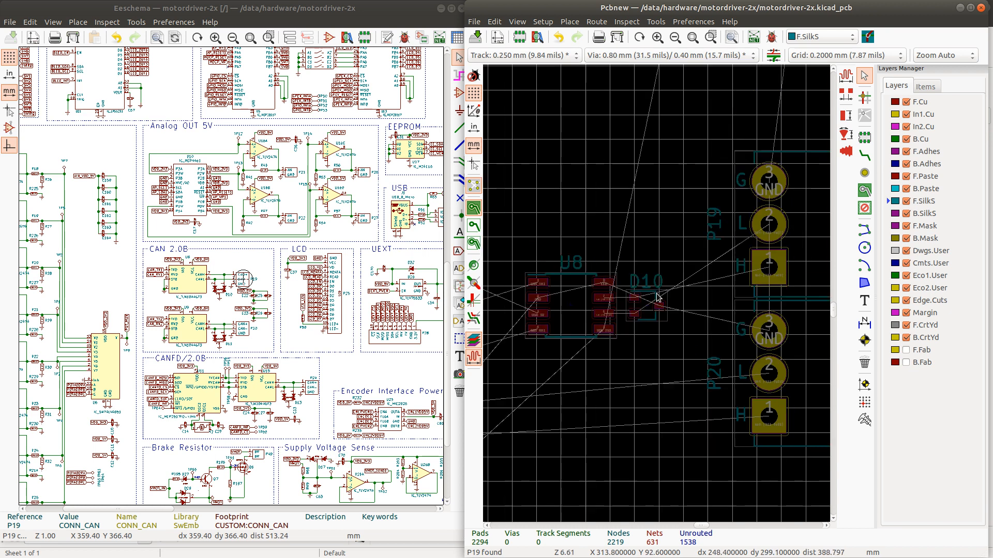
pyautogui.click(185, 335)
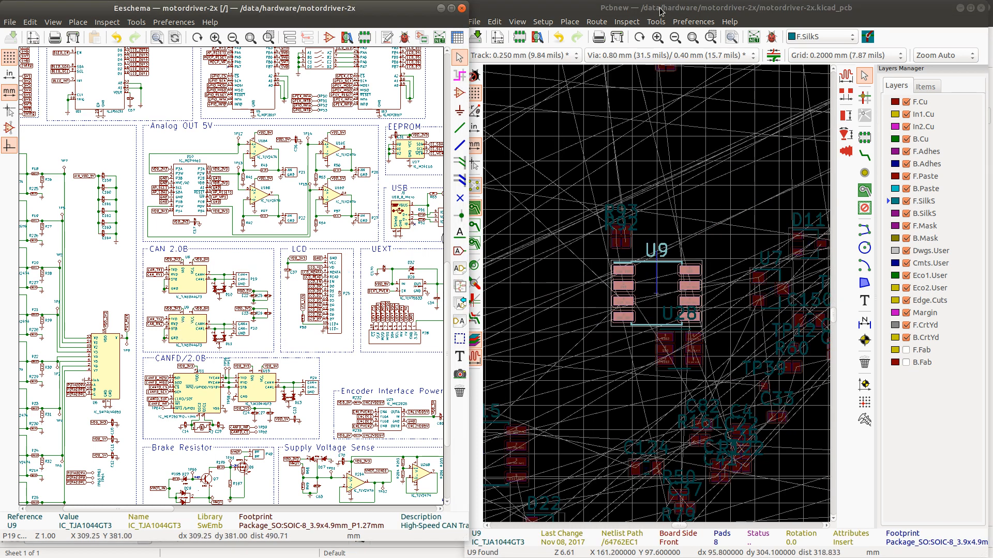
pyautogui.click(660, 10)
pyautogui.scroll(-7, 659, 296)
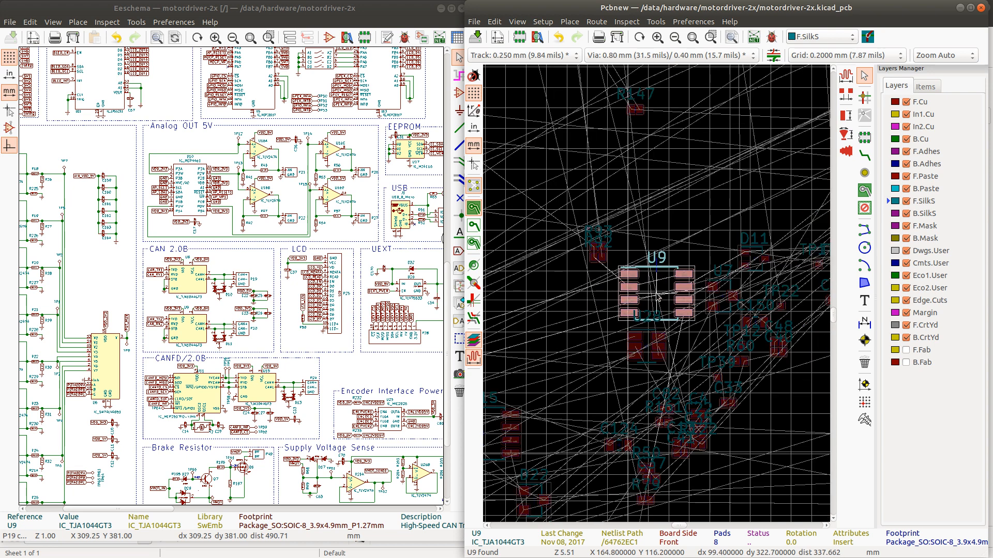
pyautogui.scroll(3, 656, 296)
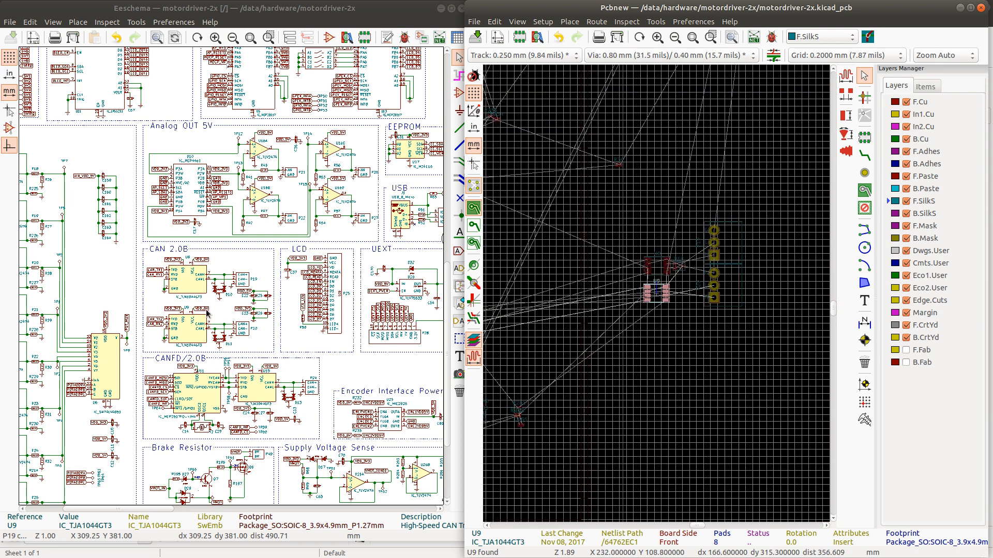
# - Locate ESD diode D11 from the schematic and place its footprint between U9 and connector P20
pyautogui.click(217, 343)
pyautogui.click(219, 338)
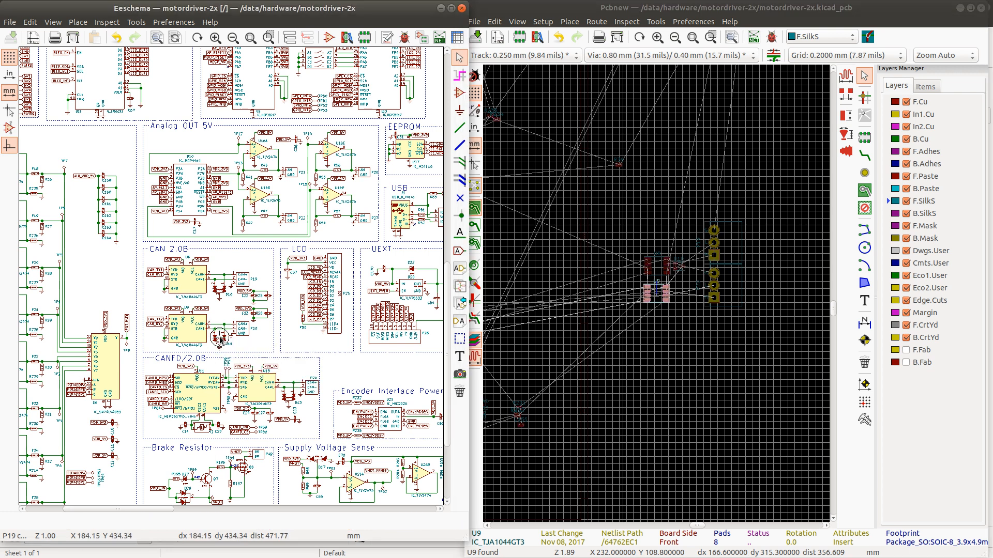
pyautogui.click(647, 3)
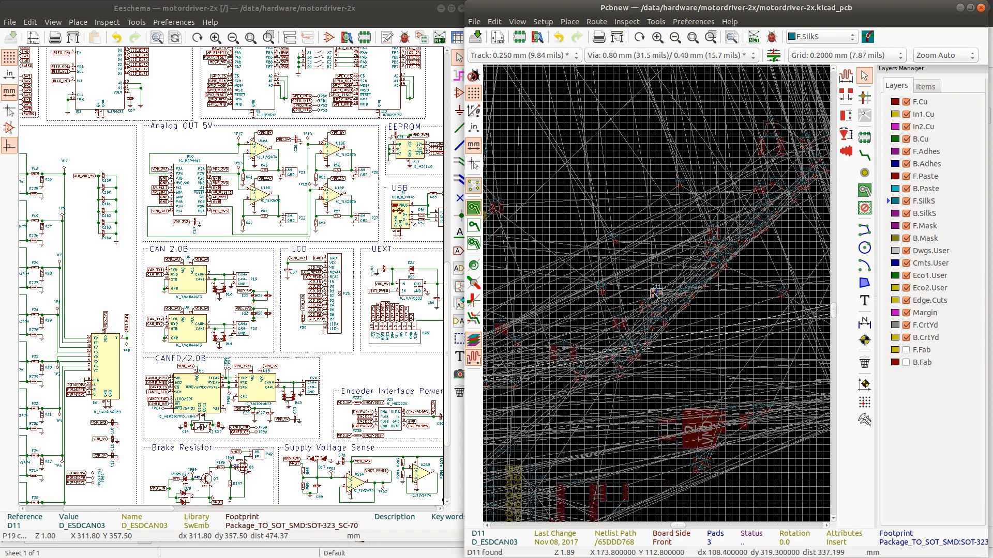
pyautogui.scroll(-3, 646, 298)
pyautogui.scroll(-3, 677, 274)
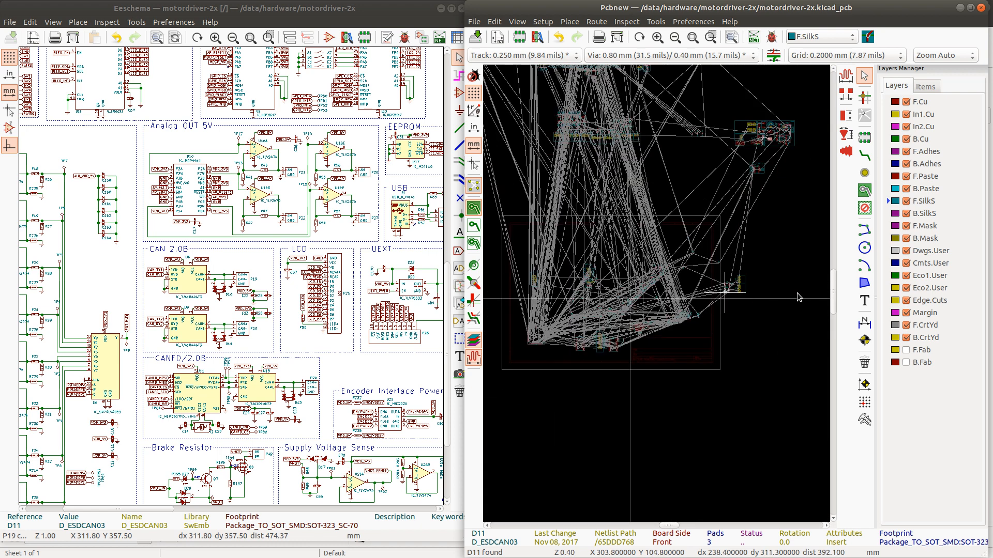
pyautogui.scroll(3, 743, 290)
pyautogui.scroll(5, 629, 293)
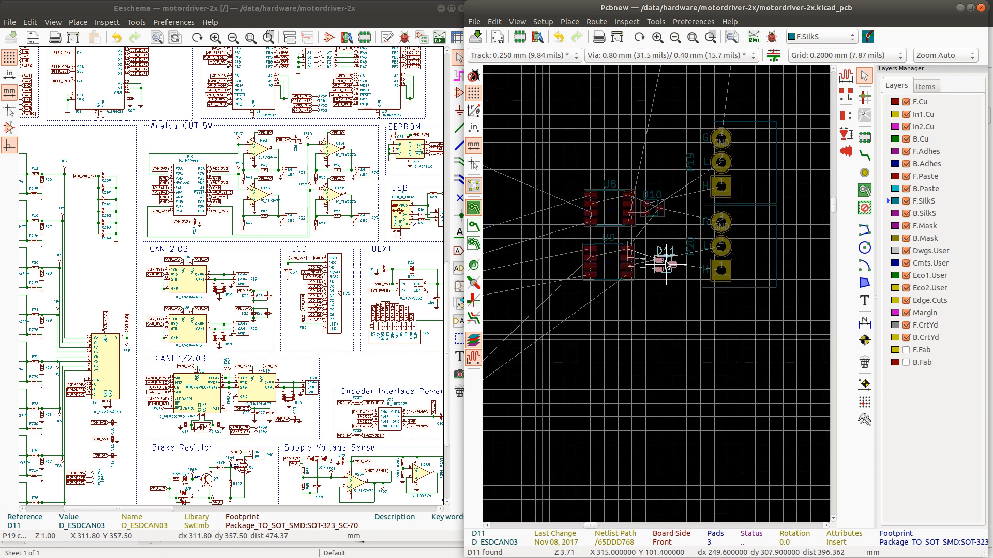
# - Locate capacitor C23 from the schematic and bring its footprint beside U8's pad 8, just above D10
pyautogui.click(253, 316)
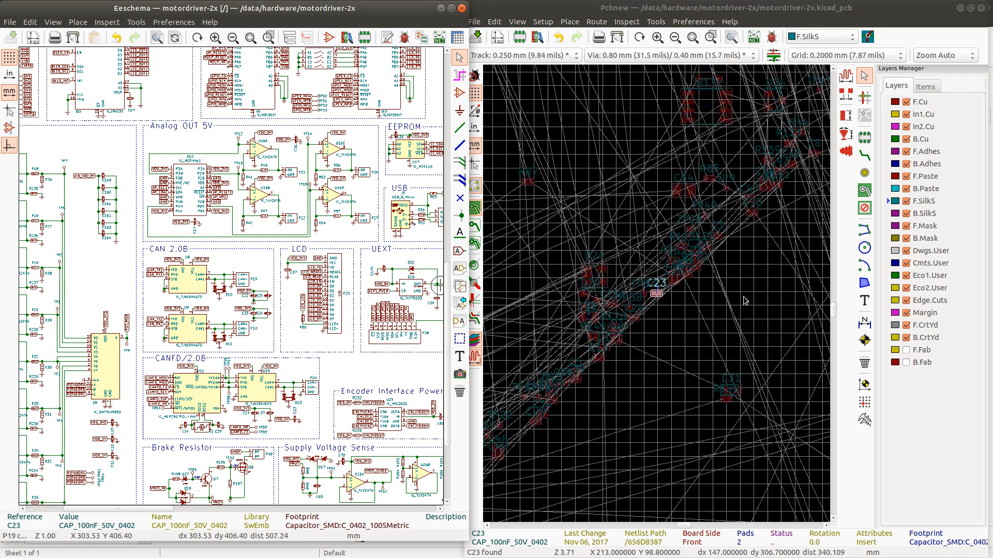
pyautogui.click(701, 4)
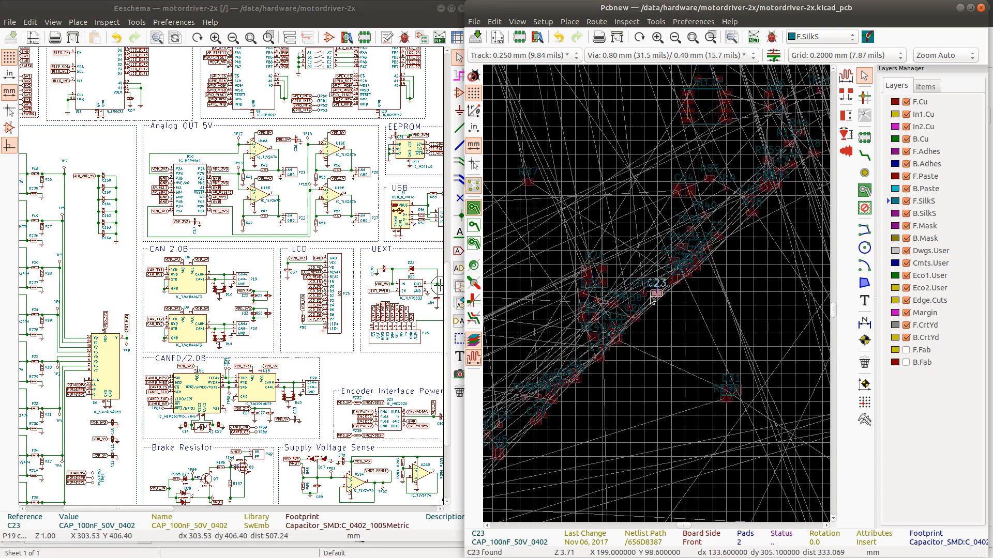
pyautogui.scroll(-4, 655, 295)
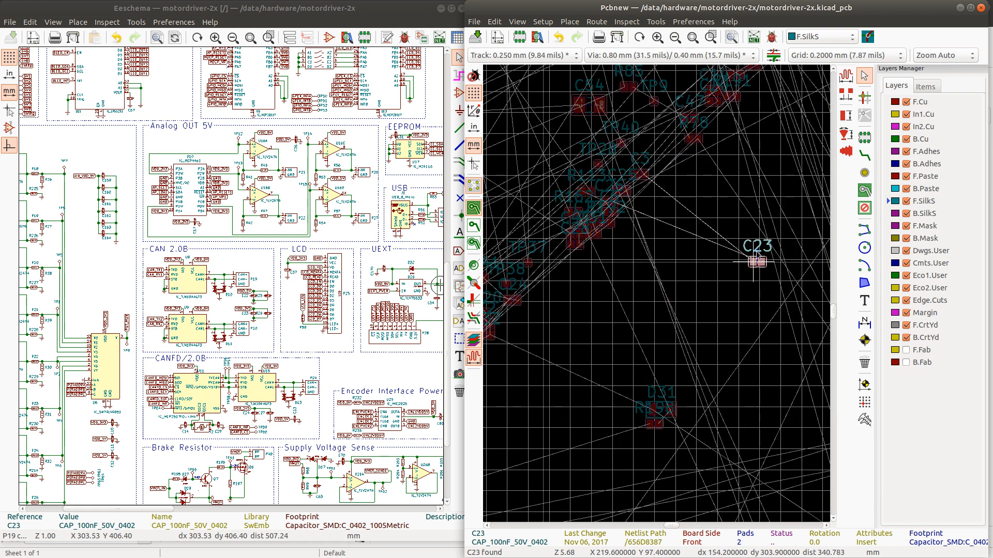
pyautogui.scroll(-1, 655, 293)
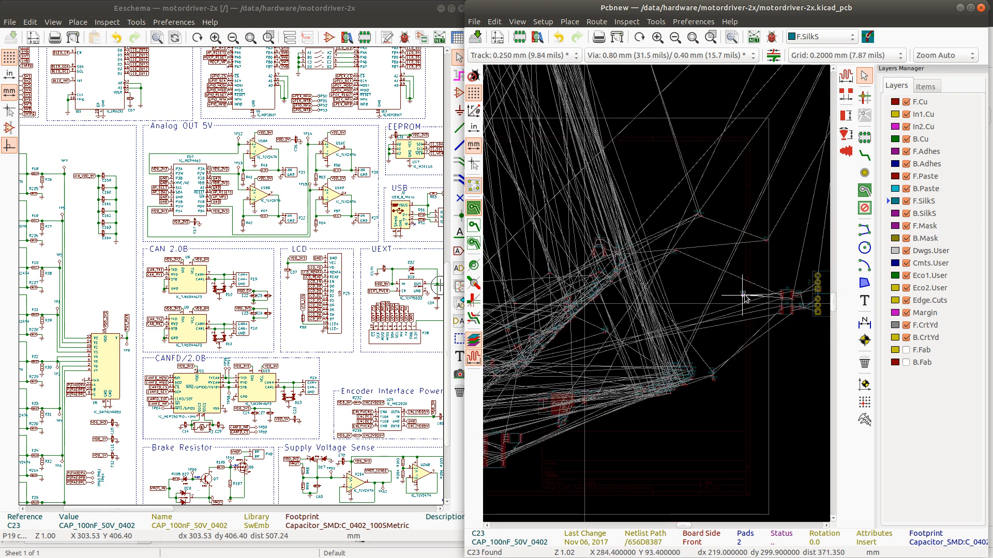
pyautogui.scroll(5, 785, 319)
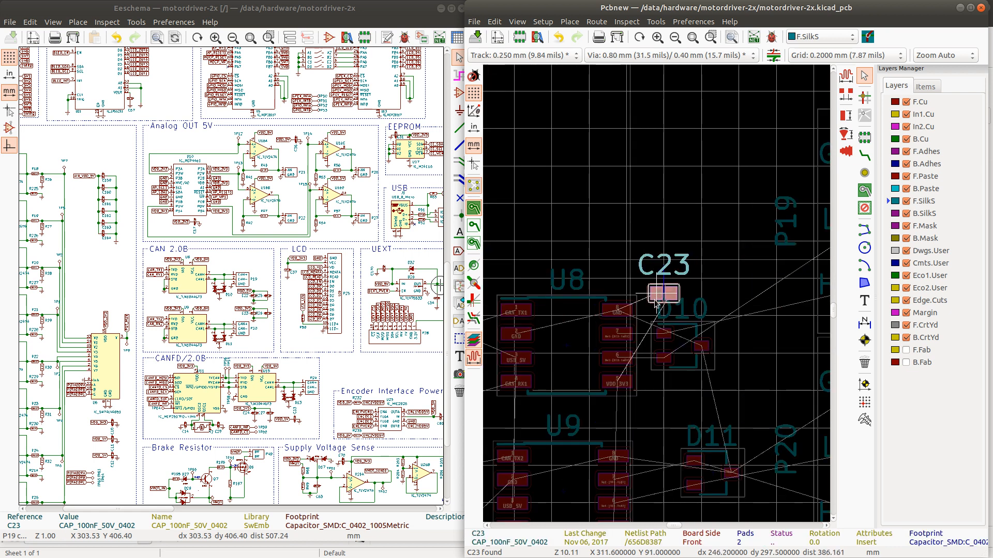
# - Settle C23 against U8's pad 8 and move its reference text to the right of the capacitor
pyautogui.moveTo(658, 298); pyautogui.dragTo(698, 314)
pyautogui.click(668, 282)
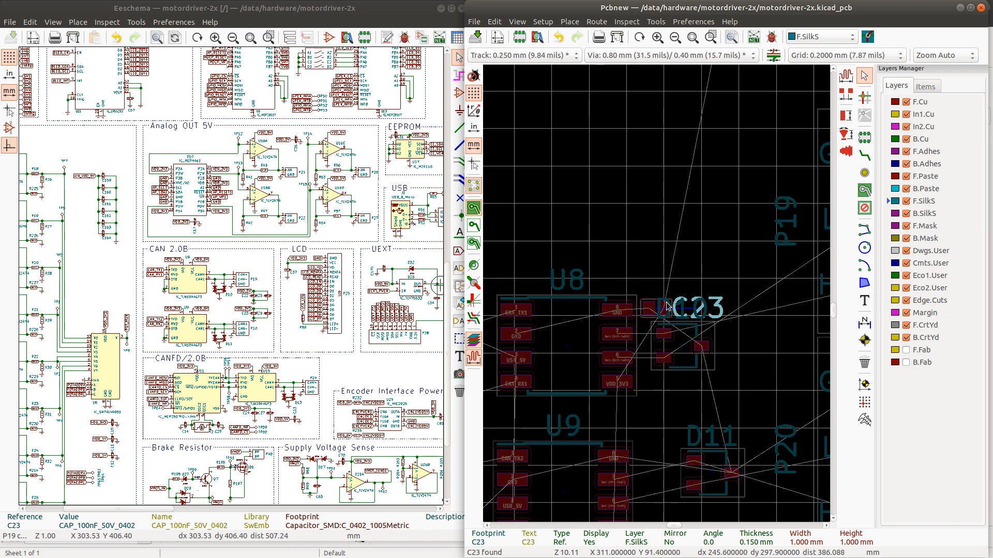
pyautogui.click(663, 310)
pyautogui.click(696, 308)
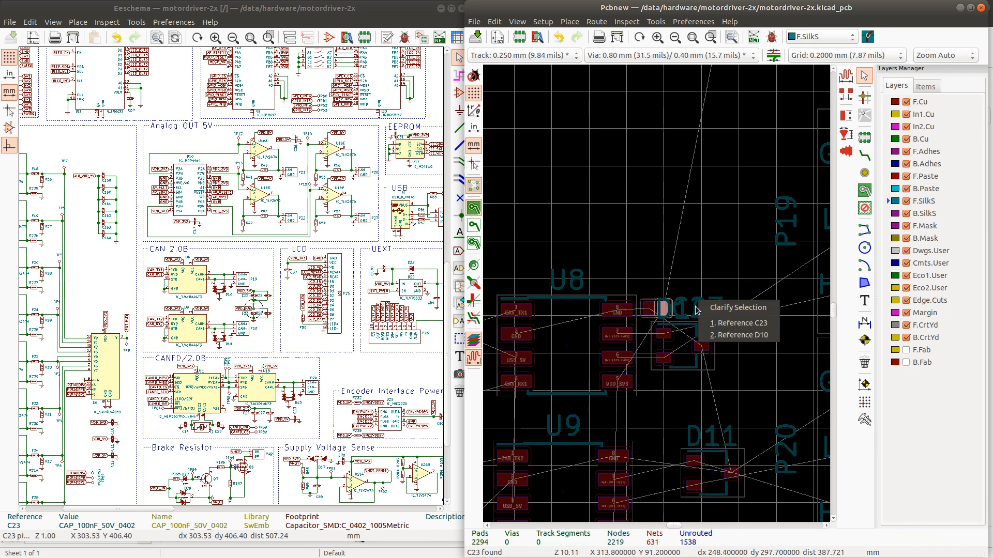
pyautogui.press('Escape')
pyautogui.click(696, 308)
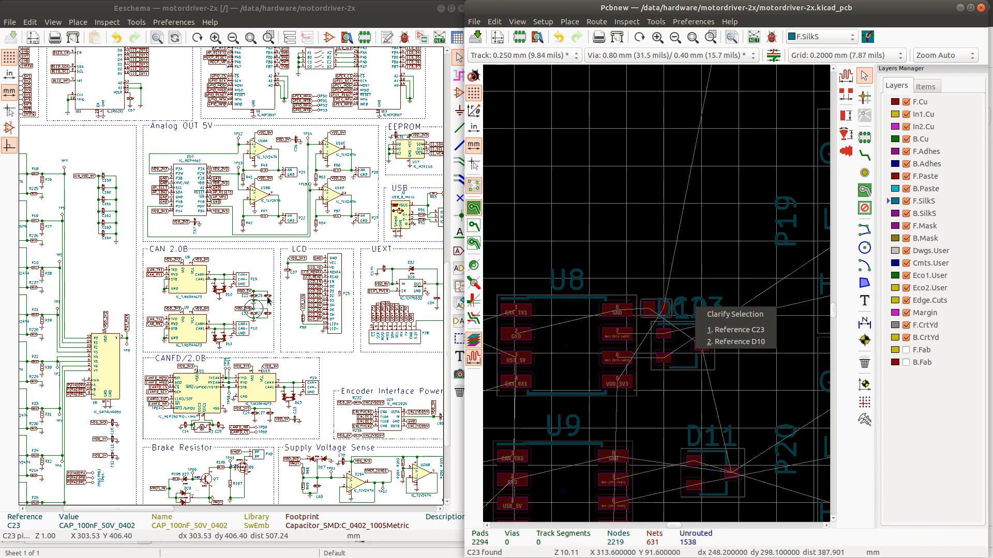
# - Place capacitor C22 beside U8's USB_5V pad 3 and move its reference text to the left of the capacitor
pyautogui.click(257, 321)
pyautogui.click(254, 318)
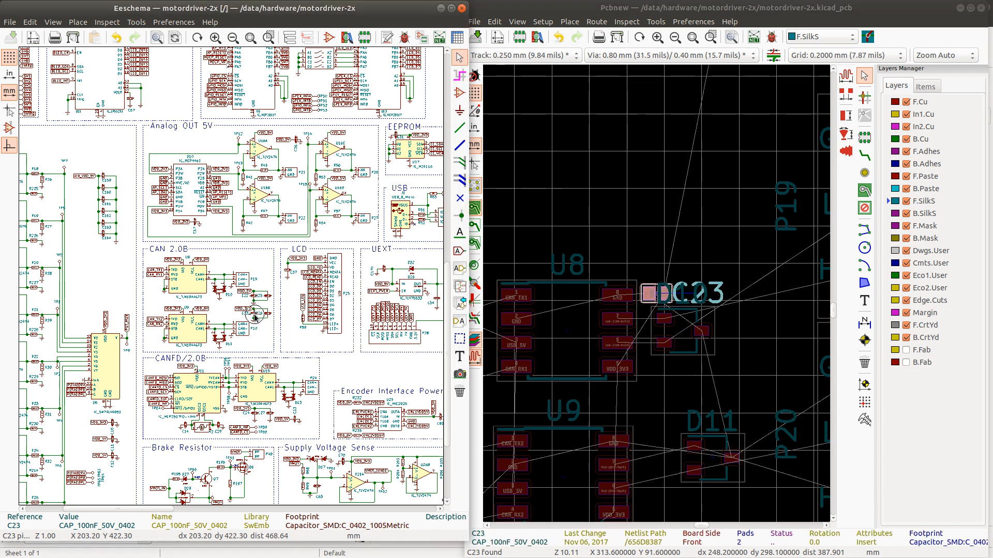
pyautogui.click(253, 295)
pyautogui.click(270, 314)
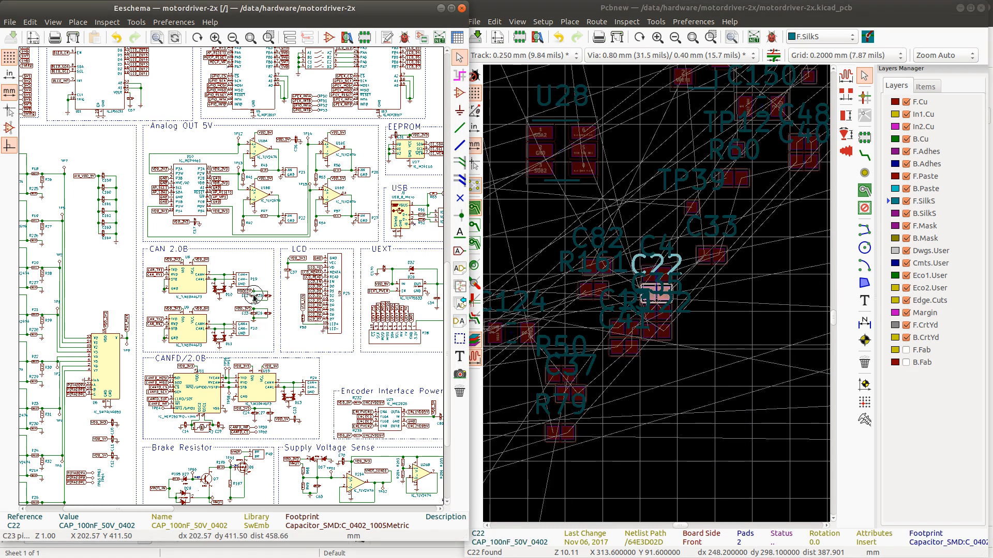
pyautogui.click(670, 303)
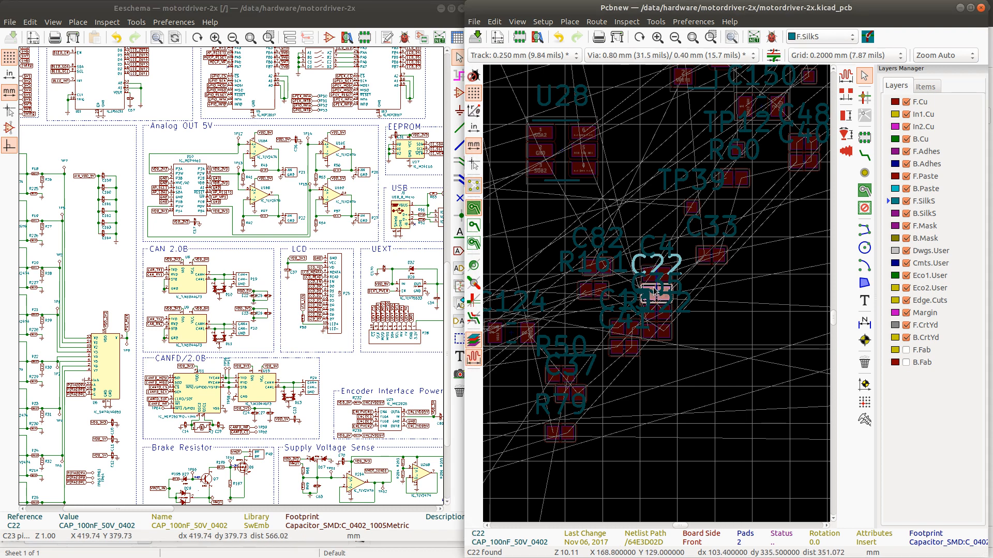
pyautogui.scroll(-8, 655, 292)
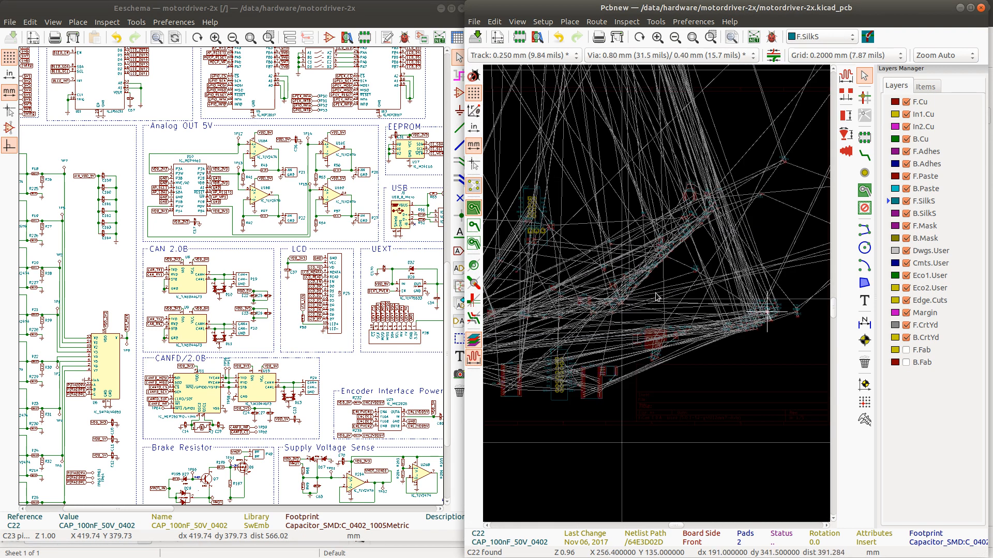
pyautogui.scroll(8, 656, 297)
pyautogui.scroll(-5, 696, 299)
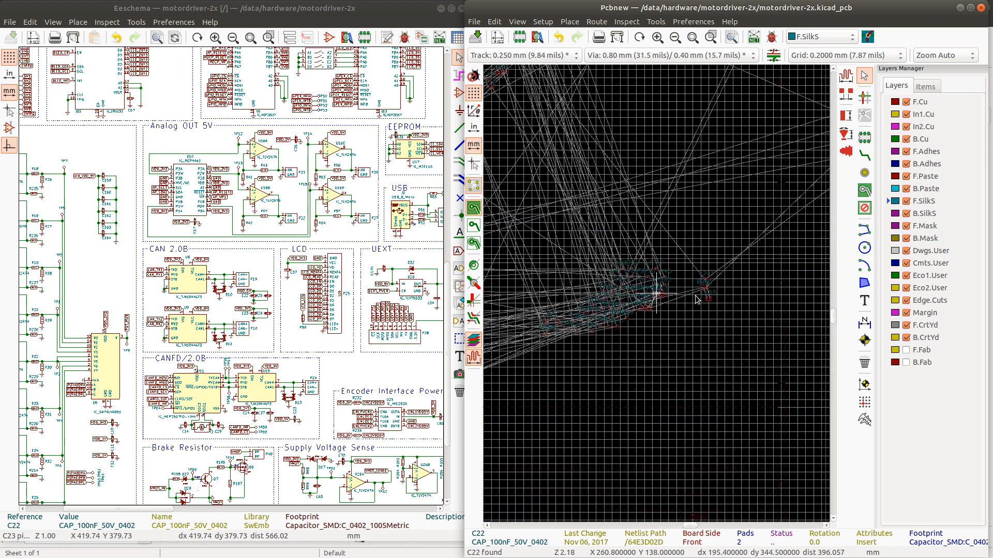
pyautogui.scroll(-3, 752, 302)
pyautogui.scroll(2, 691, 260)
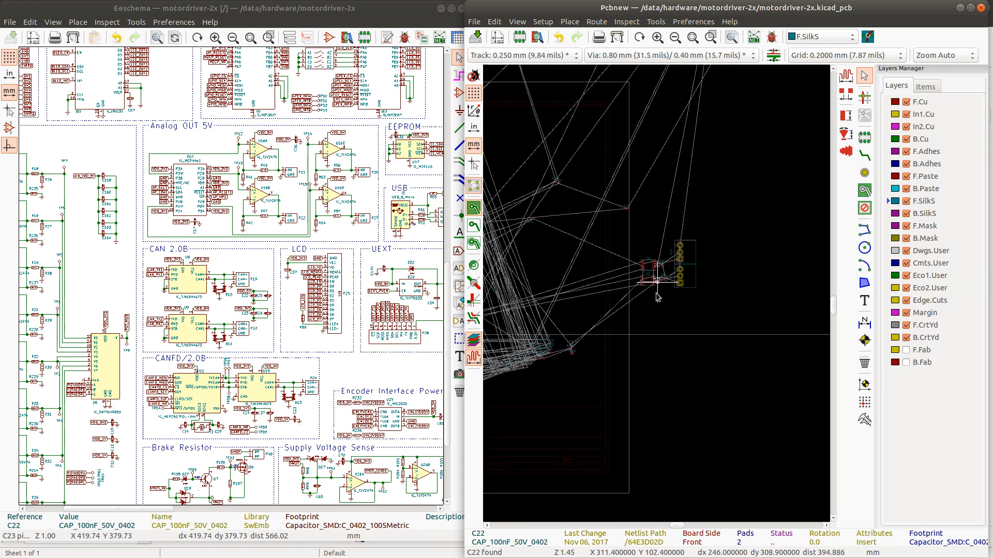
pyautogui.scroll(6, 655, 294)
pyautogui.scroll(-2, 647, 279)
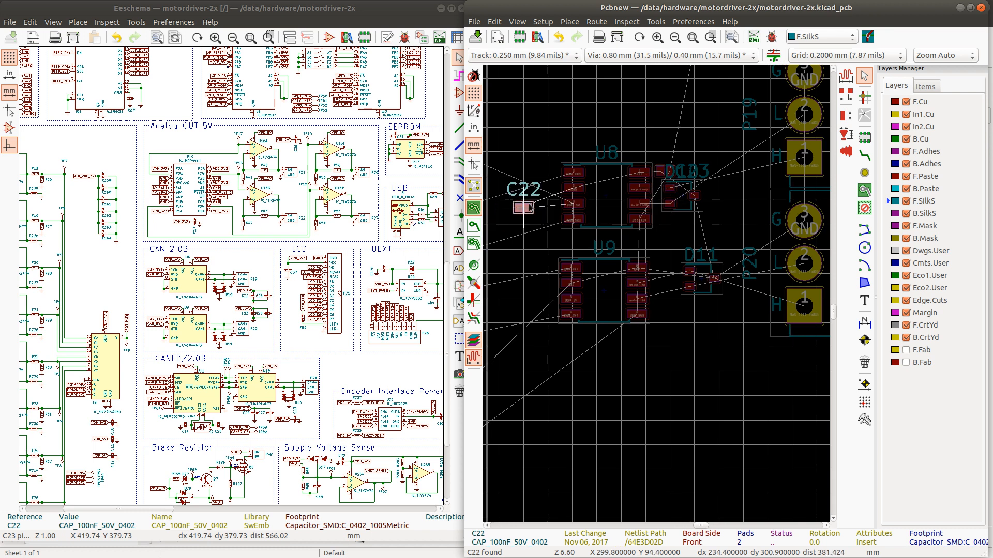
pyautogui.scroll(3, 533, 204)
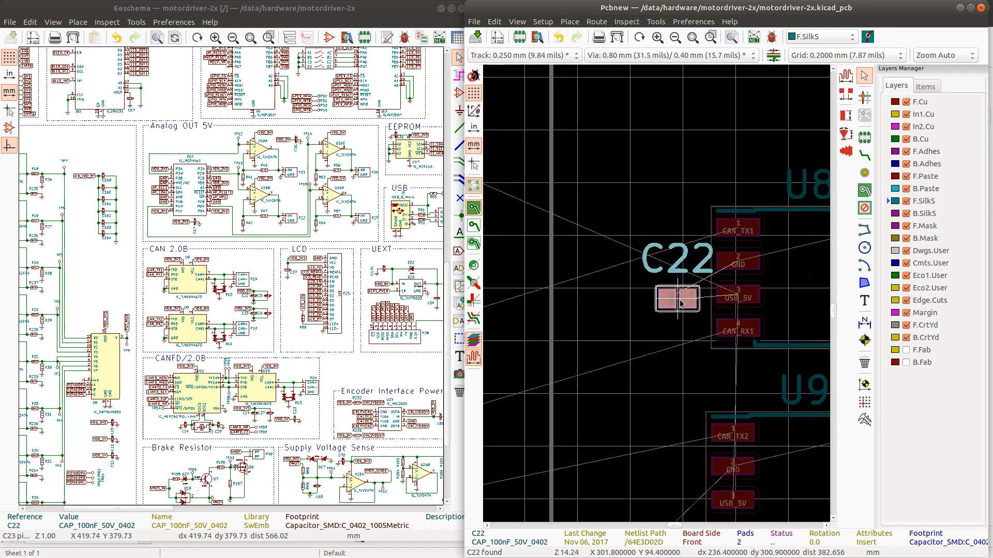
pyautogui.click(684, 295)
pyautogui.click(686, 263)
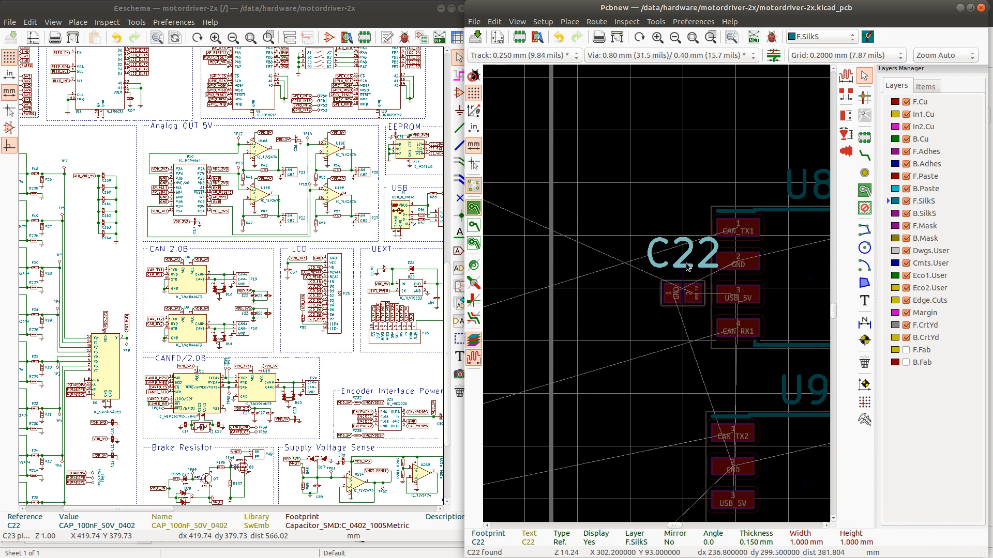
pyautogui.moveTo(686, 265); pyautogui.dragTo(622, 298)
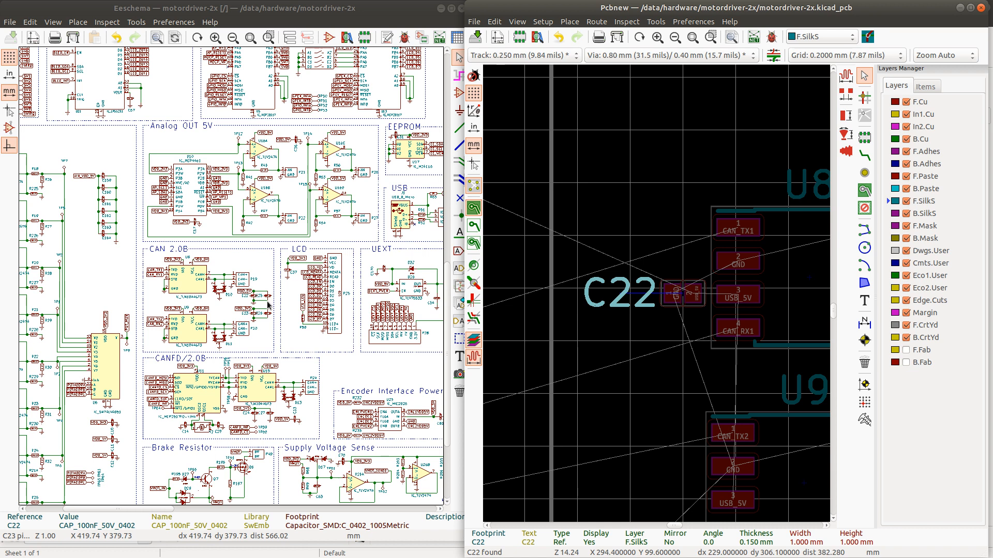
# - Locate capacitor C26 from the schematic, rotate its footprint 180°, and place it beside U9's lower-right pad
pyautogui.click(268, 316)
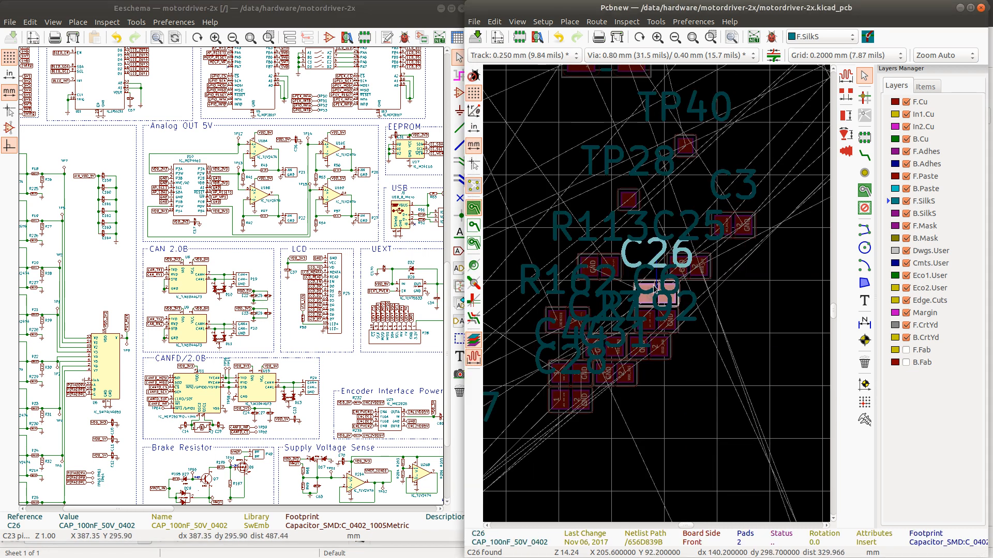
pyautogui.scroll(-10, 656, 298)
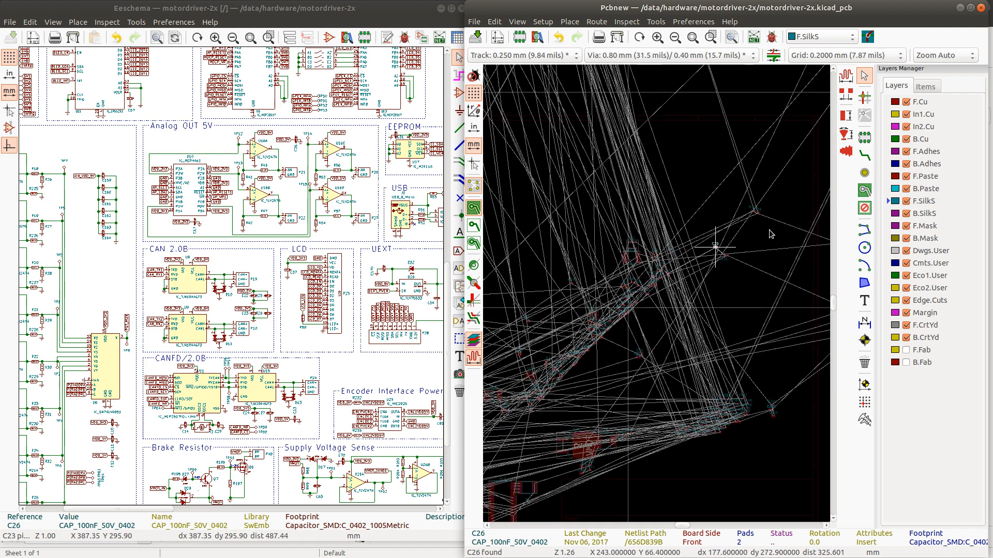
pyautogui.scroll(8, 658, 295)
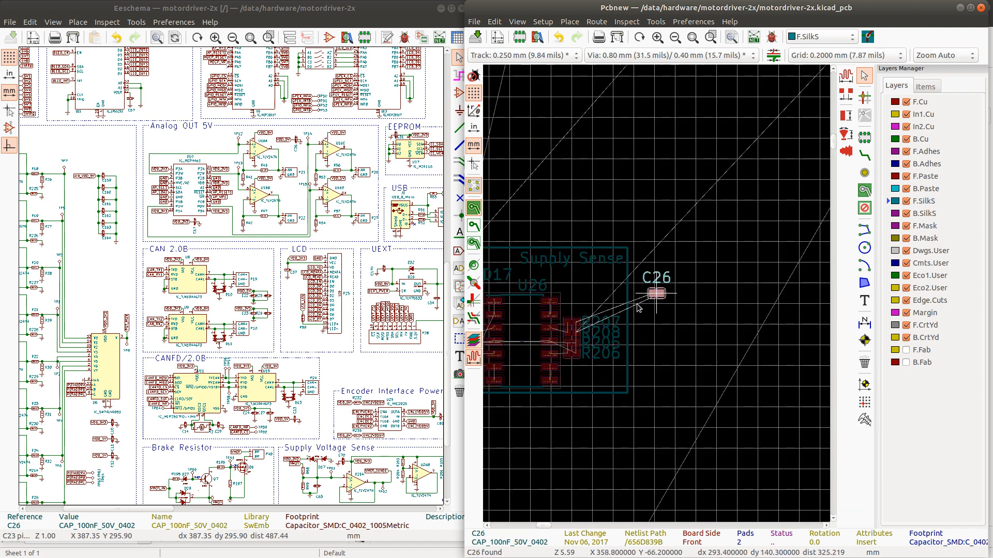
pyautogui.scroll(-9, 626, 242)
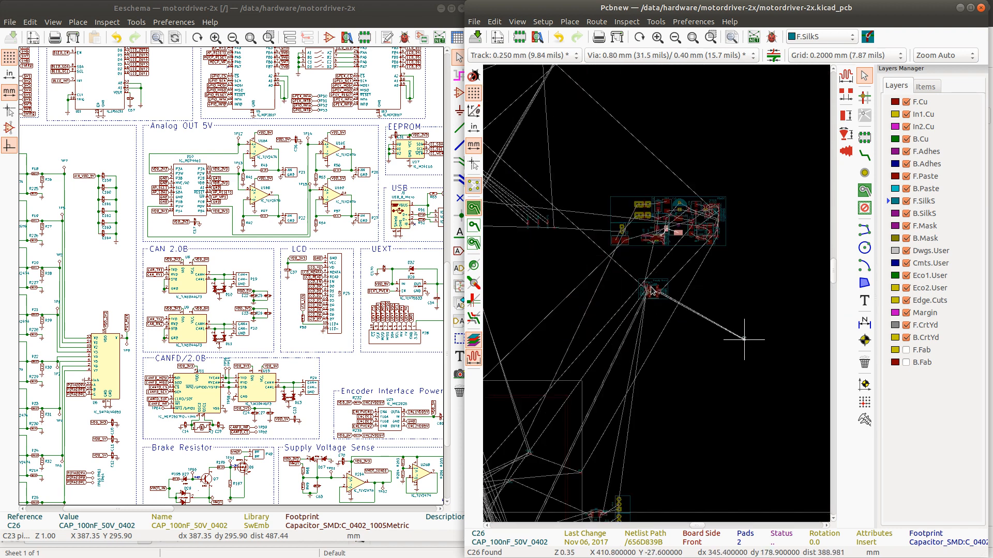
pyautogui.scroll(9, 621, 241)
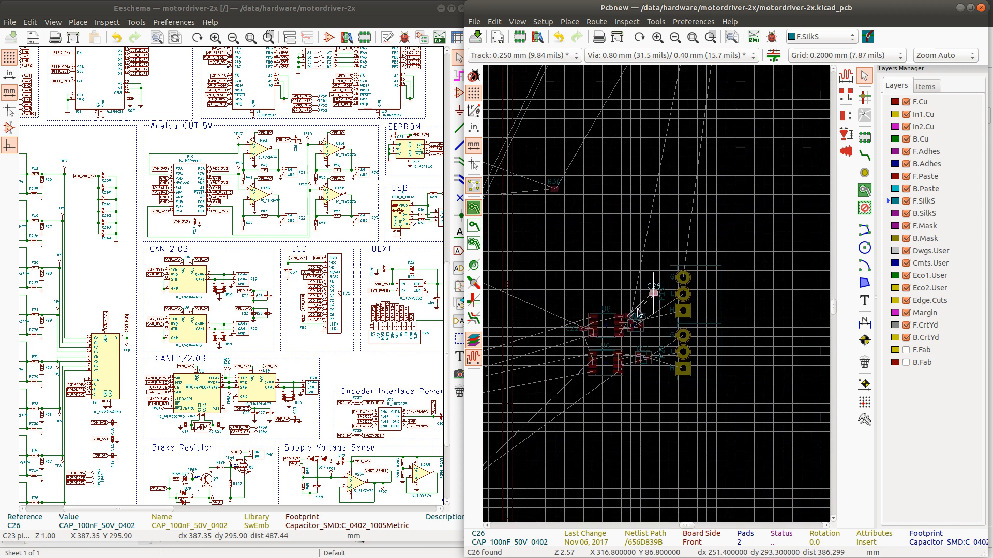
pyautogui.press('m')
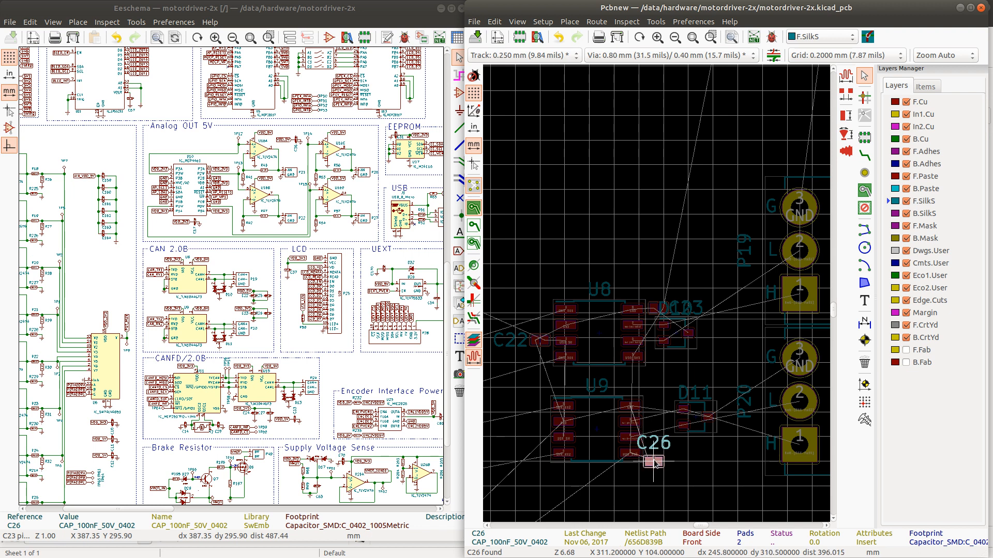
pyautogui.press('r')
pyautogui.press('r')
pyautogui.click(656, 457)
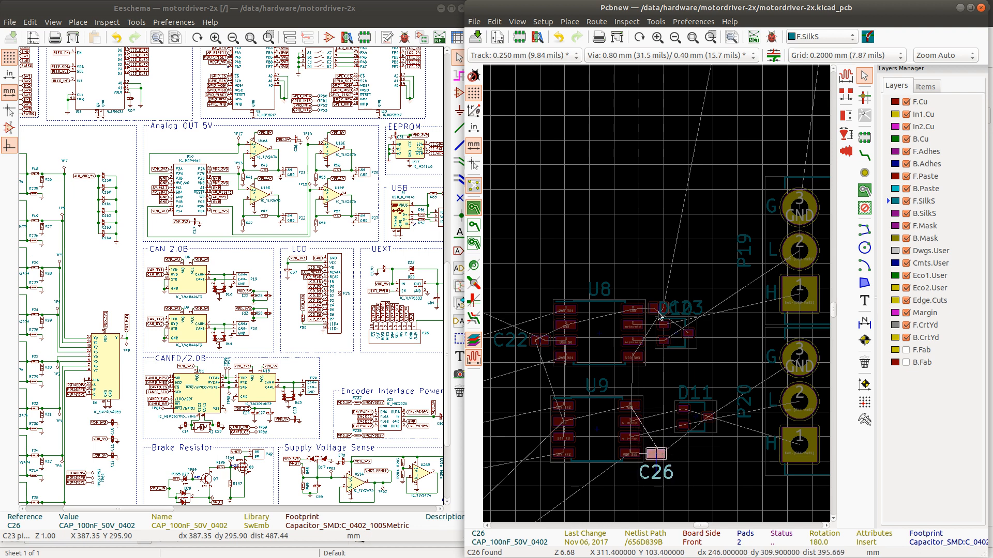
# - Move capacitor C23 down beside U8's lower-right pad, just below D10
pyautogui.click(655, 312)
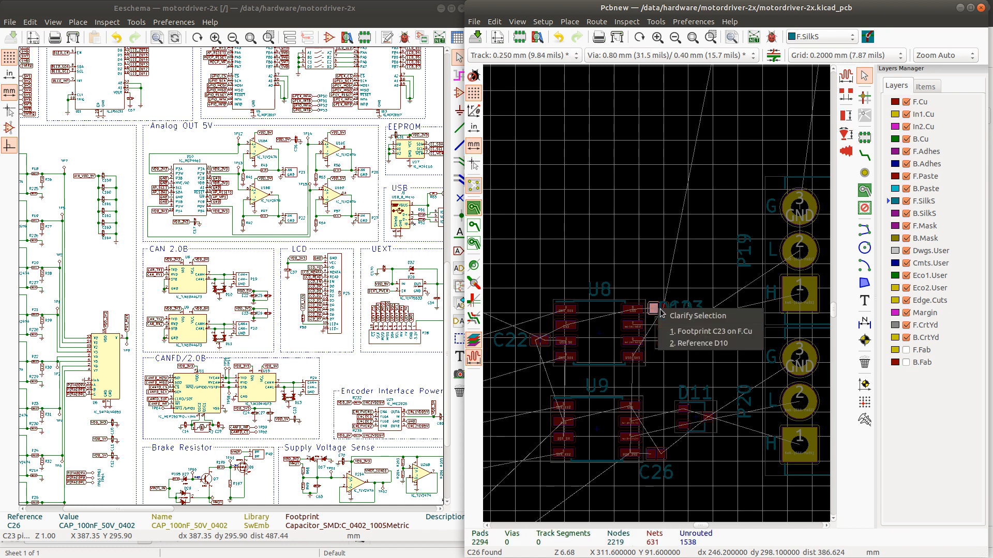
pyautogui.click(674, 331)
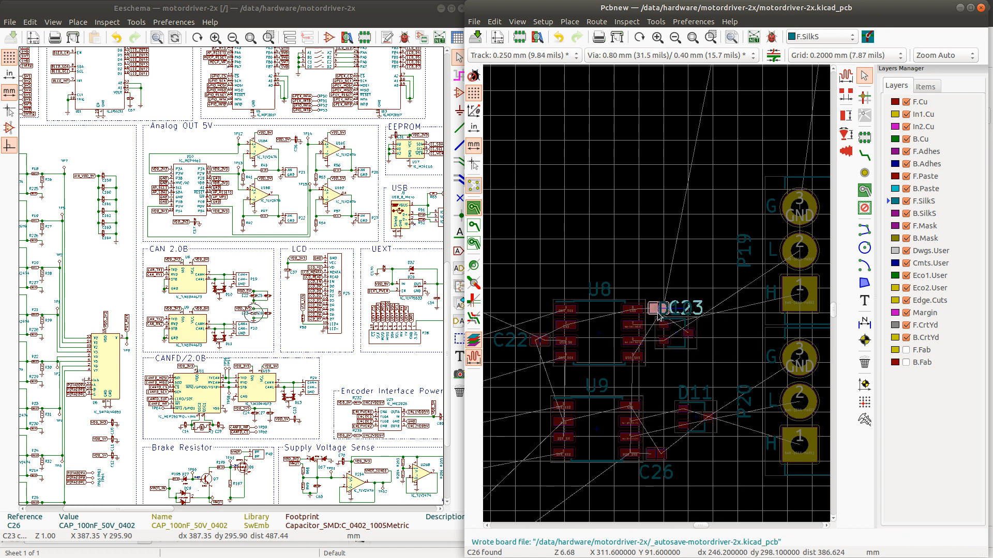
pyautogui.press('m')
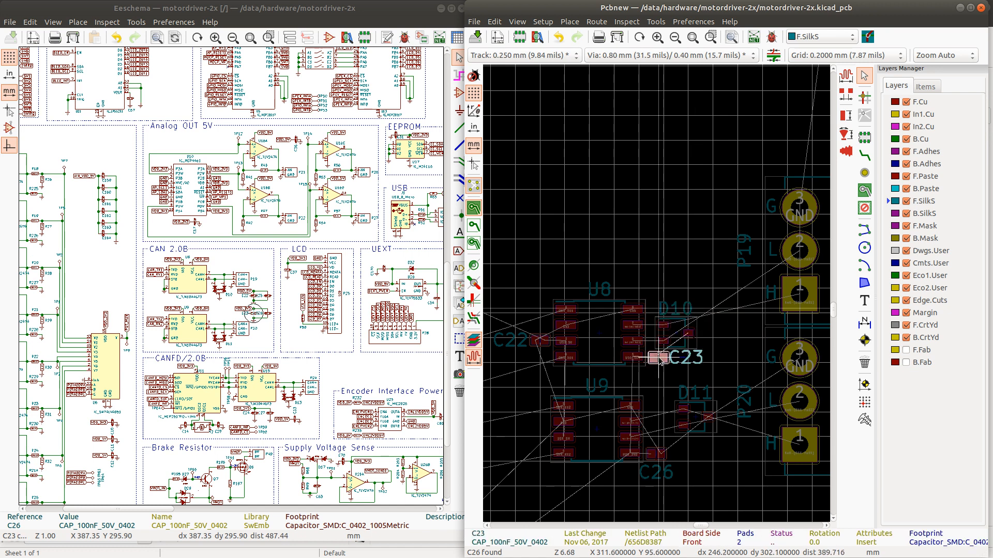
pyautogui.click(659, 359)
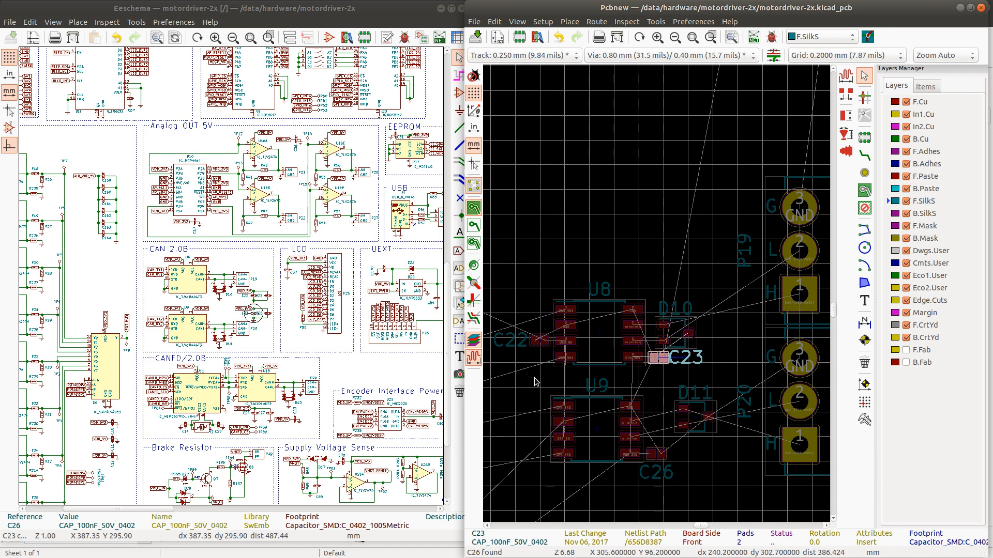
# - Locate capacitor C25 from the schematic and place its footprint beside the third pad on U9's left side
pyautogui.click(267, 313)
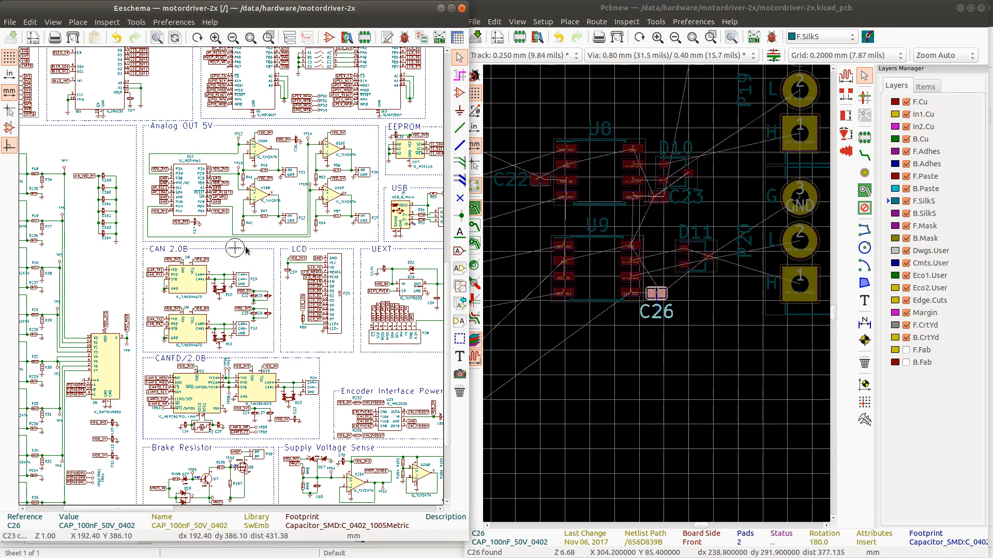
pyautogui.click(259, 295)
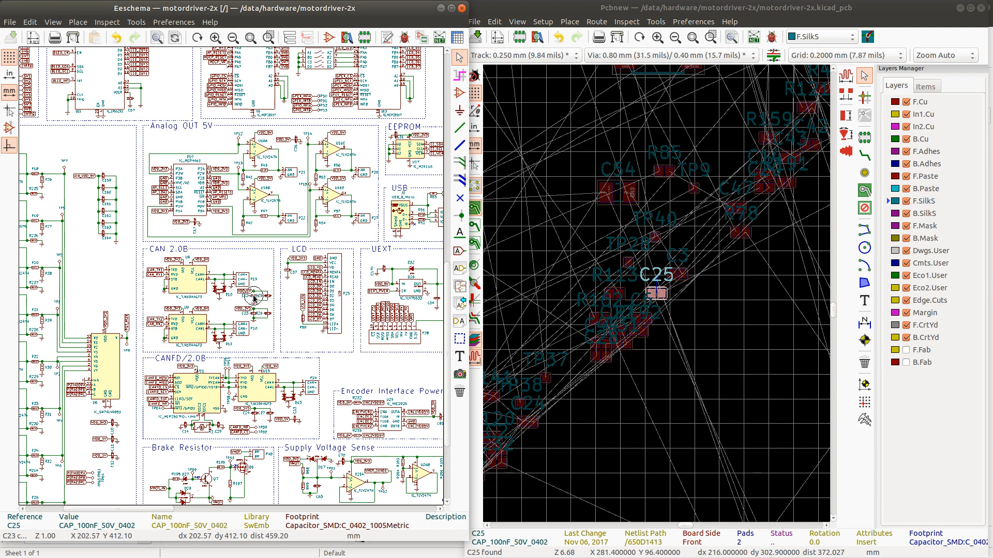
pyautogui.click(689, 6)
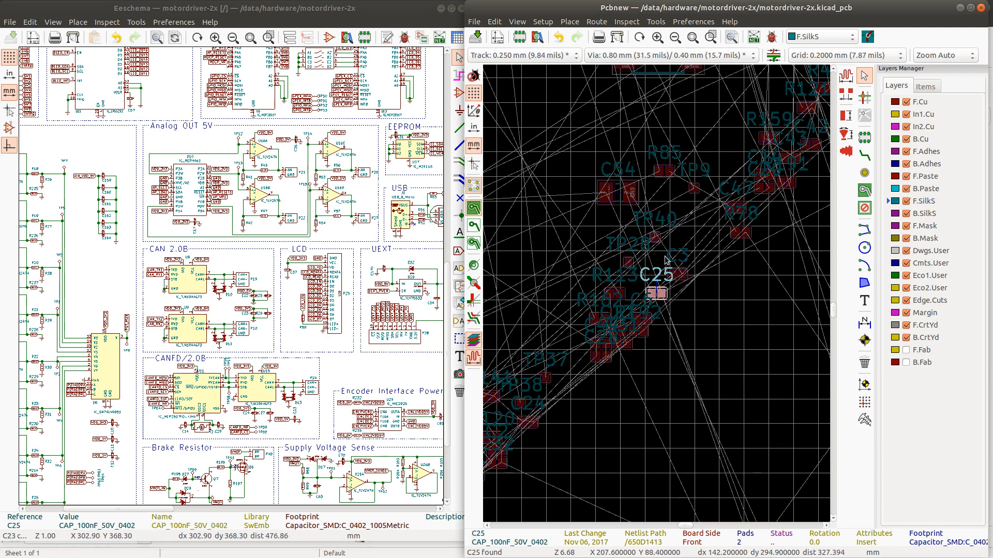
pyautogui.scroll(-6, 686, 294)
pyautogui.scroll(2, 685, 291)
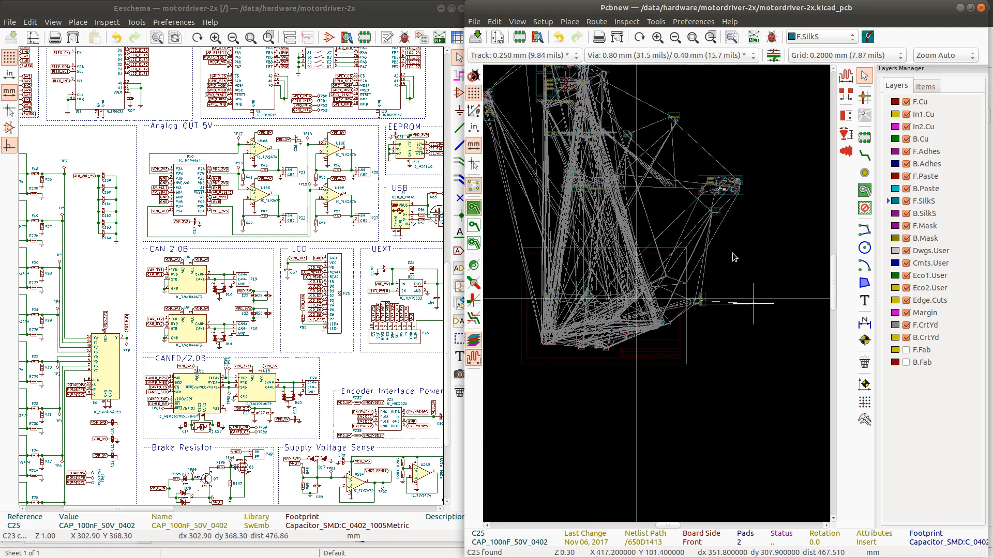
pyautogui.scroll(4, 657, 293)
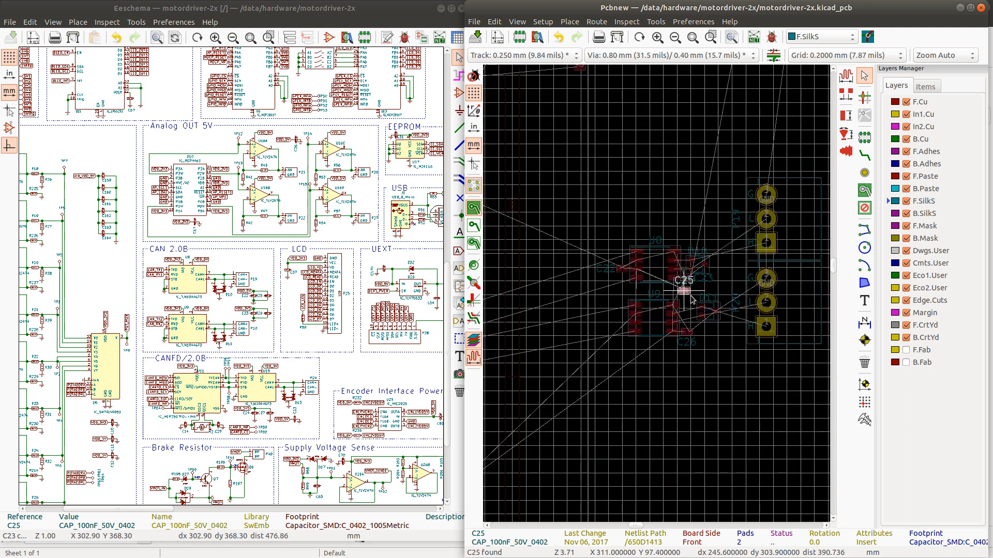
pyautogui.scroll(3, 655, 295)
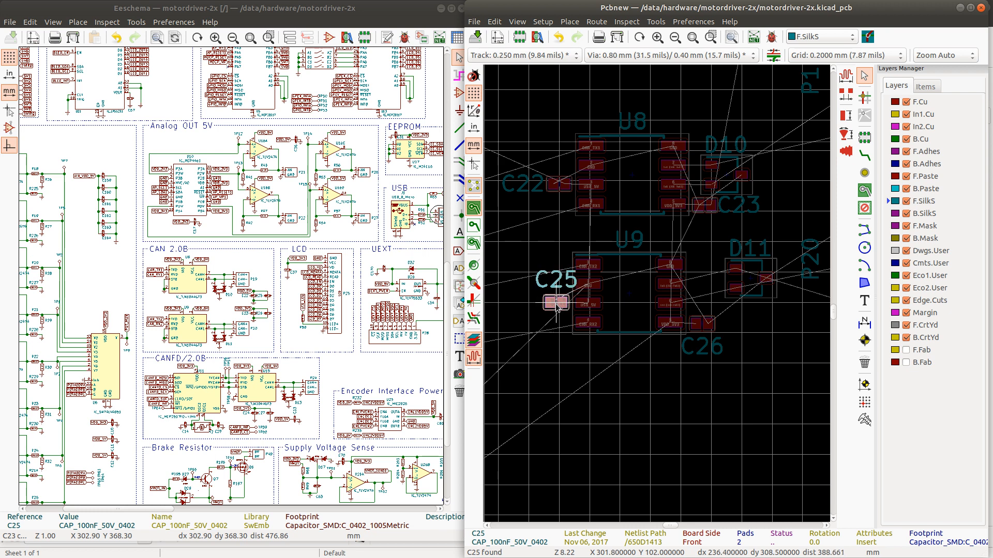
pyautogui.click(560, 300)
# - Align transceivers U9 and U8 to their left edges
pyautogui.click(643, 290)
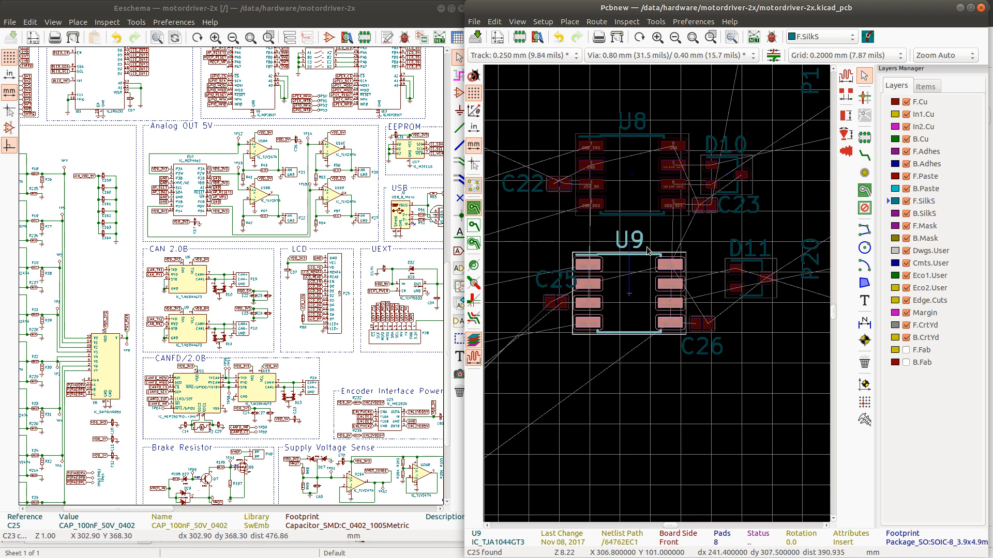
pyautogui.keyDown('shift'); pyautogui.click(634, 177); pyautogui.keyUp('shift')
pyautogui.rightClick(634, 218)
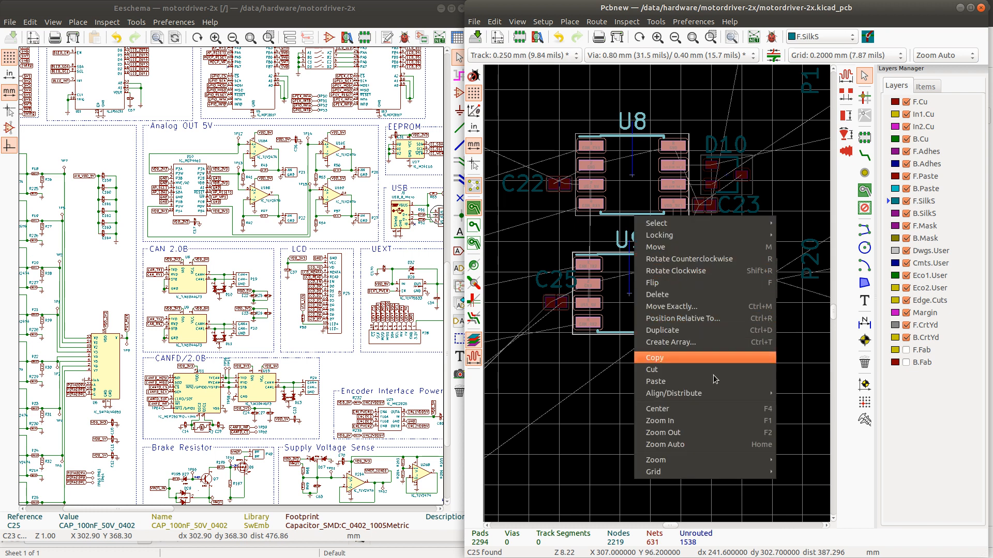
pyautogui.moveTo(710, 393)
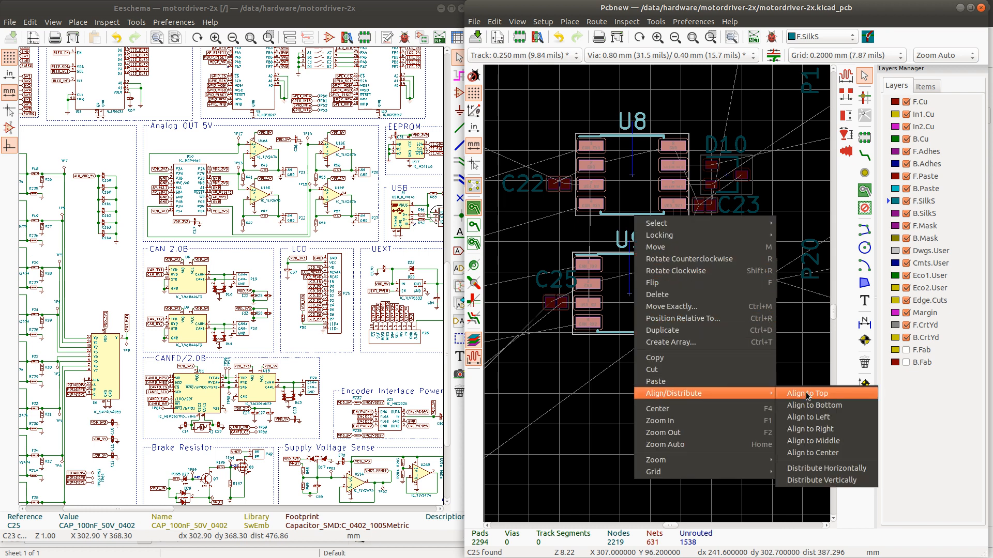
pyautogui.click(834, 417)
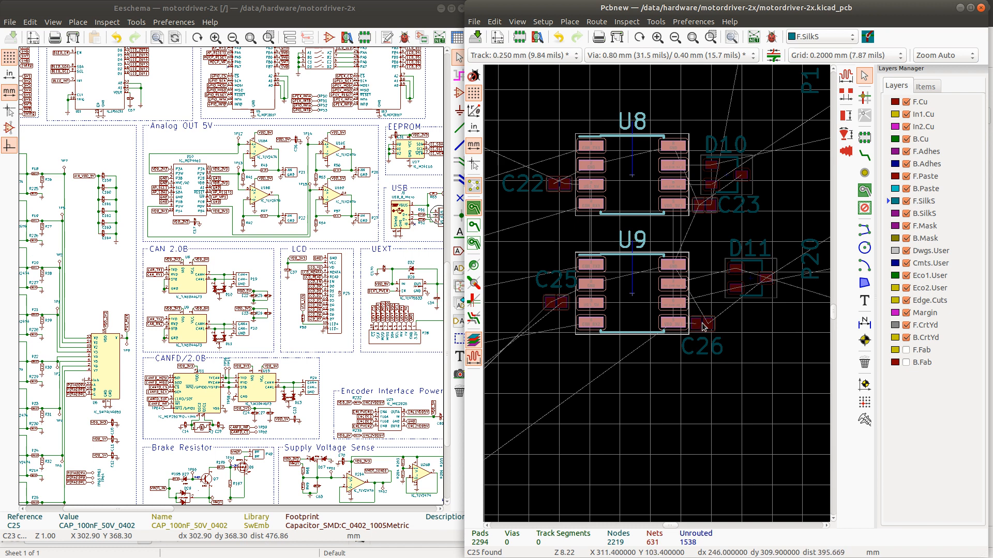
# - Shift C26 slightly away from U9's lower-right pad and move its reference text to the right of the capacitor
pyautogui.click(702, 323)
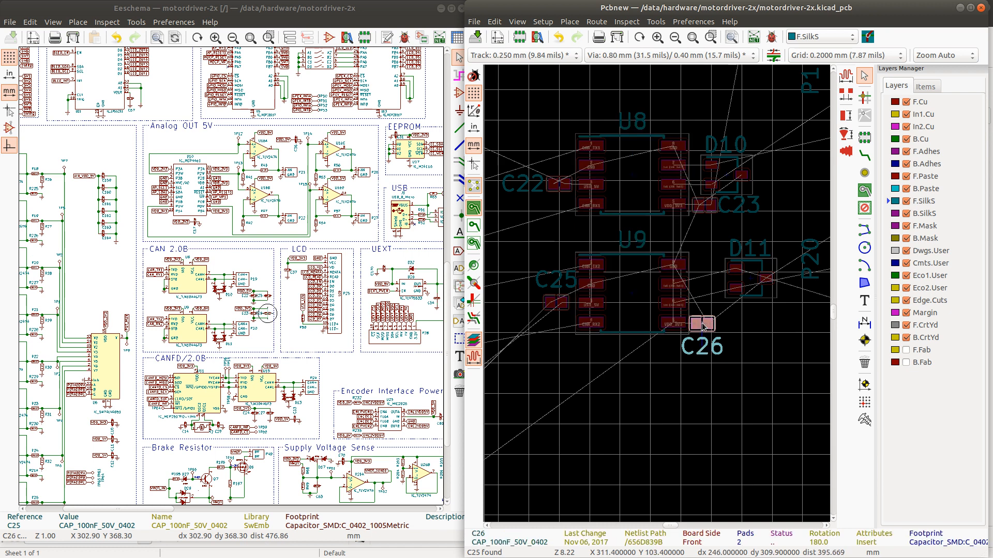
pyautogui.press('m')
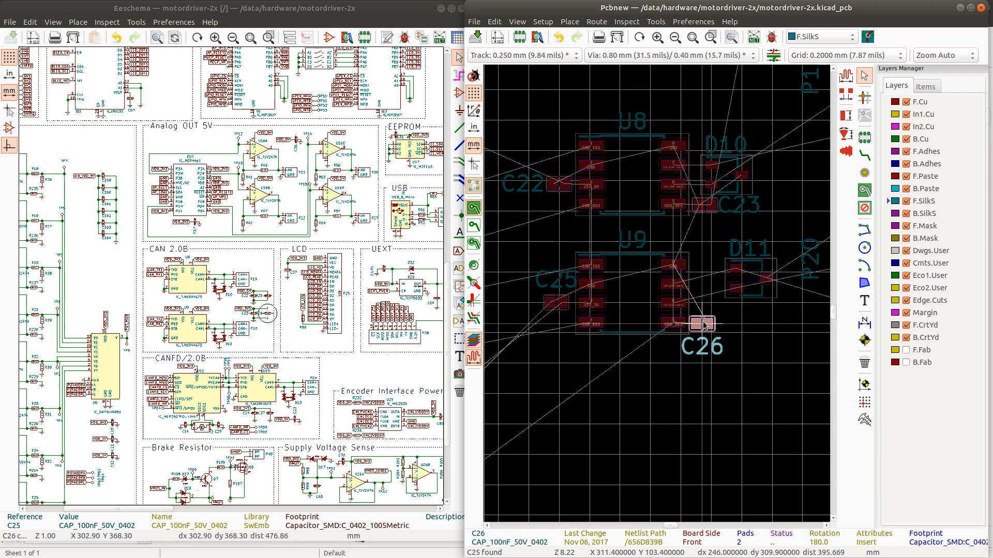
pyautogui.click(706, 324)
pyautogui.click(704, 344)
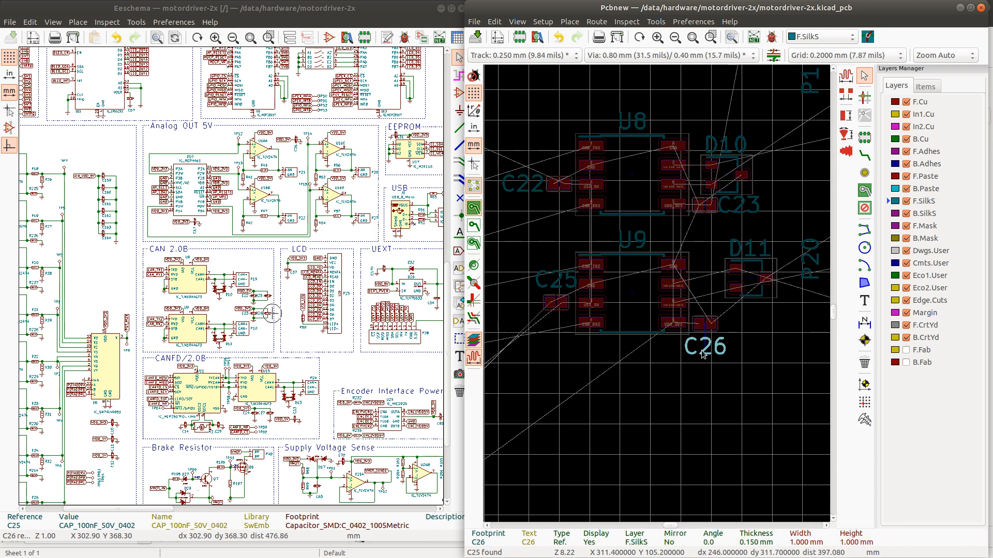
pyautogui.press('m')
pyautogui.click(743, 331)
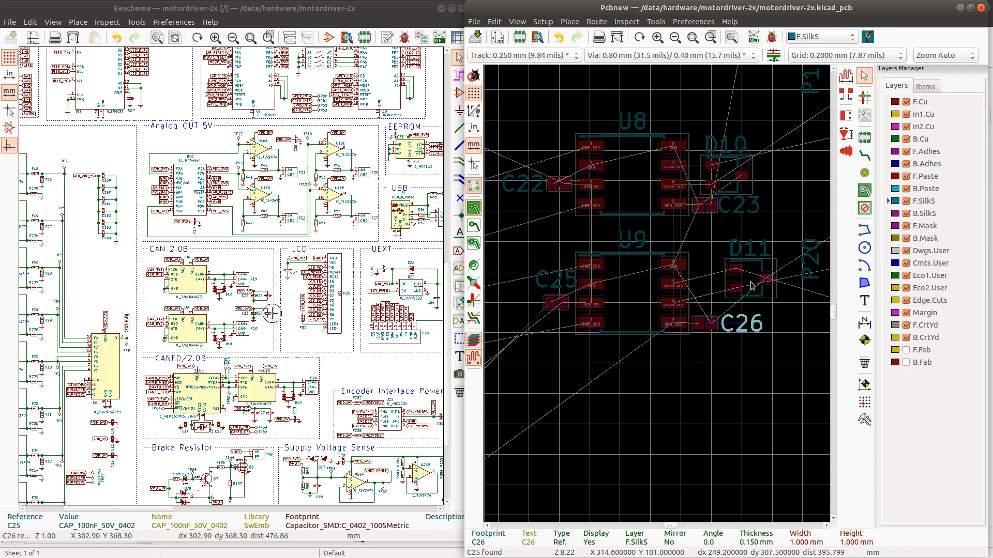
# - Move ESD diodes D11 and D10 closer to U9 and U8, stacked in line above C26 and C23
pyautogui.click(752, 282)
pyautogui.press('m')
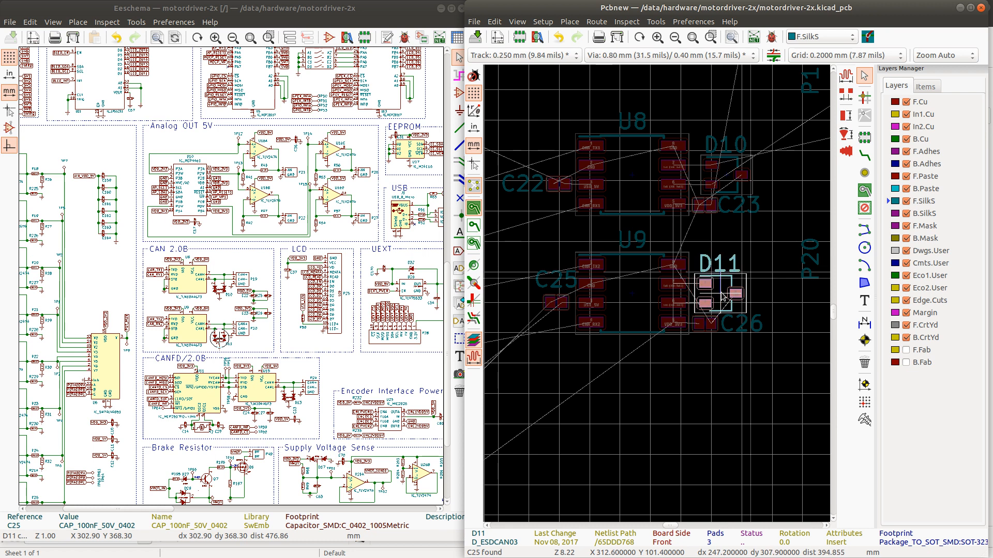
pyautogui.click(722, 297)
pyautogui.click(730, 175)
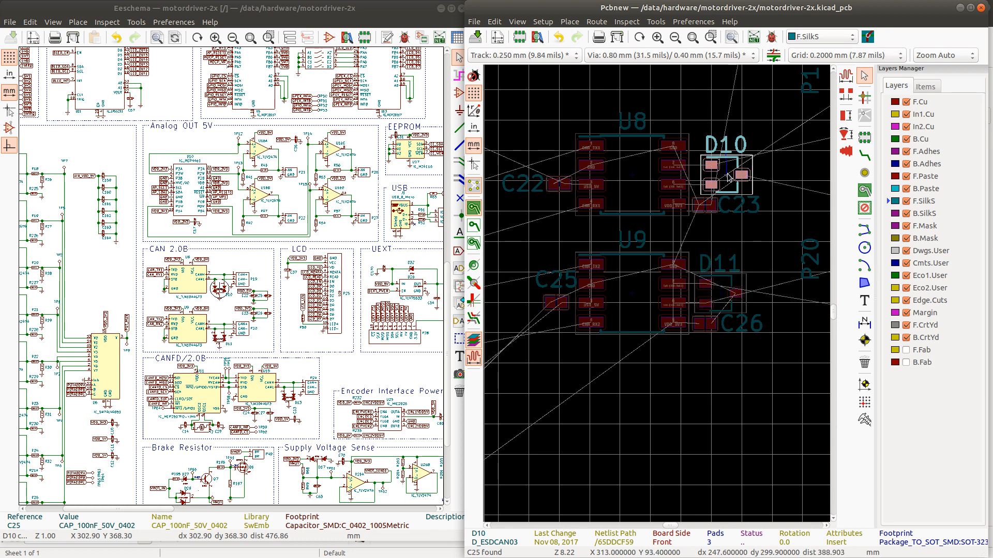
pyautogui.press('m')
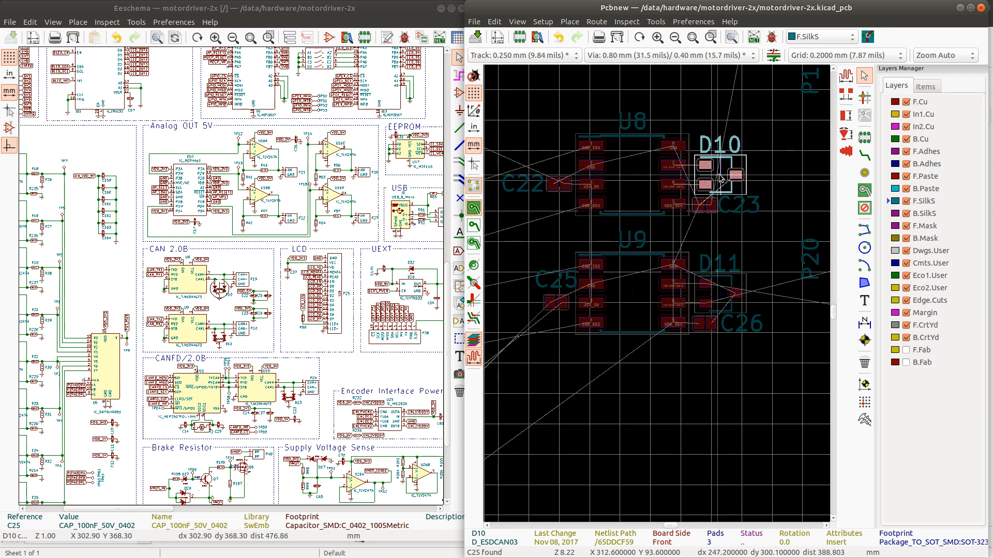
pyautogui.click(719, 177)
# - Nudge D11 and D10 each one 0.2 mm grid step closer to their transceivers
pyautogui.press('m')
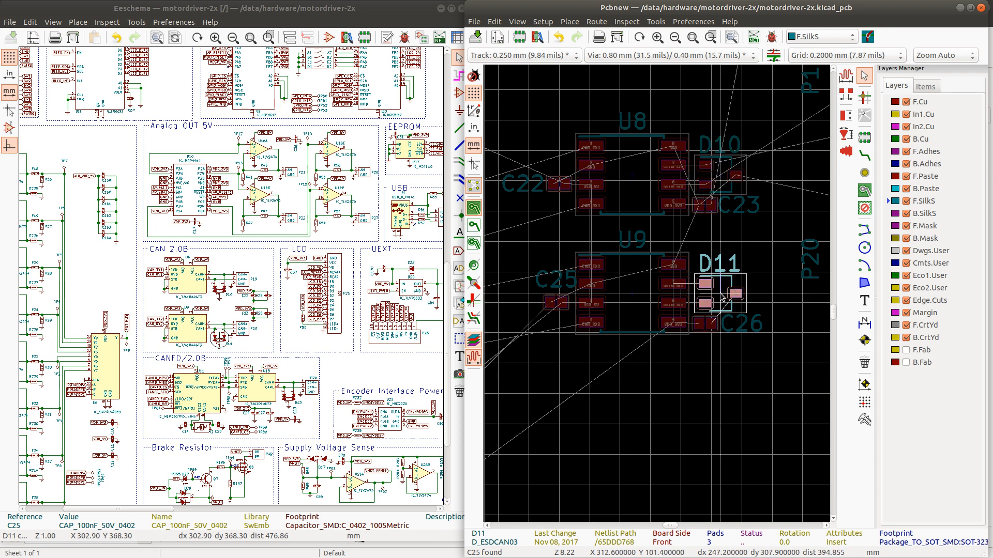
pyautogui.click(720, 297)
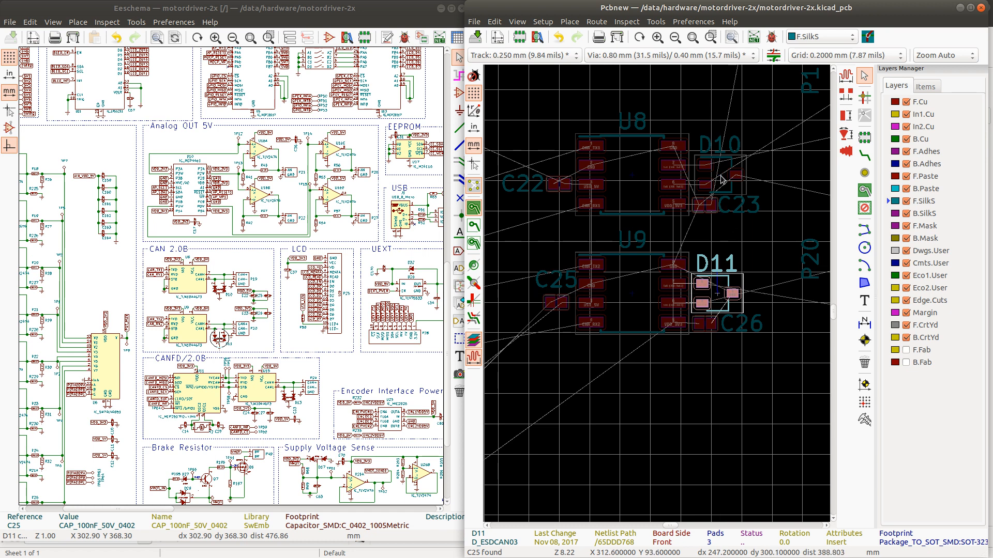
pyautogui.press('m')
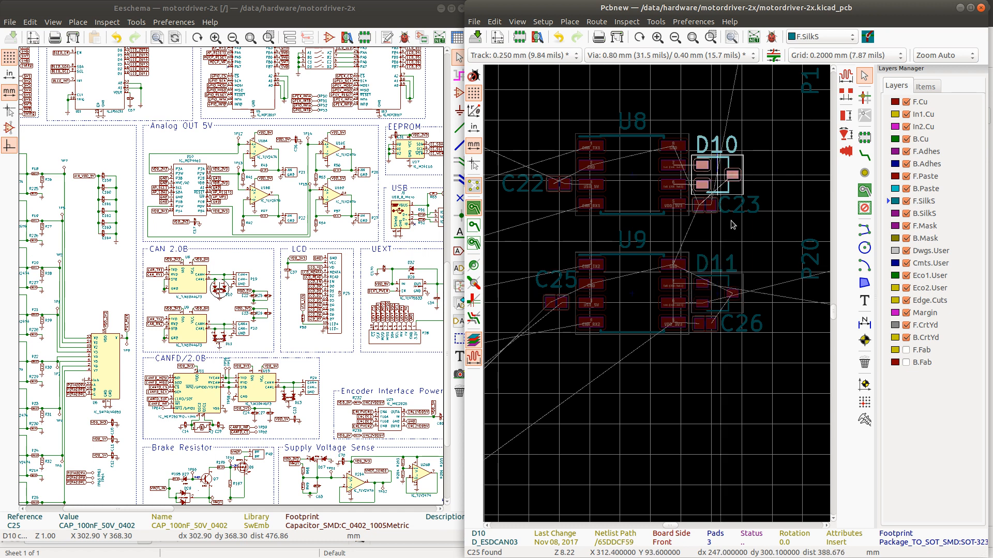
pyautogui.scroll(-2, 772, 269)
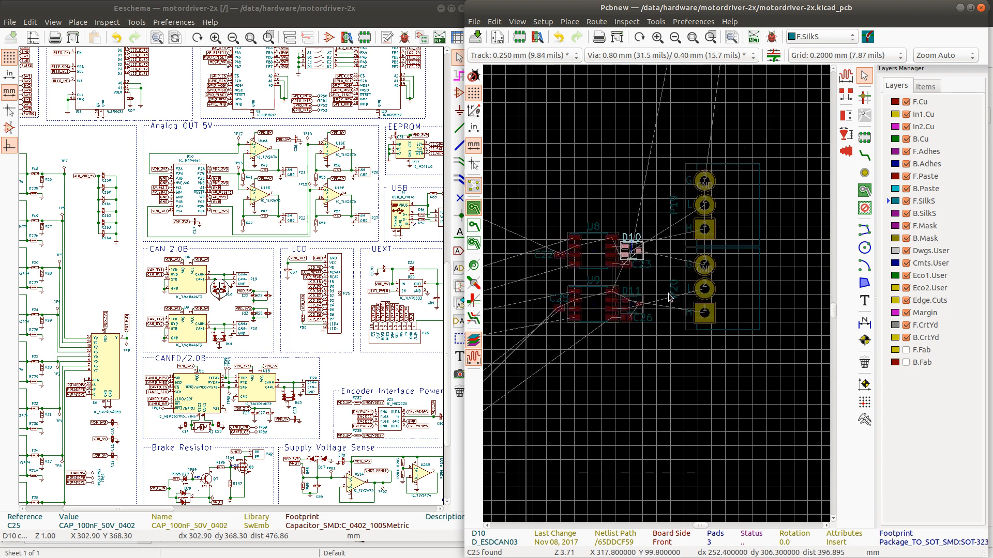
pyautogui.scroll(2, 669, 298)
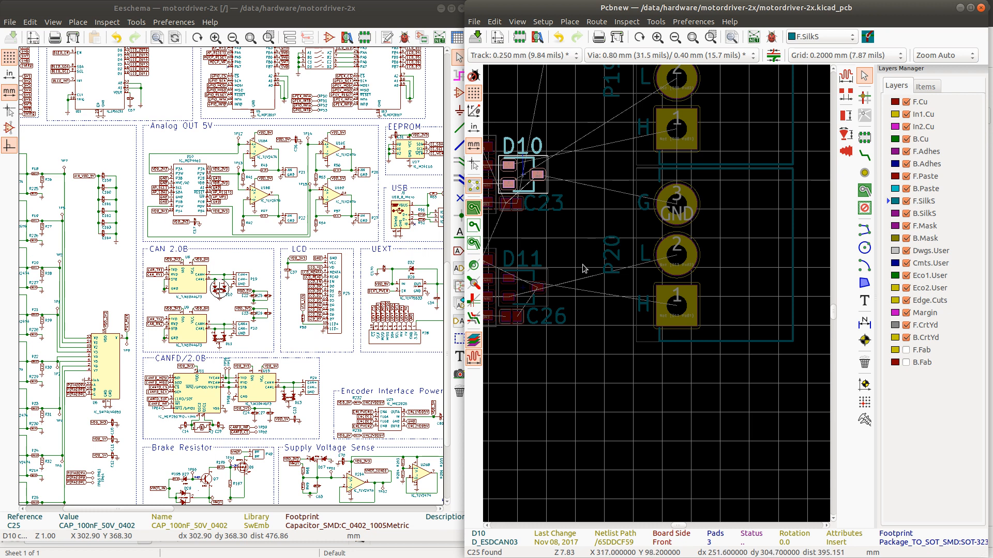
pyautogui.scroll(-1, 538, 288)
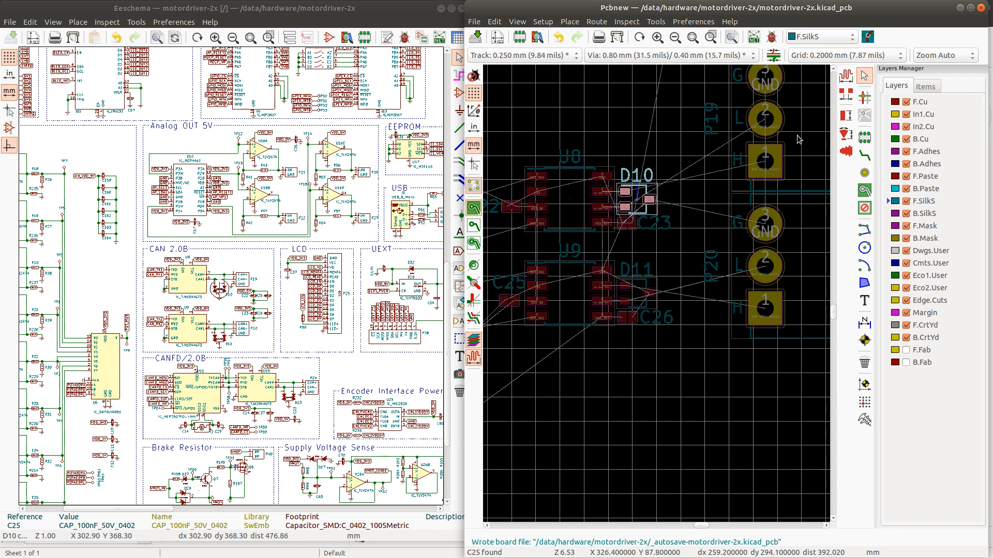
pyautogui.scroll(-4, 658, 297)
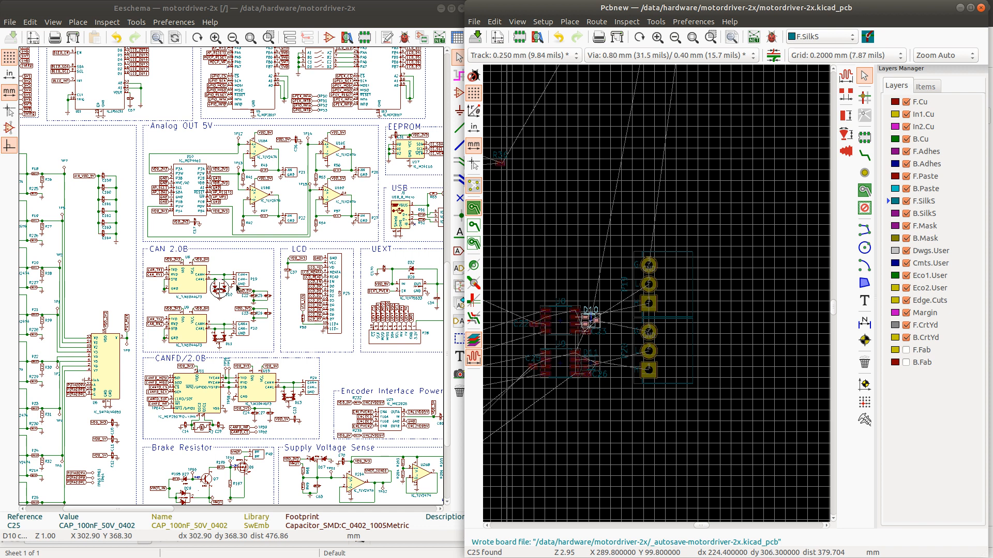
# - Open connector P19's CONN_CAN symbol from the CAN 2.0B block of the schematic in the symbol library editor
pyautogui.scroll(5, 243, 283)
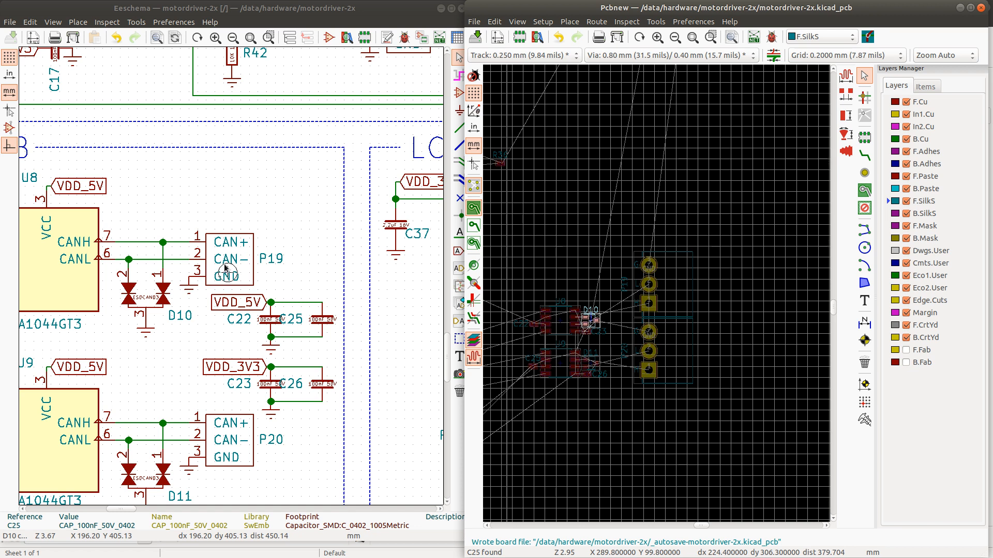
pyautogui.scroll(-3, 228, 275)
pyautogui.scroll(1, 227, 274)
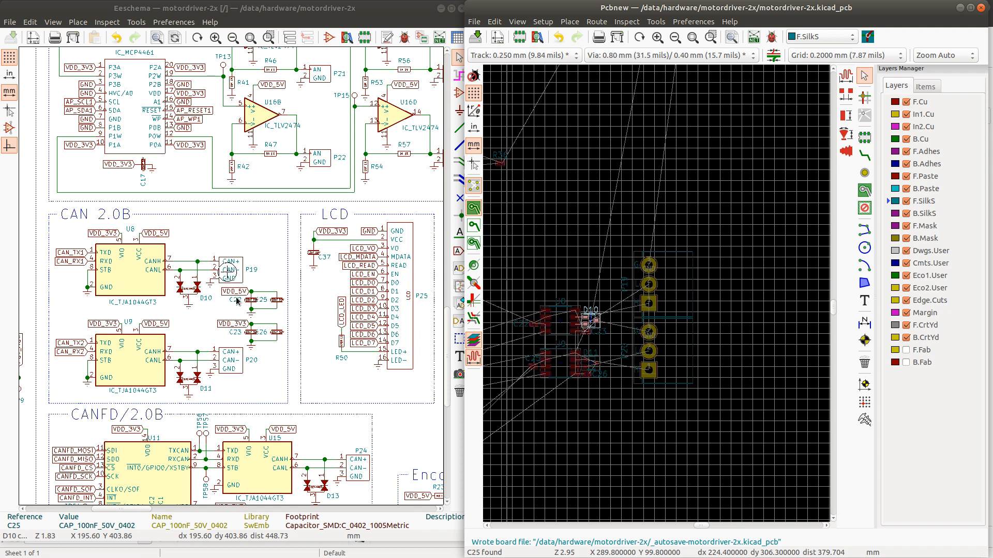
pyautogui.click(231, 252)
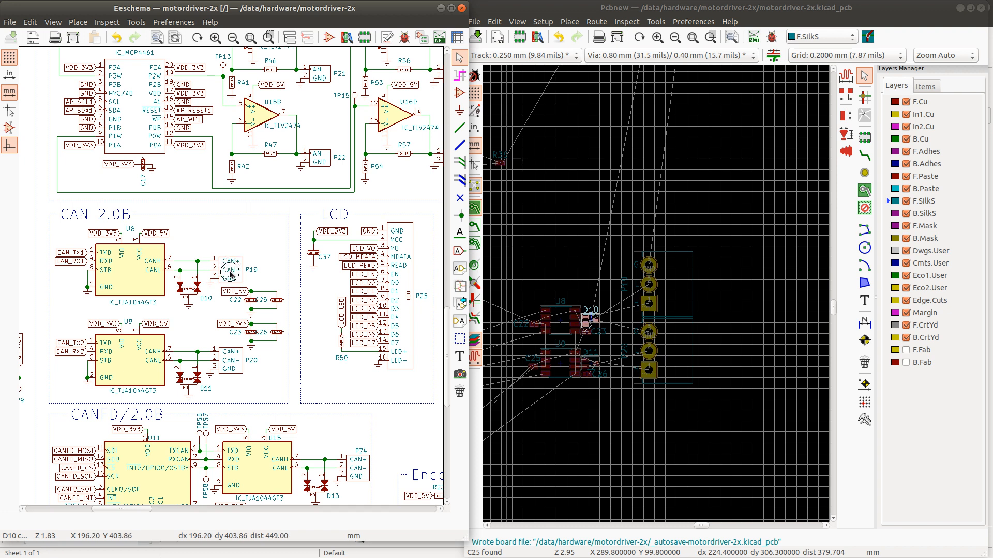
pyautogui.scroll(2, 228, 274)
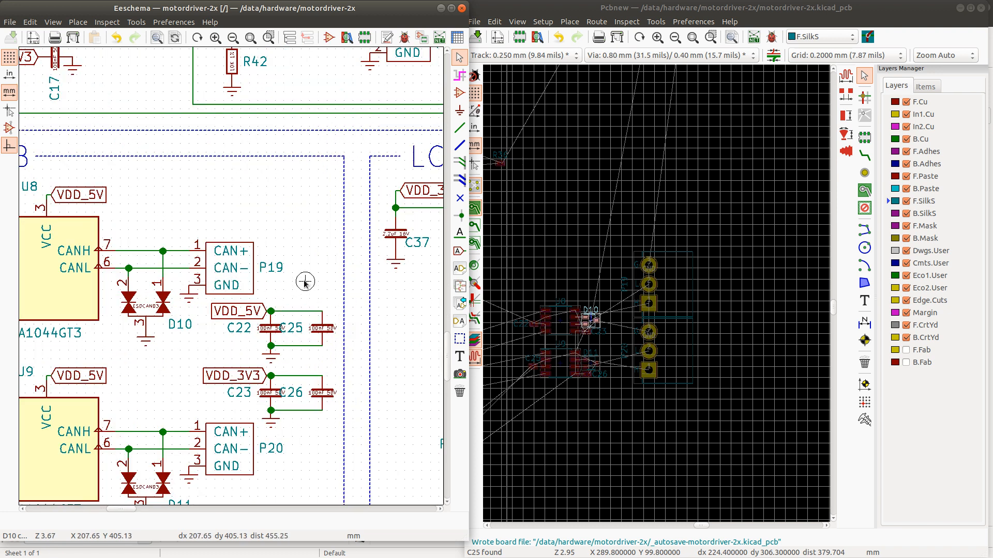
pyautogui.scroll(-1, 228, 274)
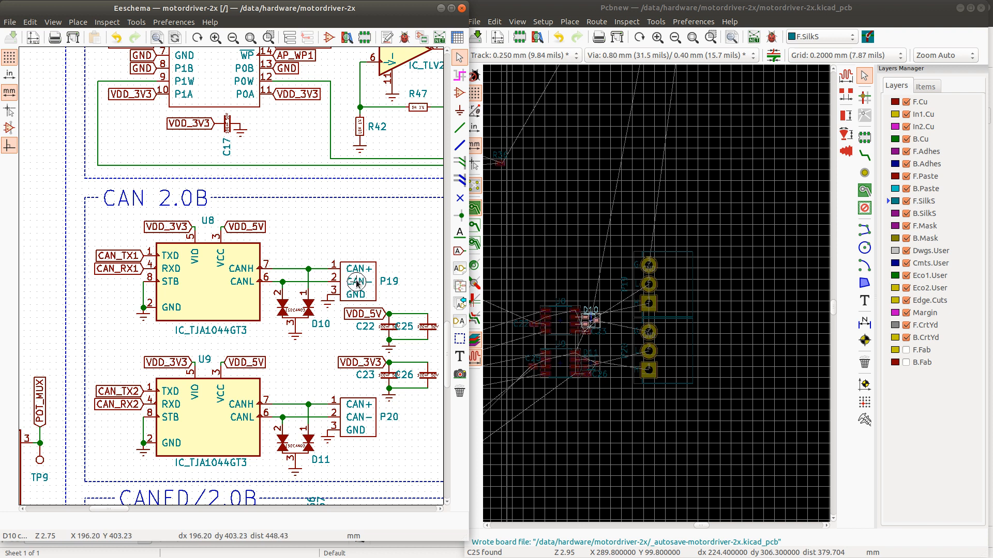
pyautogui.rightClick(359, 281)
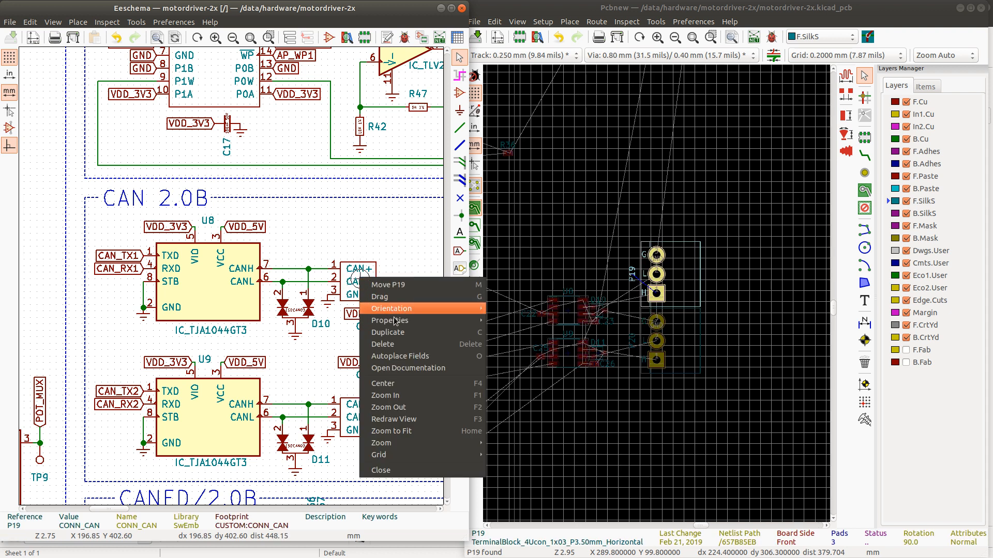
pyautogui.moveTo(408, 325)
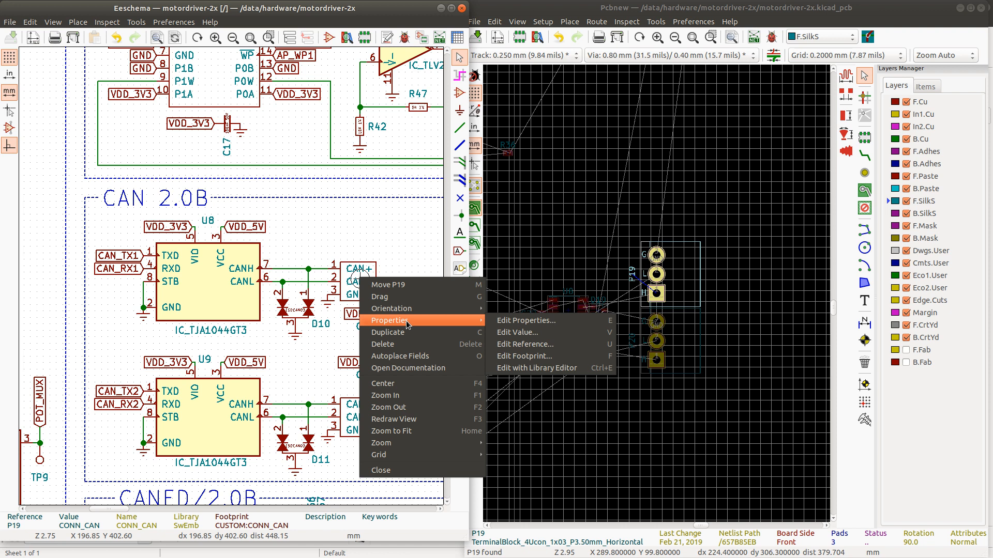
pyautogui.click(551, 368)
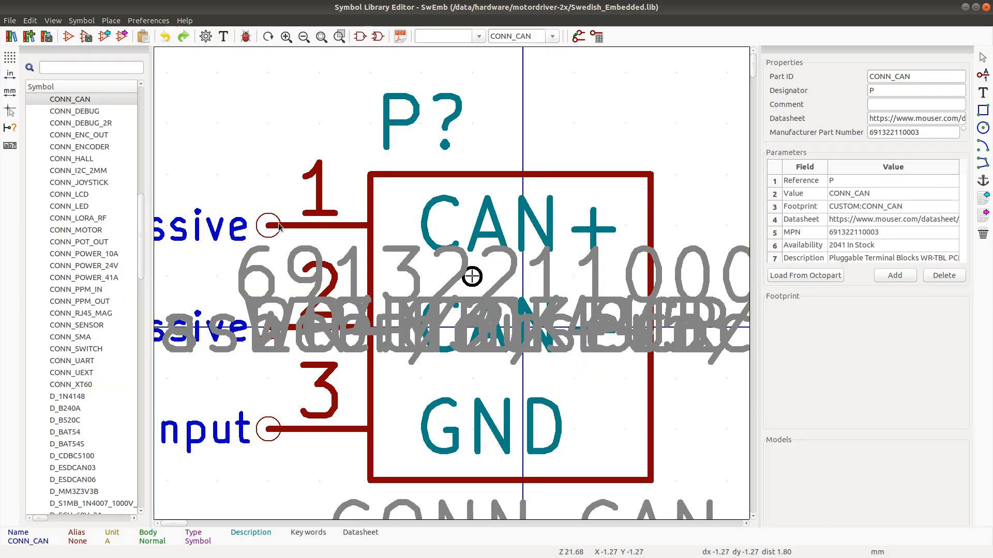
# - Set the pin number of the CAN+ pin in the CONN_CAN symbol to 2
pyautogui.doubleClick(269, 228)
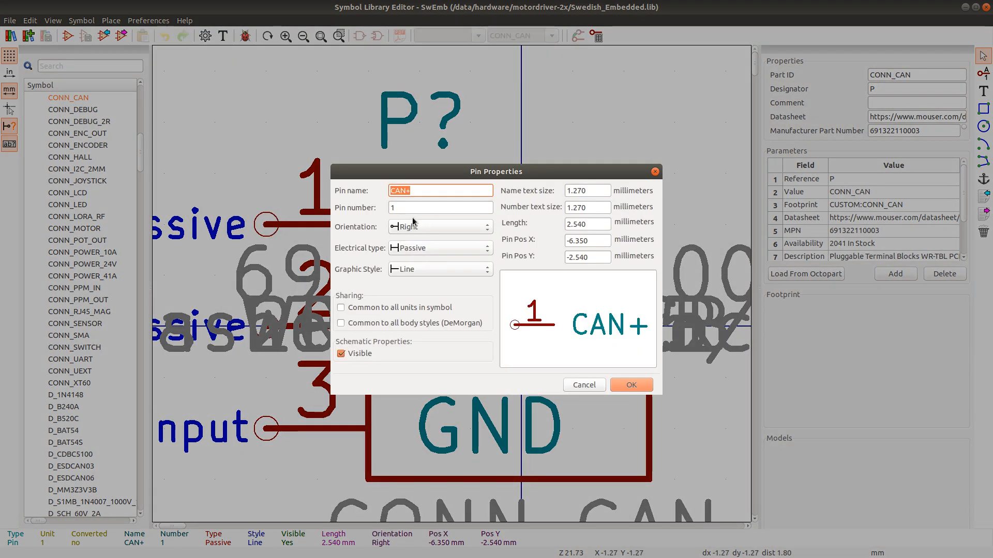
pyautogui.click(407, 208)
pyautogui.press('BackSpace')
pyautogui.write('2')
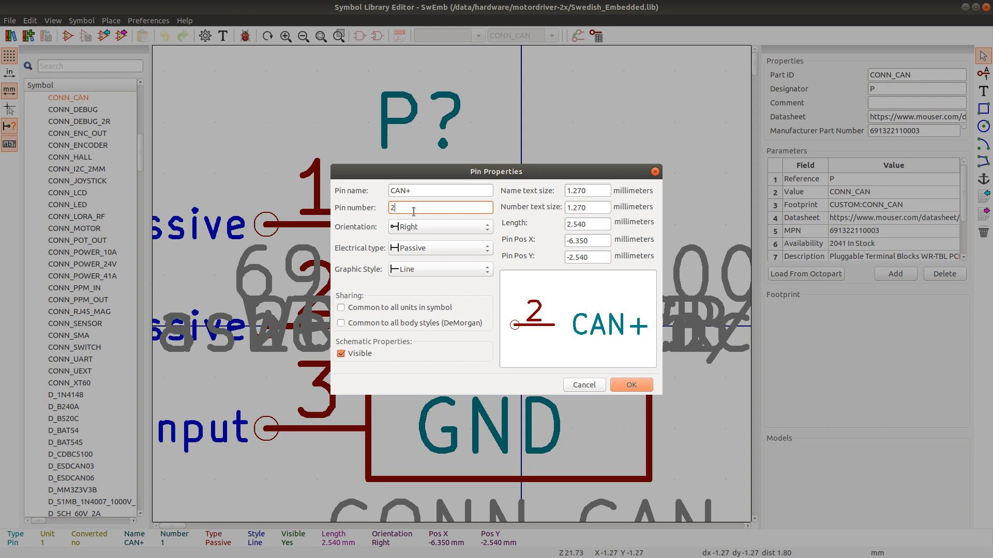
pyautogui.click(640, 387)
# - Set the CAN- pin's number to 1, then save the symbol library and close its editor
pyautogui.click(260, 326)
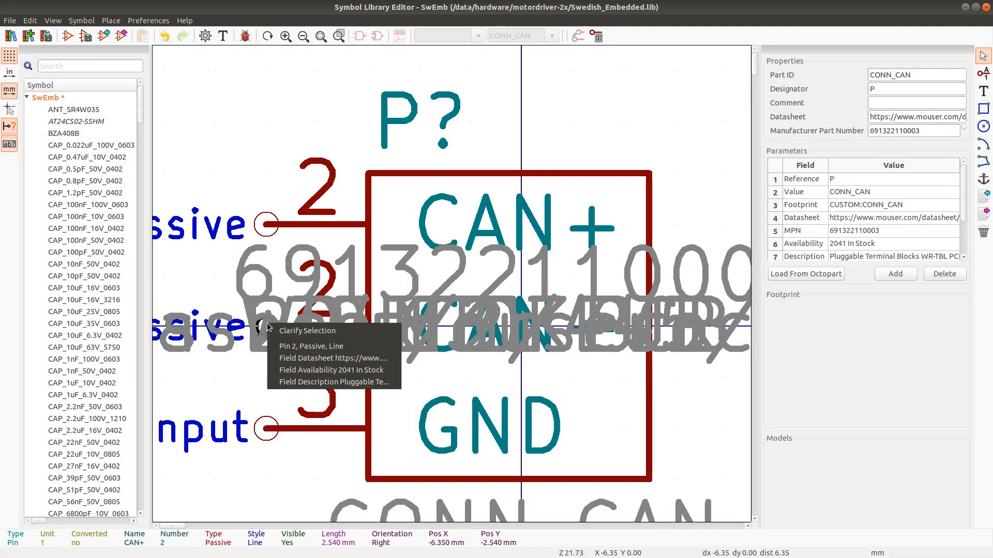
pyautogui.click(292, 348)
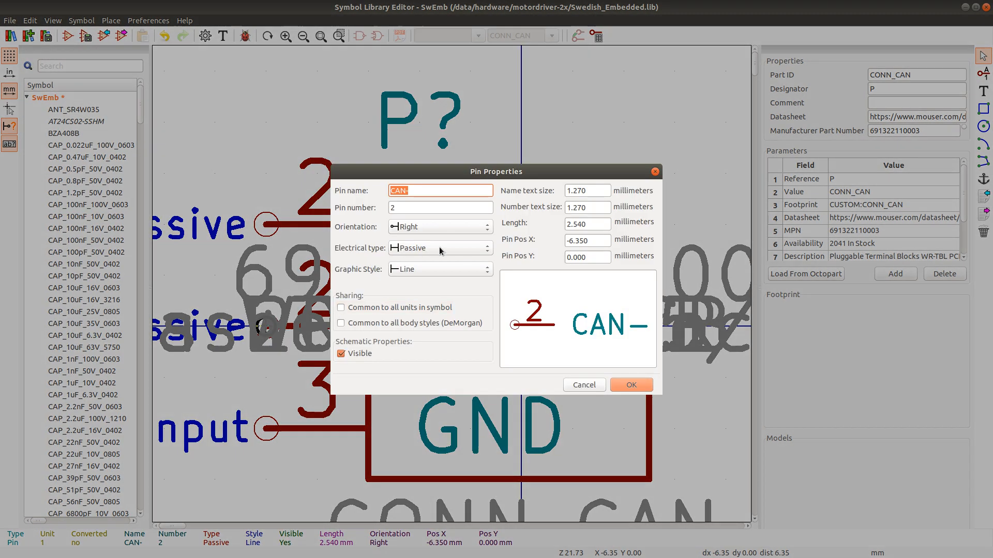
pyautogui.click(402, 207)
pyautogui.press('BackSpace')
pyautogui.write('1')
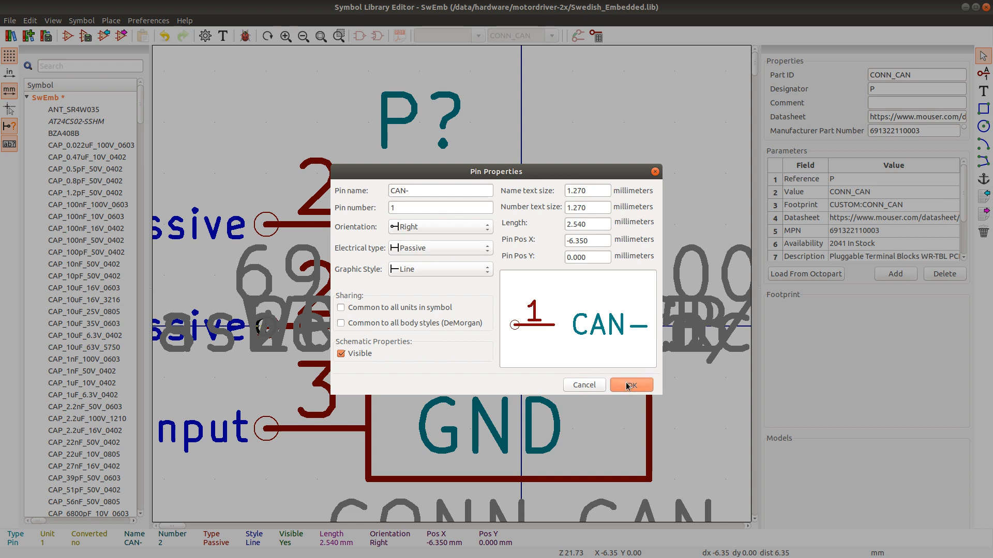
pyautogui.click(631, 384)
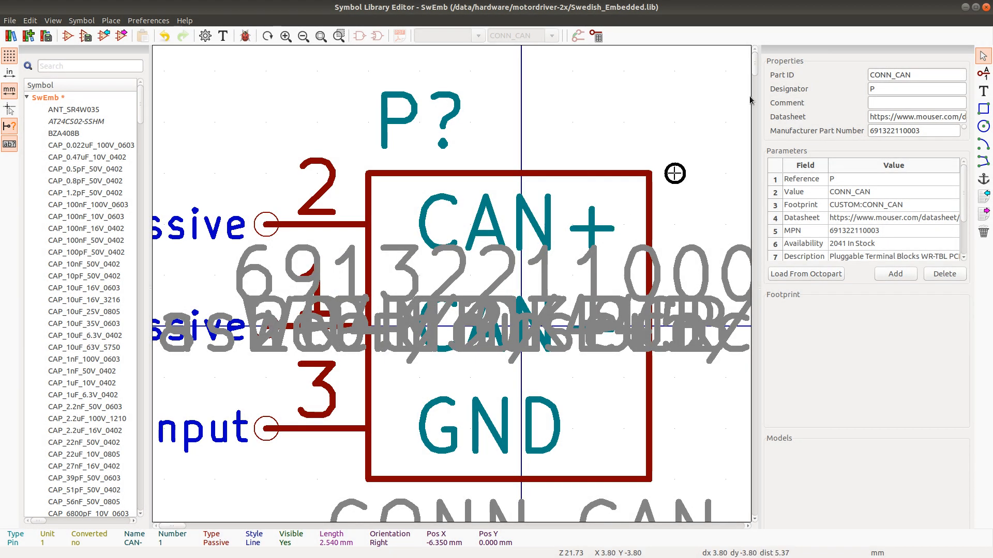
pyautogui.hotkey('ctrl', 's')
pyautogui.click(985, 7)
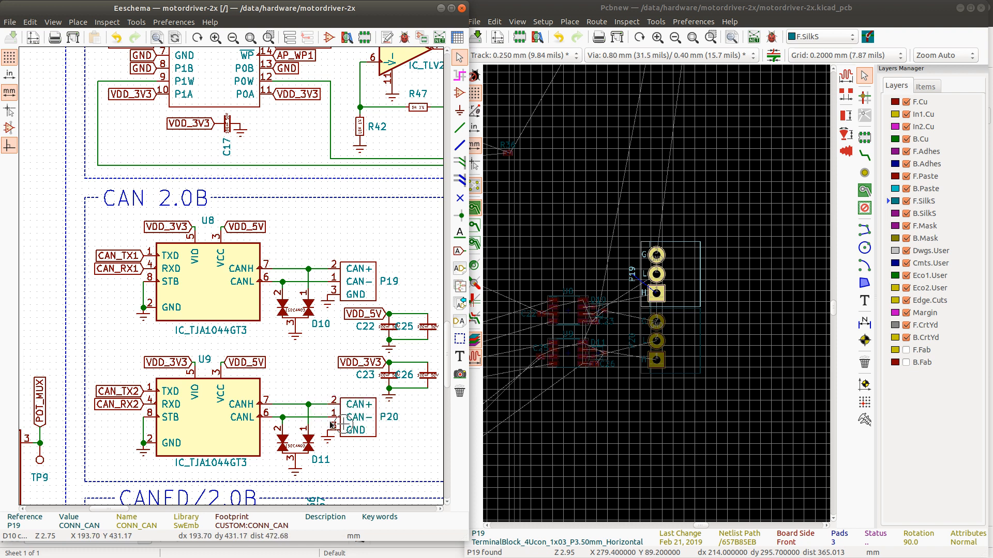
# - Update the PCB from the schematic, matching footprints by reference, to apply the swapped CAN connector pins
pyautogui.scroll(-1, 232, 287)
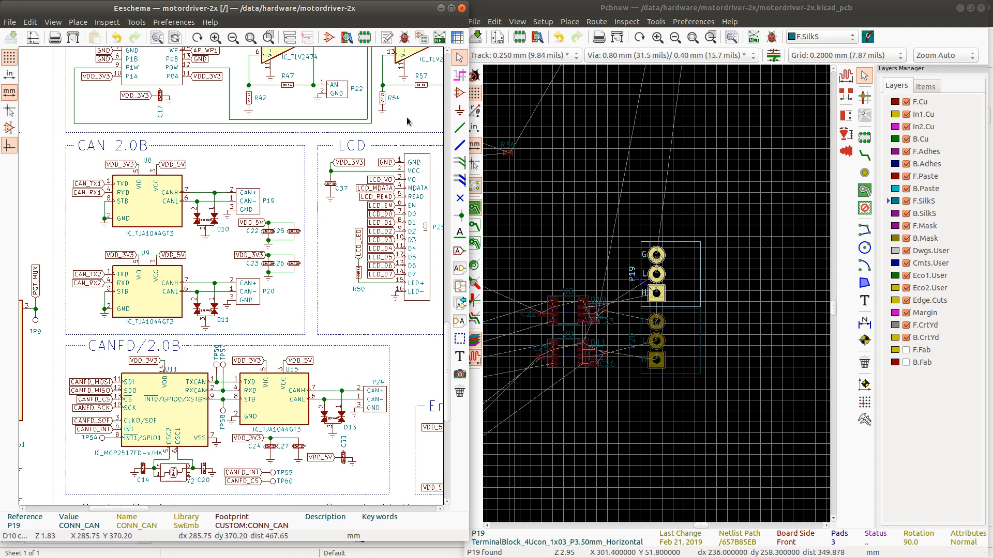
pyautogui.click(656, 21)
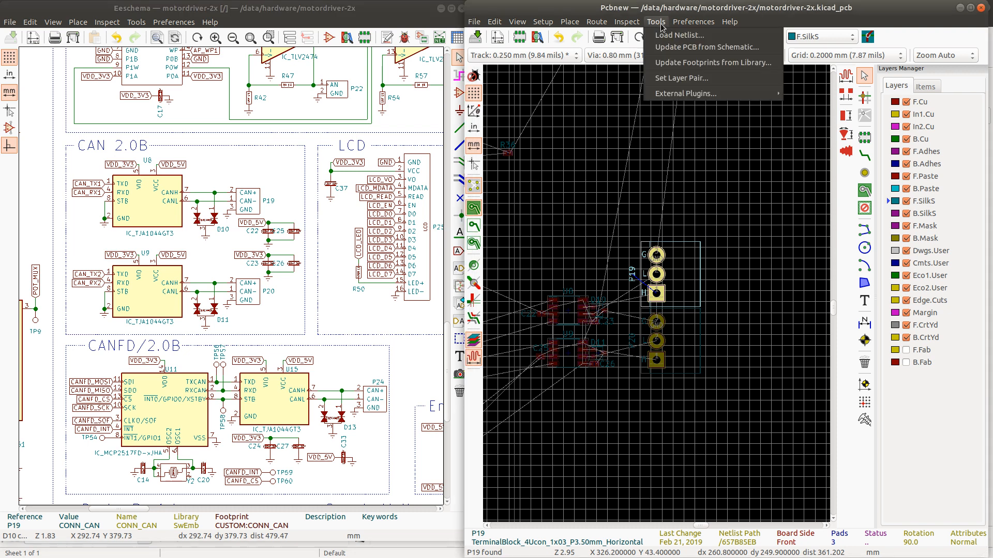
pyautogui.click(668, 47)
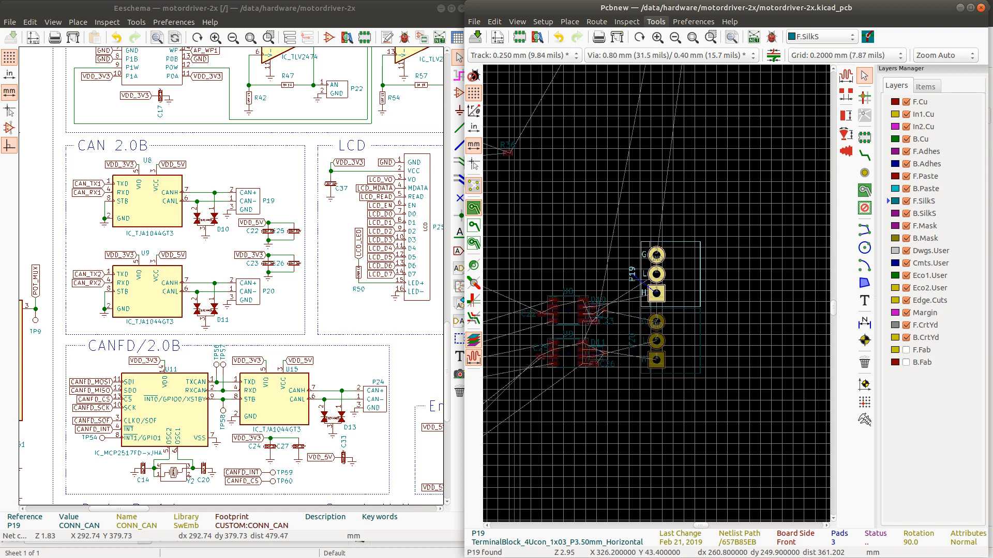
pyautogui.press('F8')
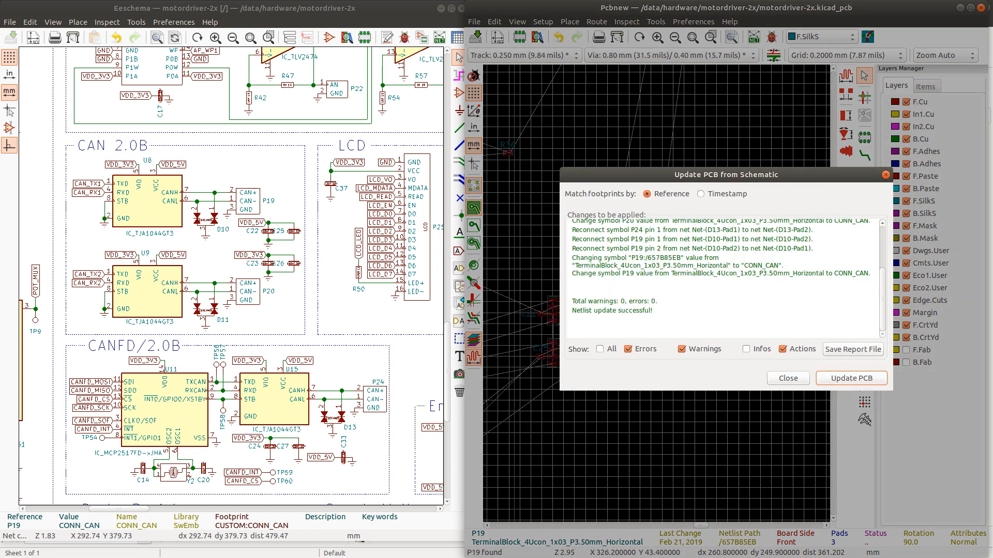
pyautogui.click(838, 381)
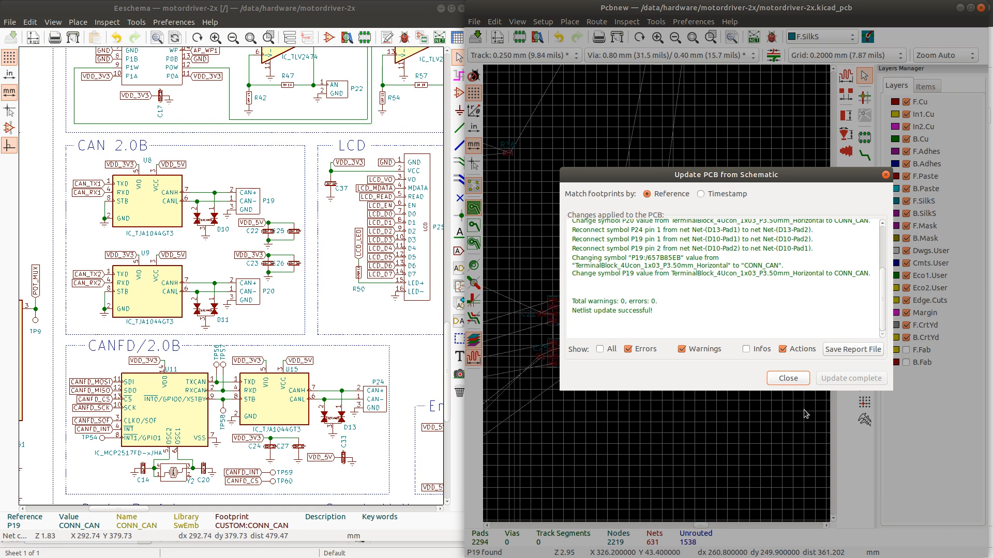
pyautogui.click(788, 379)
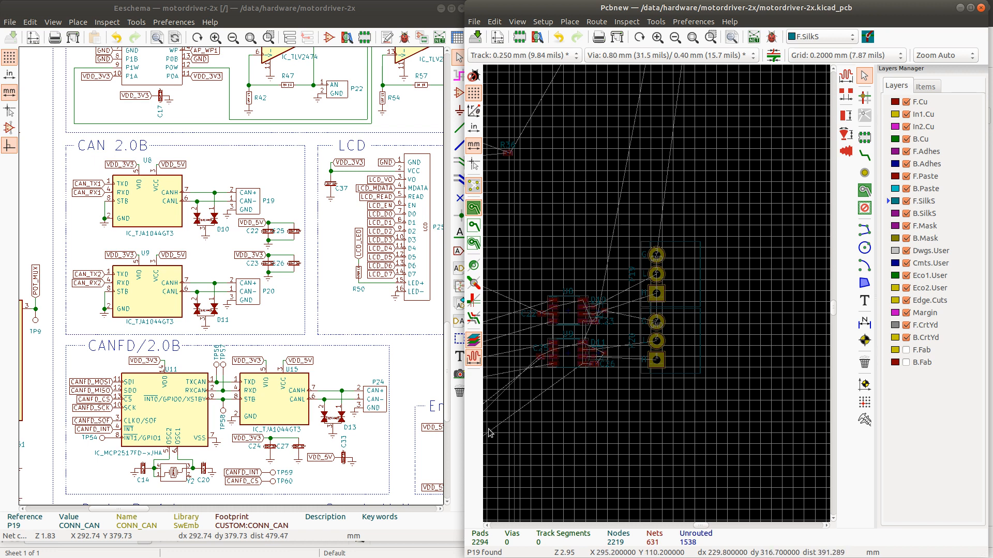
# - Locate CAN FD controller U11 from the schematic and move its footprint just below transceiver U9 on the board
pyautogui.click(163, 420)
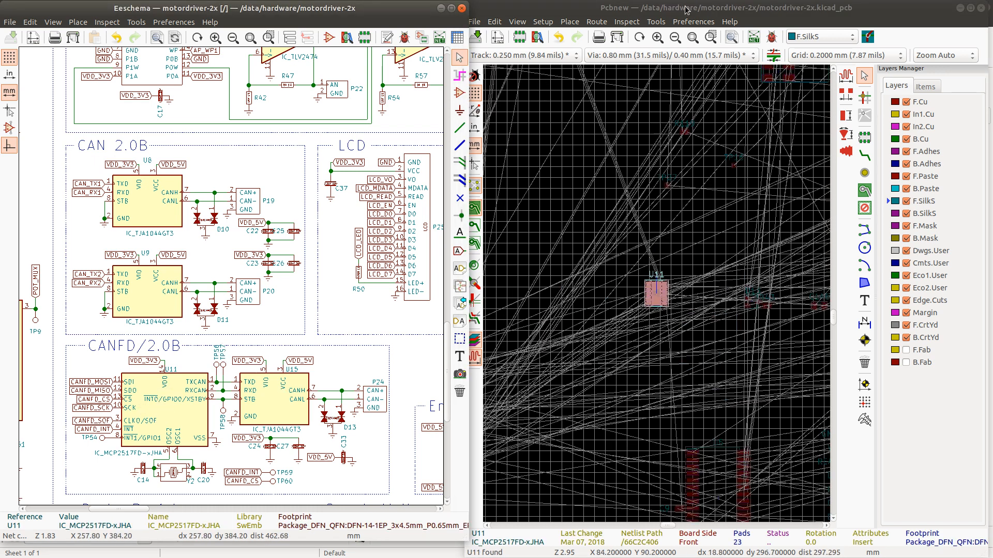
pyautogui.click(685, 10)
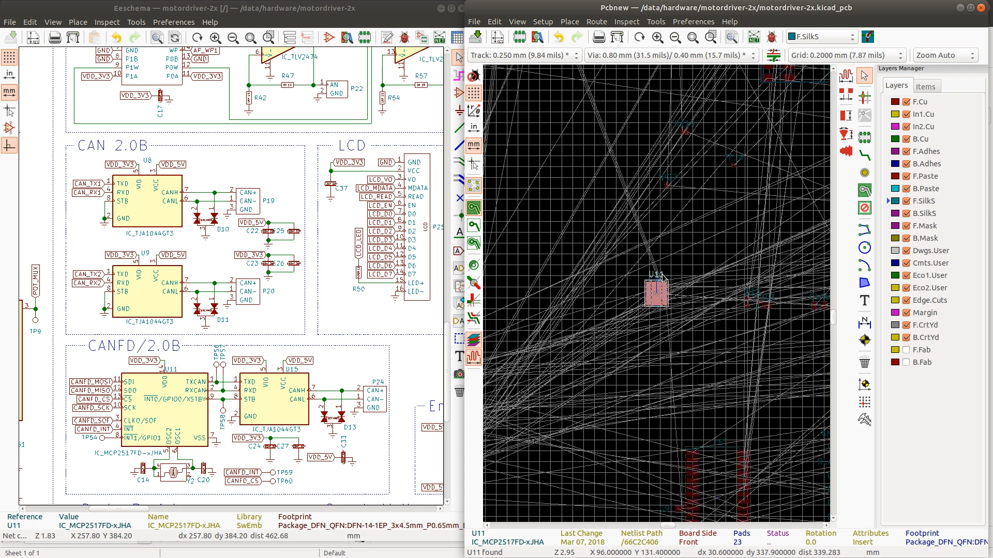
pyautogui.scroll(-3, 657, 294)
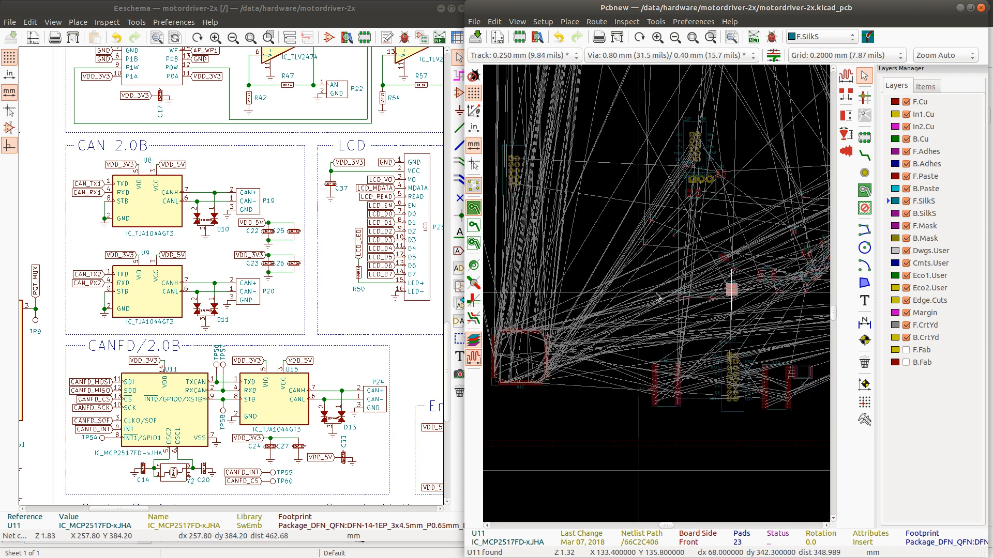
pyautogui.scroll(-2, 656, 296)
pyautogui.scroll(-1, 655, 296)
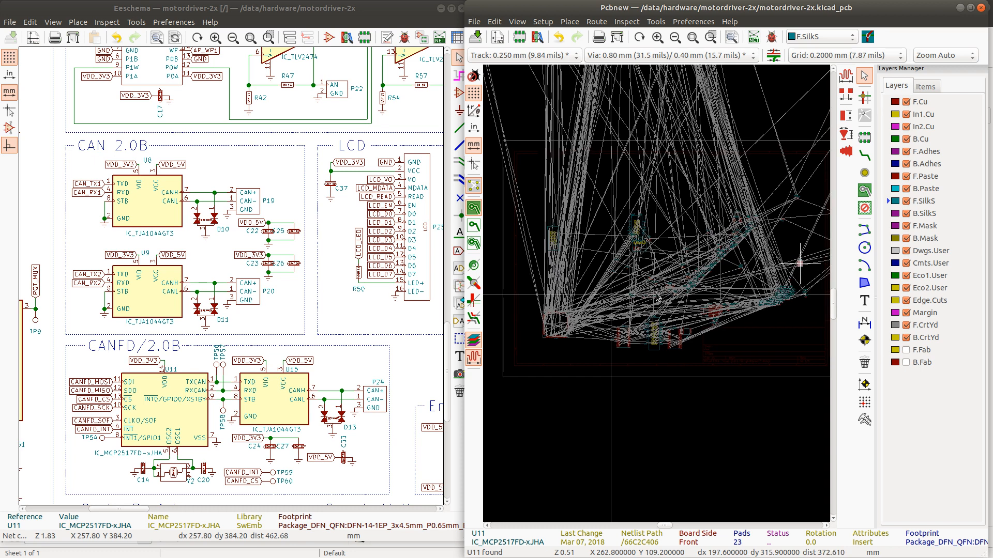
pyautogui.scroll(5, 655, 296)
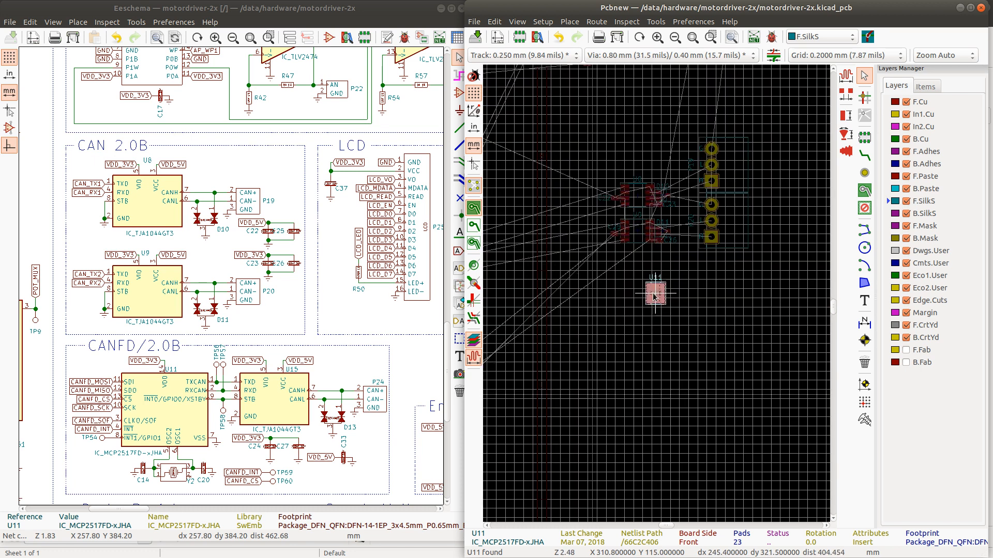
pyautogui.click(636, 280)
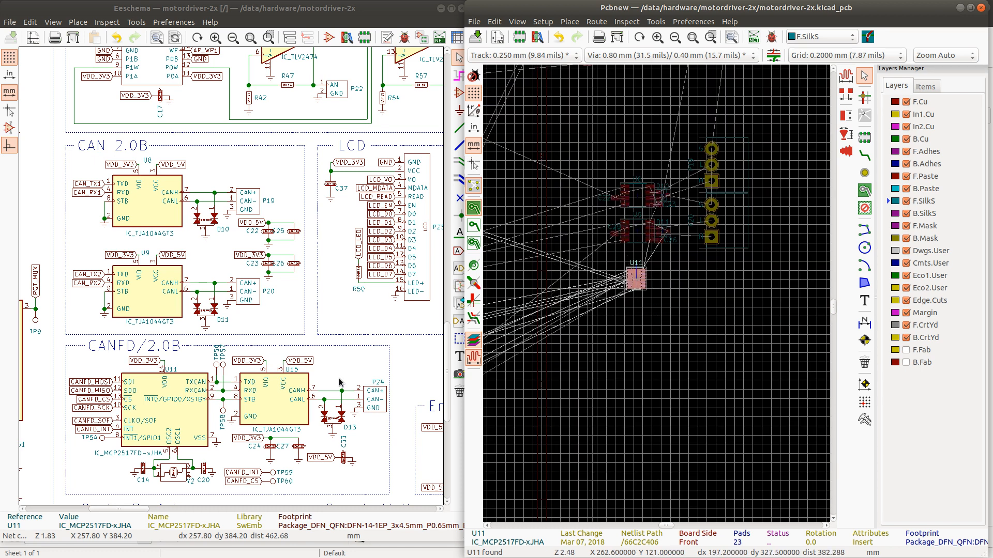
# - Locate connector P24 from the schematic, rotate its footprint 90 degrees and place it directly below P20, in line with its pads
pyautogui.click(374, 398)
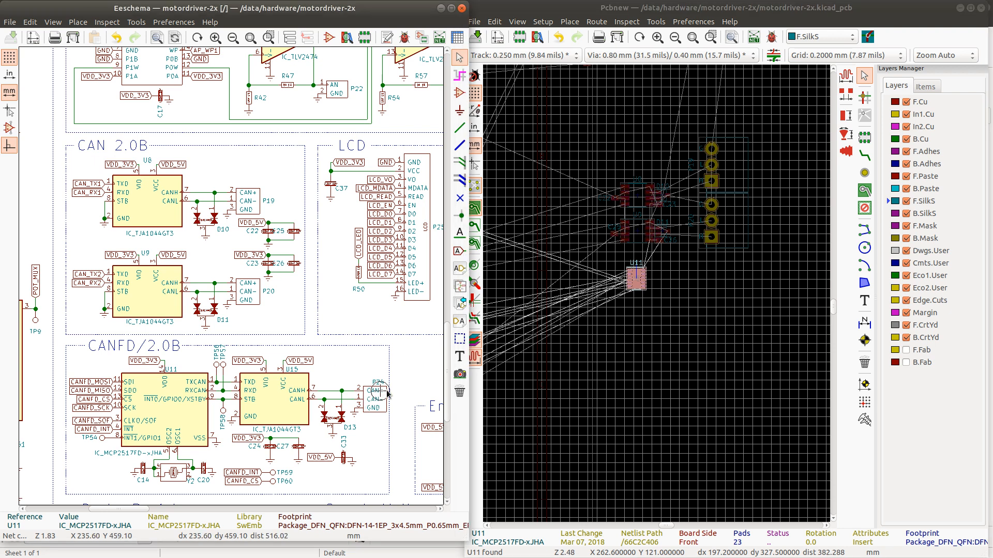
pyautogui.click(440, 414)
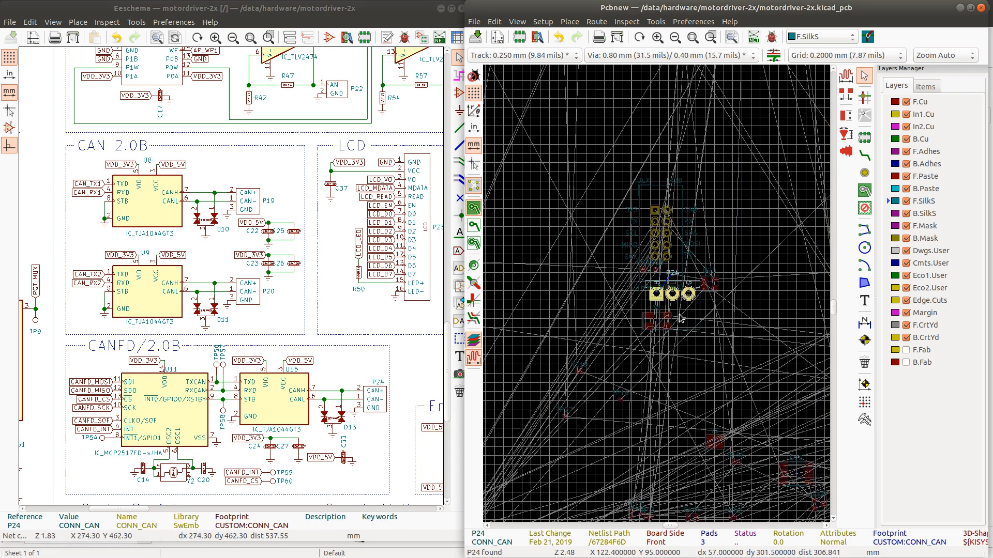
pyautogui.scroll(-6, 680, 318)
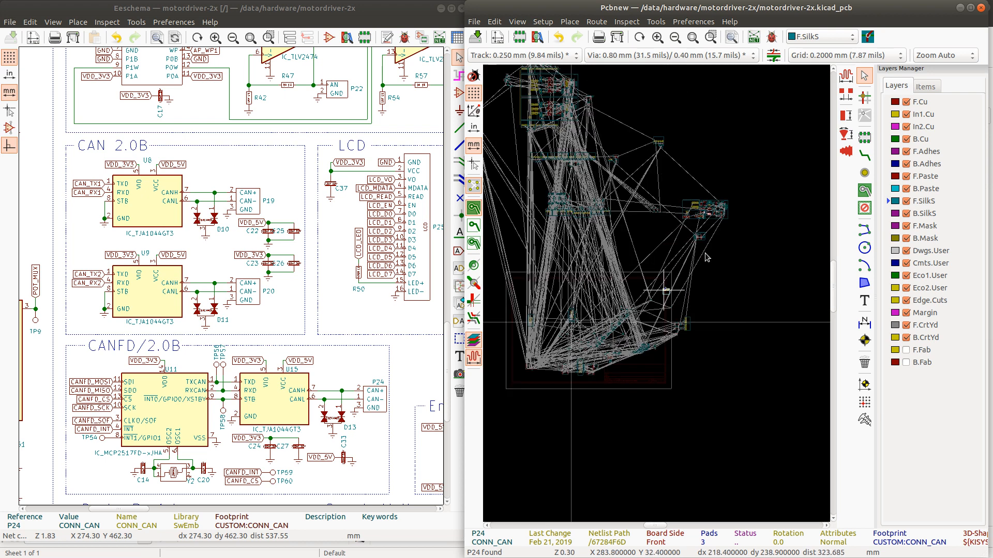
pyautogui.scroll(3, 707, 257)
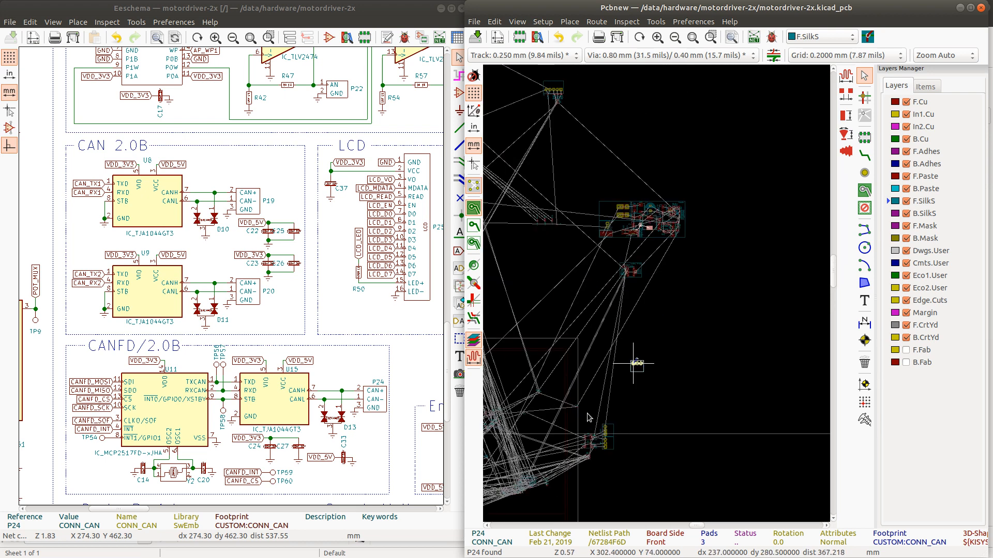
pyautogui.scroll(3, 654, 300)
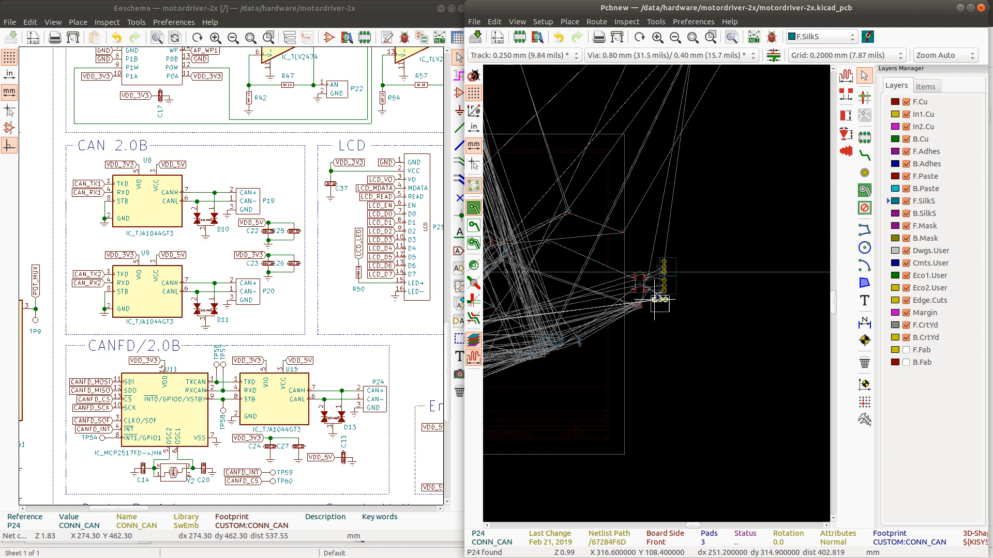
pyautogui.scroll(3, 655, 299)
pyautogui.press('r')
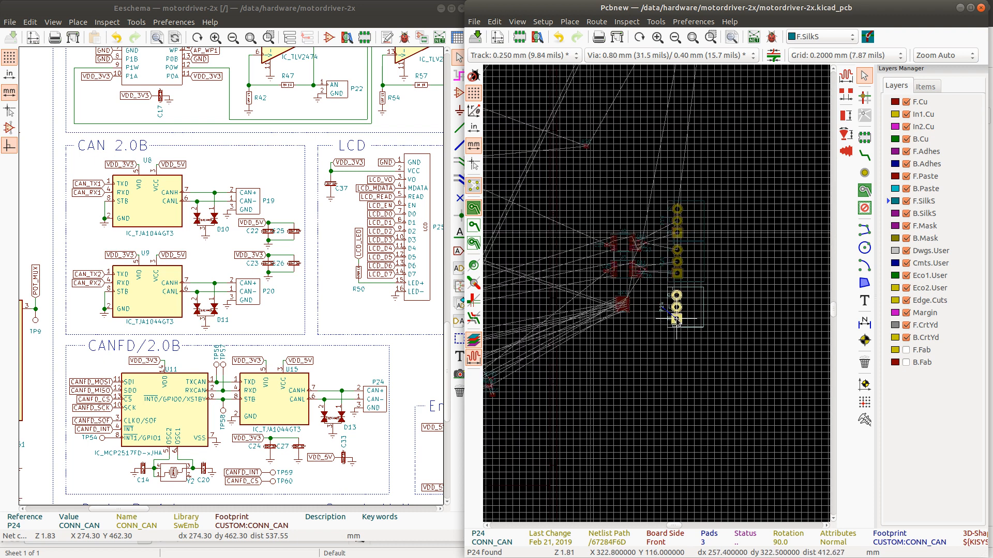
pyautogui.scroll(5, 678, 319)
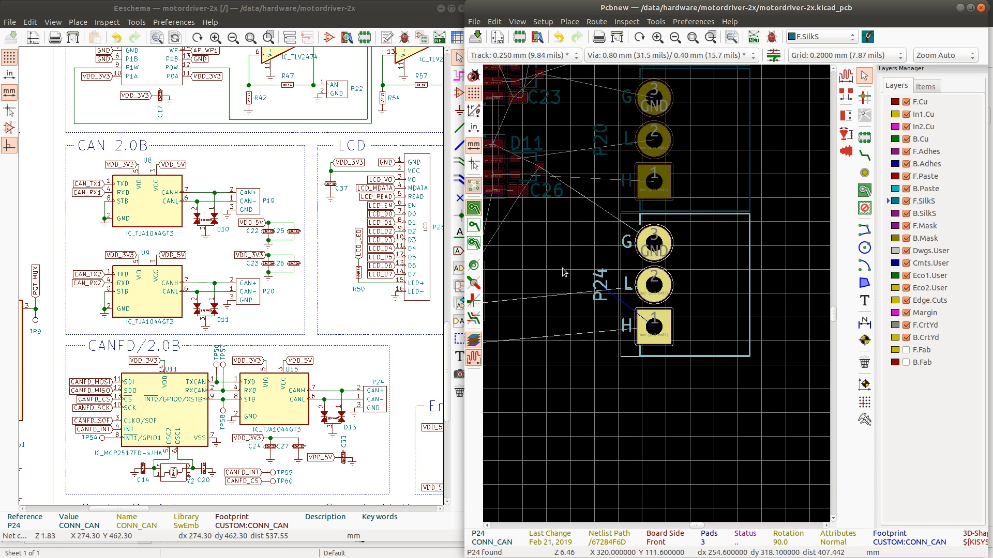
pyautogui.scroll(-5, 657, 296)
pyautogui.scroll(3, 643, 303)
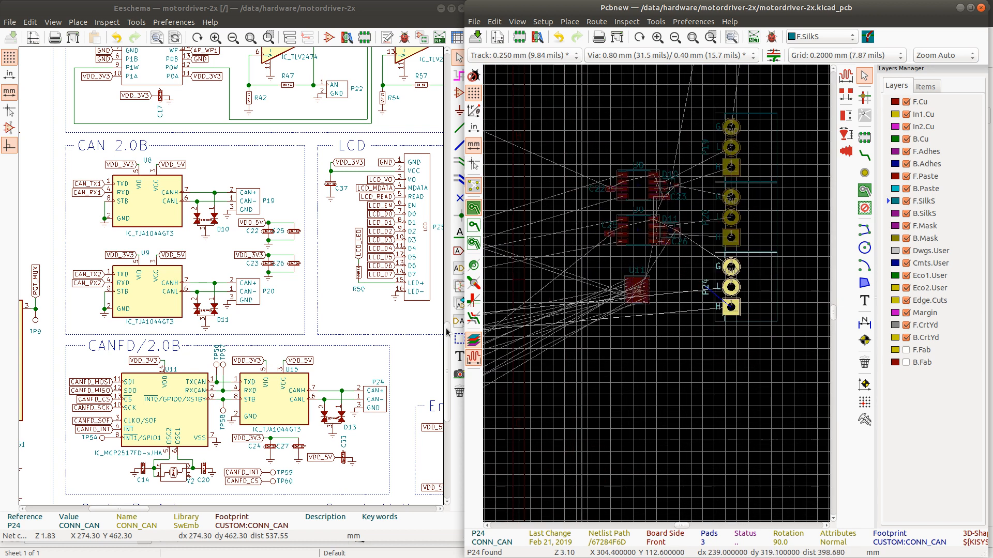
# - Locate transceiver U15 from the schematic and place its footprint directly beside controller U11, on the side facing connector P24
pyautogui.click(267, 387)
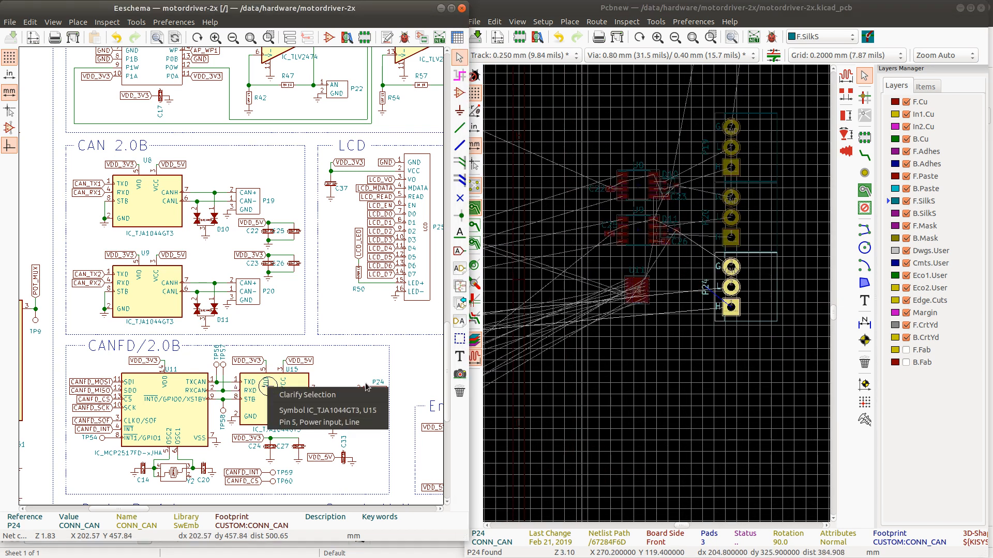
pyautogui.click(320, 410)
pyautogui.click(719, 4)
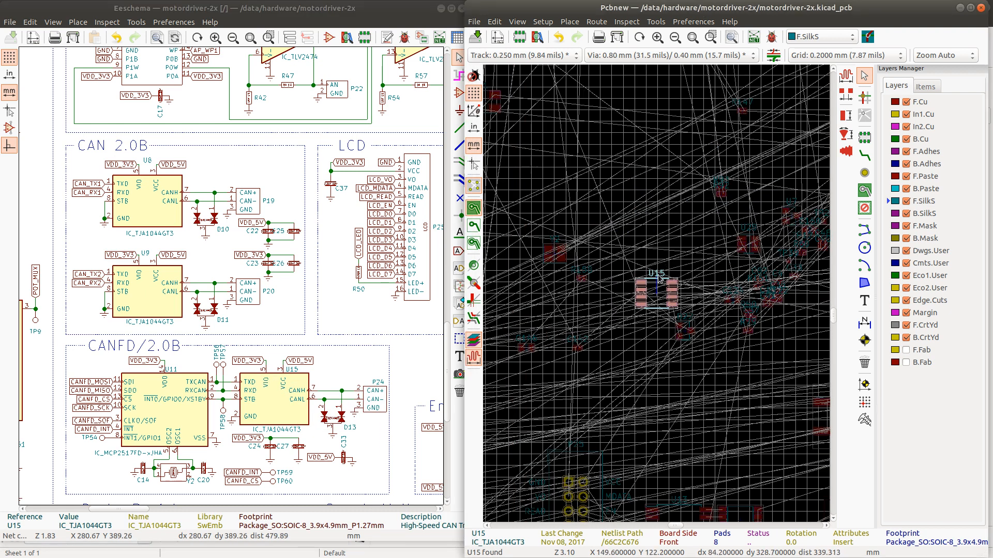
pyautogui.scroll(-8, 654, 298)
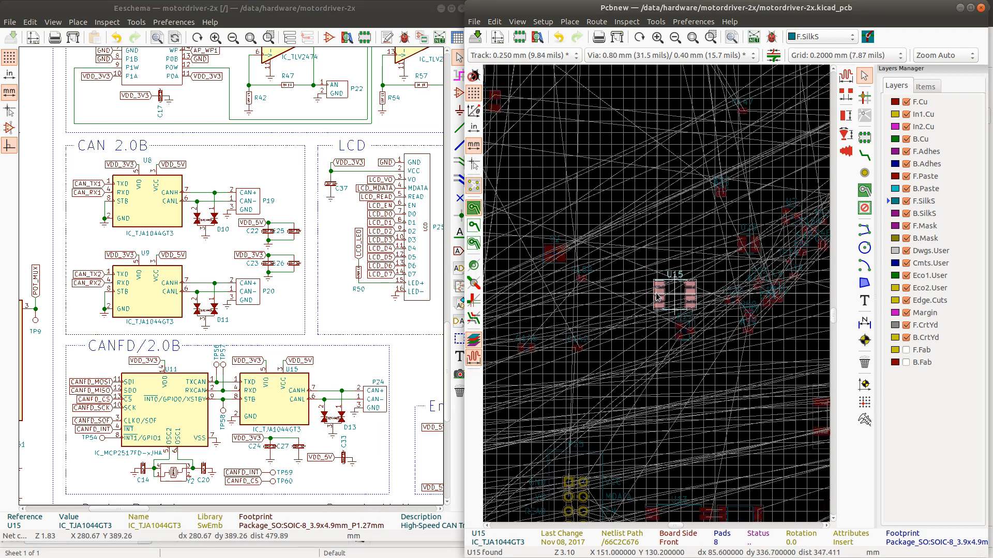
pyautogui.scroll(6, 656, 296)
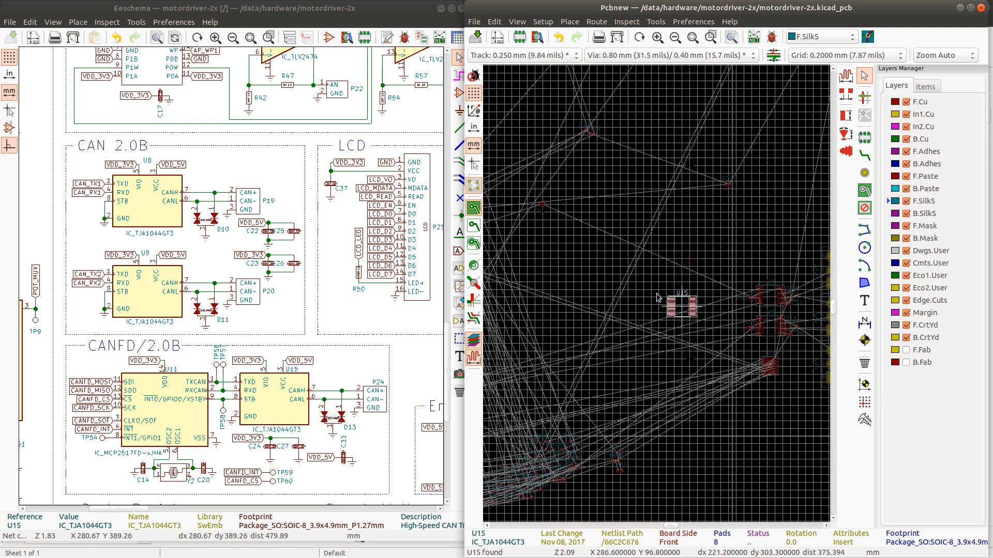
pyautogui.scroll(3, 720, 319)
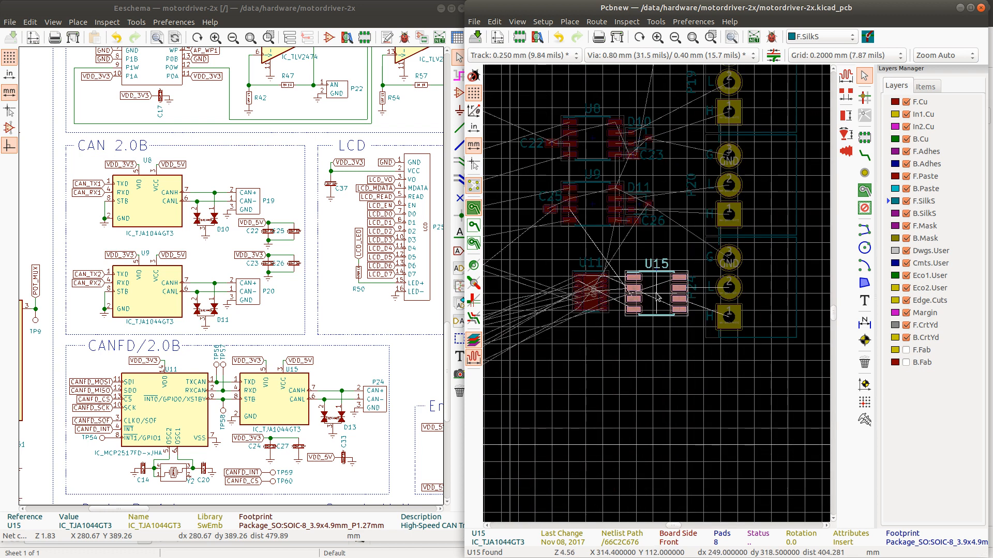
pyautogui.press('r')
pyautogui.press('r')
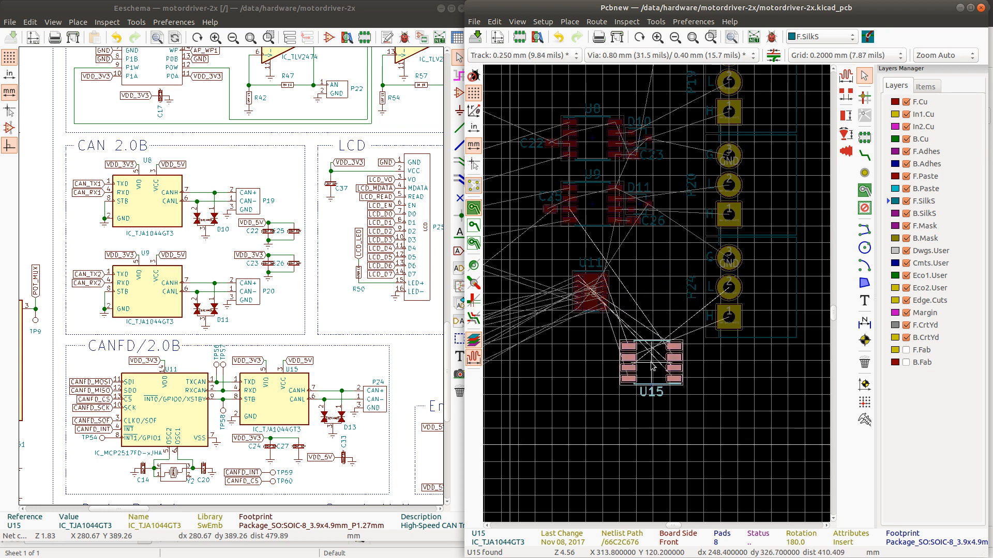
pyautogui.press('r')
pyautogui.press('r')
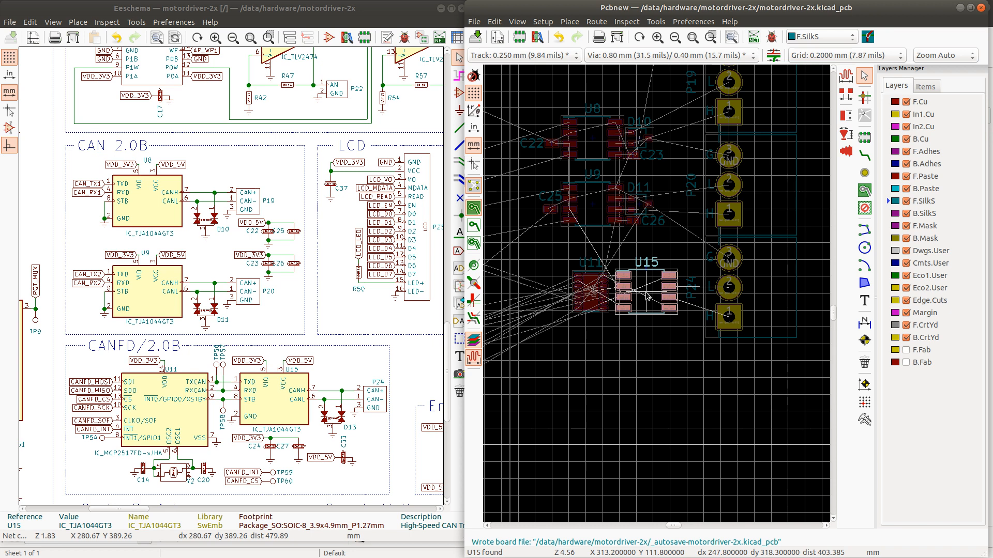
pyautogui.click(646, 295)
# - Move controller U11 farther away from P24, then shift U15 to line up below transceiver U9
pyautogui.click(592, 281)
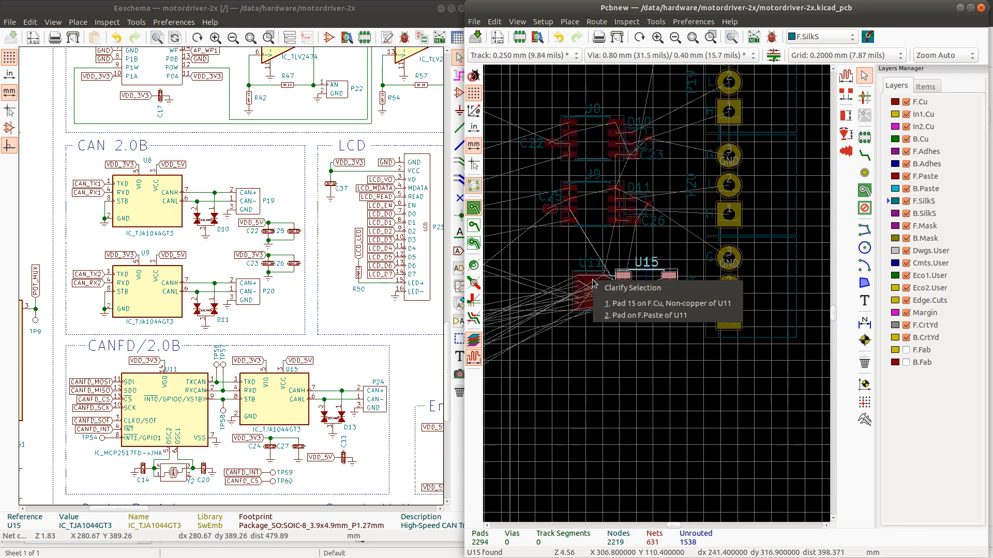
pyautogui.click(599, 297)
pyautogui.click(587, 276)
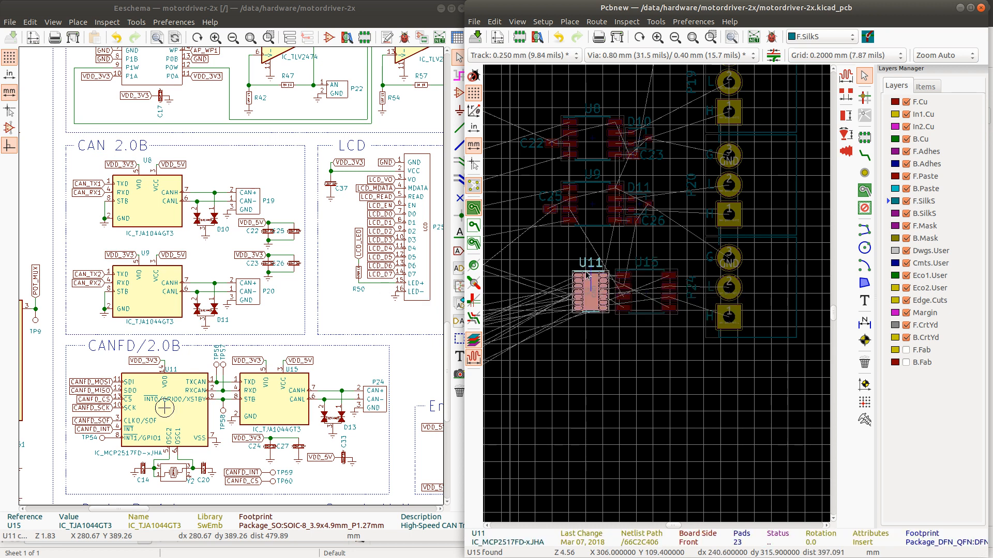
pyautogui.press('m')
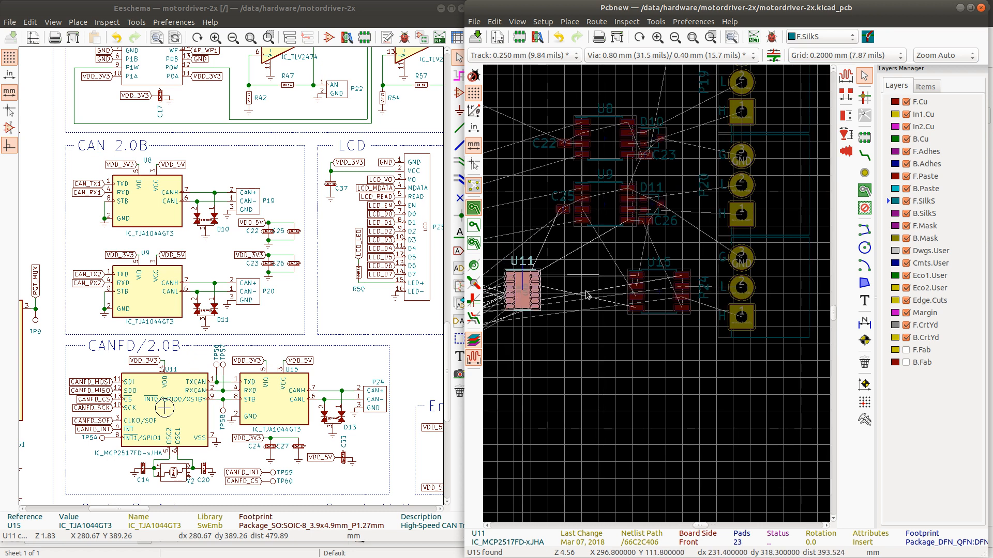
pyautogui.click(656, 299)
pyautogui.press('m')
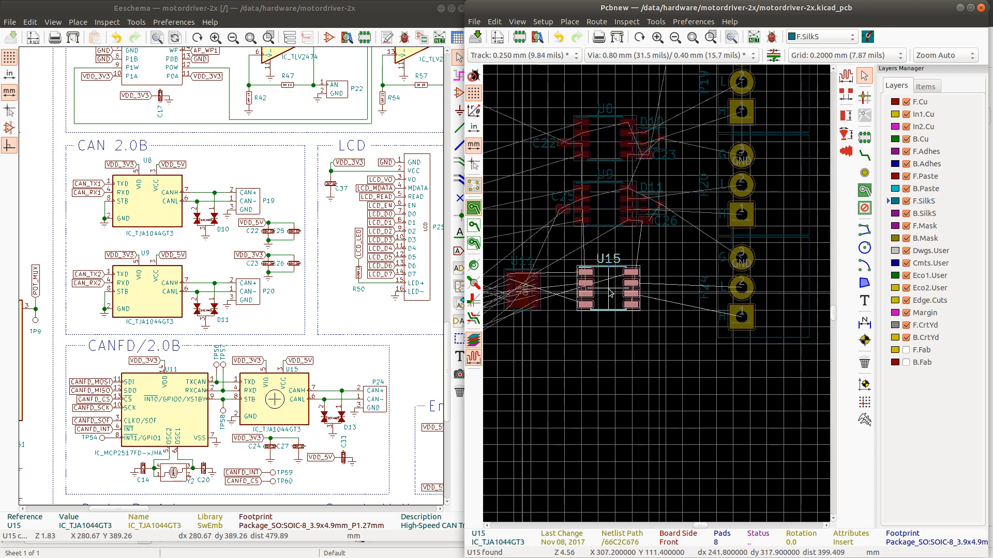
pyautogui.click(613, 296)
# - Locate ESD diode D13 from the schematic and place its footprint between U15 and P24, next to U15's CAN bus pads
pyautogui.click(335, 417)
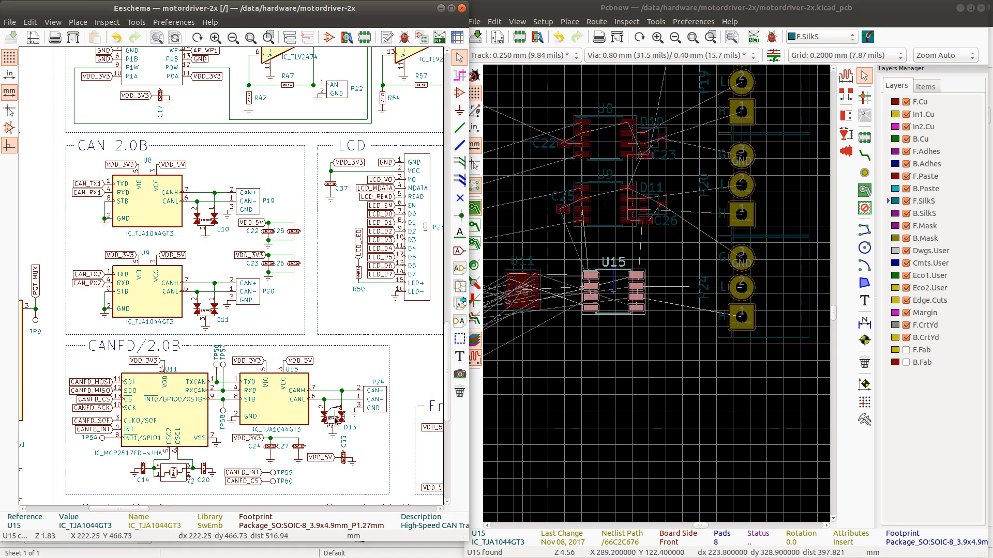
pyautogui.click(652, 303)
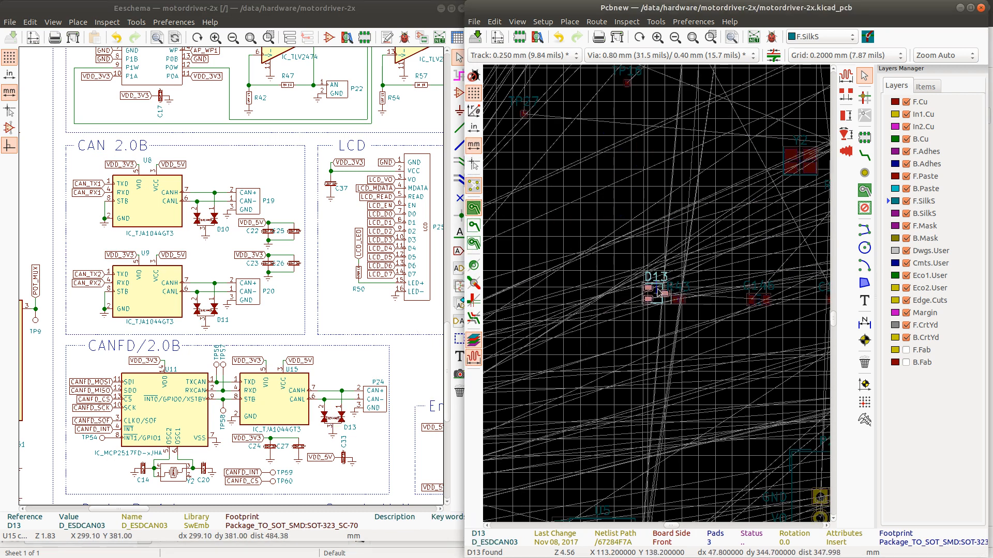
pyautogui.press('m')
pyautogui.scroll(-8, 672, 284)
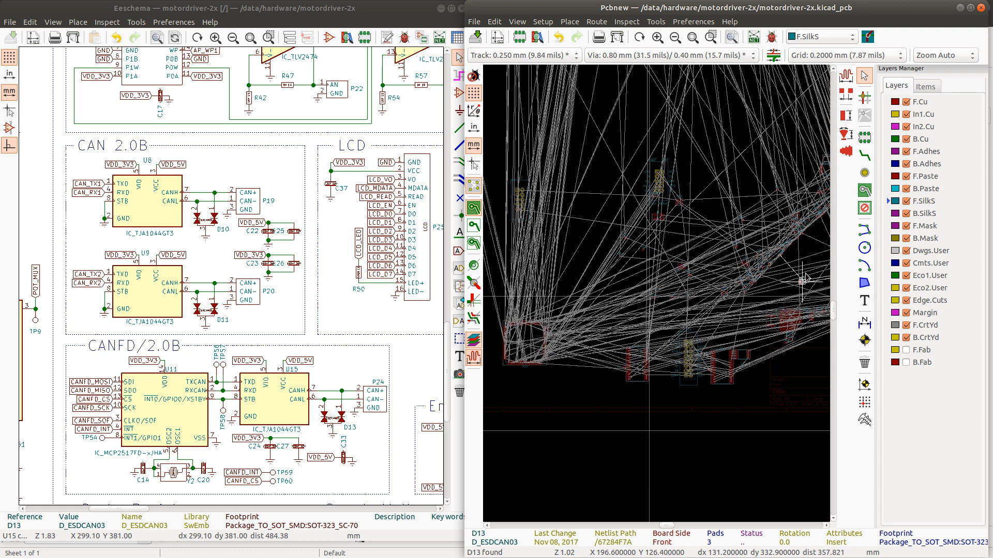
pyautogui.scroll(8, 672, 282)
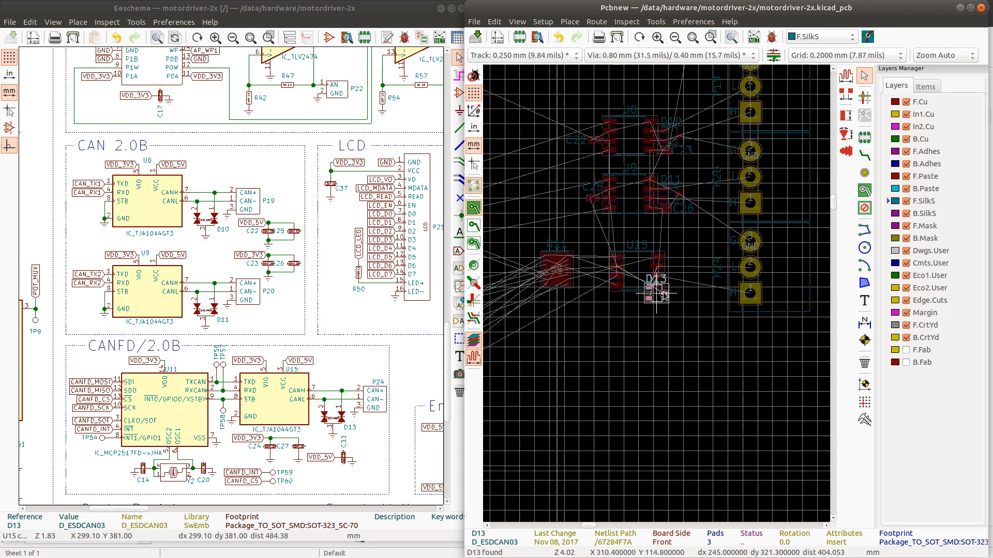
pyautogui.scroll(1, 654, 297)
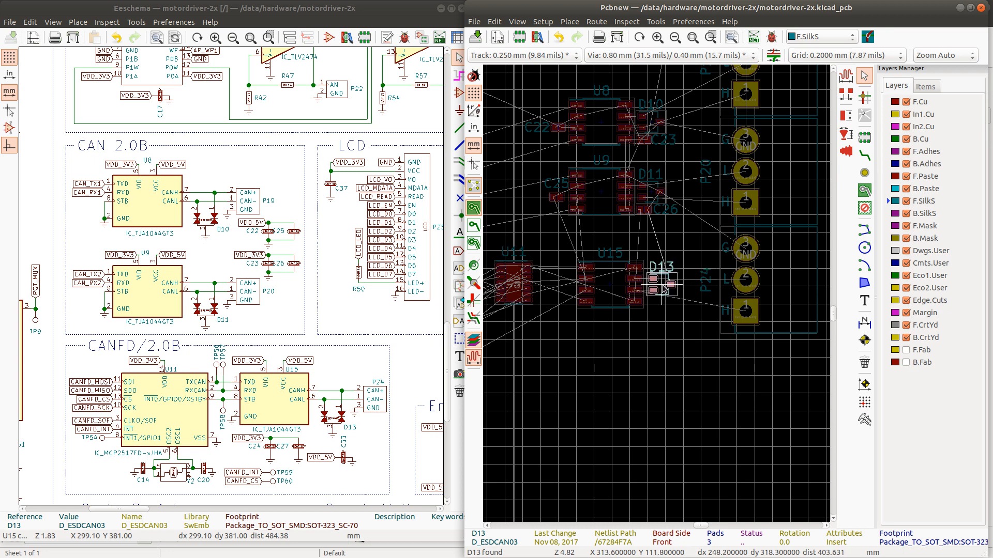
pyautogui.click(663, 285)
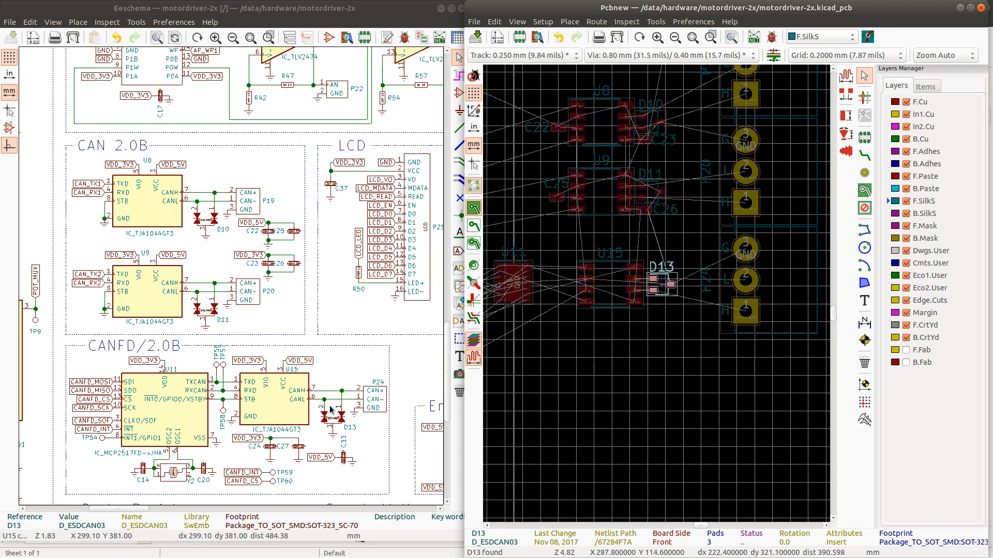
# - Locate capacitor C24 from the schematic, rotate its footprint 180 degrees and place it just below D13, beside U15's VDD_3V3 pad
pyautogui.click(269, 448)
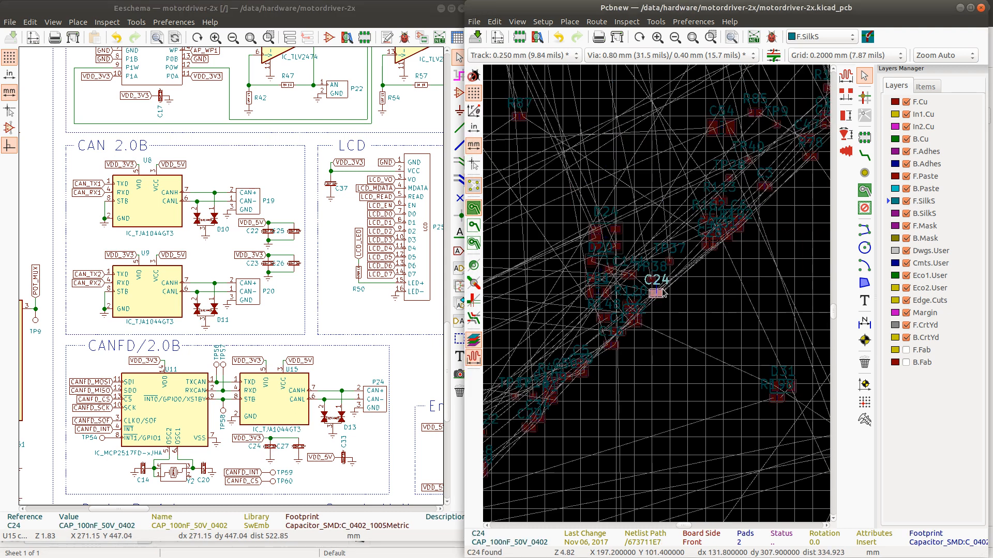
pyautogui.scroll(-5, 656, 295)
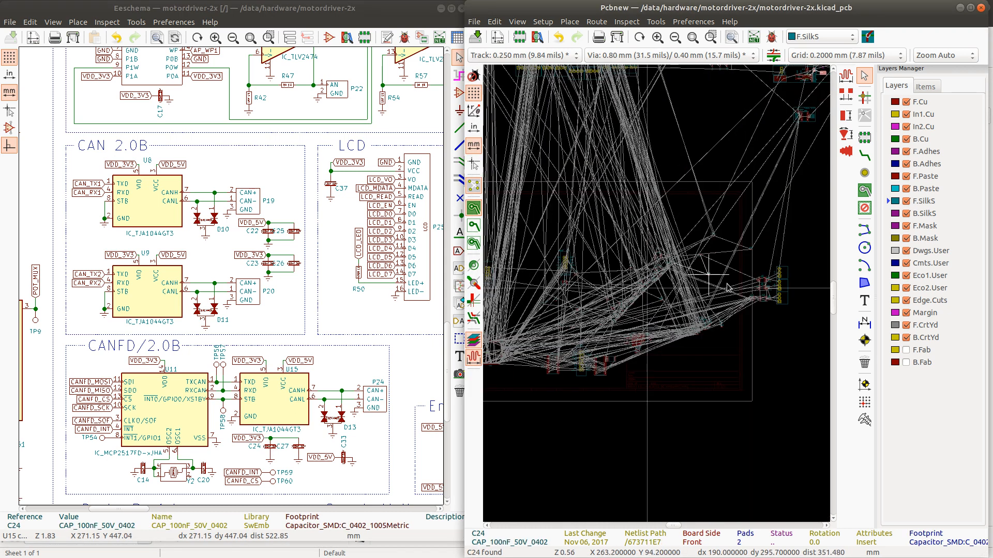
pyautogui.scroll(6, 656, 296)
pyautogui.scroll(-1, 649, 300)
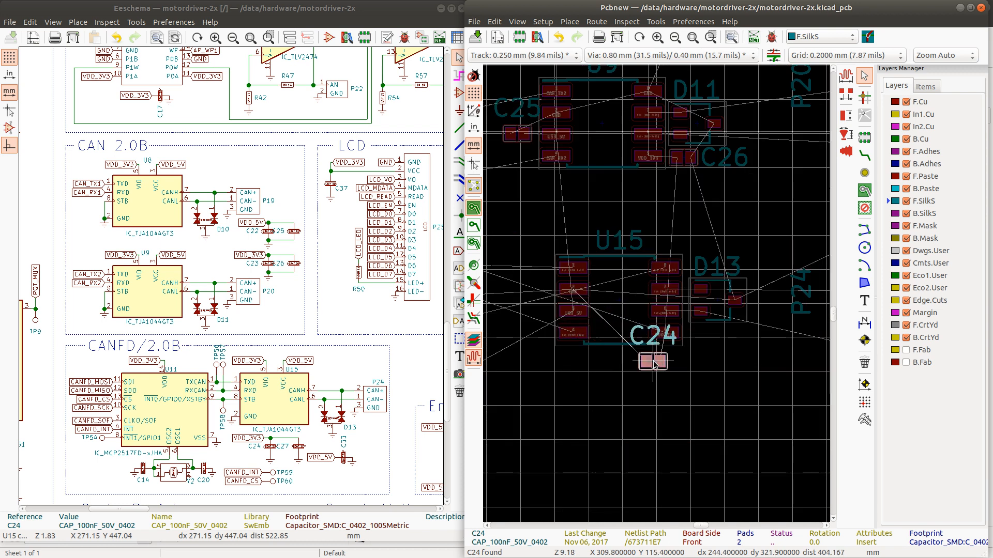
pyautogui.press('r')
pyautogui.press('r')
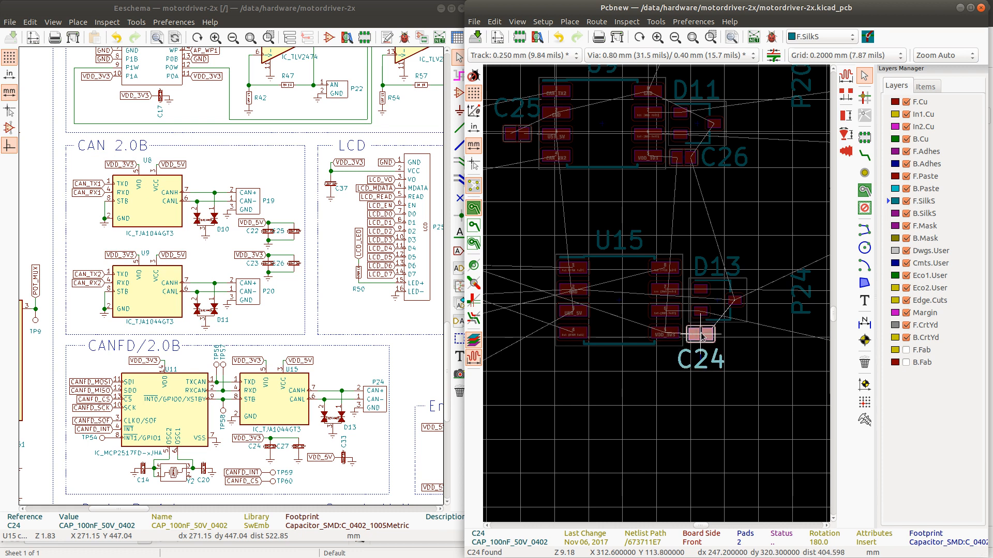
# - Nudge D13 slightly closer to U15 and move C24's reference text beside the capacitor on its P24 side
pyautogui.click(719, 300)
pyautogui.moveTo(719, 303); pyautogui.dragTo(716, 303)
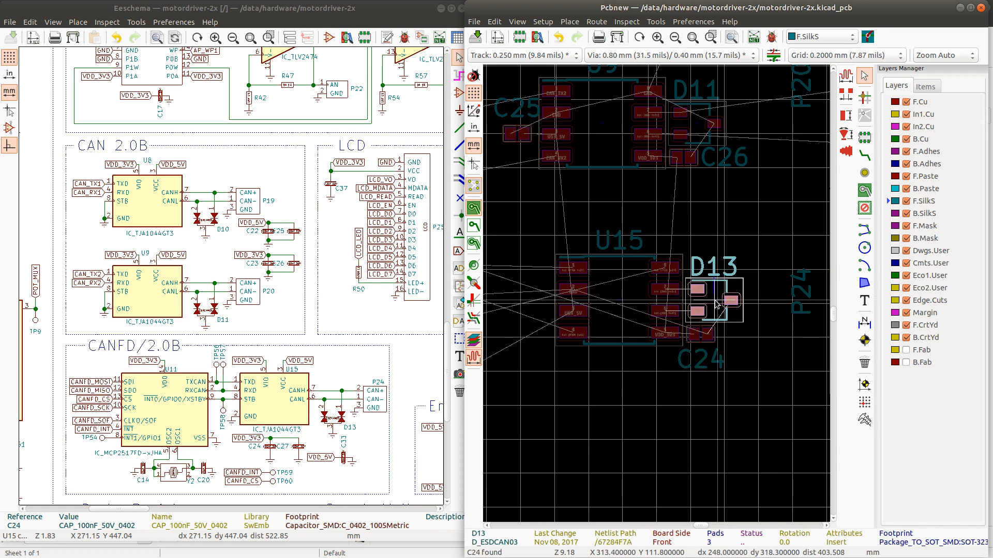
pyautogui.moveTo(700, 358); pyautogui.dragTo(742, 339)
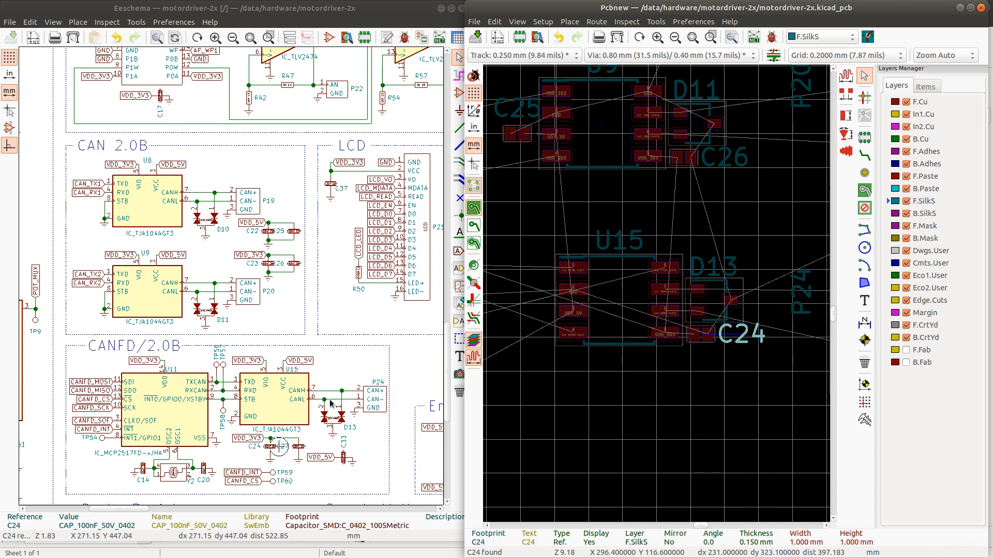
# - Locate capacitor C27 from the schematic and place its footprint just below controller U11
pyautogui.click(303, 448)
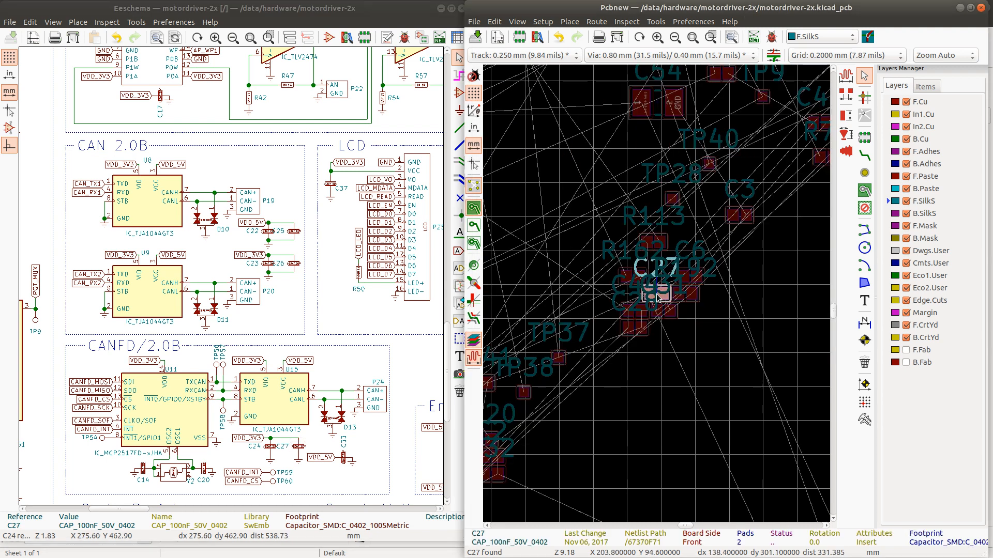
pyautogui.scroll(-9, 655, 297)
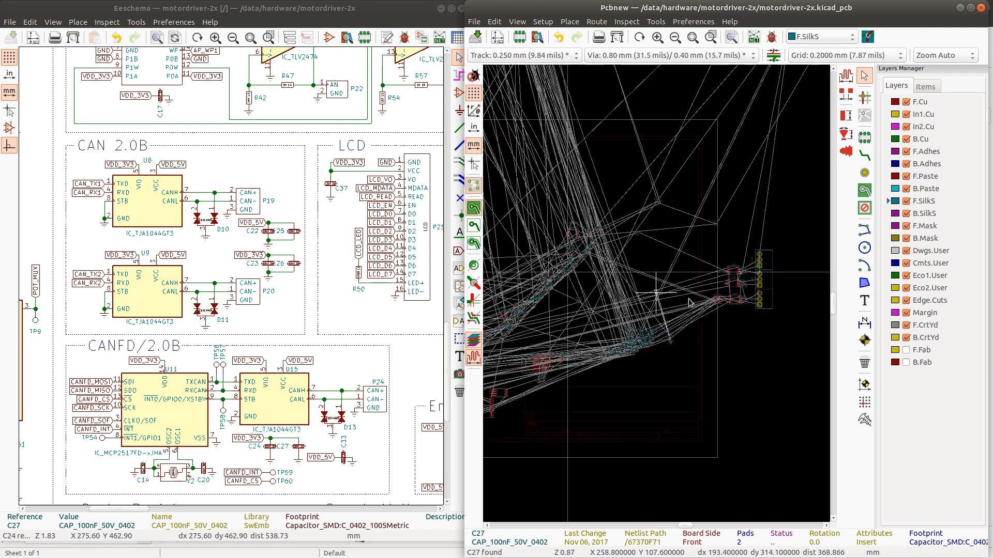
pyautogui.scroll(9, 726, 297)
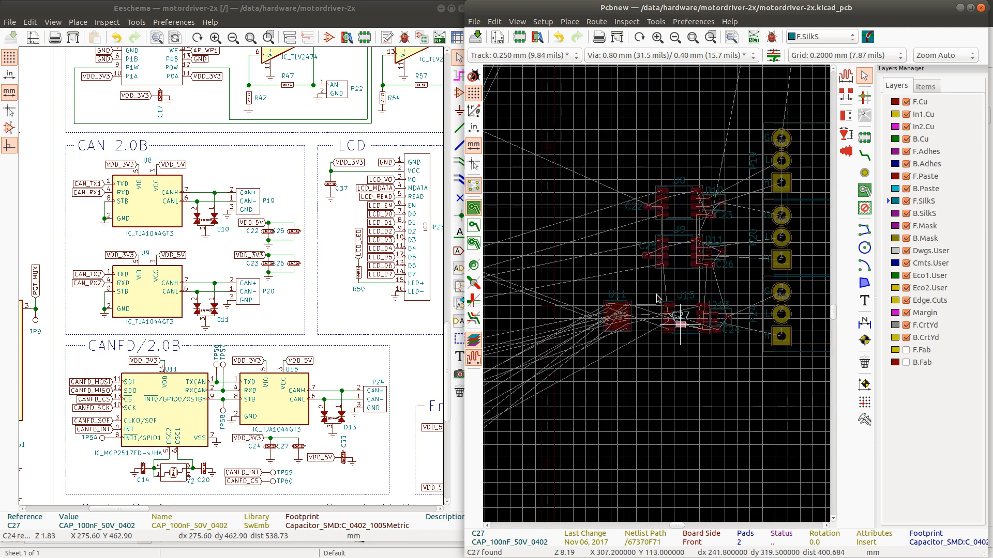
pyautogui.moveTo(686, 301); pyautogui.dragTo(684, 345)
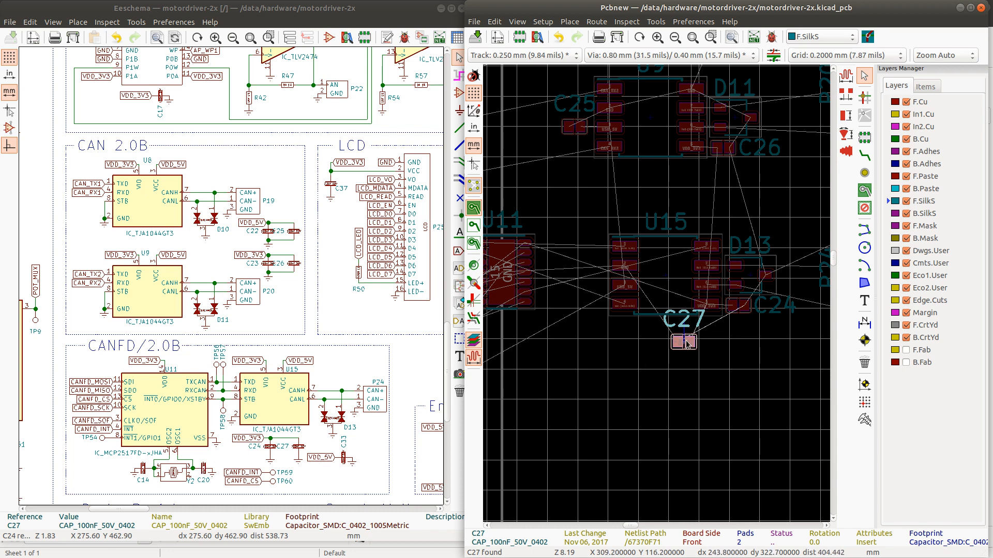
pyautogui.moveTo(684, 345); pyautogui.dragTo(519, 328)
pyautogui.click(523, 328)
# - Locate capacitor C33 from the schematic, rotate its footprint 180 degrees and place it between U11 and U15, beside U15's 5 V pad 3
pyautogui.click(344, 457)
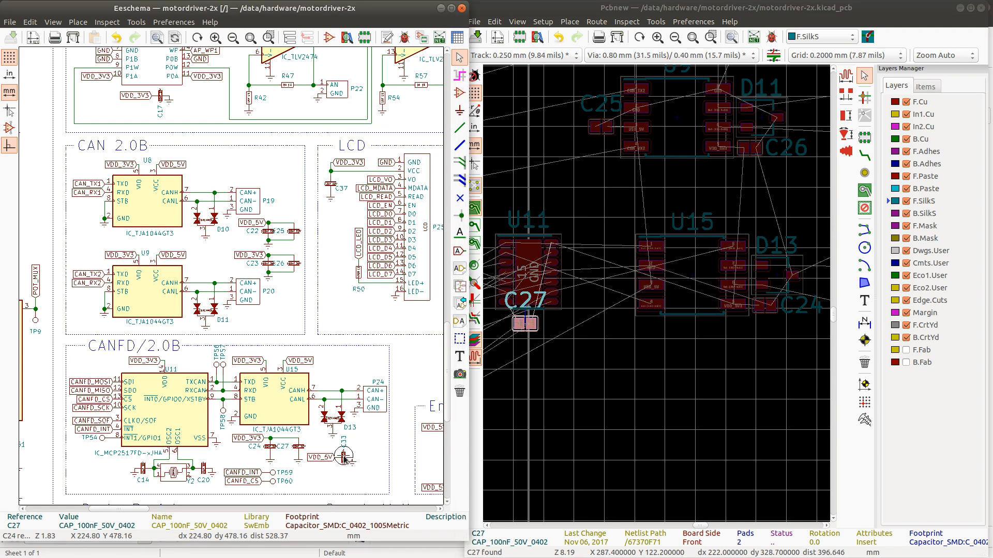
pyautogui.click(736, 7)
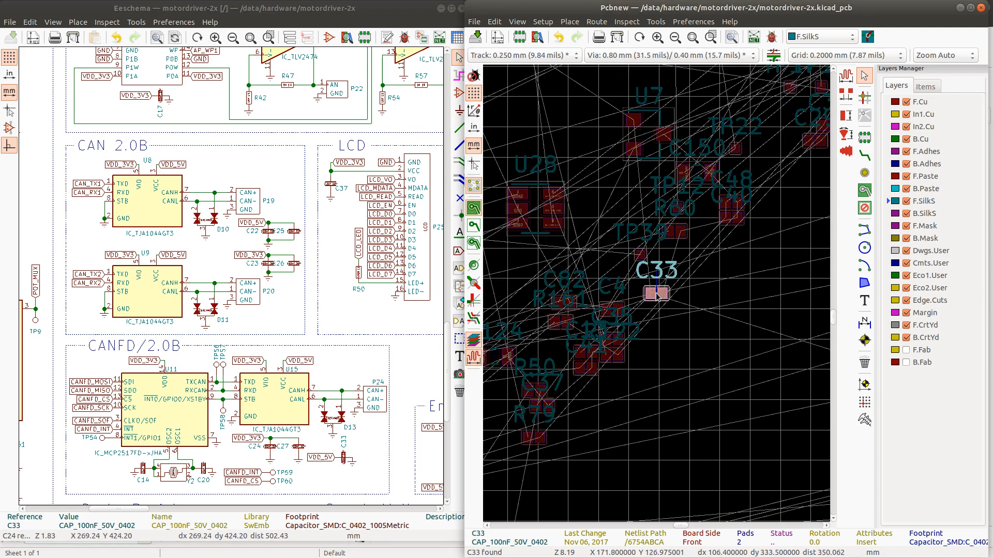
pyautogui.press('m')
pyautogui.scroll(-3, 728, 330)
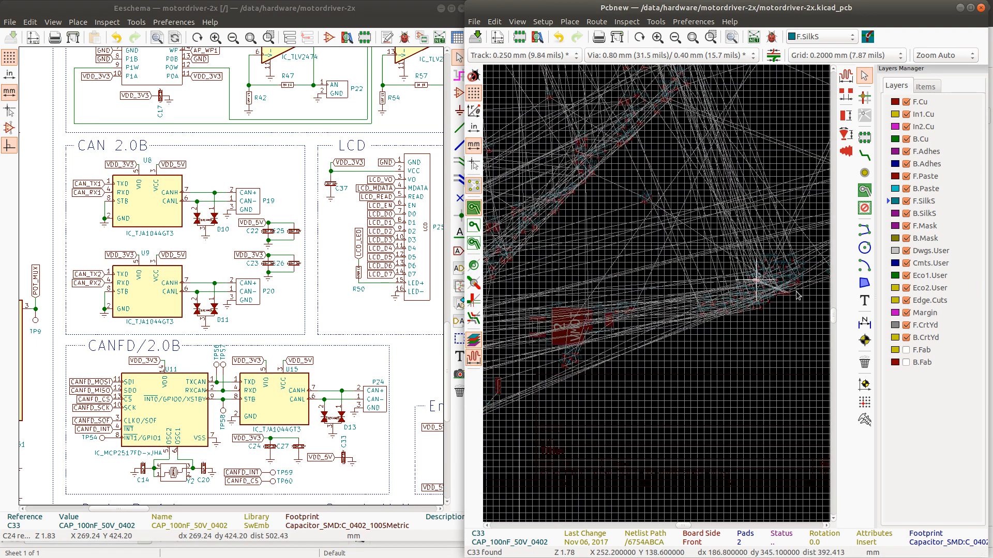
pyautogui.scroll(-6, 659, 288)
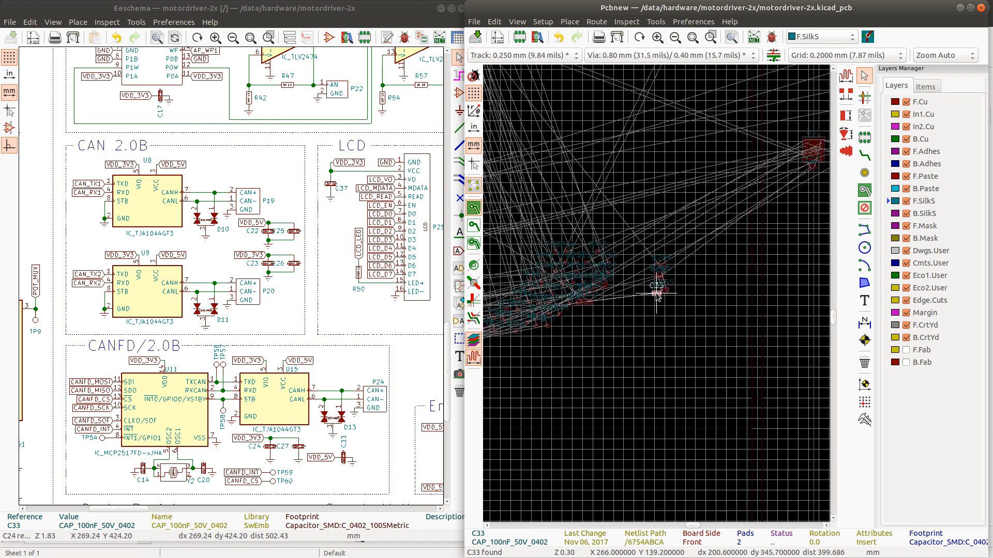
pyautogui.scroll(5, 698, 289)
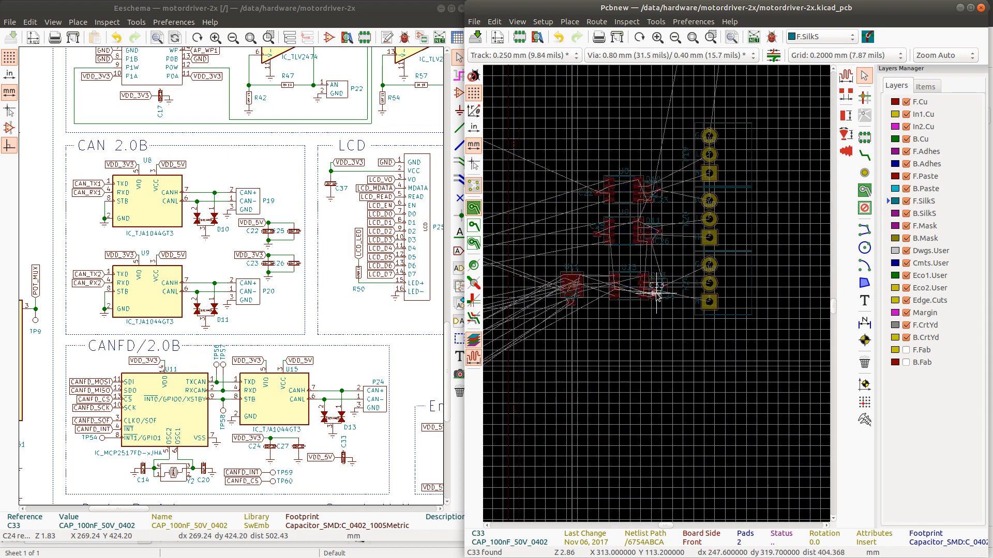
pyautogui.scroll(5, 641, 305)
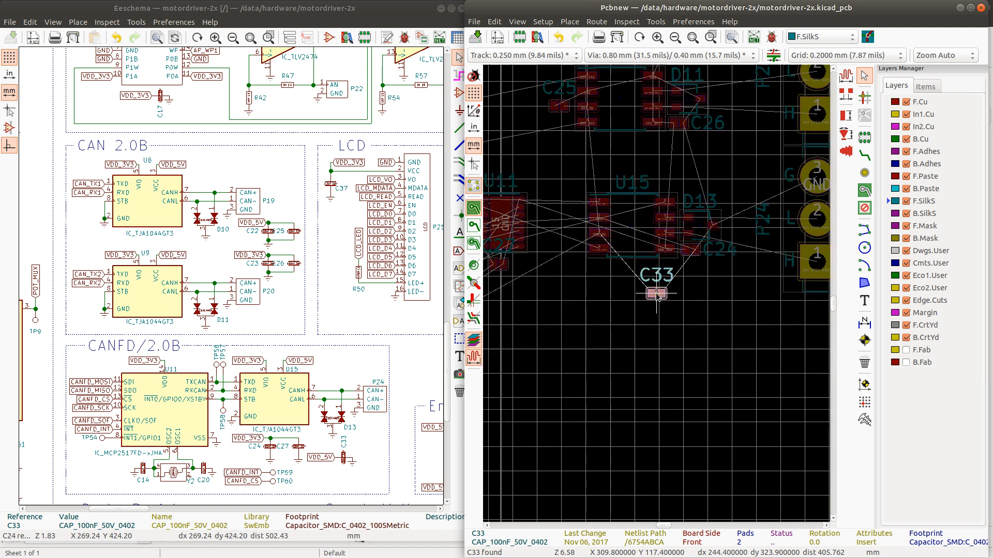
pyautogui.scroll(-2, 658, 294)
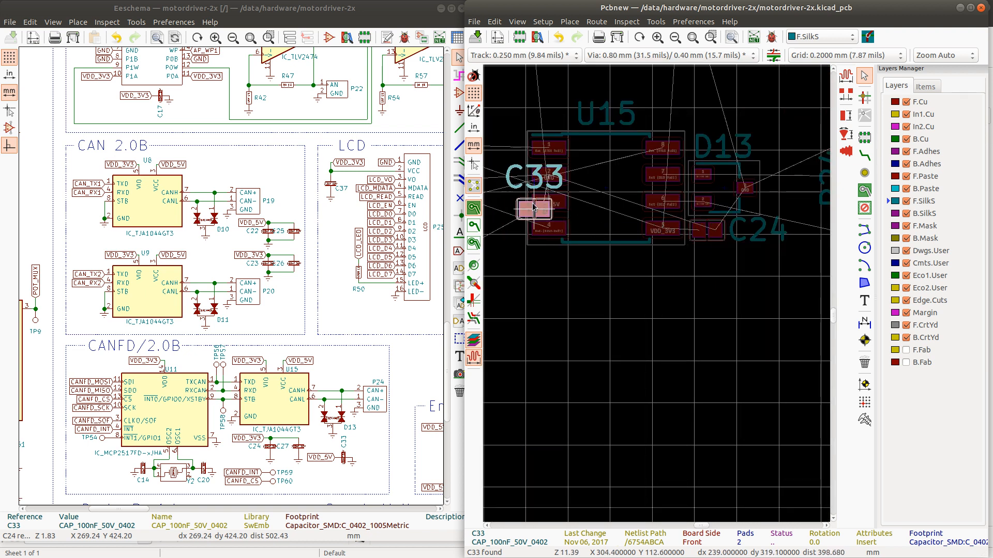
pyautogui.press('r')
pyautogui.press('r')
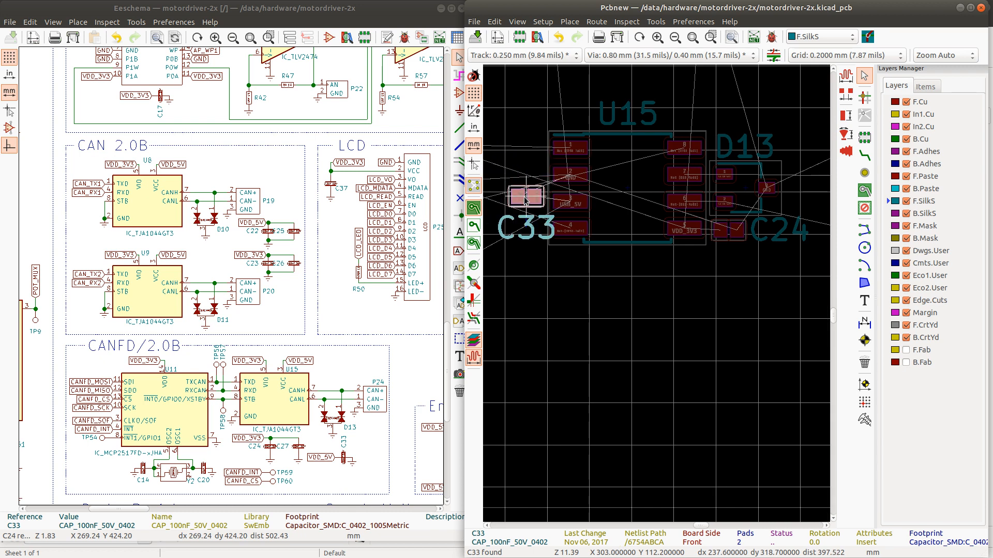
pyautogui.click(526, 202)
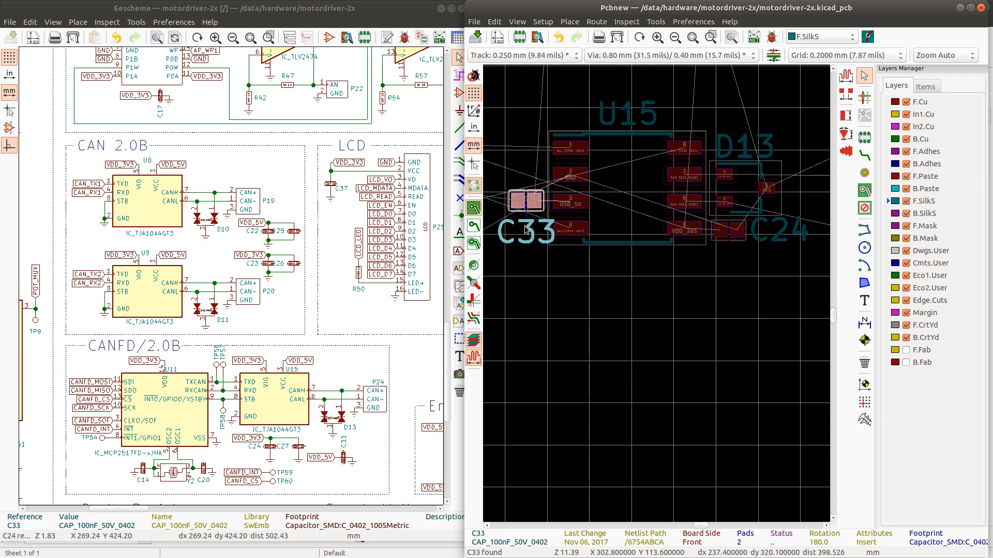
pyautogui.click(527, 231)
pyautogui.scroll(-3, 527, 231)
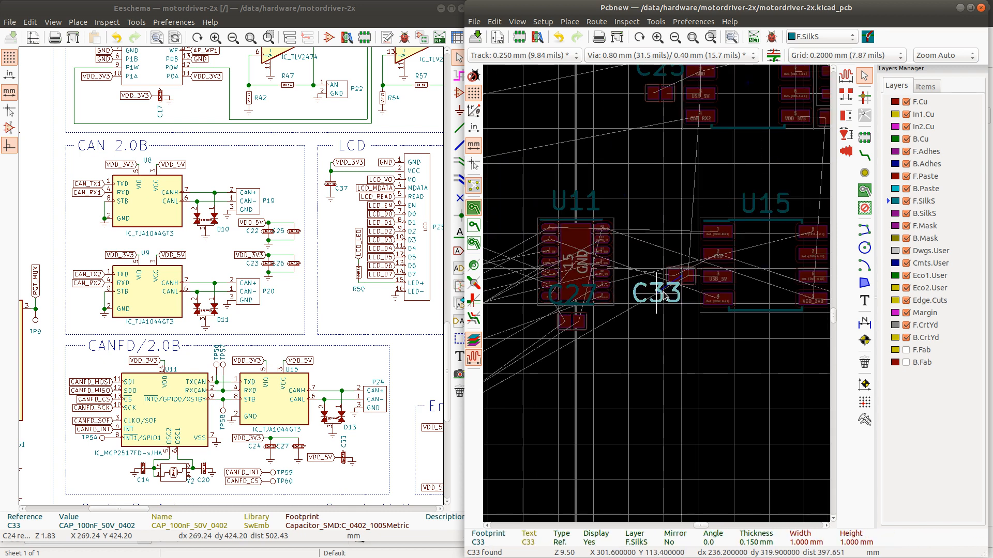
pyautogui.scroll(4, 654, 290)
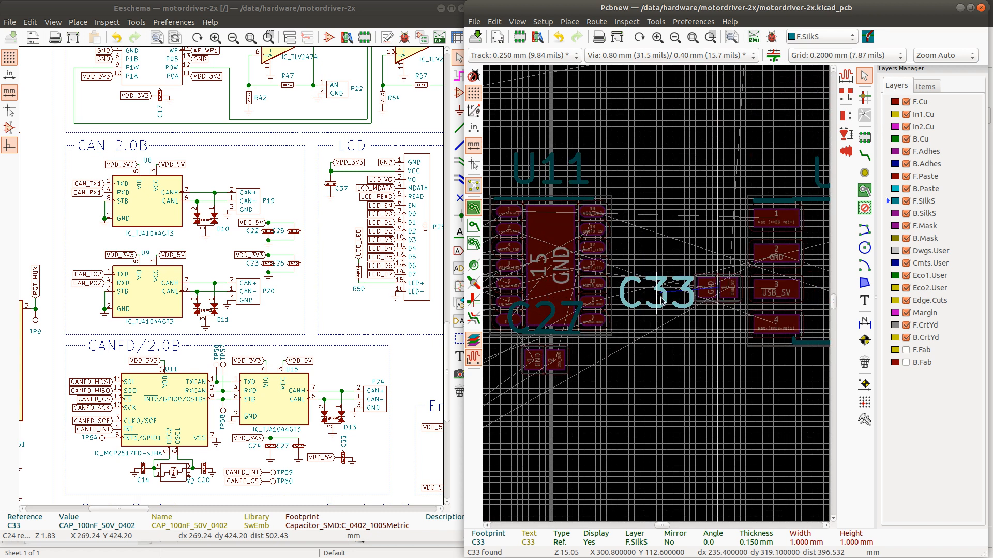
pyautogui.scroll(-3, 709, 323)
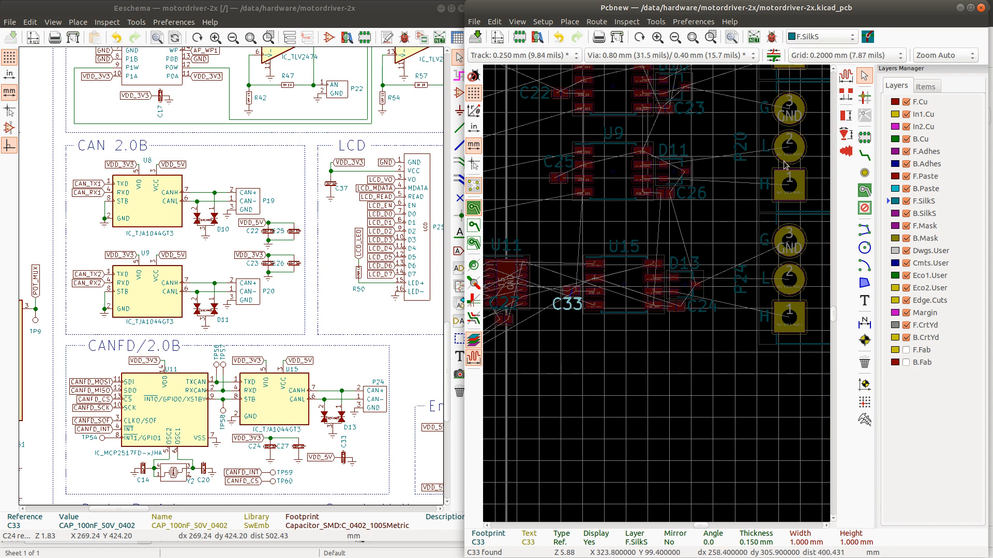
pyautogui.scroll(-4, 657, 297)
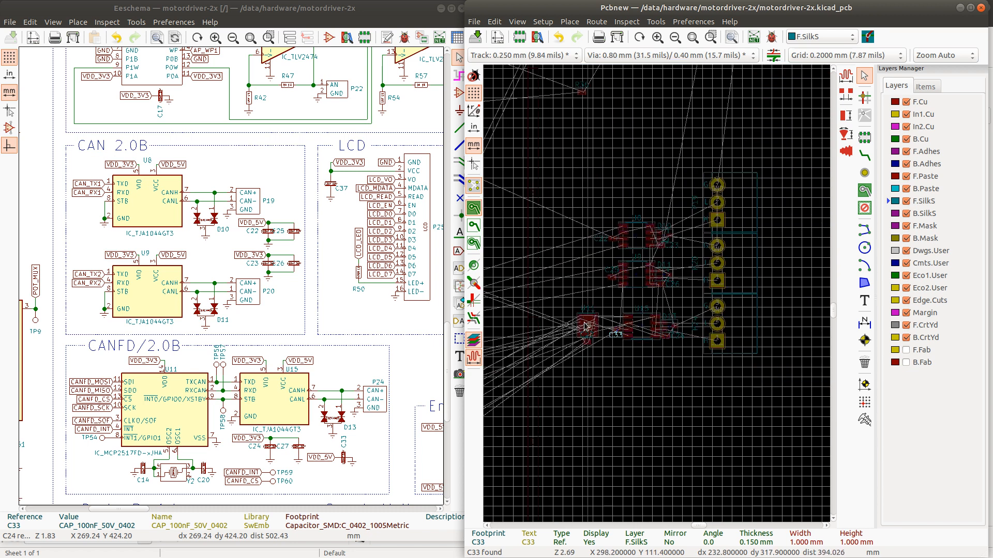
# - Locate crystal Y2 from the schematic, rotate its footprint 180 degrees and place it beside U11, on the side away from U15
pyautogui.click(175, 472)
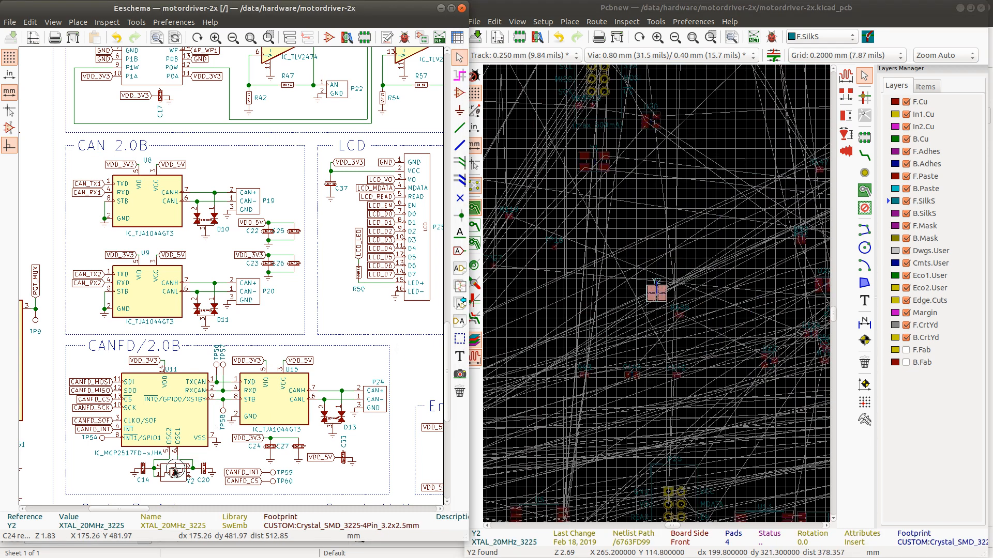
pyautogui.click(671, 7)
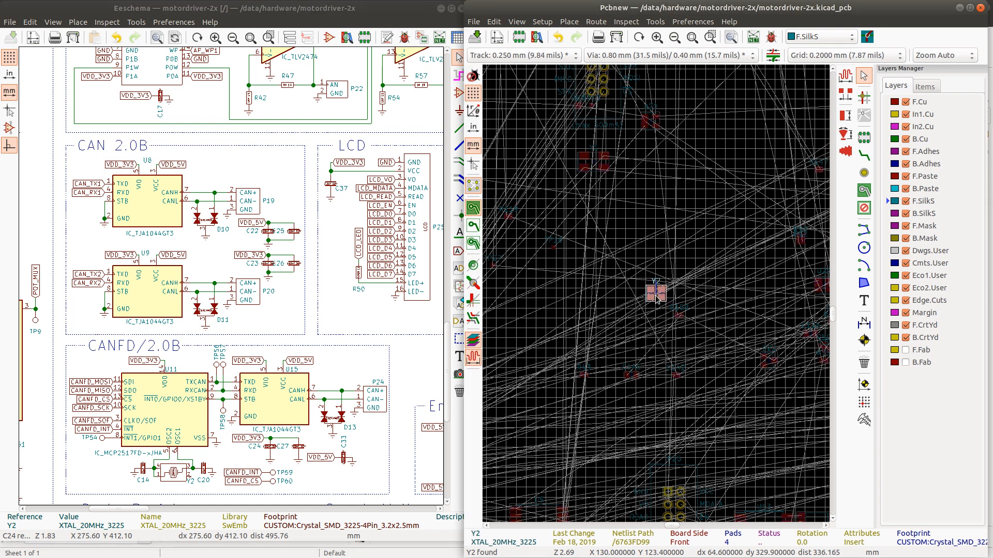
pyautogui.scroll(-8, 744, 302)
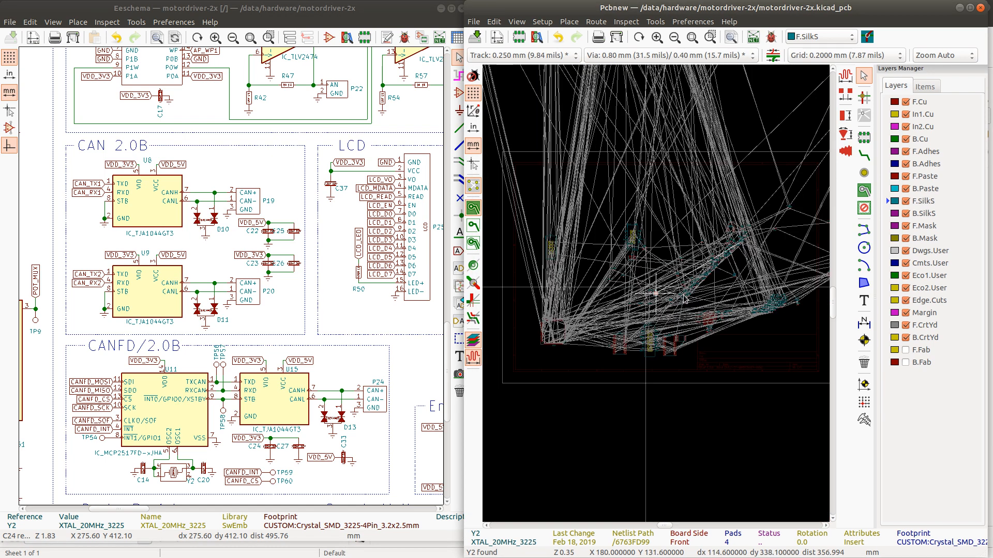
pyautogui.scroll(9, 744, 302)
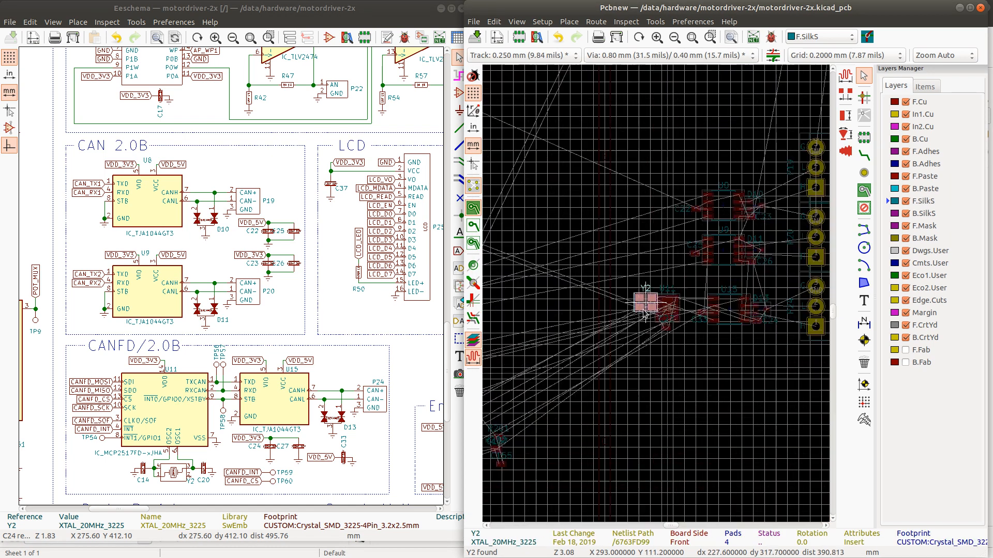
pyautogui.scroll(3, 651, 303)
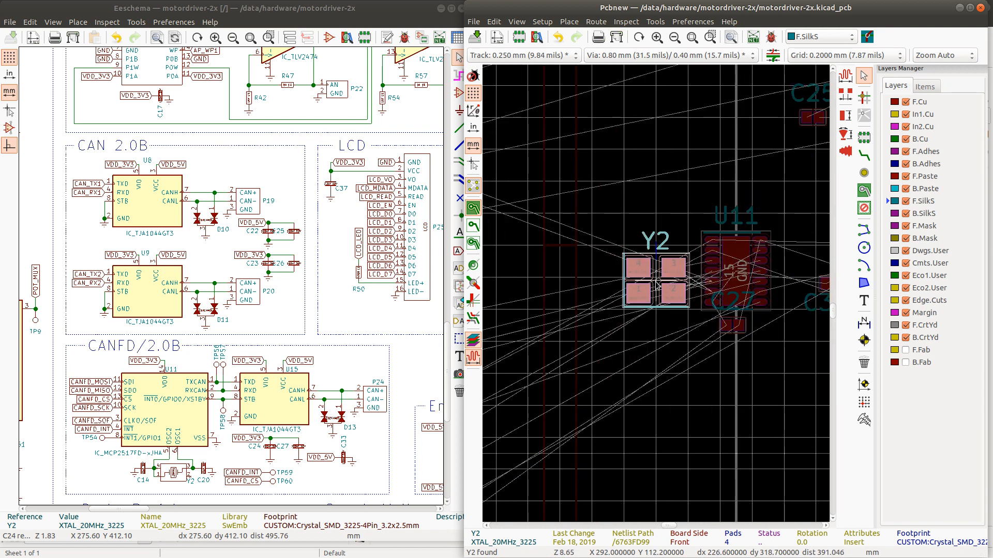
pyautogui.press('r')
pyautogui.press('r')
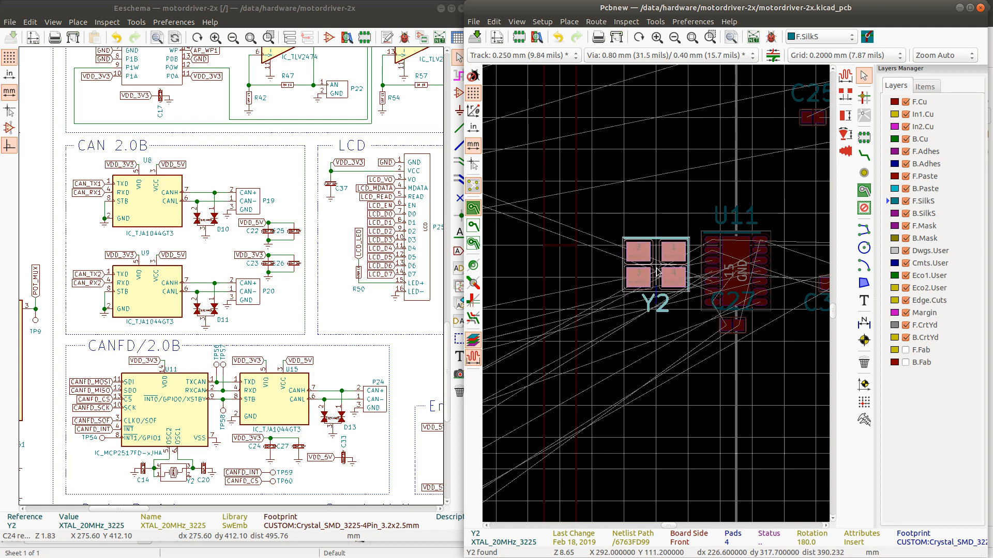
pyautogui.click(660, 288)
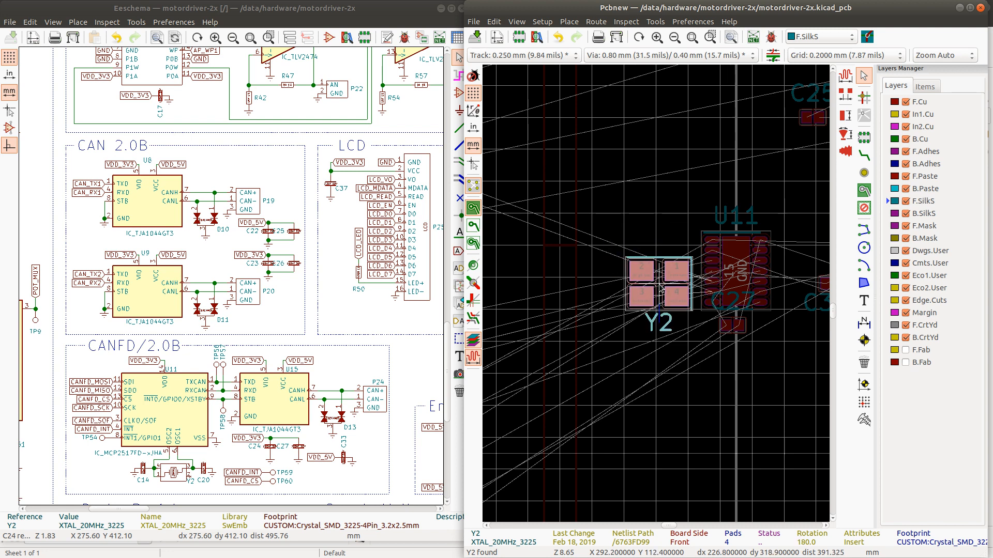
pyautogui.press('t')
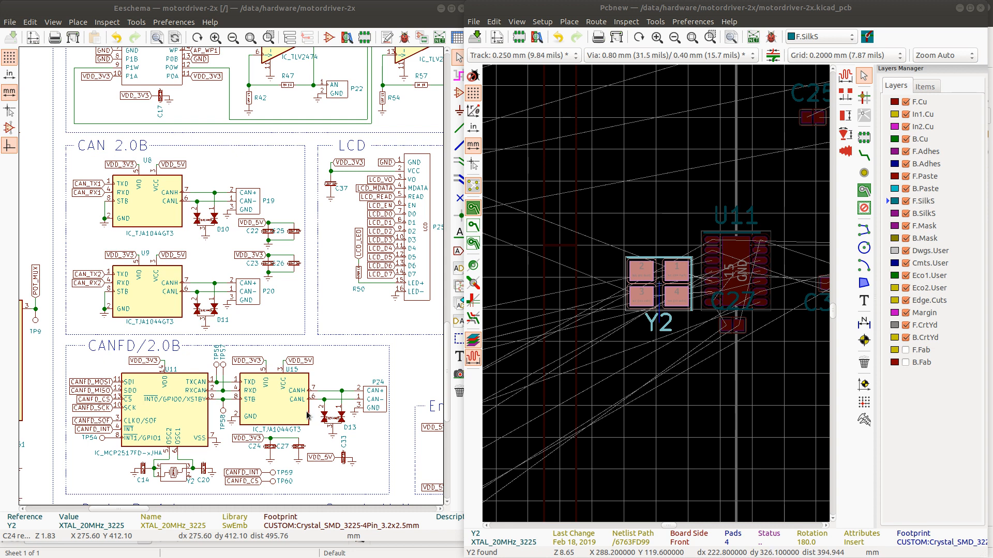
# - Locate capacitor C14 from the schematic and place its footprint just above crystal Y2, beside Y2's pad 1
pyautogui.click(144, 472)
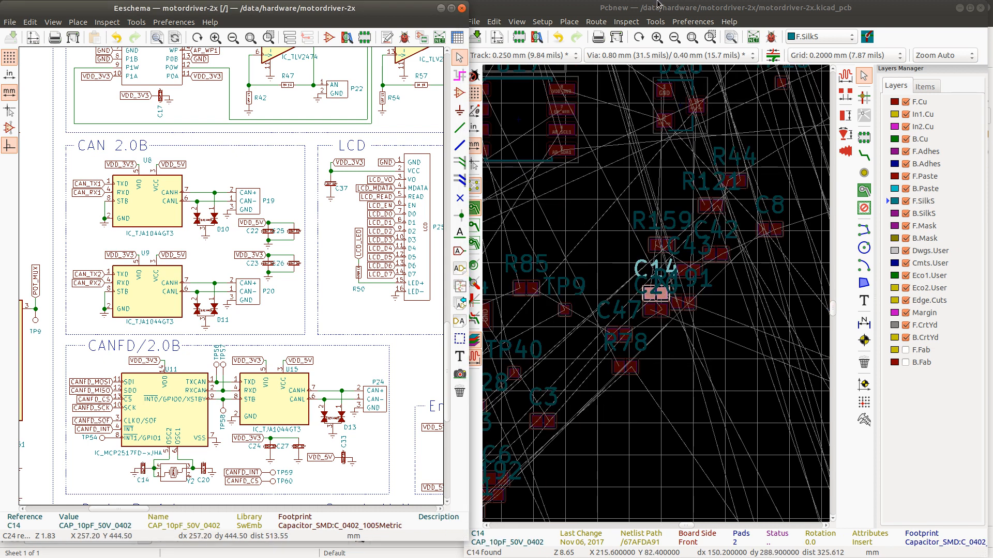
pyautogui.moveTo(655, 11); pyautogui.dragTo(660, 20)
pyautogui.scroll(-4, 662, 310)
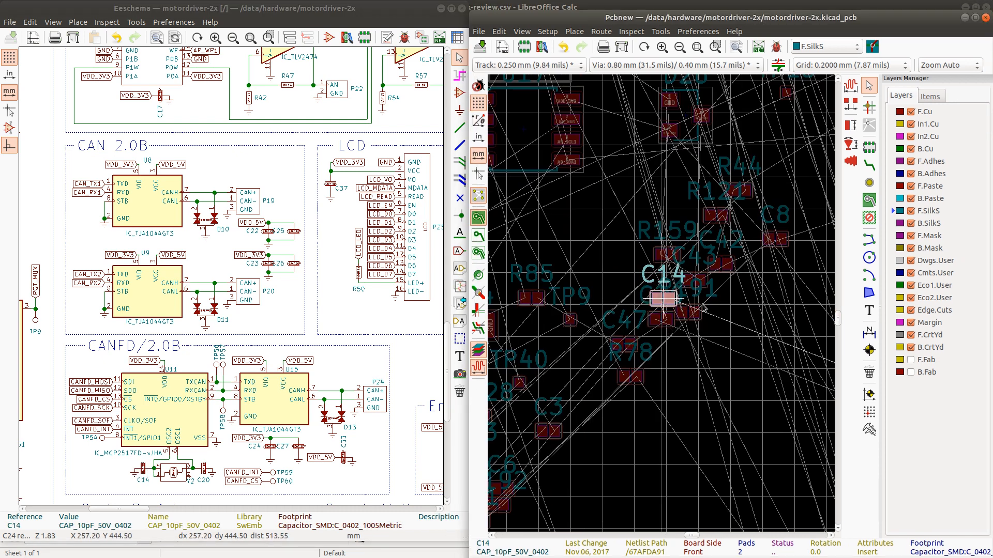
pyautogui.scroll(3, 662, 308)
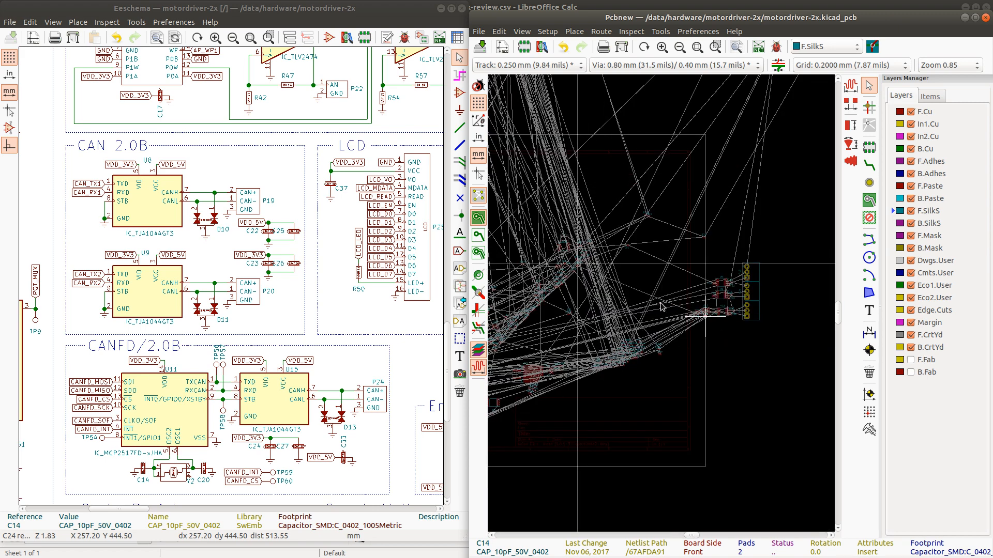
pyautogui.scroll(2, 662, 306)
pyautogui.scroll(3, 663, 307)
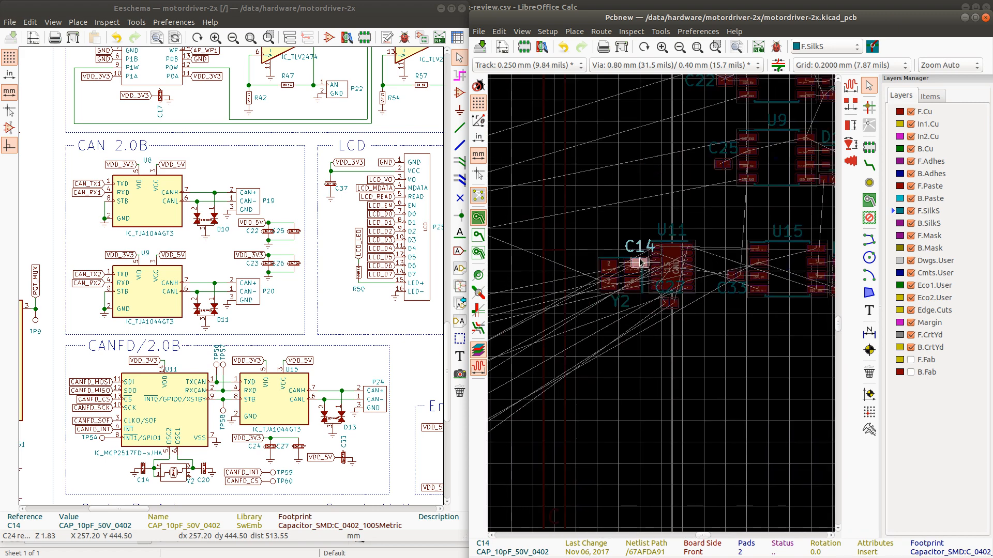
pyautogui.moveTo(662, 321); pyautogui.dragTo(645, 480)
pyautogui.moveTo(601, 300); pyautogui.dragTo(615, 279)
# - Locate capacitor C20 from the schematic and place its footprint, unrotated, just below crystal Y2, beside Y2's pad 3
pyautogui.click(206, 474)
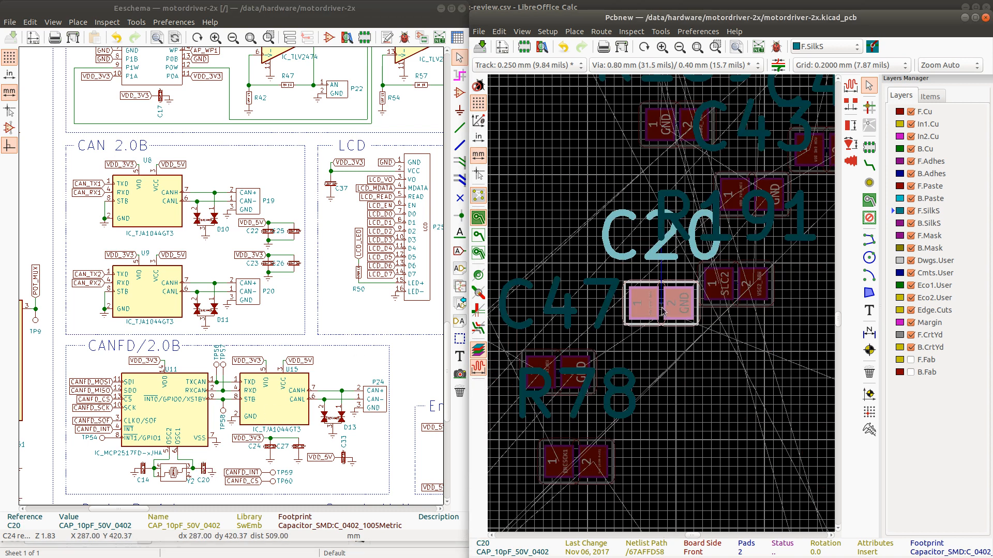
pyautogui.scroll(-8, 662, 310)
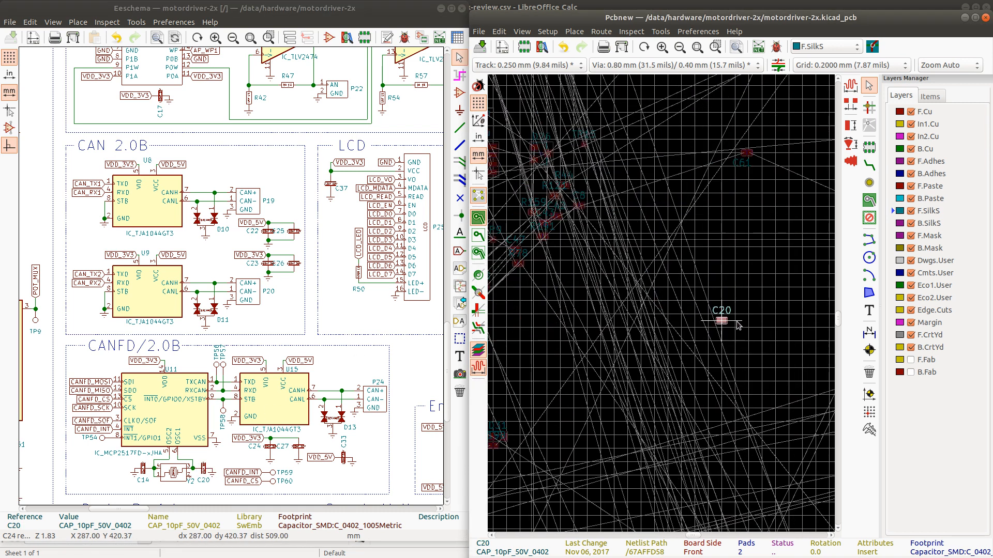
pyautogui.scroll(8, 672, 315)
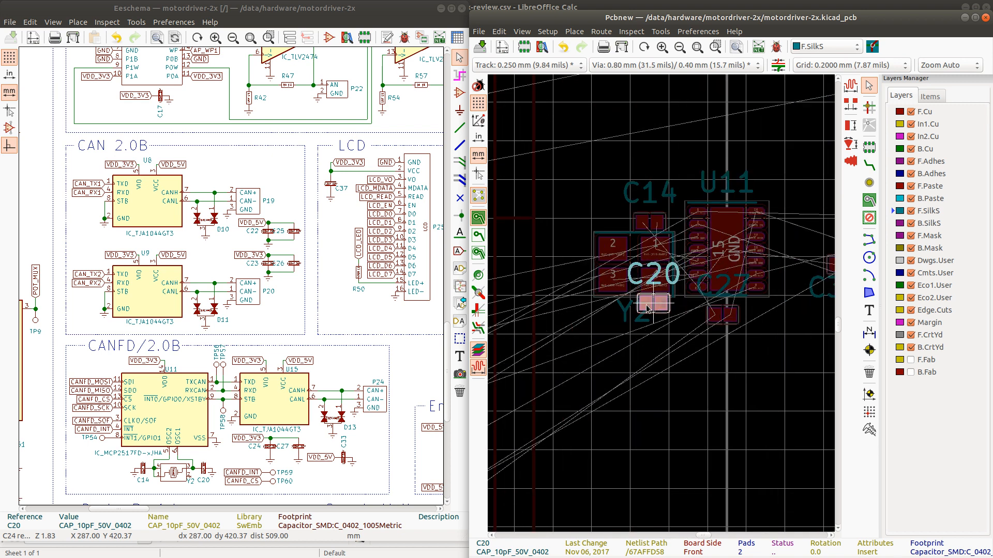
pyautogui.press('r')
pyautogui.press('r')
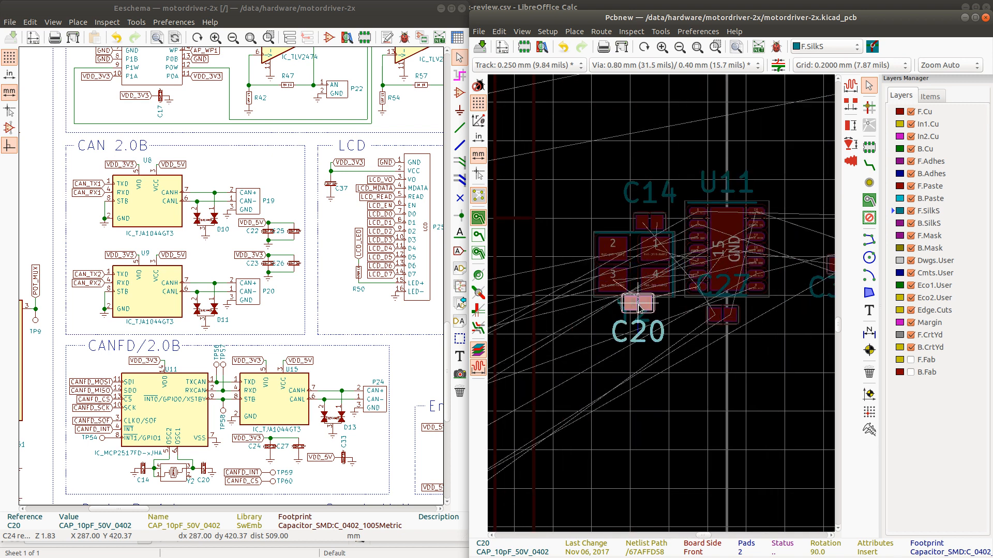
pyautogui.press('r')
pyautogui.press('r')
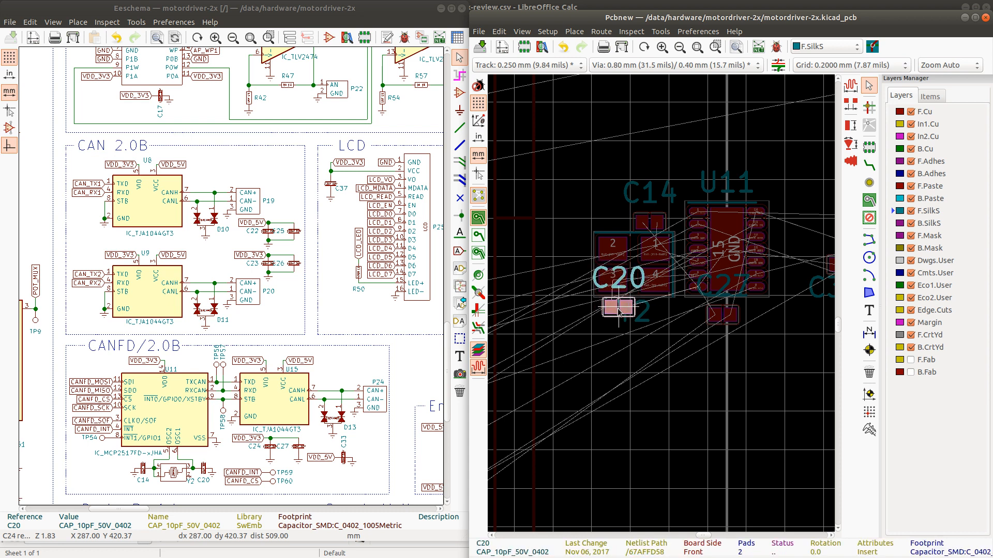
pyautogui.click(618, 309)
# - Move Y2's reference text beside its pad 2, clear of the crystal, and C20's reference text beside C20 on its U11 side
pyautogui.click(646, 312)
pyautogui.press('m')
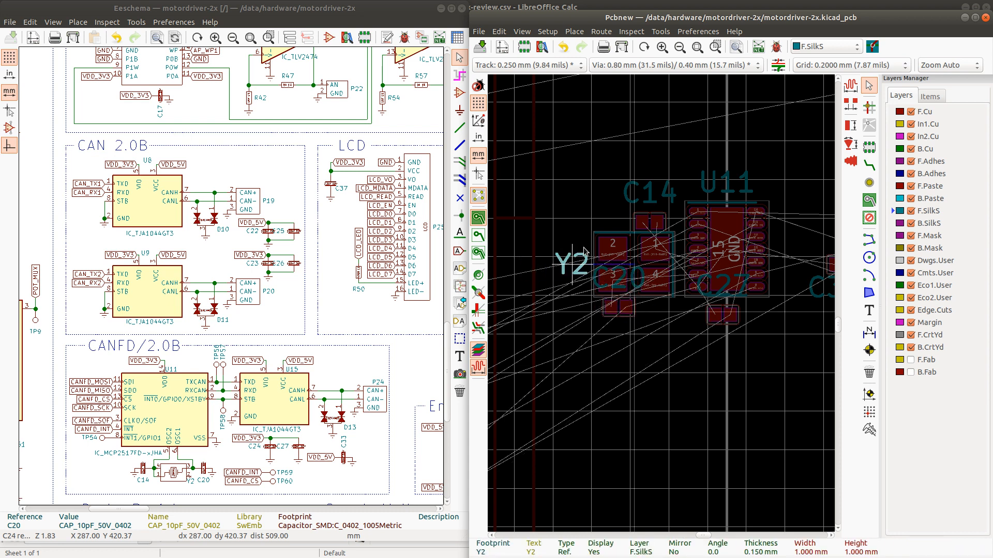
pyautogui.click(580, 247)
pyautogui.click(595, 280)
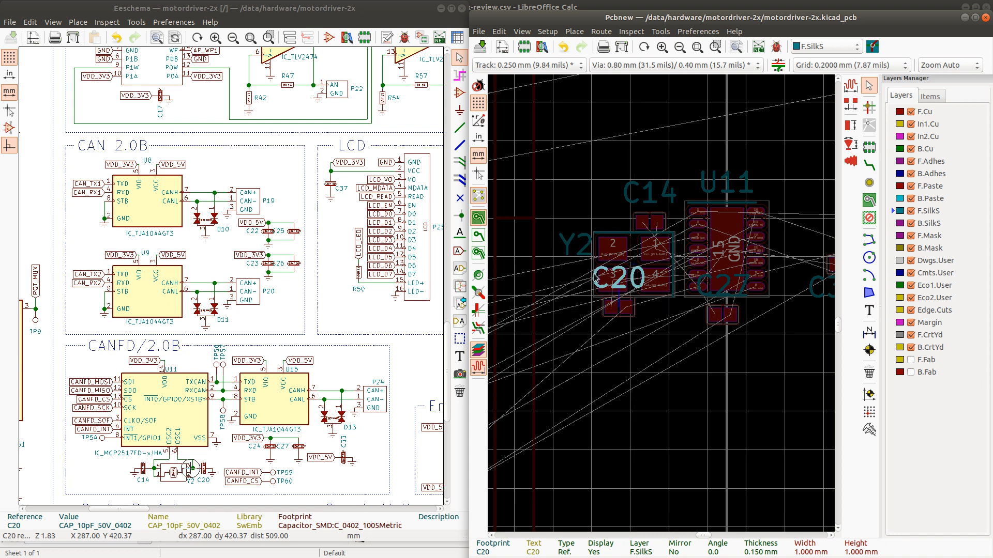
pyautogui.press('m')
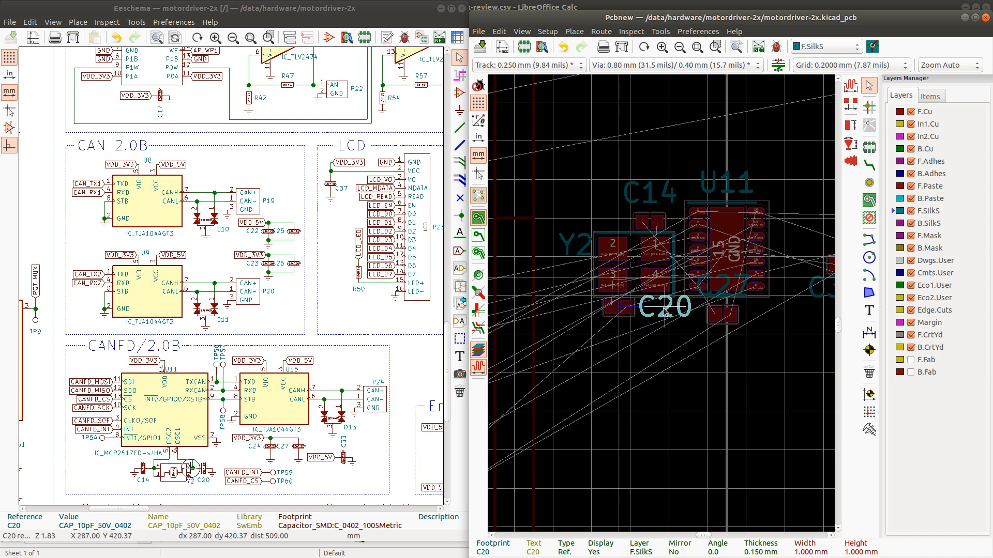
pyautogui.click(662, 310)
# - Move C27's reference text off U11 to sit beside capacitor C27, on the side away from C20
pyautogui.click(726, 288)
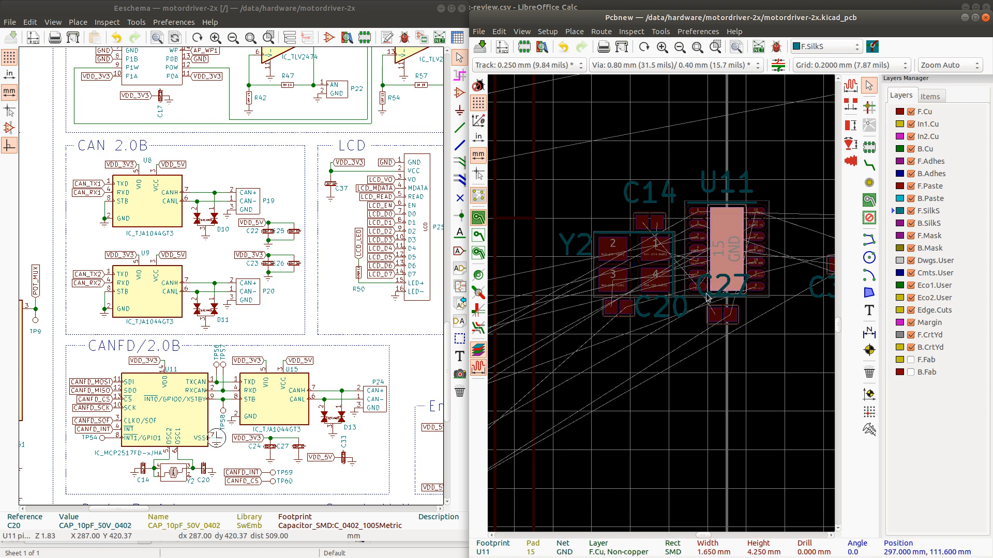
pyautogui.click(705, 295)
pyautogui.press('m')
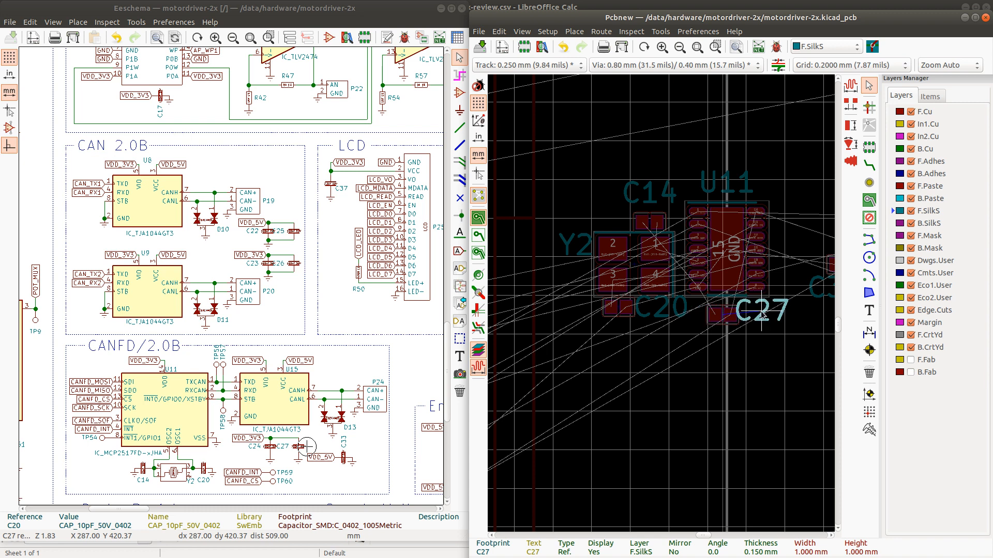
pyautogui.click(767, 320)
# - Rotate capacitor C27 180 degrees and place it beside U11's pad 14, with its VDD_3V3 pad facing U11
pyautogui.click(722, 315)
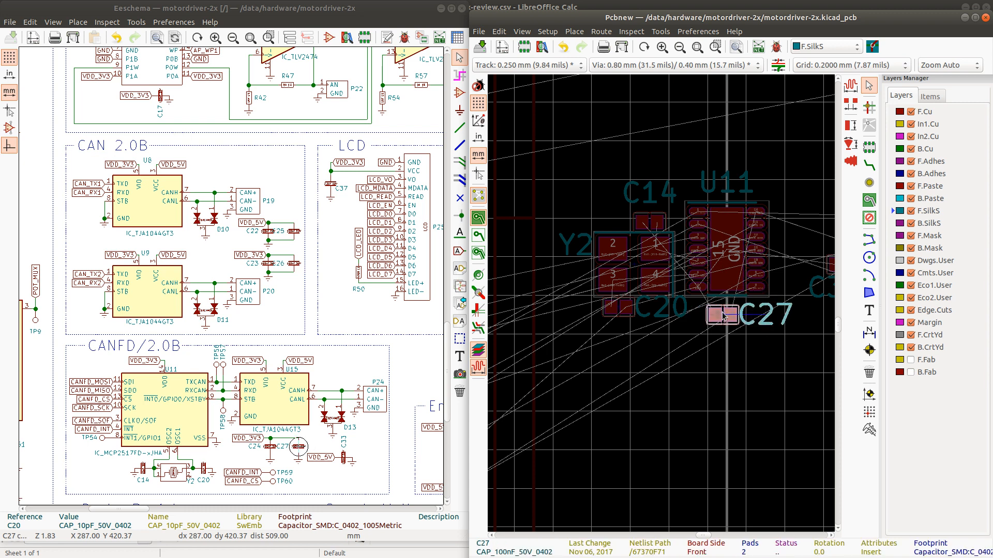
pyautogui.press('m')
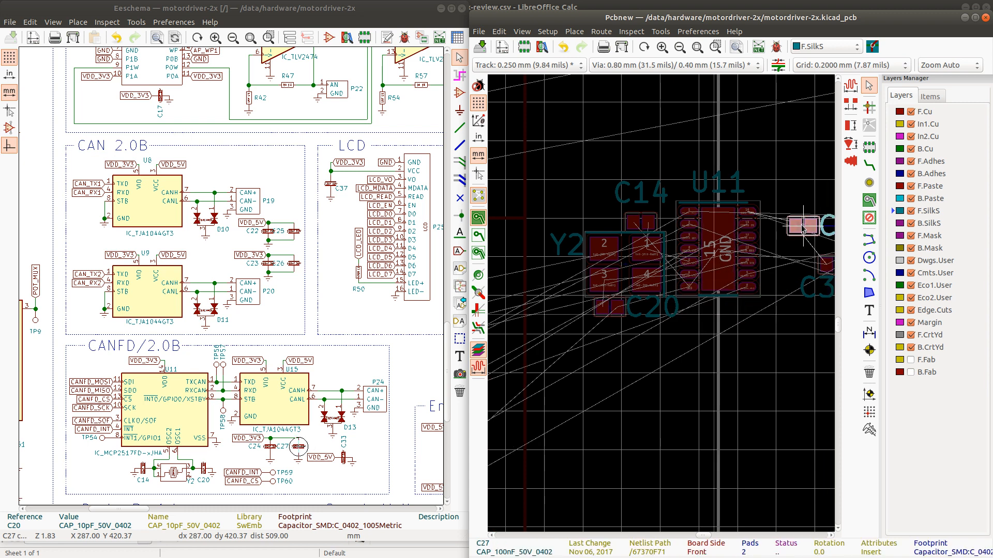
pyautogui.scroll(4, 768, 222)
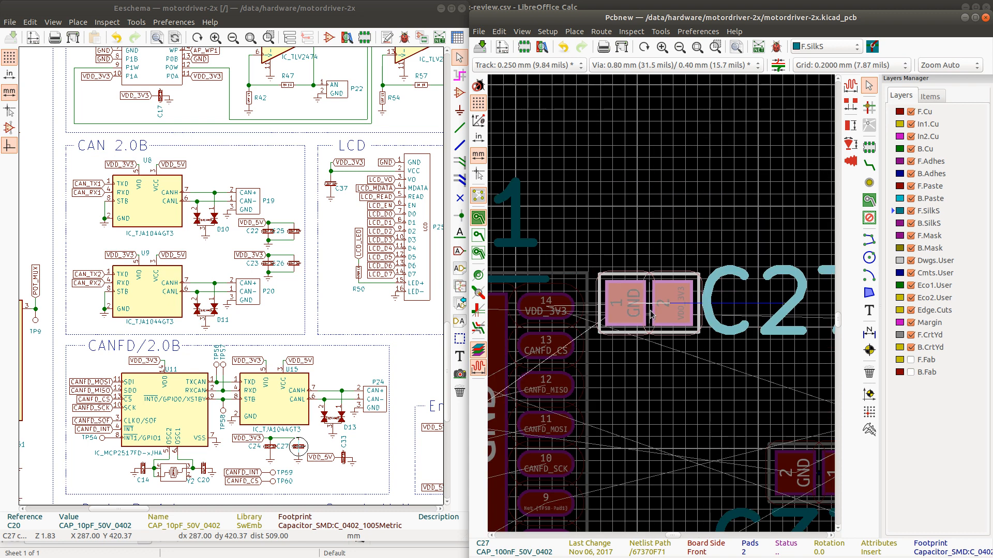
pyautogui.press('r')
pyautogui.press('r')
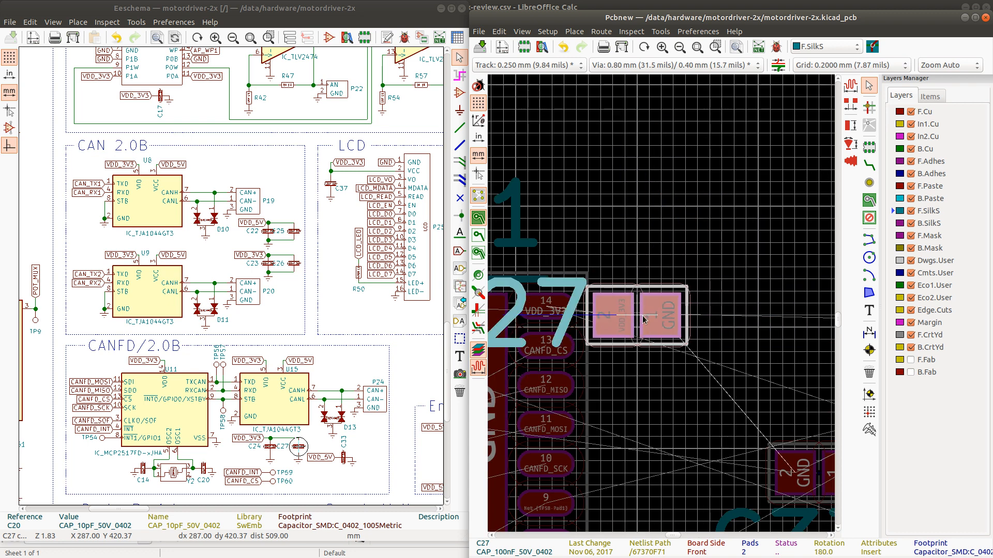
pyautogui.click(651, 316)
# - Move C27's reference text off U11's pads to the side of C27 facing U15
pyautogui.click(584, 303)
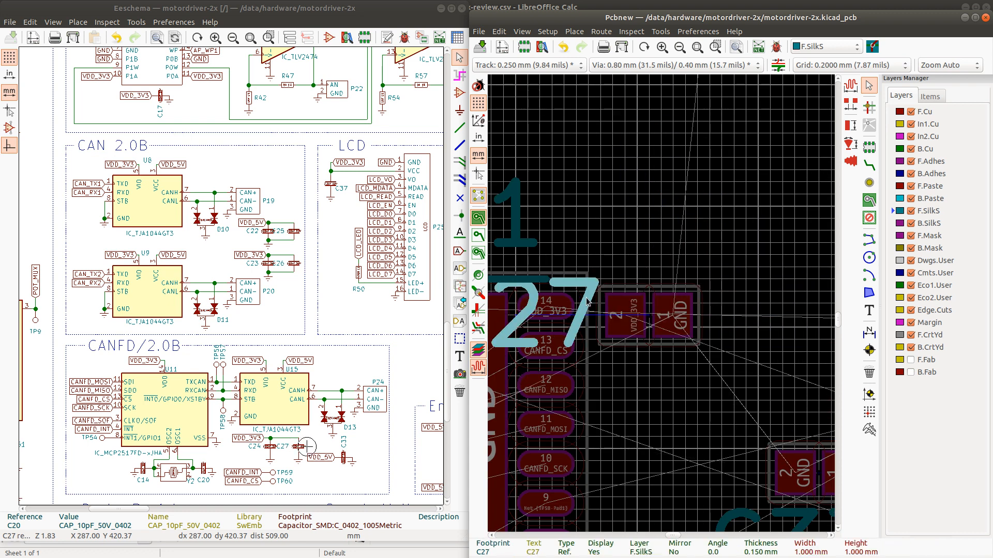
pyautogui.press('m')
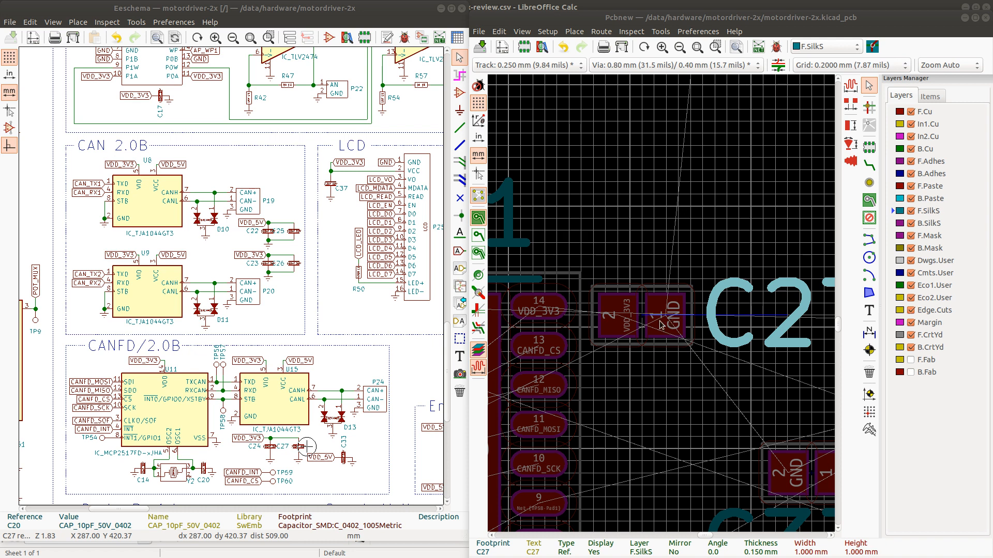
pyautogui.scroll(-4, 661, 324)
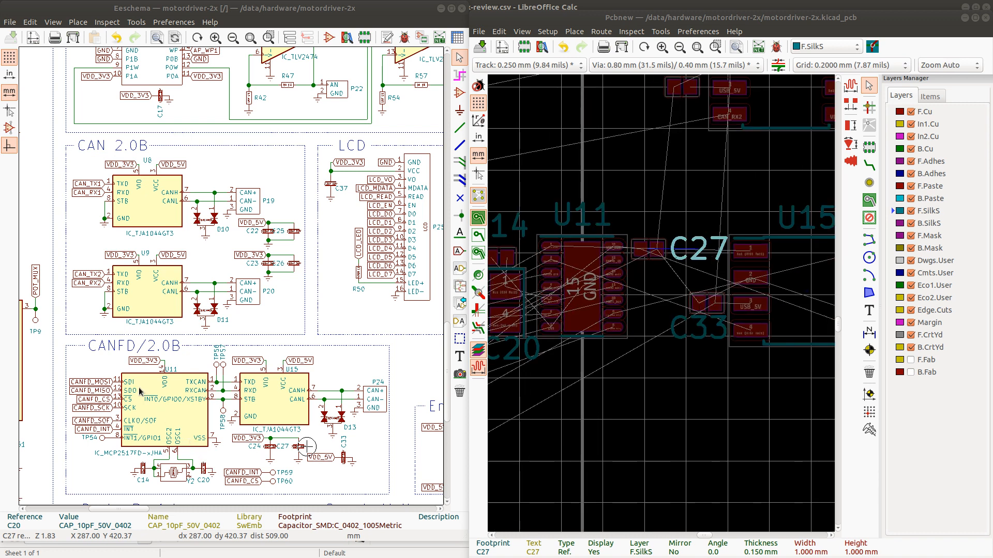
# - Locate test point TP59 from the schematic and place its footprint above the gap between C14 and U11
pyautogui.click(274, 477)
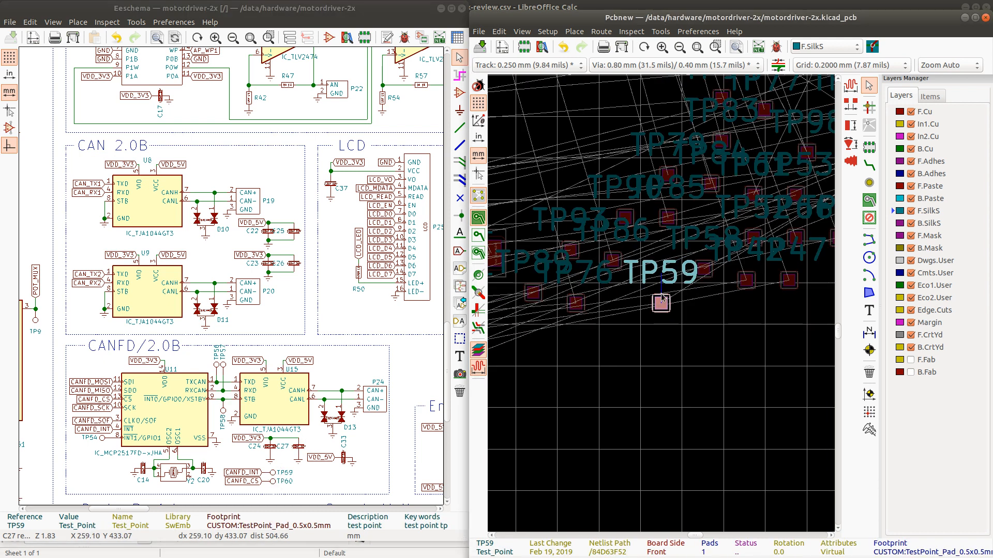
pyautogui.scroll(-5, 670, 313)
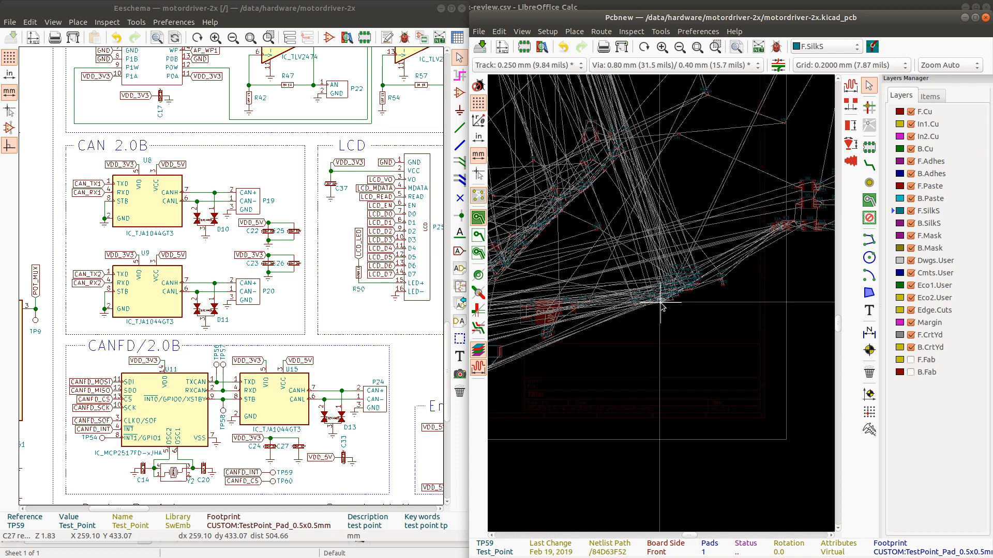
pyautogui.scroll(5, 660, 306)
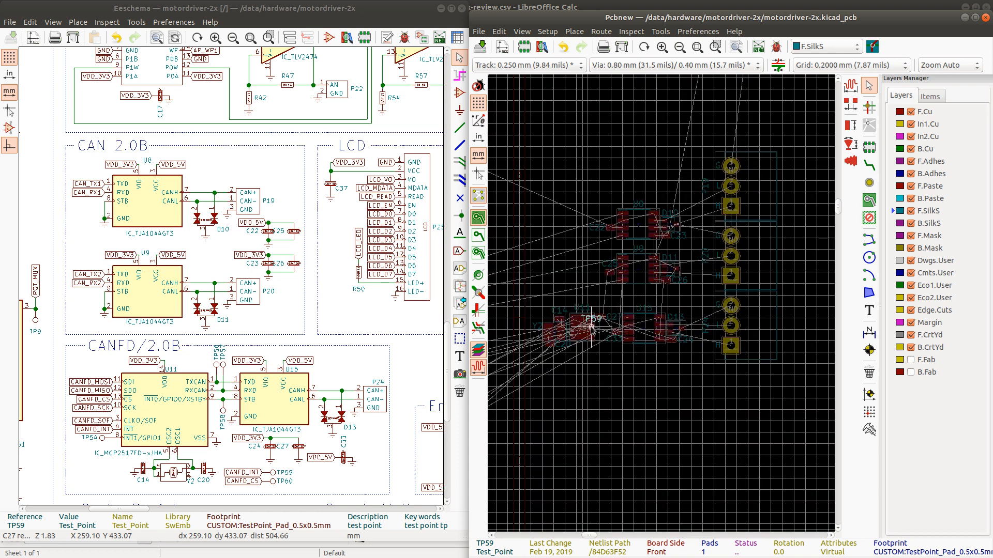
pyautogui.moveTo(600, 261); pyautogui.dragTo(602, 236)
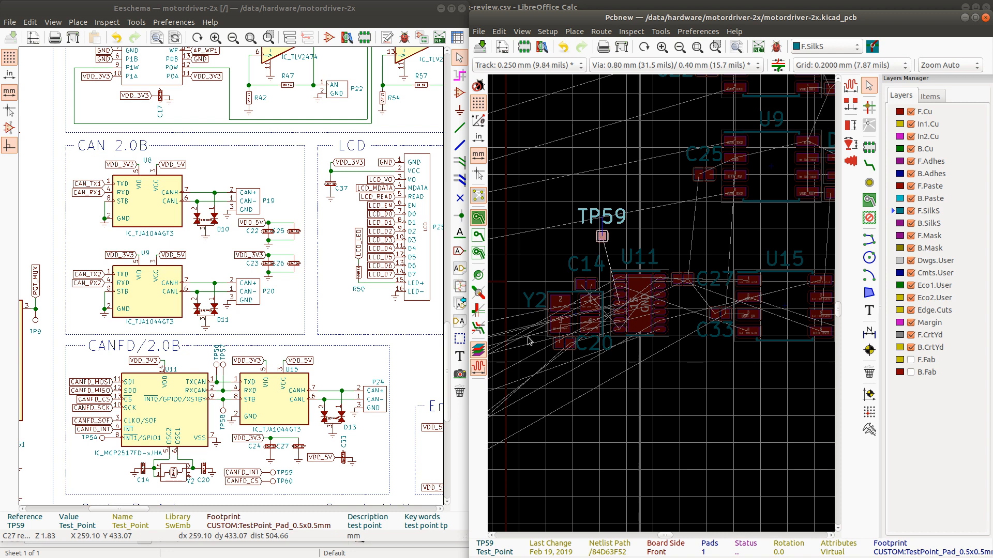
# - Locate test point TP60 from the schematic and place it level with TP59, above U11's pad 14 side
pyautogui.click(274, 482)
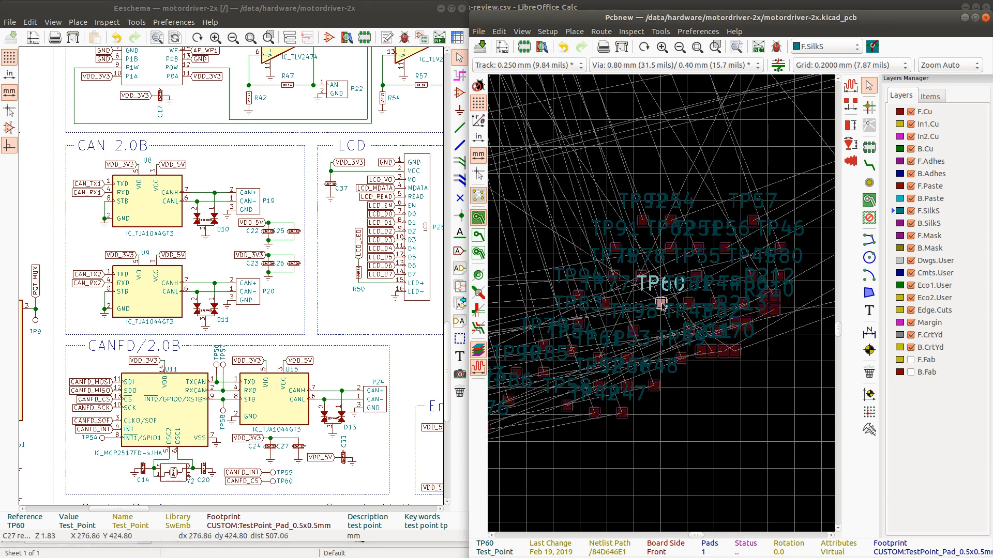
pyautogui.scroll(5, 661, 304)
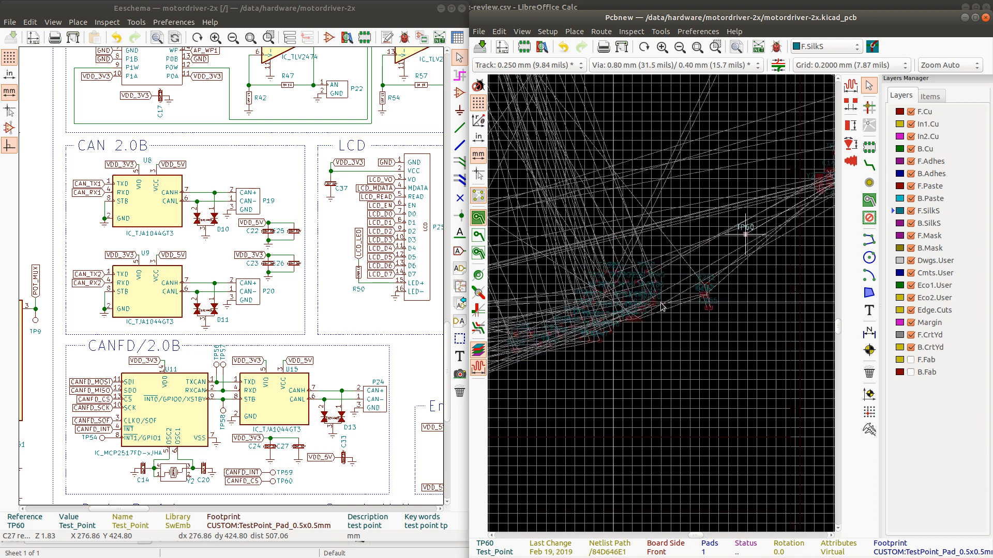
pyautogui.scroll(5, 722, 266)
pyautogui.scroll(3, 589, 356)
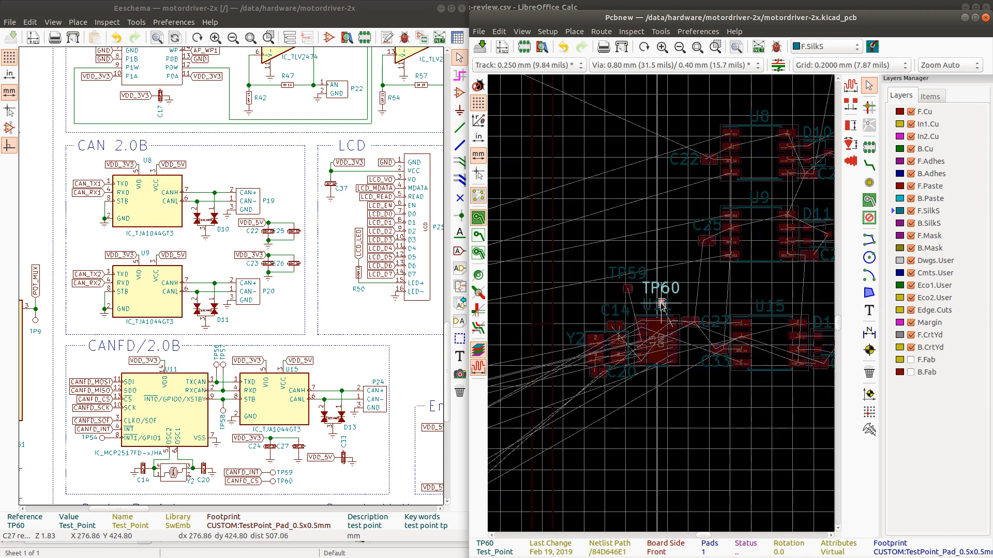
pyautogui.click(681, 276)
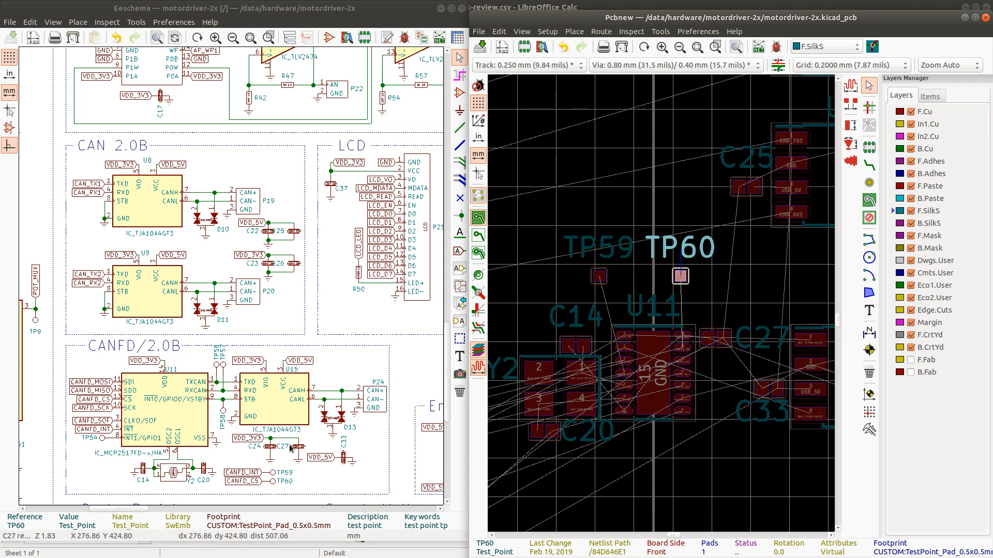
# - Locate test point TP57 from the schematic and place it in the row between TP59 and TP60, close beside TP59
pyautogui.click(221, 365)
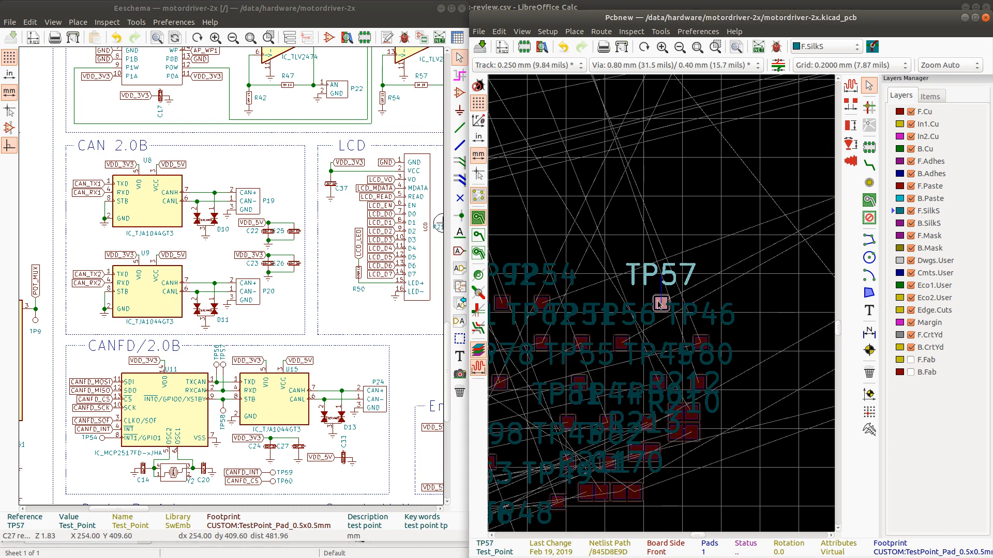
pyautogui.scroll(-4, 661, 304)
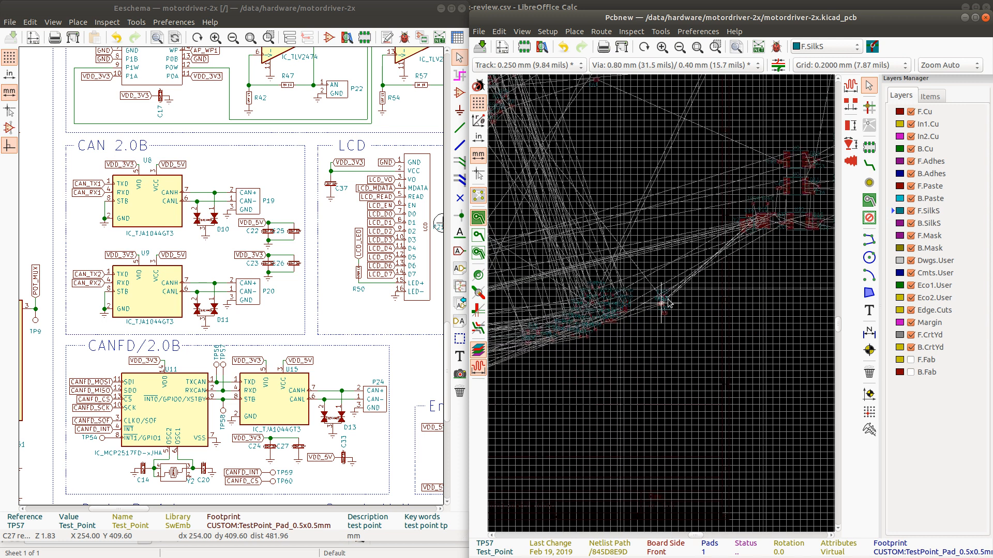
pyautogui.scroll(4, 665, 303)
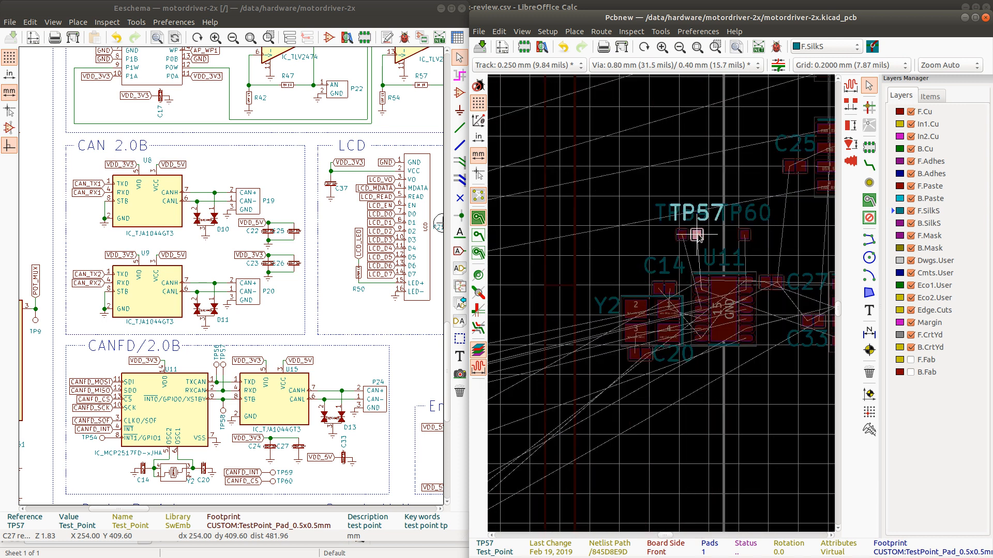
pyautogui.click(697, 236)
# - Locate test point TP56 from the schematic and place it in the row above U11, beside TP57 on its TP60 side
pyautogui.click(218, 368)
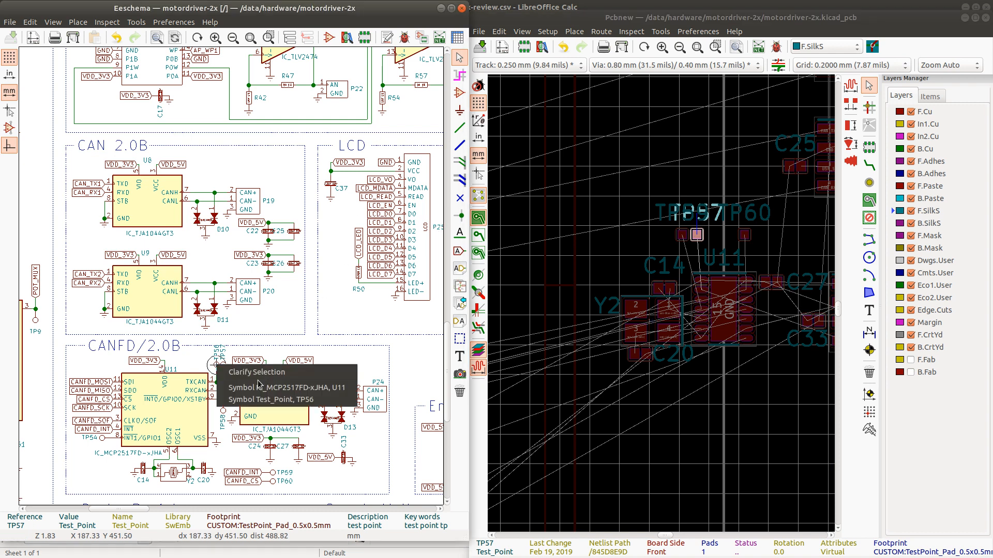
pyautogui.click(261, 399)
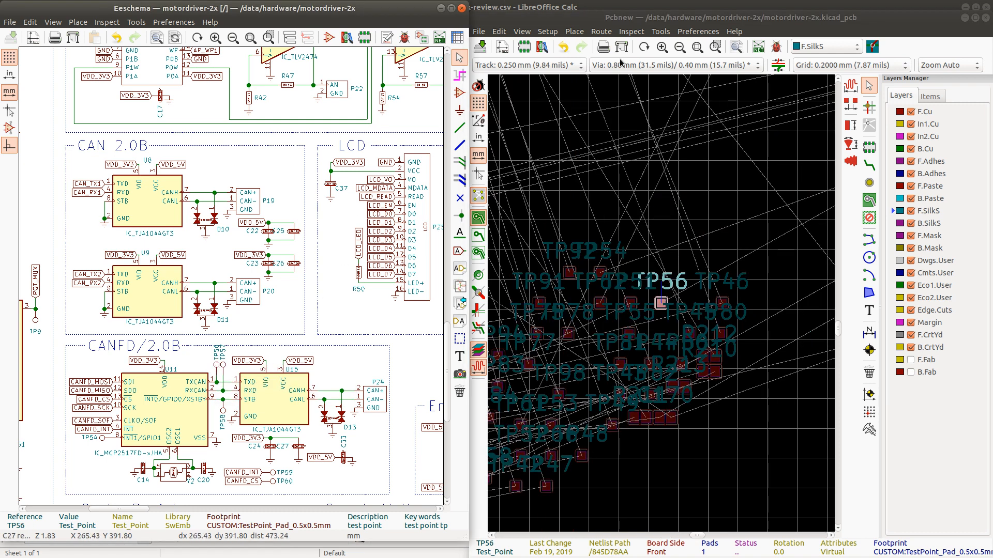
pyautogui.click(643, 22)
pyautogui.press('m')
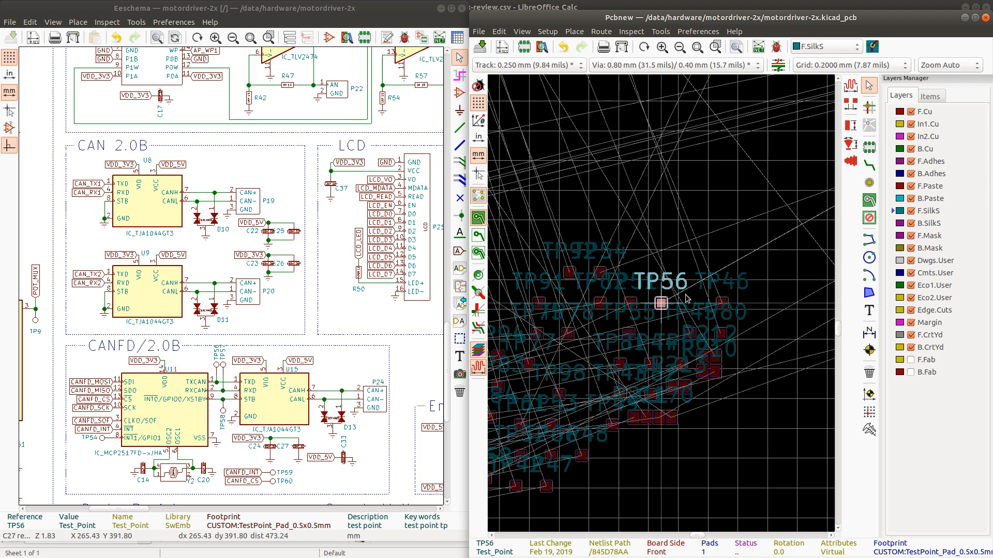
pyautogui.scroll(-4, 661, 304)
pyautogui.scroll(4, 817, 206)
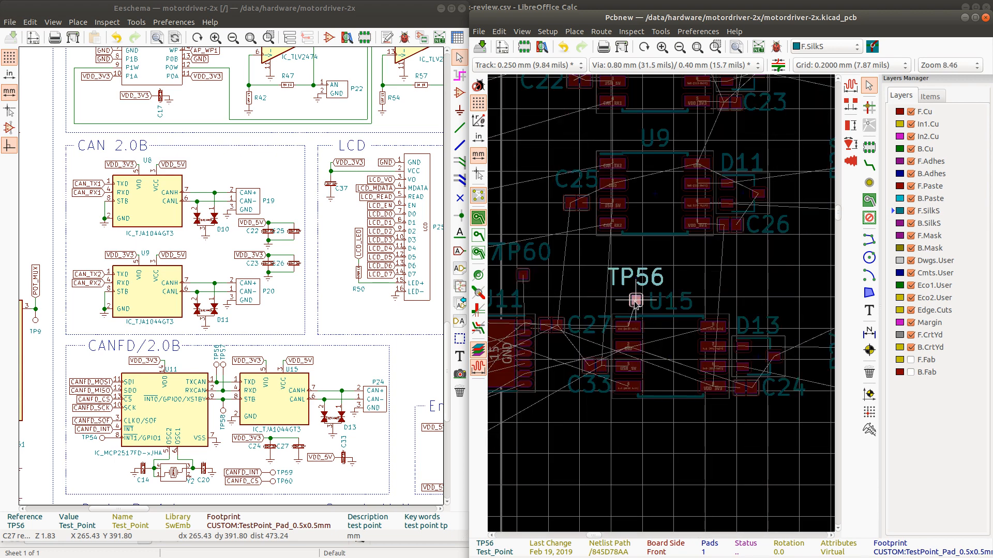
pyautogui.scroll(-1, 559, 304)
pyautogui.scroll(3, 713, 294)
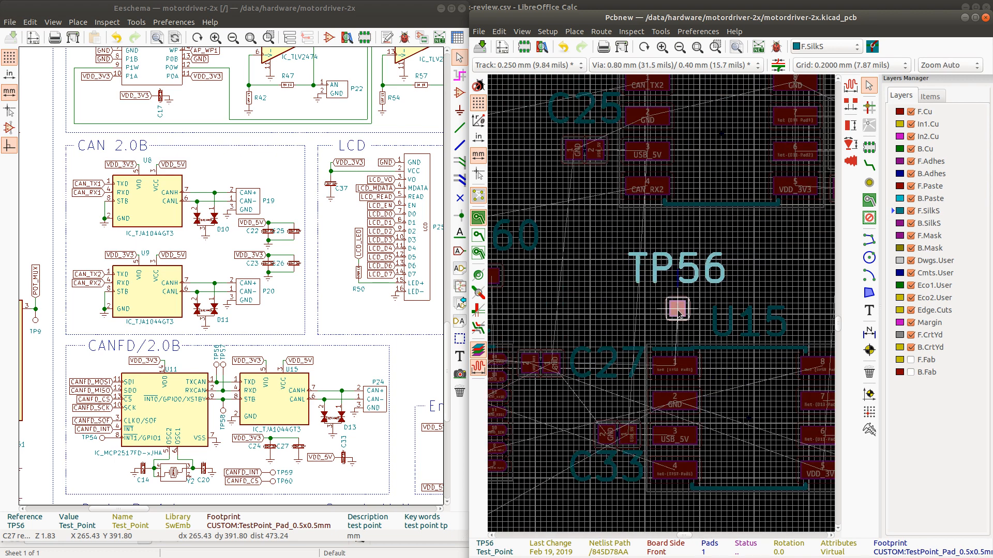
pyautogui.scroll(-3, 675, 310)
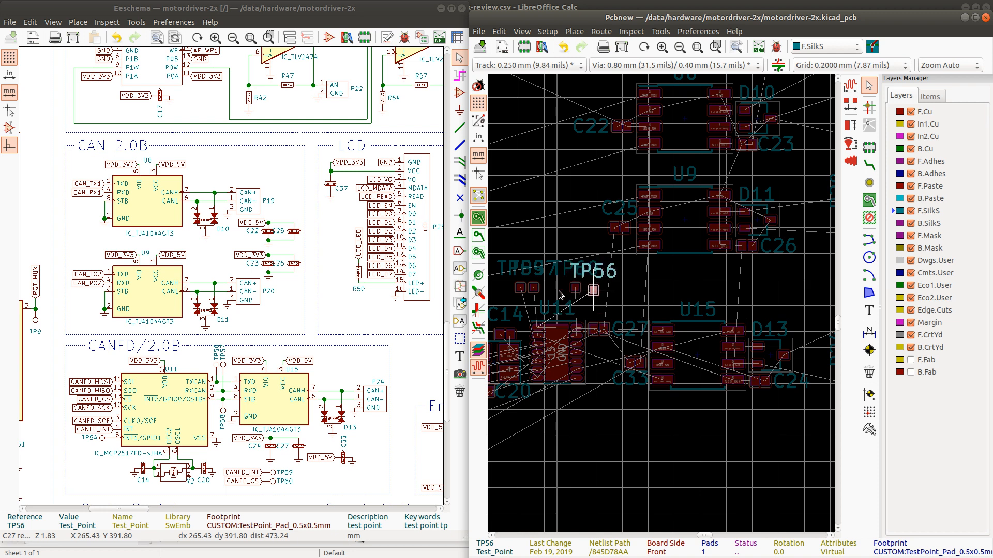
pyautogui.scroll(3, 550, 290)
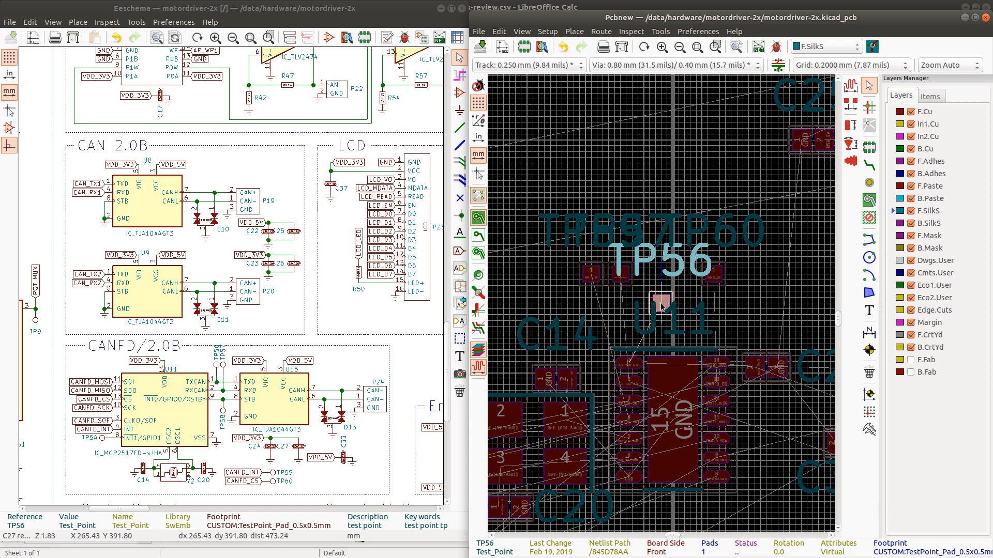
pyautogui.scroll(1, 649, 362)
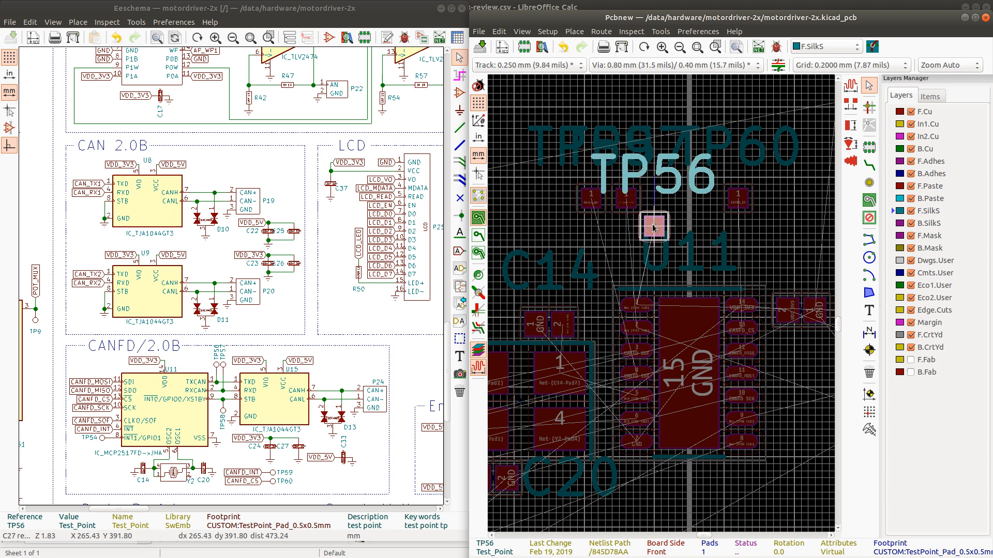
pyautogui.click(661, 198)
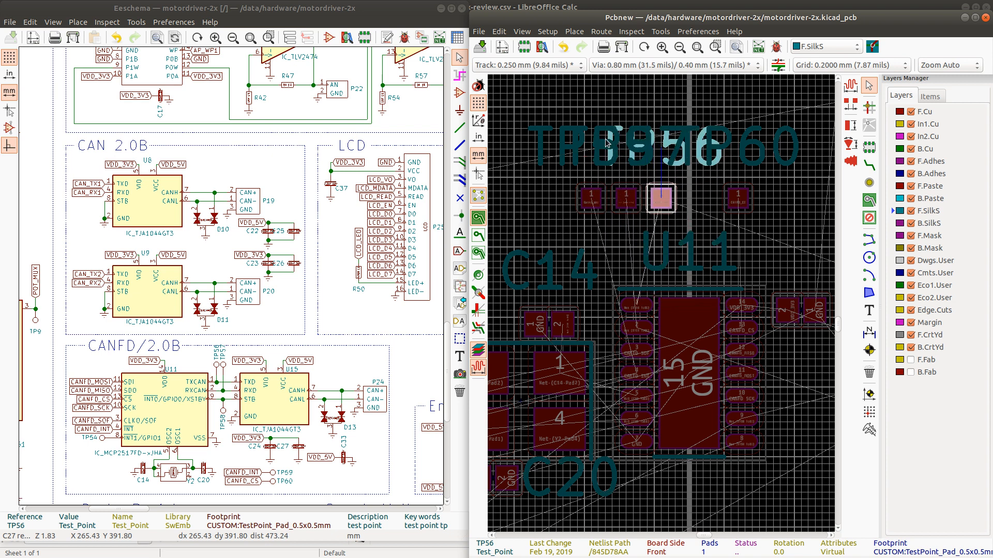
# - Rotate TP59's reference text 90 degrees and place it vertically above TP59's pad
pyautogui.click(554, 160)
pyautogui.press('m')
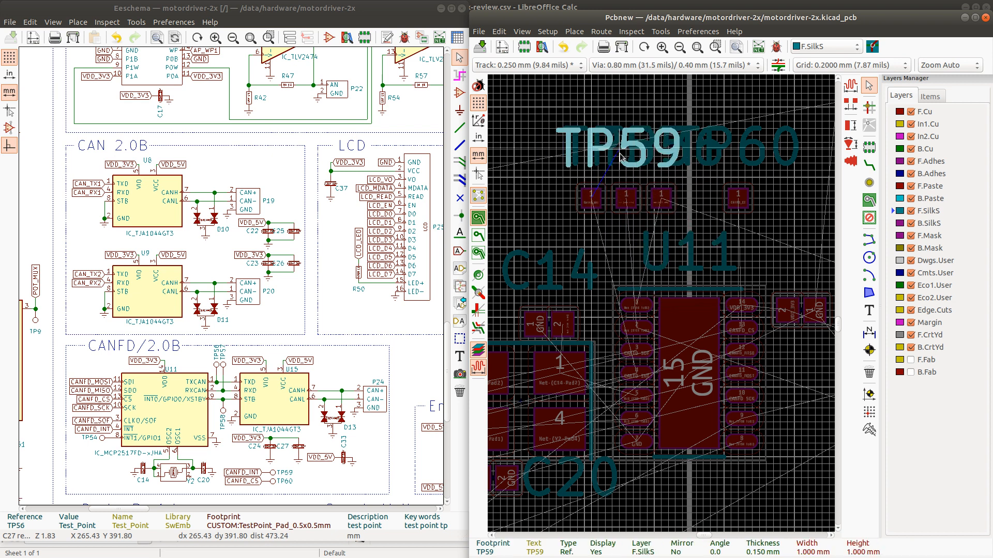
pyautogui.press('r')
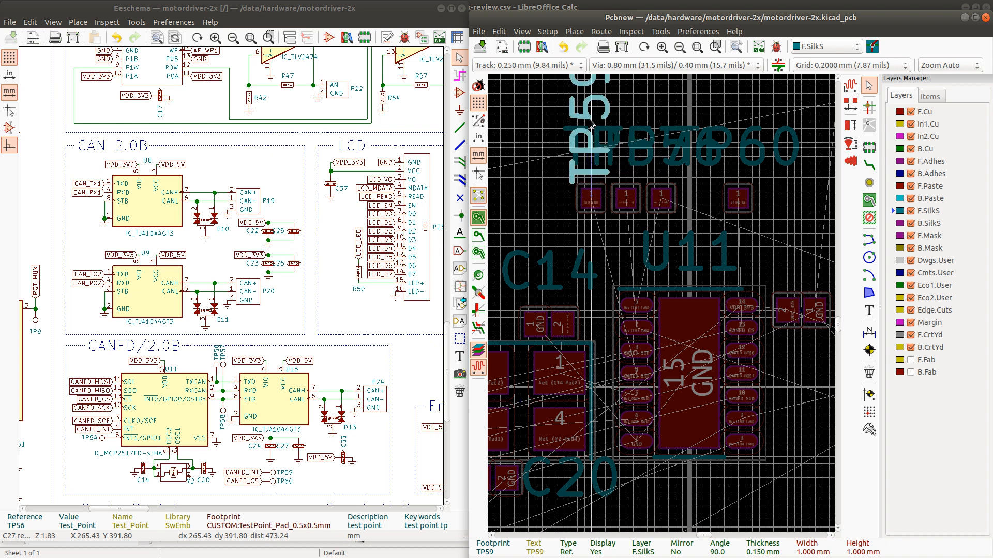
pyautogui.click(592, 126)
# - Rotate TP57's reference text 90 degrees and place it vertically above TP57's pad, beside TP59's text
pyautogui.click(611, 140)
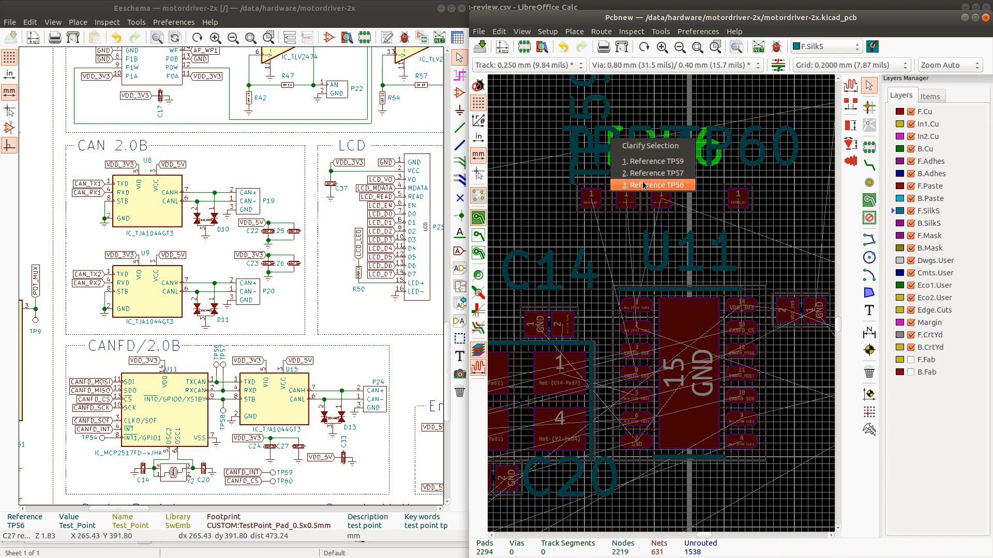
pyautogui.click(641, 174)
pyautogui.press('r')
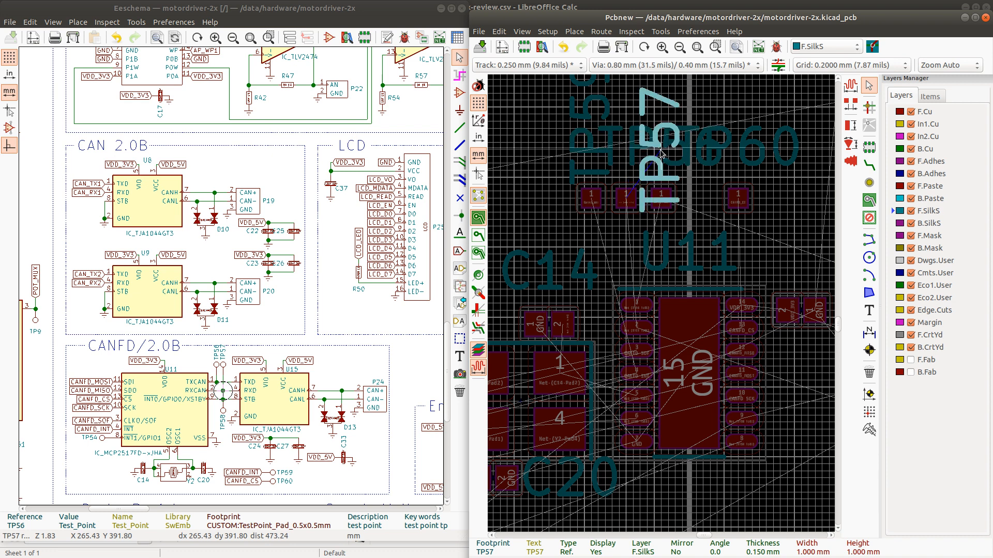
pyautogui.click(629, 125)
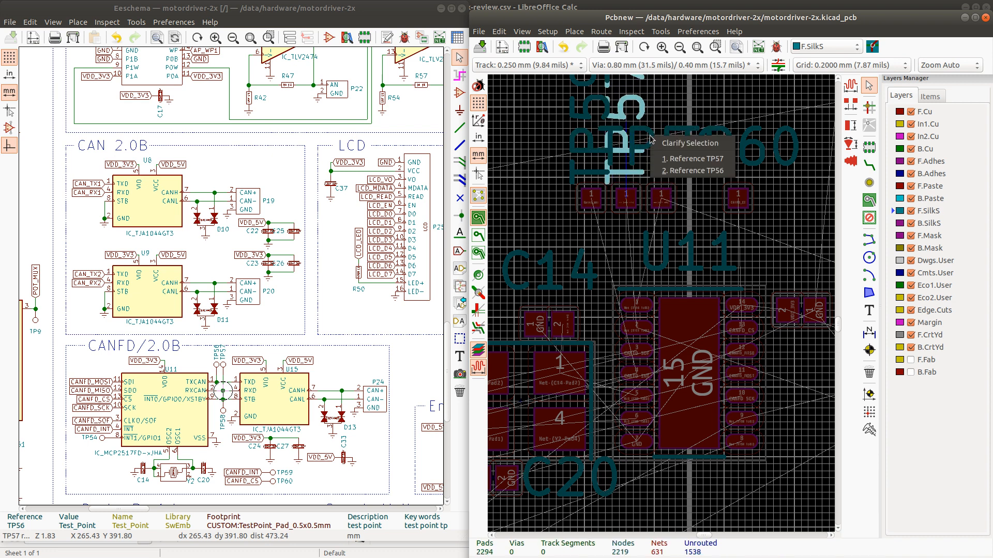
# - Rotate the TP56 and TP60 reference texts 90 degrees so each stands vertically above its own pad
pyautogui.click(677, 106)
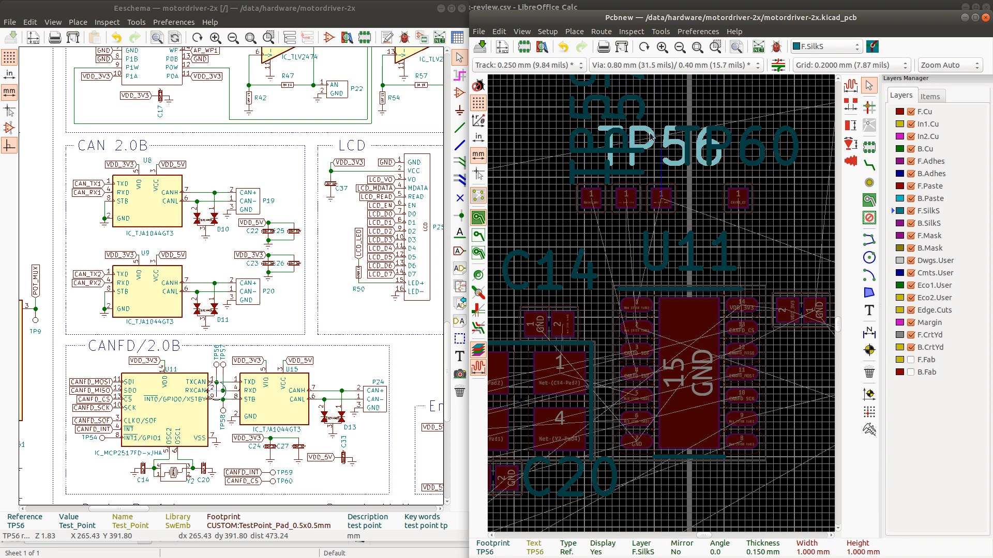
pyautogui.press('r')
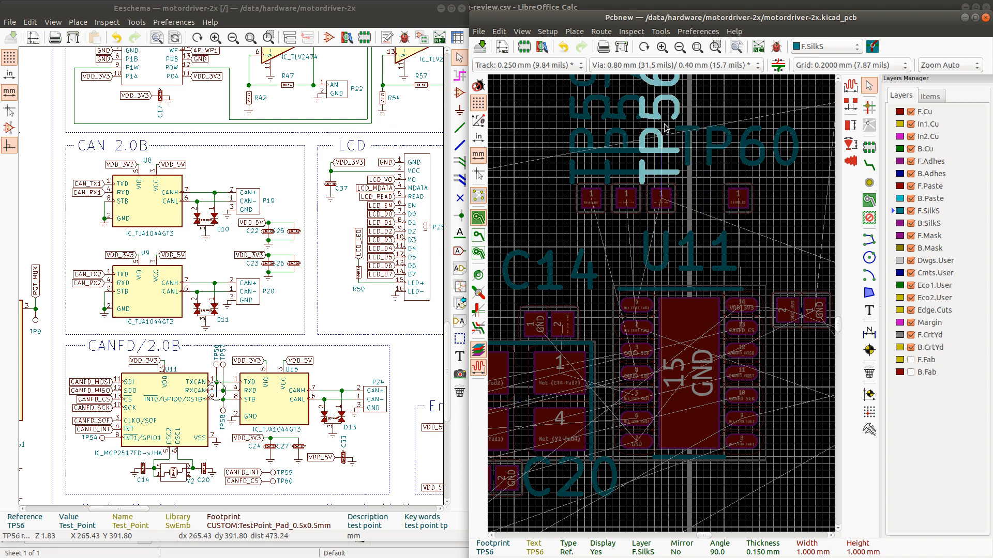
pyautogui.click(716, 141)
pyautogui.press('m')
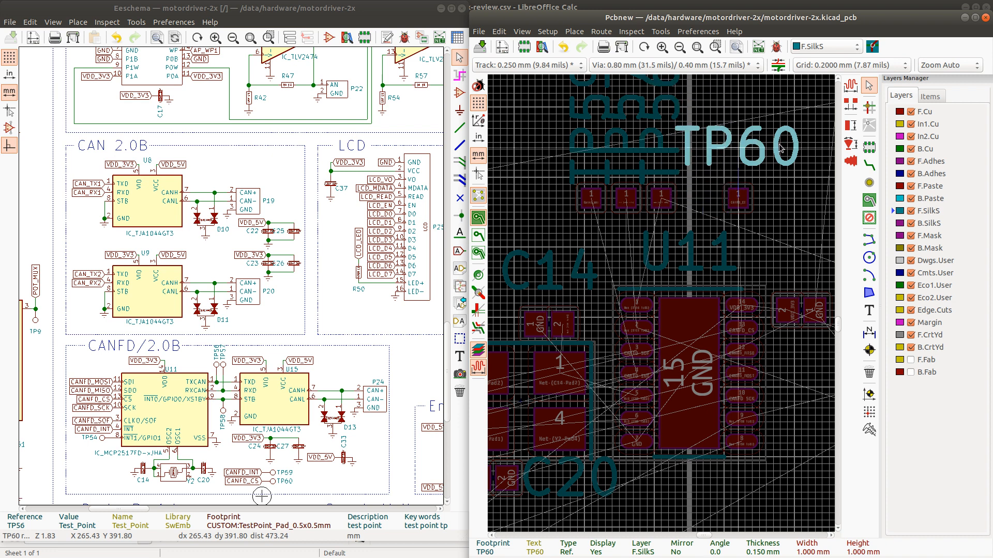
pyautogui.press('r')
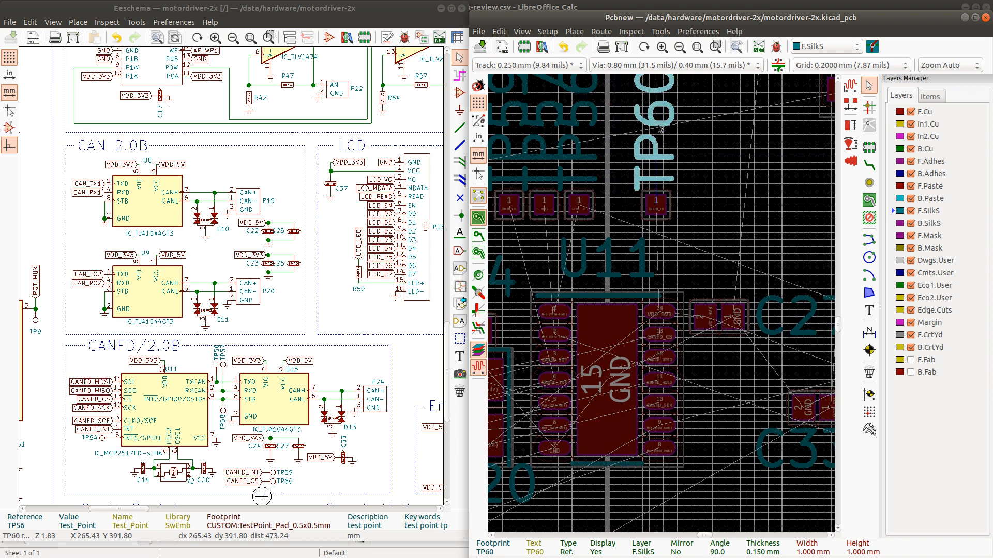
pyautogui.click(658, 125)
# - Move test point TP60 close beside TP56 to complete the evenly spaced row of test points above U11
pyautogui.click(655, 204)
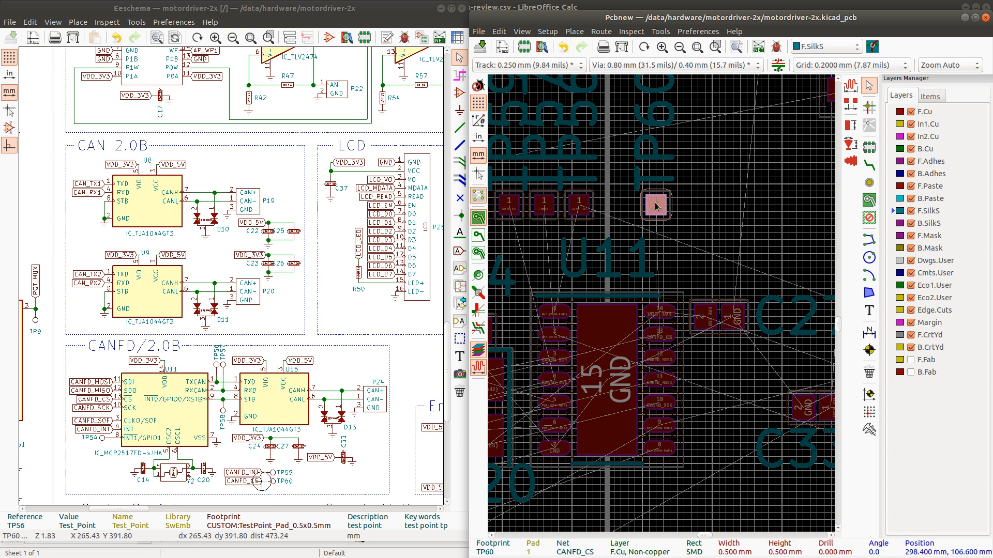
pyautogui.press('m')
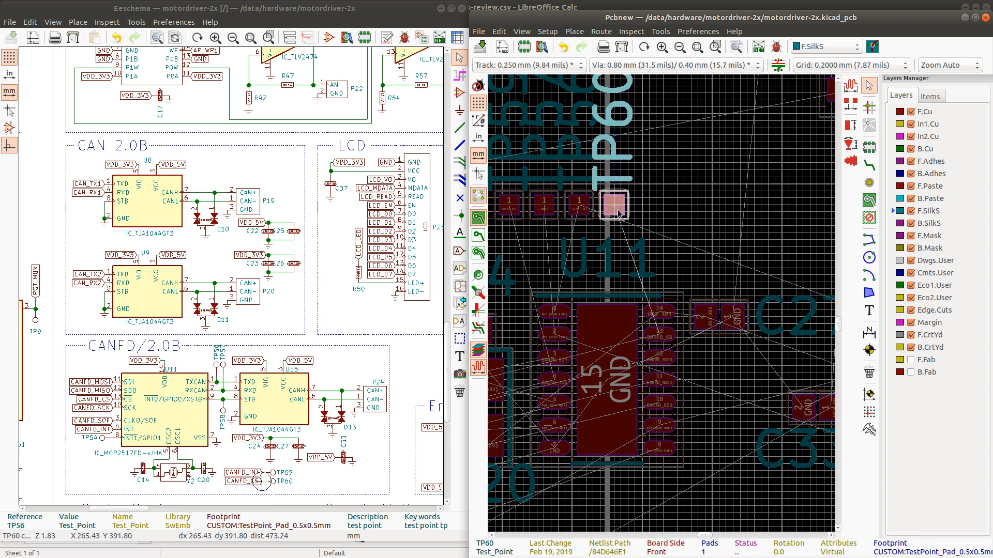
pyautogui.click(618, 213)
# - Move transceiver U8 together with D10, C22 and C23 away from the U9 group so it sits level with connector P19
pyautogui.scroll(-5, 664, 310)
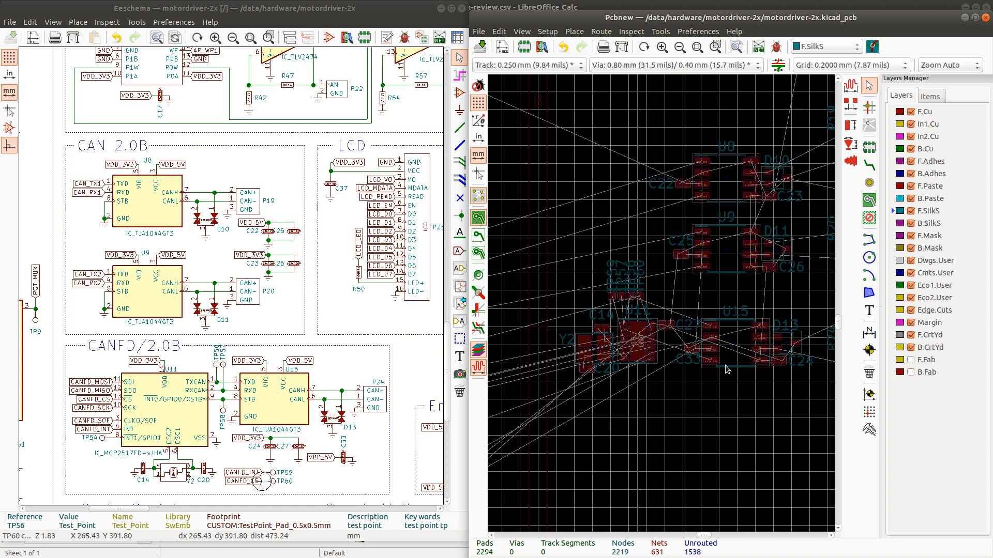
pyautogui.scroll(-3, 723, 314)
pyautogui.moveTo(624, 199); pyautogui.dragTo(693, 206)
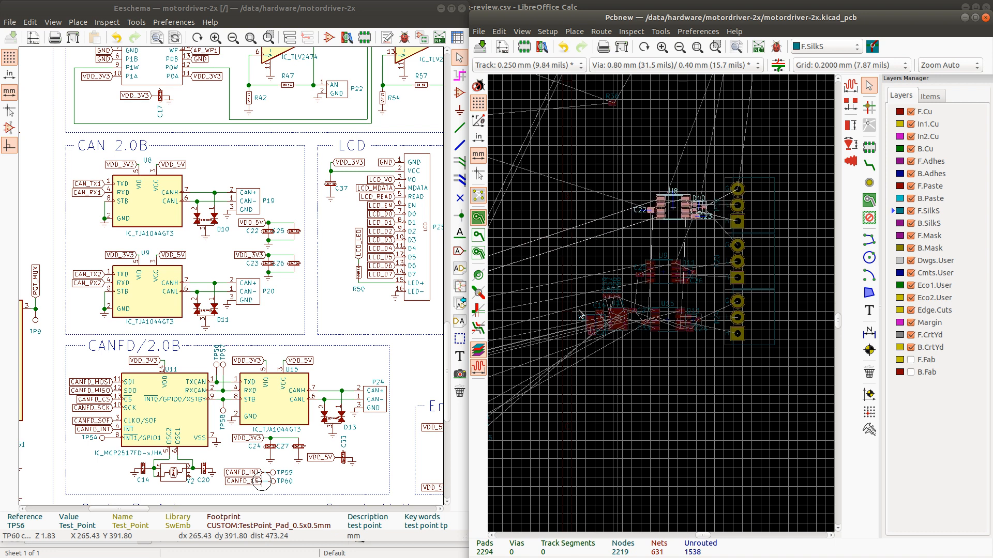
pyautogui.click(652, 245)
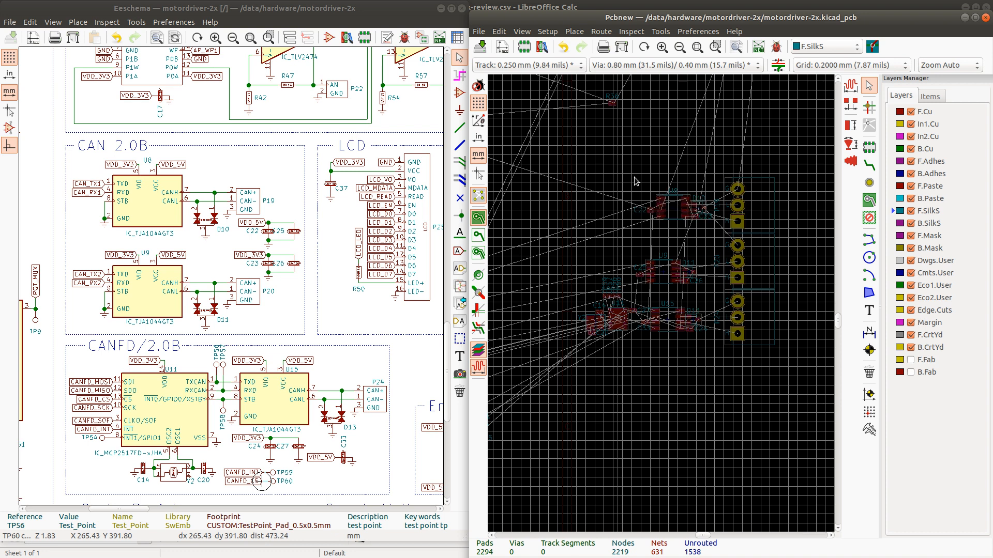
# - Try the U8 group with D10, C22 and C23 rotated 90 degrees and placed close beside P19
pyautogui.moveTo(636, 181); pyautogui.dragTo(709, 229)
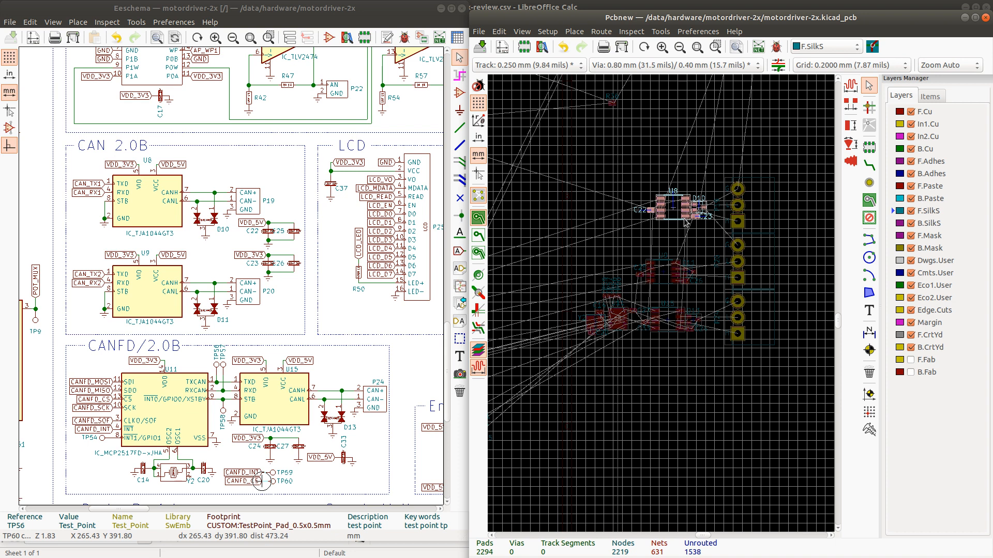
pyautogui.press('r')
pyautogui.moveTo(672, 228); pyautogui.dragTo(712, 205)
pyautogui.scroll(3, 712, 204)
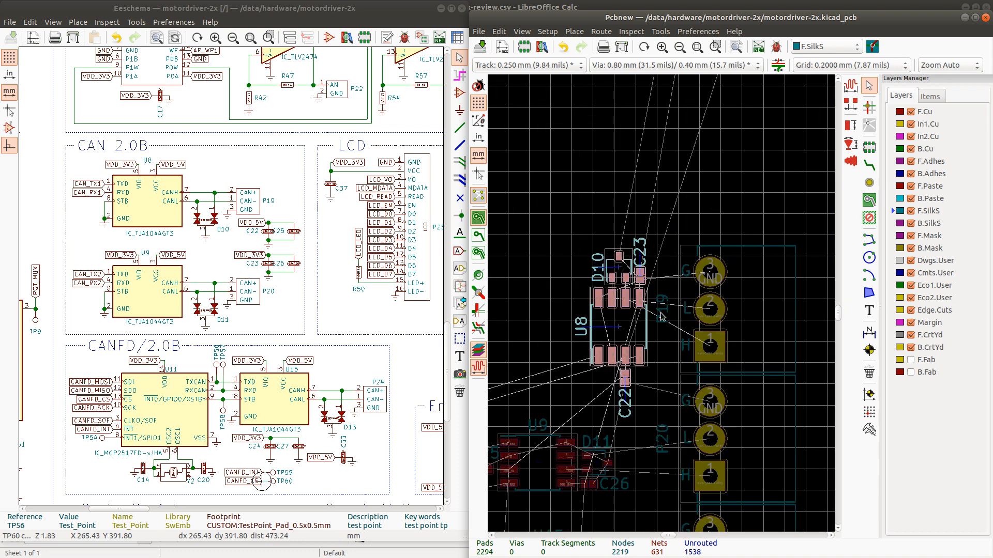
pyautogui.scroll(-2, 658, 305)
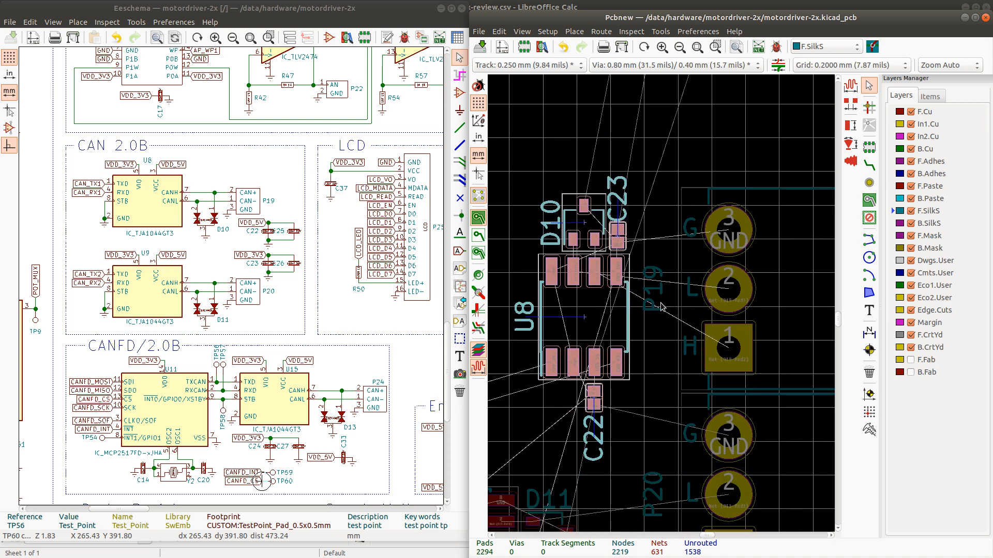
# - Rotate the U8 group until D10 and C23 face P19 and place it beside the connector's pins 1 and 2
pyautogui.press('r')
pyautogui.press('r')
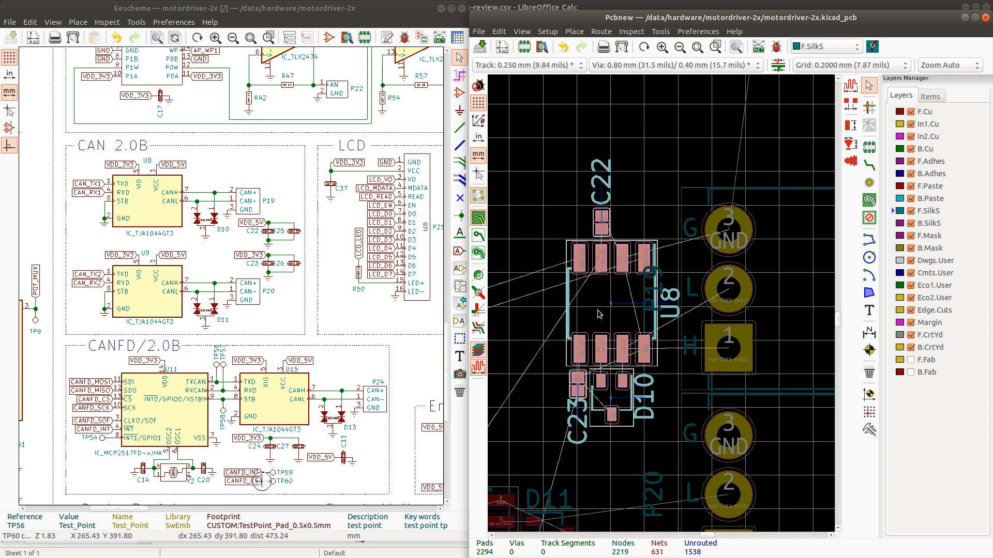
pyautogui.moveTo(611, 303); pyautogui.dragTo(523, 341)
pyautogui.press('r')
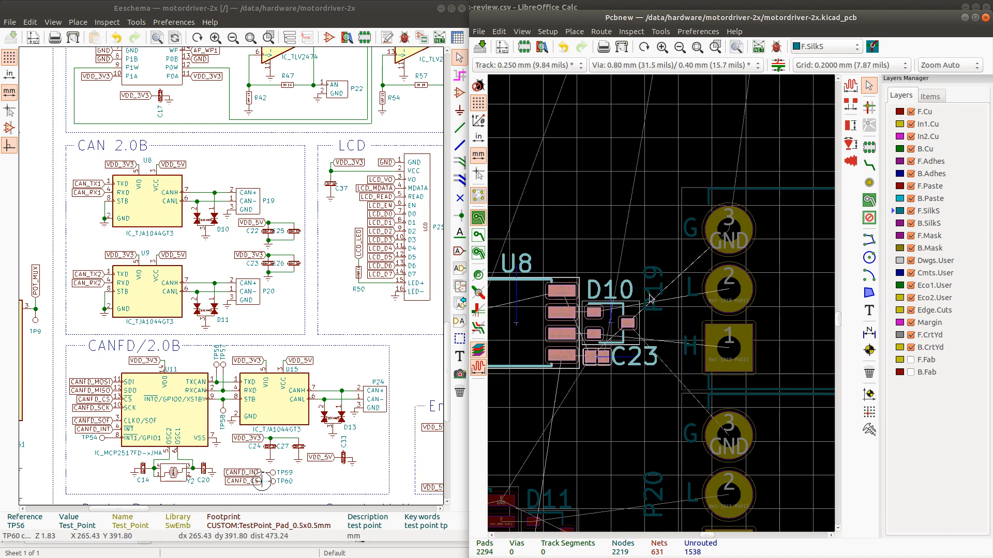
# - Rotate P19's reference text 90 degrees to horizontal and place it above the connector's G label near pin 3
pyautogui.click(650, 297)
pyautogui.moveTo(654, 291); pyautogui.dragTo(657, 204)
pyautogui.press('r')
# - Turn P20's reference text horizontal and place it above the connector's G label near pin 3
pyautogui.scroll(-3, 660, 300)
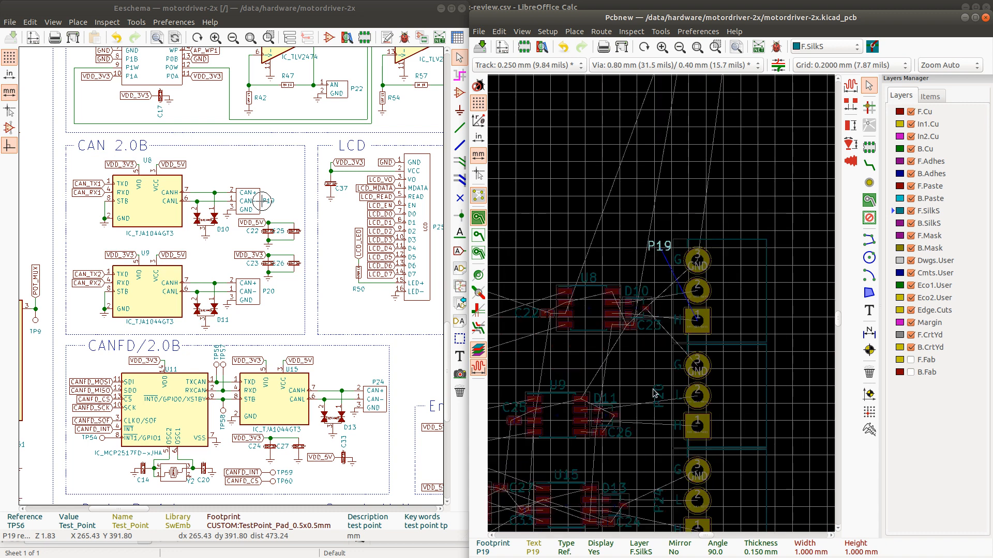
pyautogui.click(659, 397)
pyautogui.moveTo(660, 397); pyautogui.dragTo(660, 356)
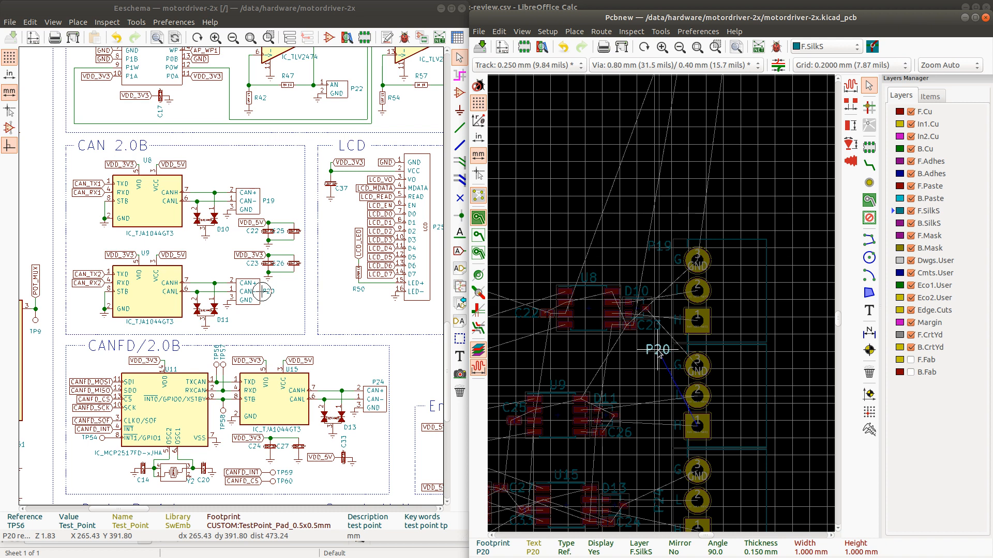
pyautogui.moveTo(659, 355); pyautogui.dragTo(659, 353)
# - Rotate P24's reference text 90 degrees to horizontal and place it just above the connector's G label near pin 3
pyautogui.click(660, 499)
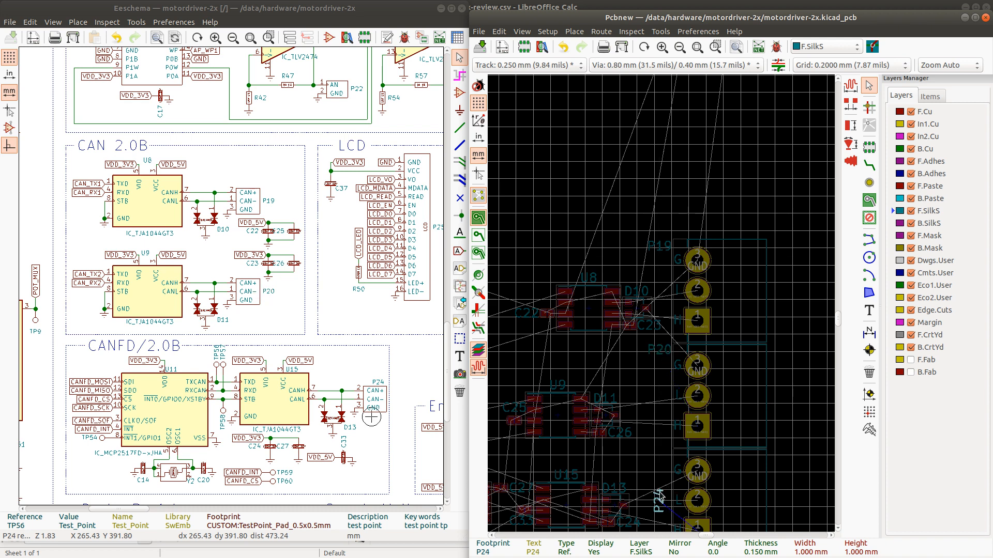
pyautogui.press('m')
pyautogui.press('r')
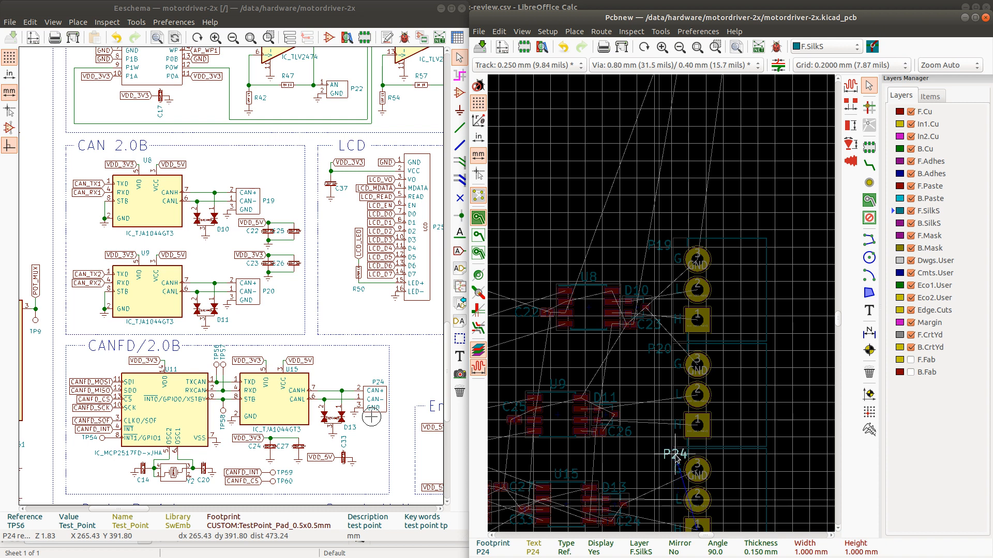
pyautogui.click(675, 456)
# - Shift the P20 and P19 reference texts closer to their connectors so they line up with P24's text
pyautogui.click(661, 356)
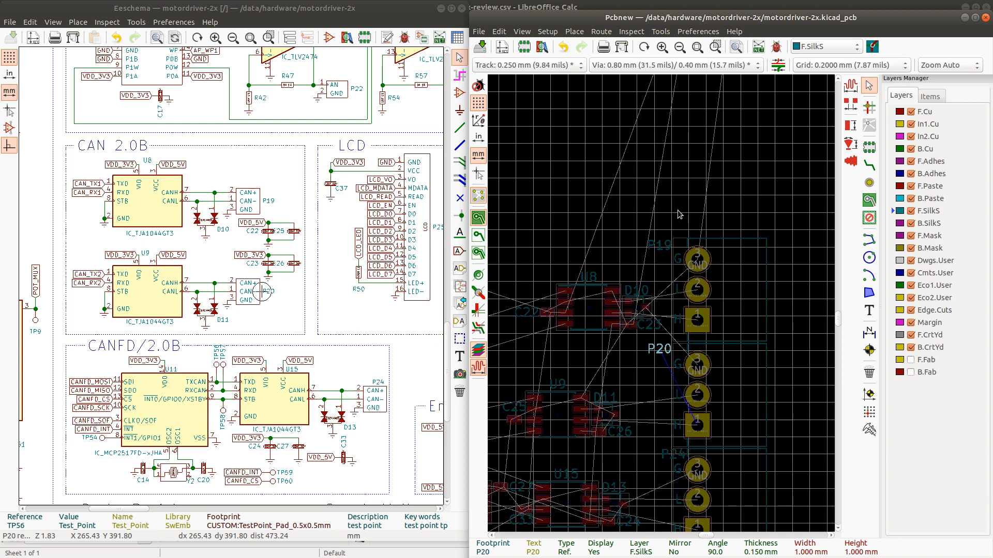
pyautogui.press('m')
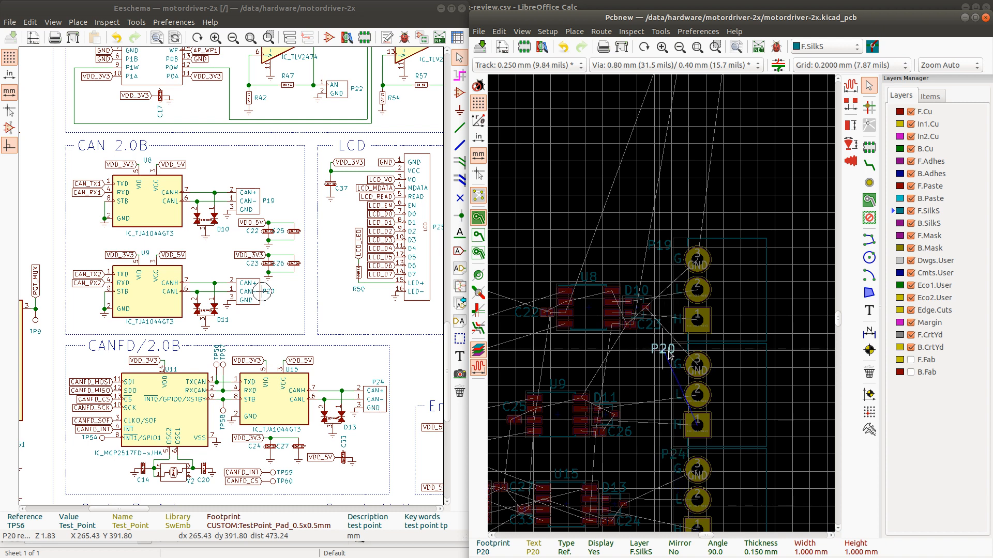
pyautogui.click(680, 334)
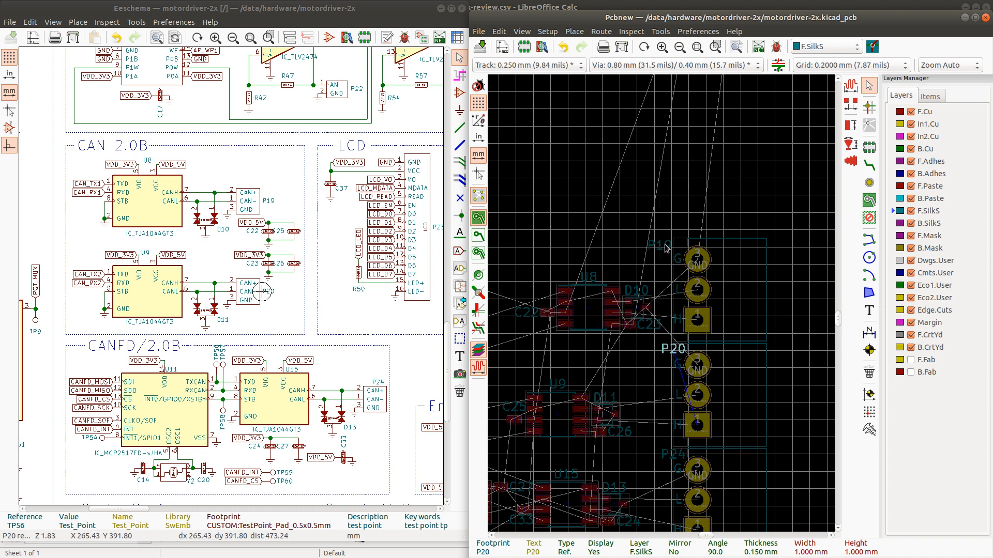
pyautogui.click(664, 247)
pyautogui.press('m')
pyautogui.click(676, 249)
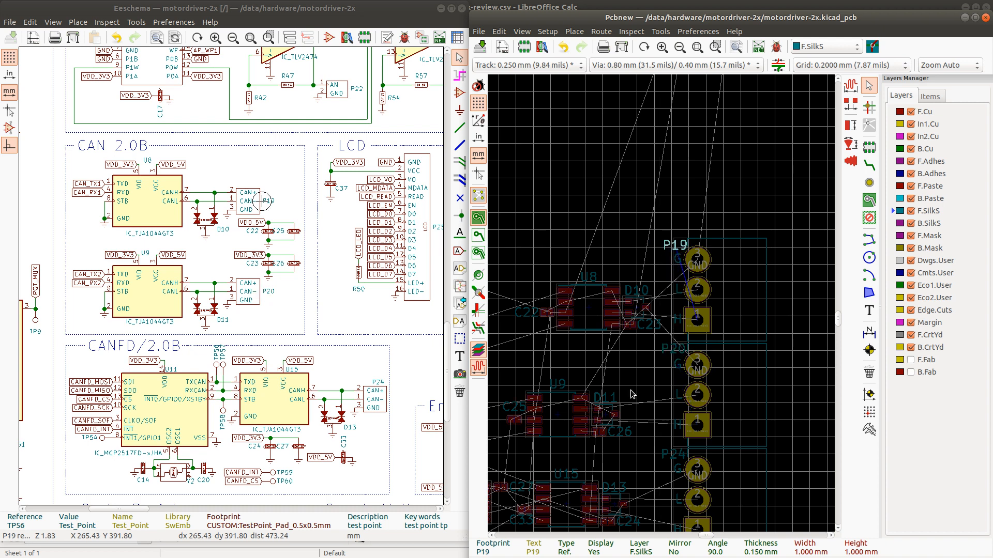
pyautogui.press('Escape')
# - Move transceiver U9 together with D11, C25 and C26 closer to connector P20
pyautogui.scroll(-1, 520, 378)
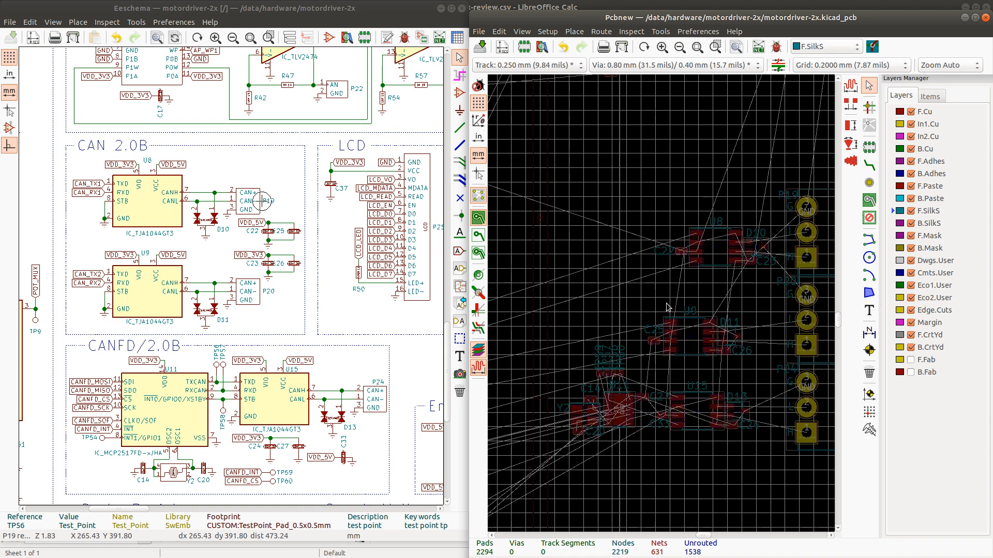
pyautogui.moveTo(639, 299); pyautogui.dragTo(760, 372)
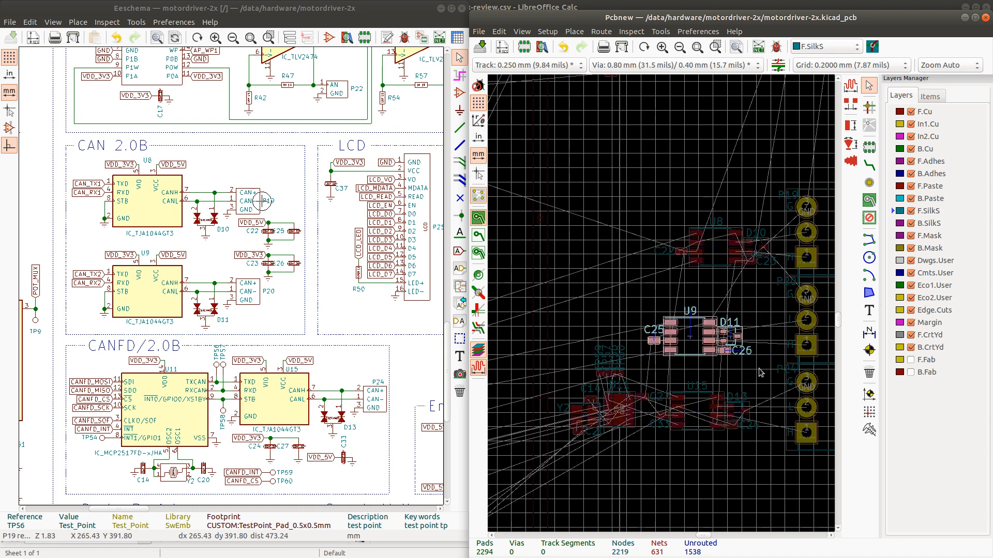
pyautogui.moveTo(712, 344); pyautogui.dragTo(749, 340)
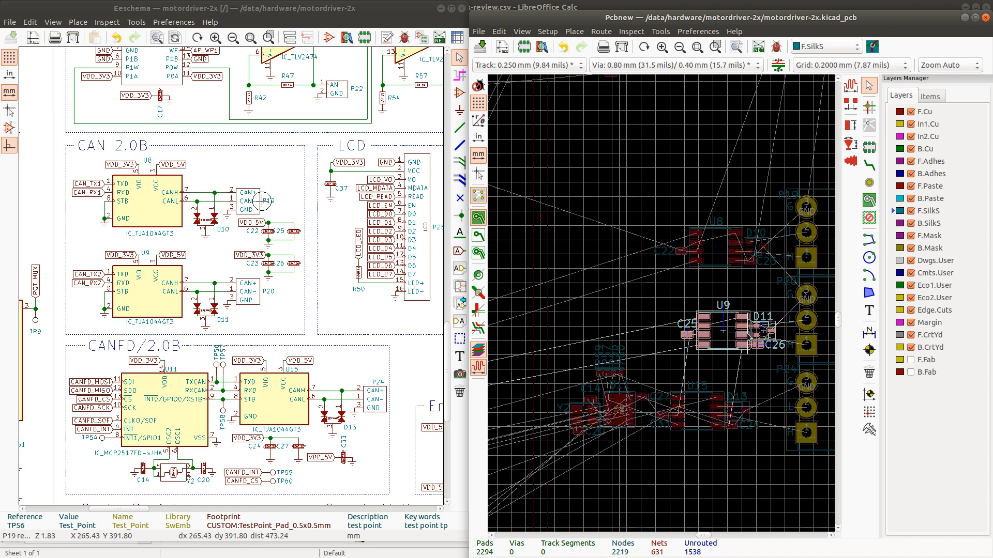
# - Move the U8 group with D10, C22 and C23 closer to connector P19
pyautogui.moveTo(664, 204); pyautogui.dragTo(773, 283)
pyautogui.moveTo(721, 240); pyautogui.dragTo(736, 244)
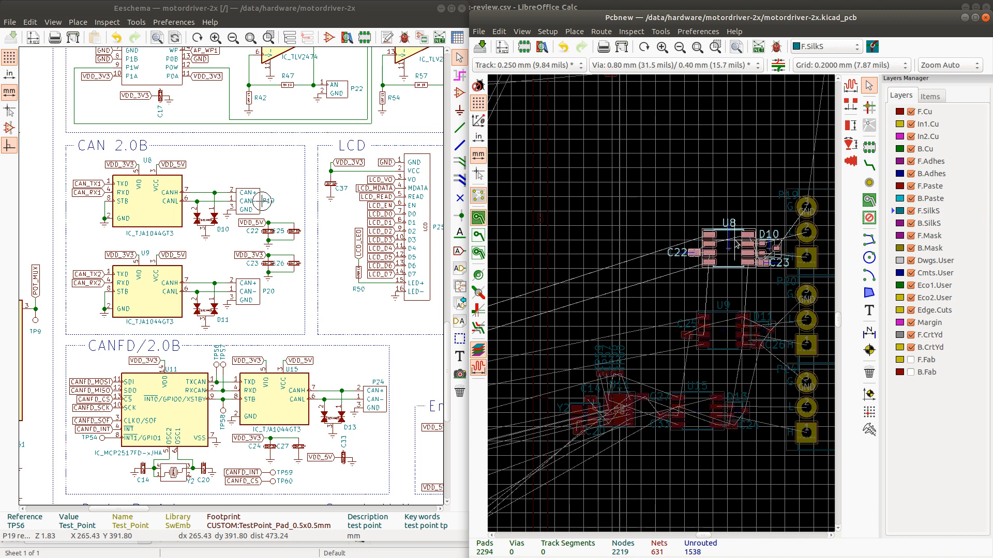
pyautogui.moveTo(737, 244); pyautogui.dragTo(739, 244)
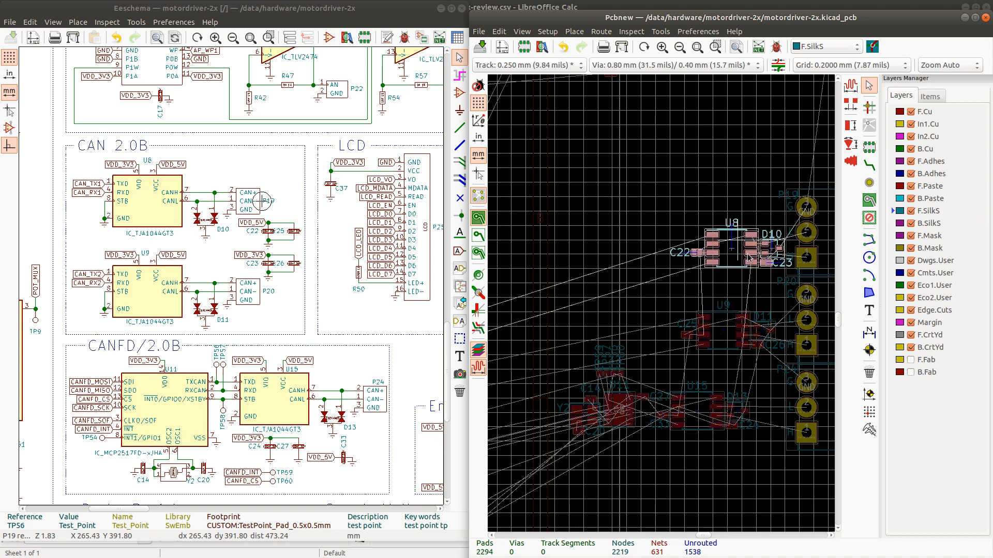
# - Place the C23 and C26 reference texts directly below their capacitors, clear of connectors P19 and P20
pyautogui.click(778, 262)
pyautogui.press('m')
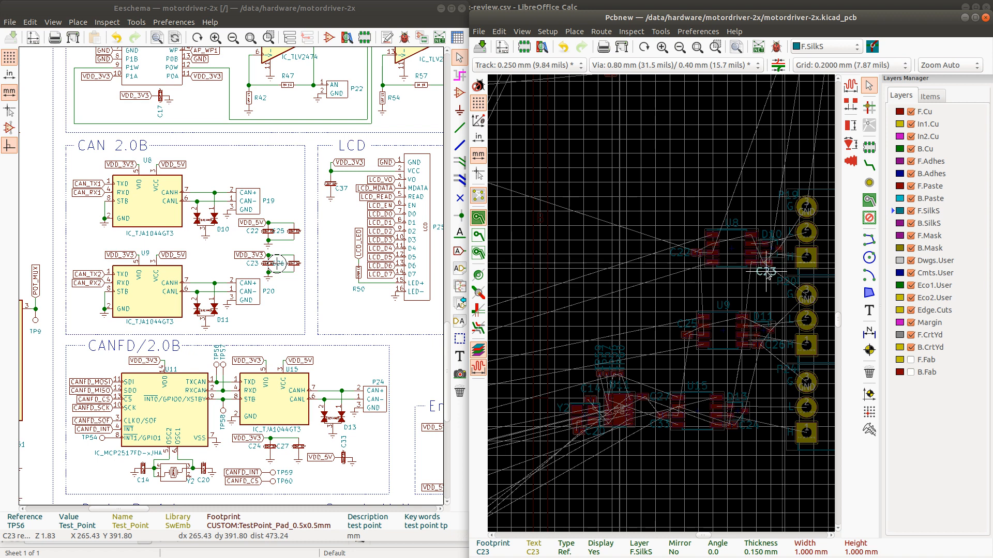
pyautogui.click(767, 272)
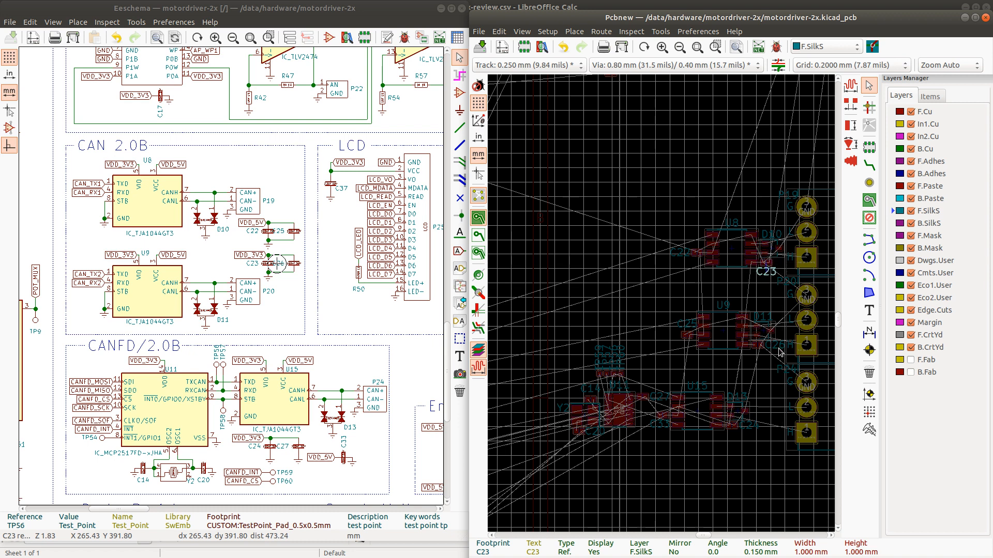
pyautogui.click(780, 352)
pyautogui.press('m')
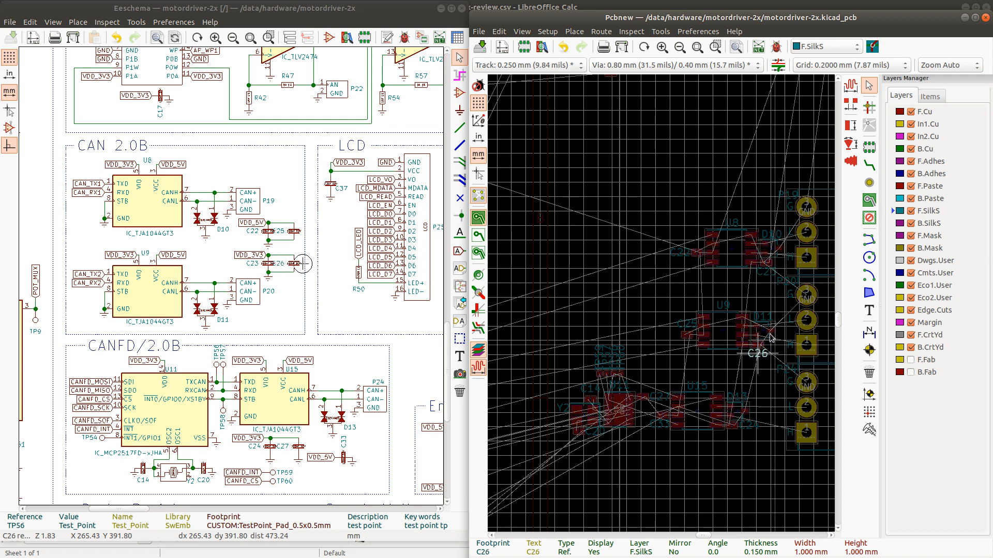
pyautogui.click(770, 337)
# - Align the U9 group directly under the U8 group and move U15 with D13, C24 and C33 beside P24 below them
pyautogui.moveTo(672, 297); pyautogui.dragTo(799, 370)
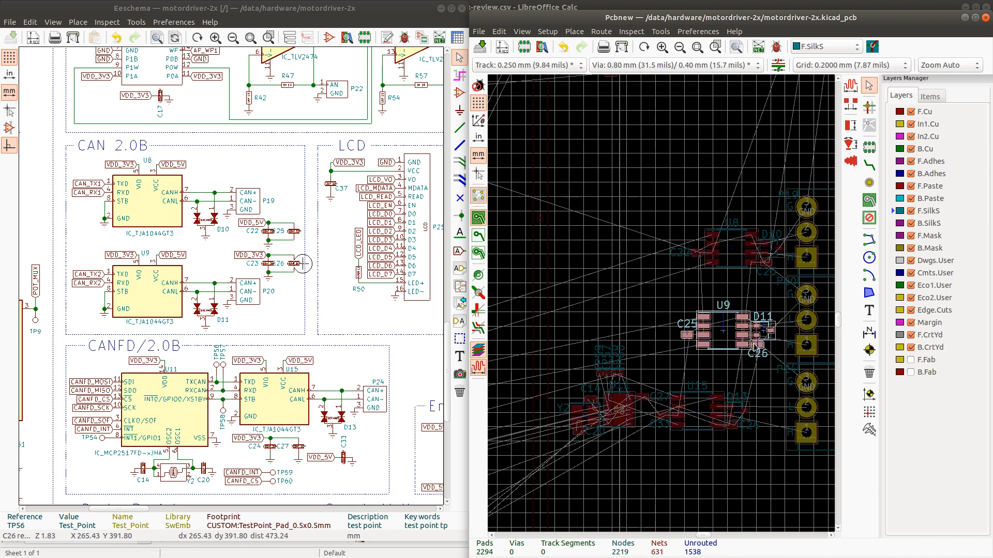
pyautogui.moveTo(724, 335); pyautogui.dragTo(734, 339)
pyautogui.moveTo(654, 377)
pyautogui.mouseDown()
pyautogui.moveTo(768, 455)
pyautogui.moveTo(755, 444)
pyautogui.mouseUp()
pyautogui.moveTo(697, 412); pyautogui.dragTo(766, 443)
# - Place C24's reference text directly below its capacitor, clear of connector P24
pyautogui.click(780, 436)
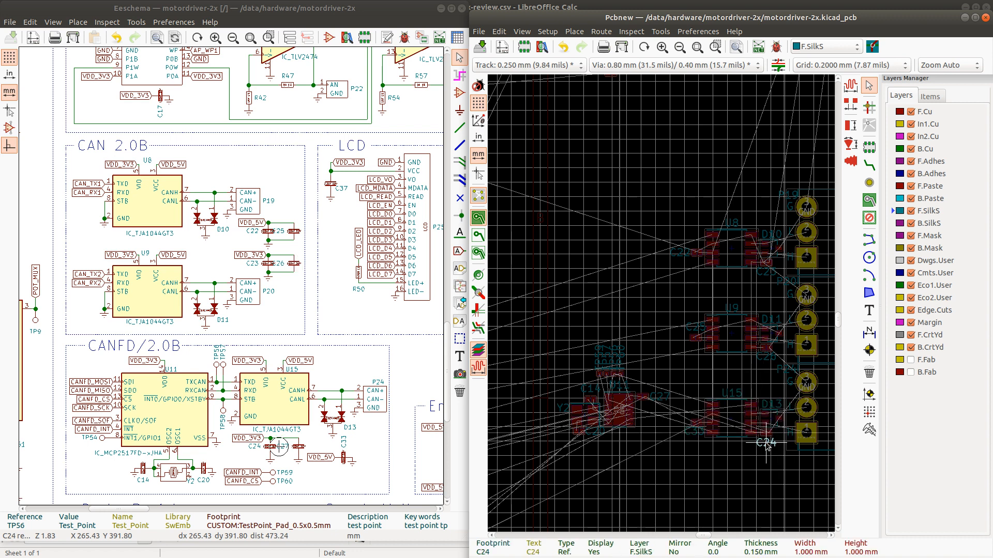
pyautogui.click(766, 443)
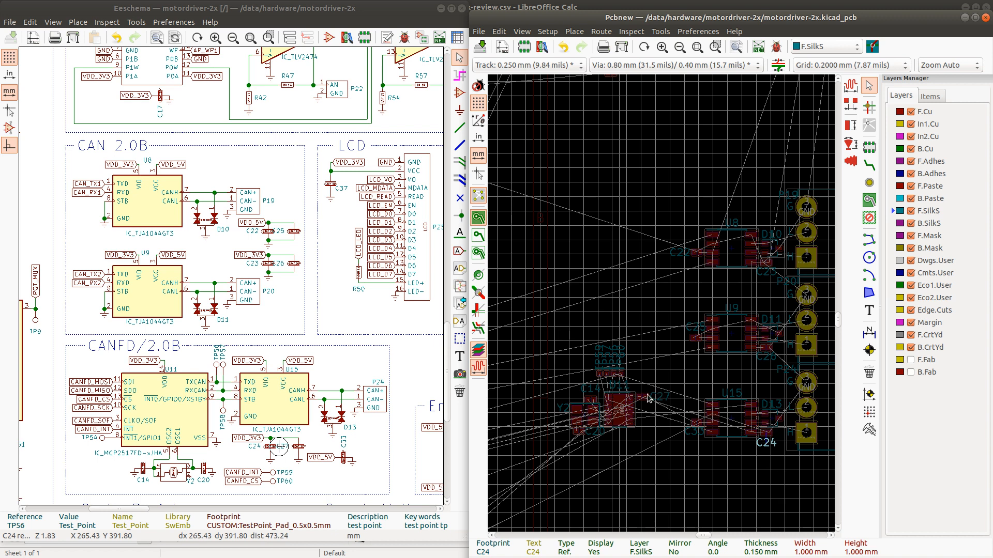
pyautogui.click(592, 323)
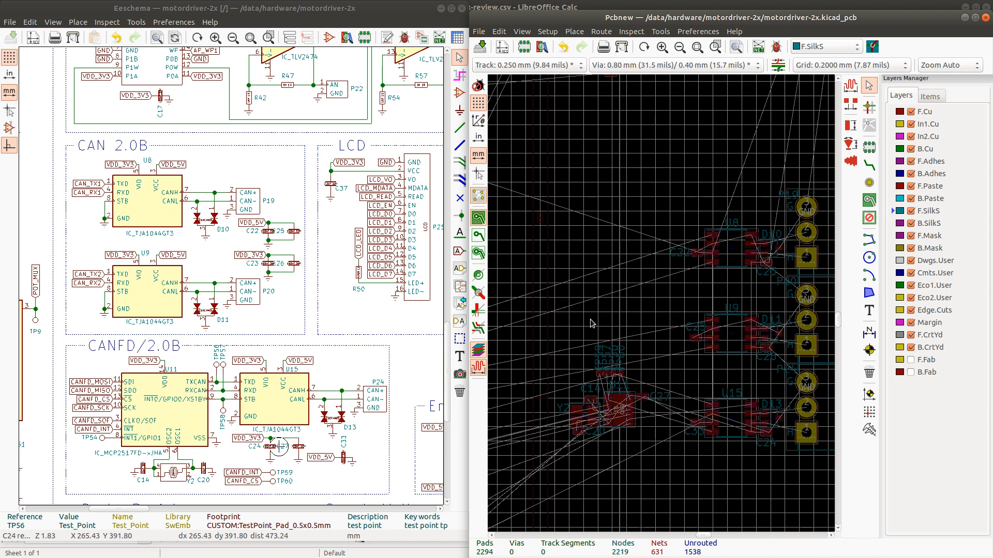
# - Move the U11 group with Y2, C14, C20, C27 and its test points slightly closer to the transceiver groups
pyautogui.moveTo(555, 314); pyautogui.dragTo(678, 462)
pyautogui.press('m')
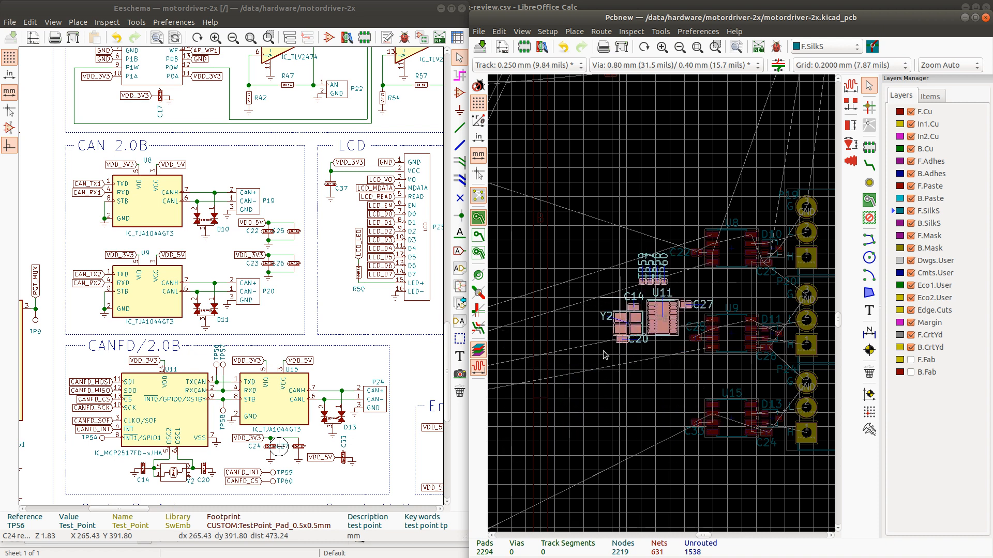
pyautogui.click(591, 367)
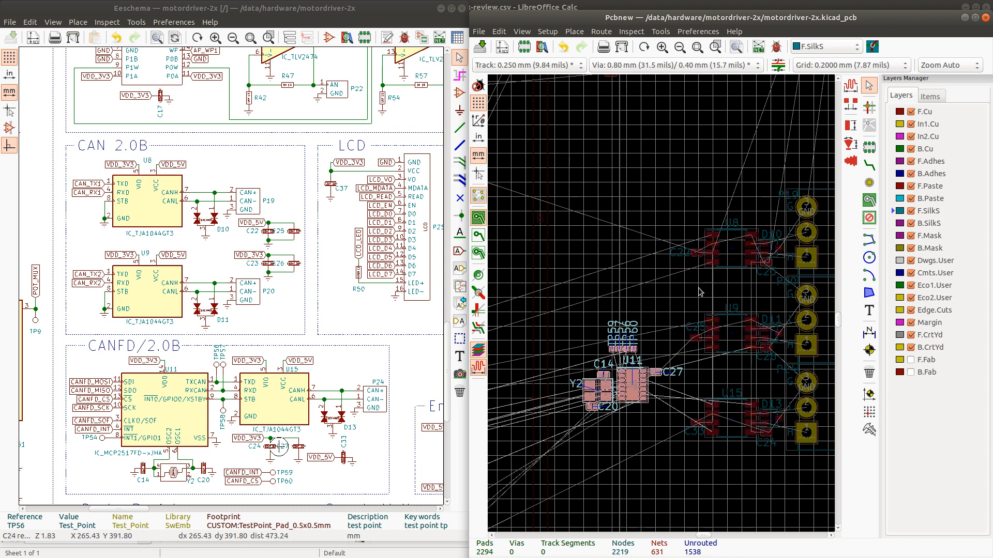
# - Move the U9 group with D11, C25 and C26 up directly beneath the U8 group
pyautogui.moveTo(677, 288); pyautogui.dragTo(765, 358)
pyautogui.moveTo(785, 370); pyautogui.dragTo(782, 363)
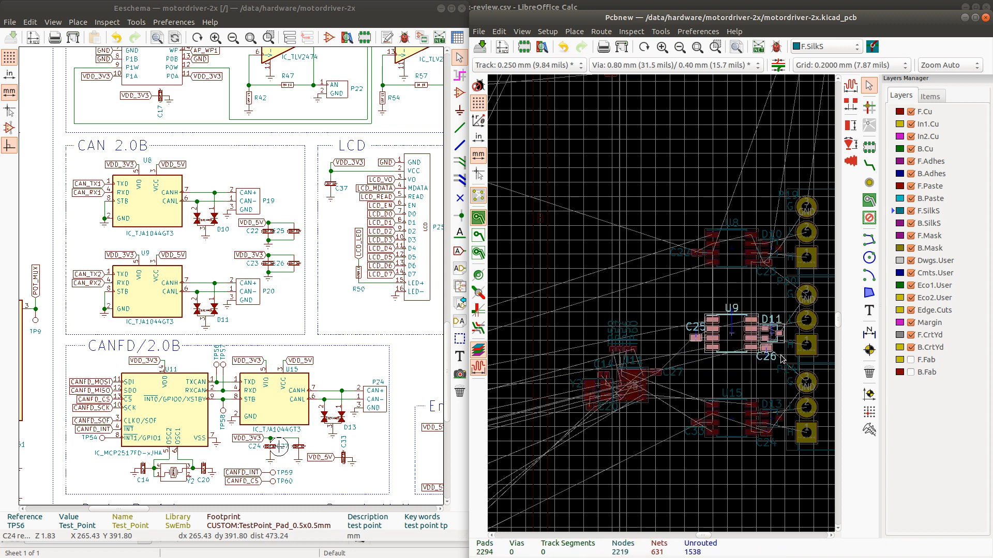
pyautogui.moveTo(740, 337); pyautogui.dragTo(734, 298)
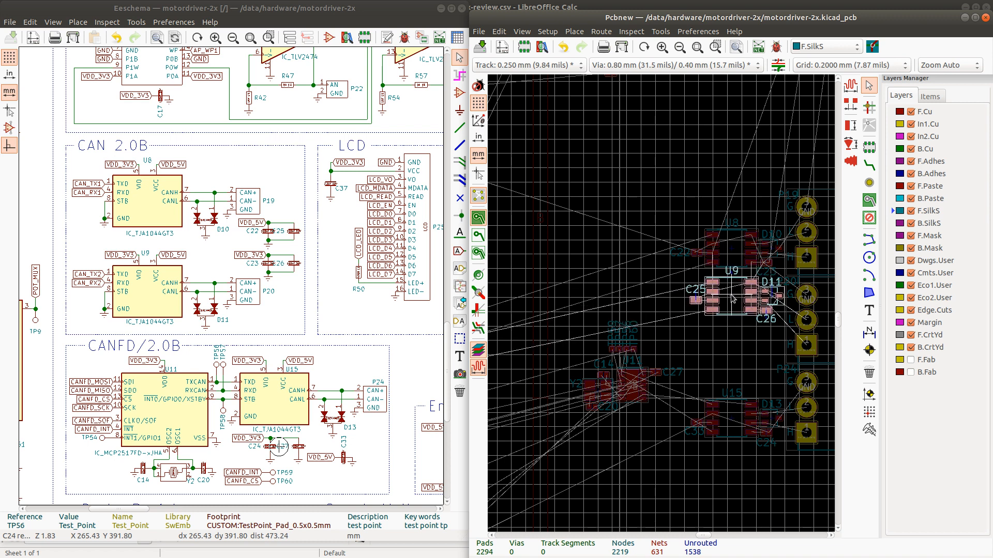
pyautogui.click(734, 299)
pyautogui.moveTo(682, 385); pyautogui.dragTo(783, 447)
pyautogui.moveTo(729, 421); pyautogui.dragTo(733, 347)
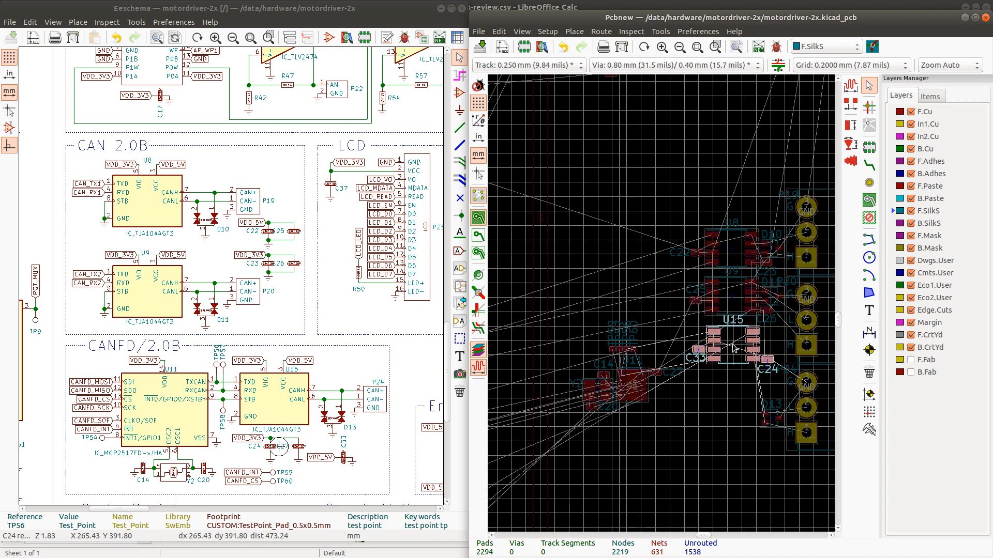
pyautogui.press('Escape')
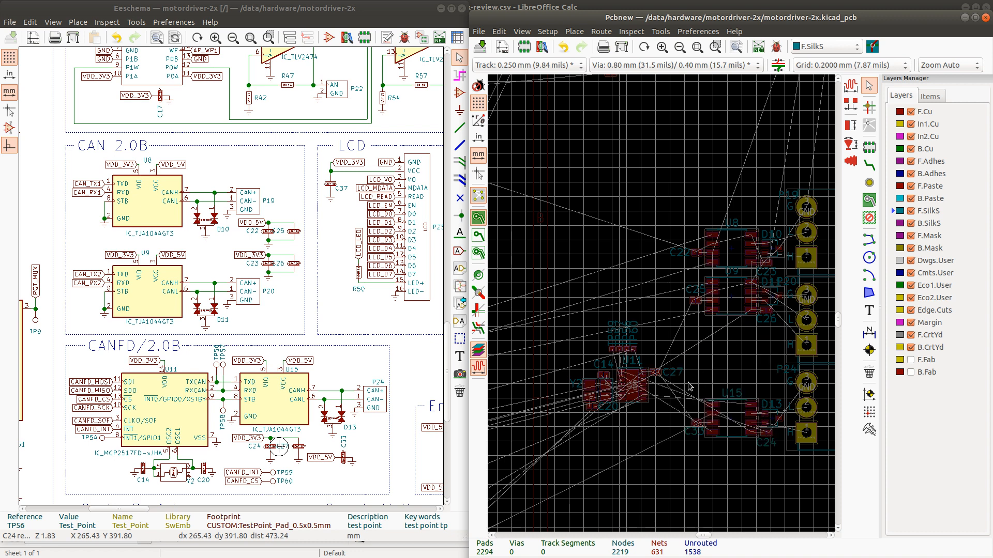
# - Move the U15 group with D13, C24 and C33 directly under the U9 group, and the U11 group with its test points below it
pyautogui.moveTo(688, 383); pyautogui.dragTo(786, 452)
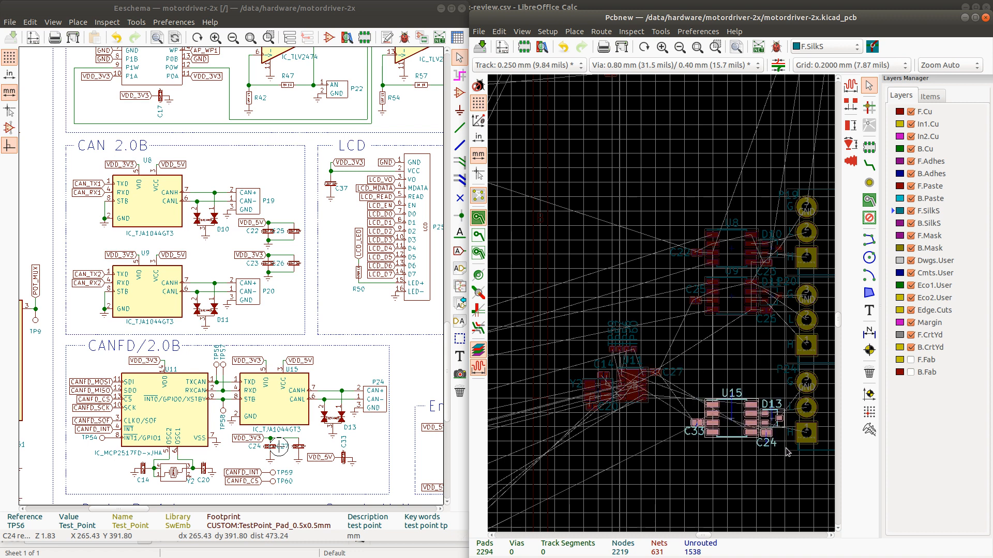
pyautogui.moveTo(733, 422); pyautogui.dragTo(732, 348)
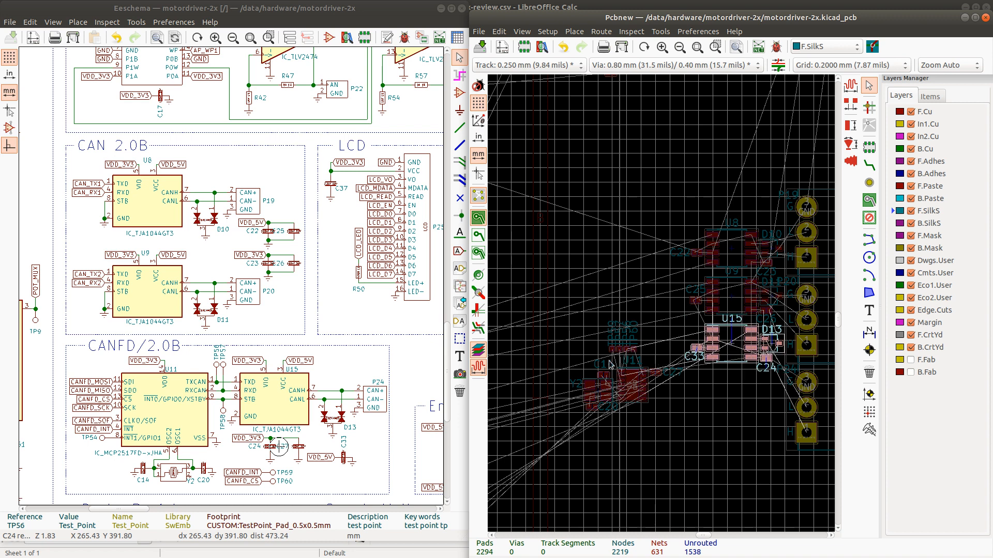
pyautogui.moveTo(553, 315); pyautogui.dragTo(675, 439)
pyautogui.moveTo(632, 397); pyautogui.dragTo(728, 432)
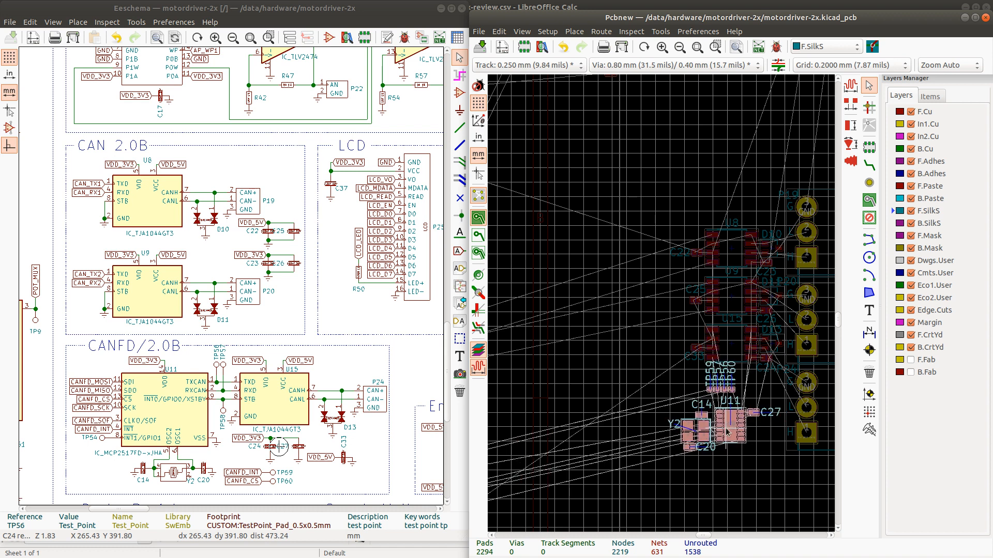
# - Rotate the row of U11 test points into a vertical column and set it aside, away from U11 and clear of the transceivers
pyautogui.click(687, 381)
pyautogui.moveTo(686, 376); pyautogui.dragTo(778, 478)
pyautogui.press('r')
pyautogui.click(666, 390)
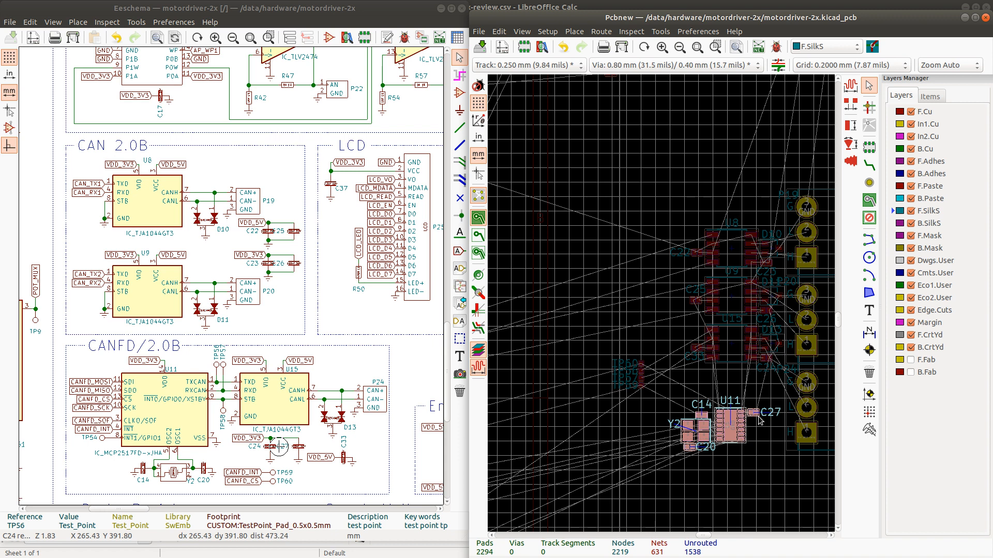
# - Move the U11 group up beside connector P24 and place C27's reference text directly below its capacitor
pyautogui.moveTo(758, 416); pyautogui.dragTo(781, 392)
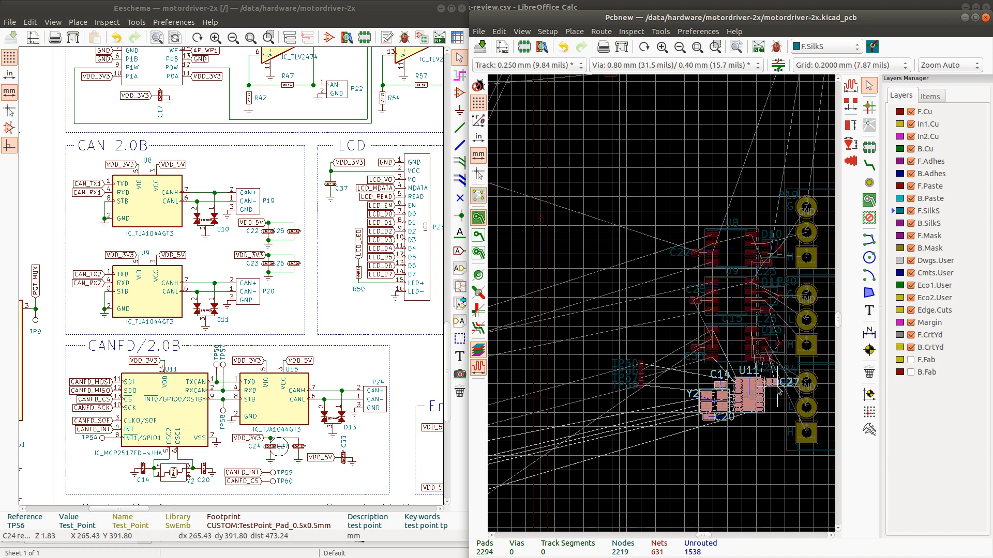
pyautogui.moveTo(778, 388); pyautogui.dragTo(777, 389)
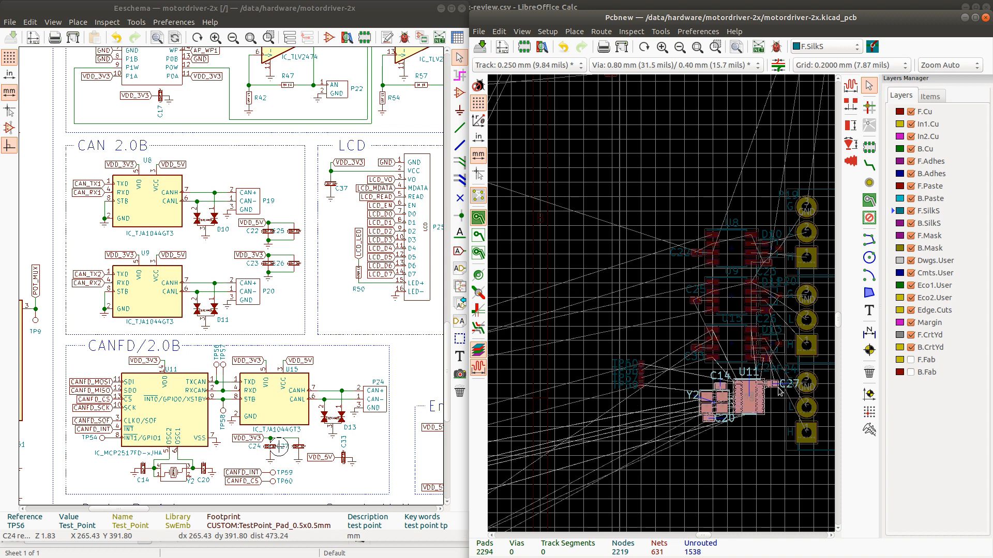
pyautogui.click(780, 386)
pyautogui.press('m')
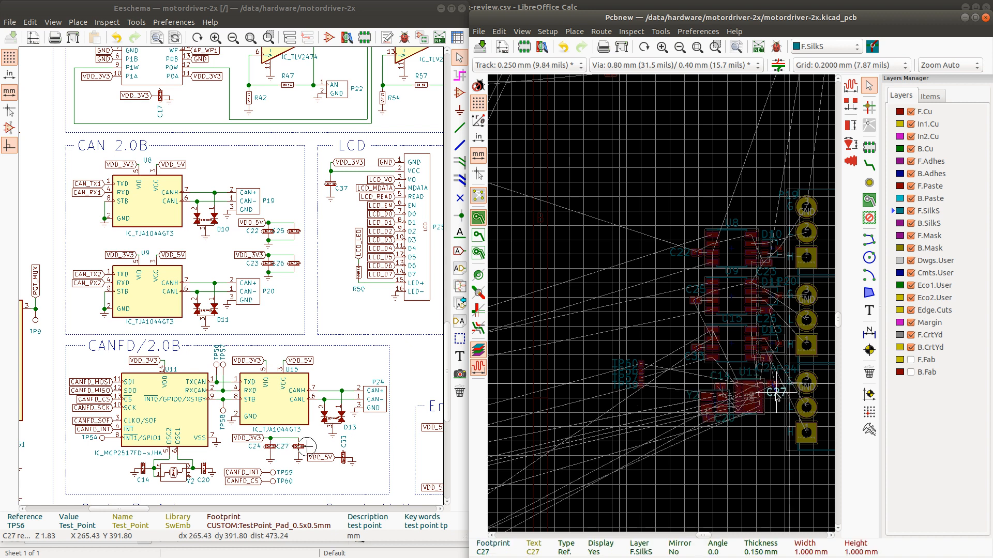
pyautogui.click(775, 395)
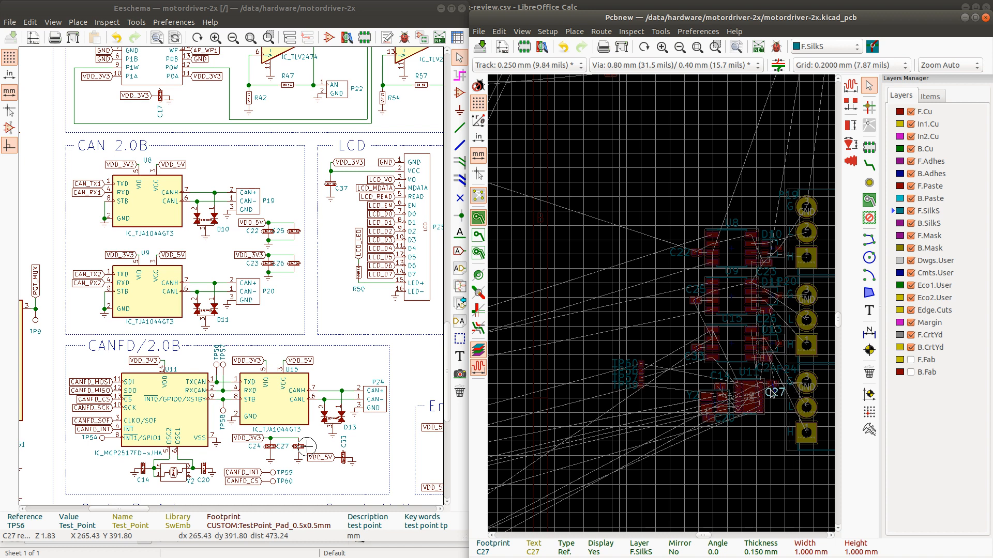
# - Rotate the U11 group with Y2, C14, C20 and C27 90° counterclockwise and place it directly below the U15 group
pyautogui.moveTo(684, 372); pyautogui.dragTo(787, 447)
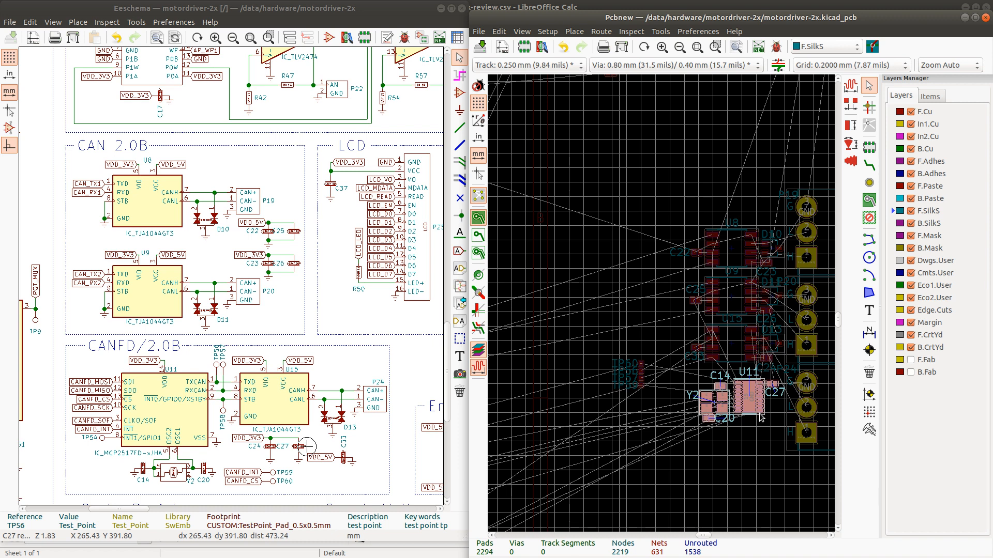
pyautogui.press('m')
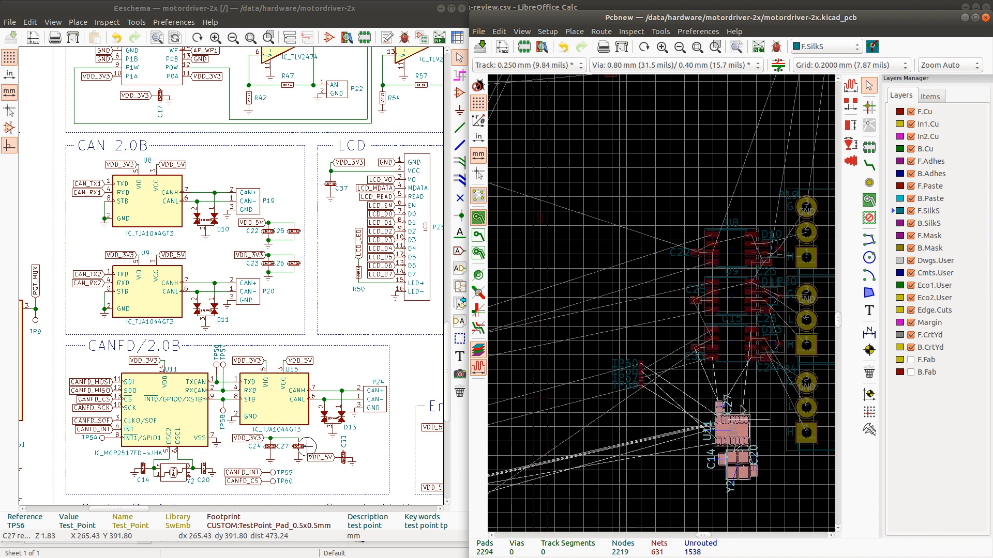
pyautogui.click(755, 396)
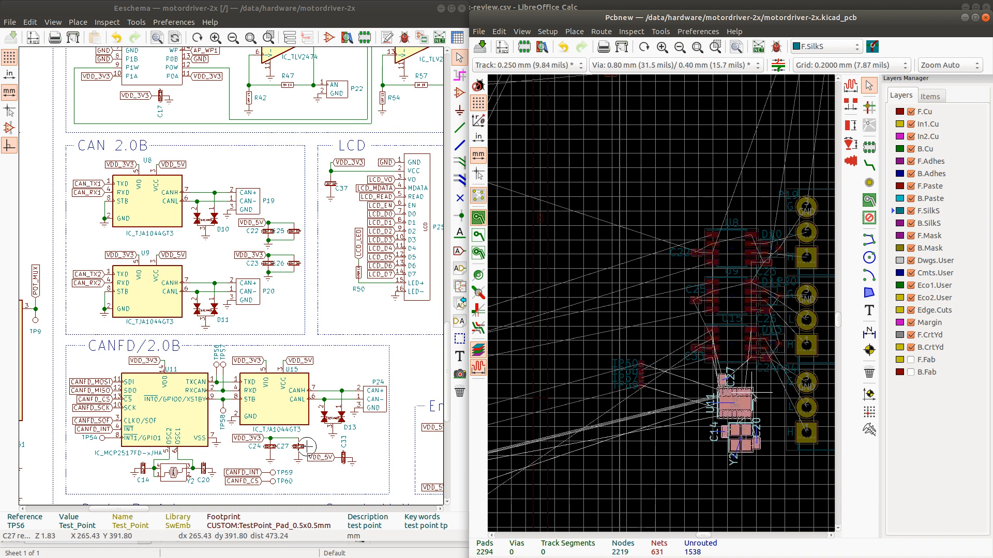
# - Move the column of test points next to U11, just below C33, on the side facing away from P24
pyautogui.moveTo(624, 349); pyautogui.dragTo(660, 412)
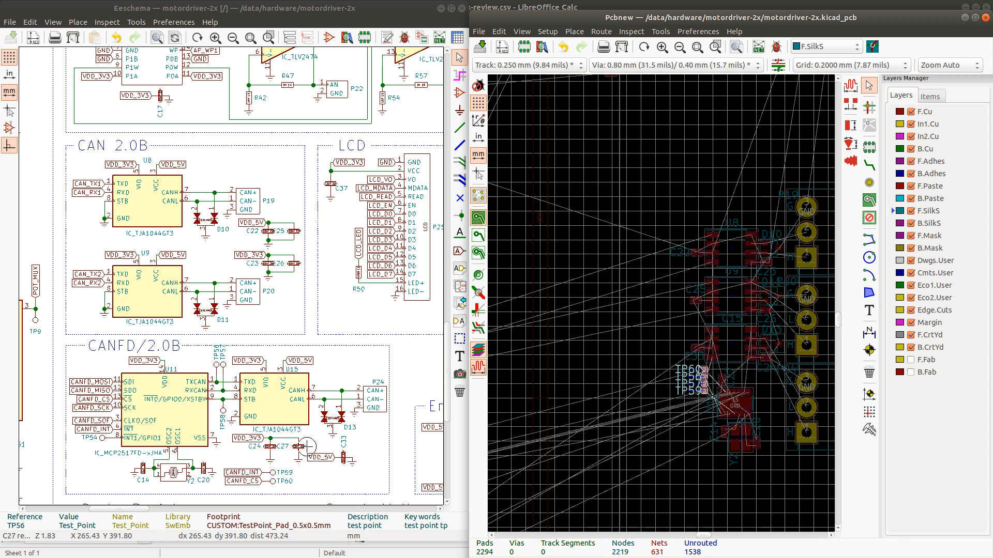
pyautogui.scroll(-3, 749, 215)
pyautogui.scroll(3, 655, 333)
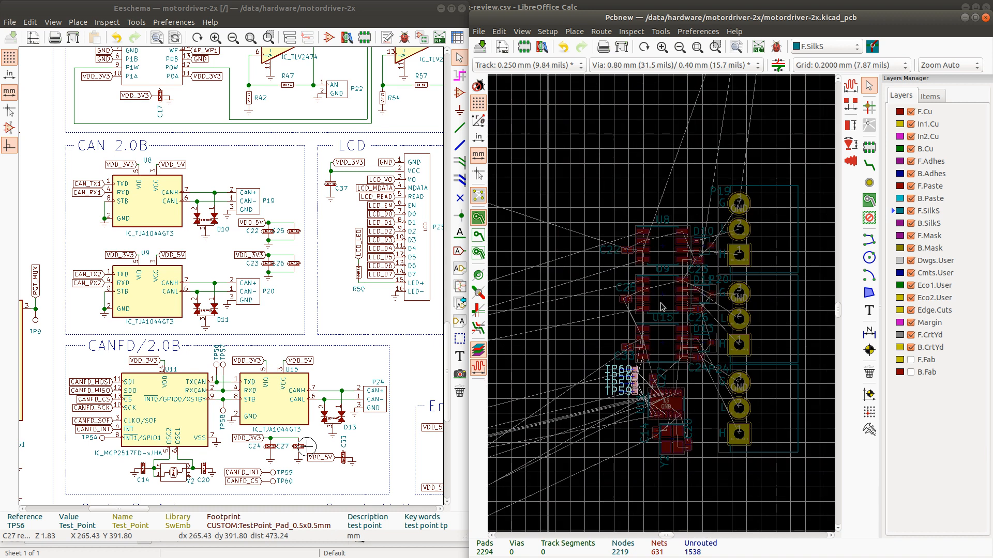
pyautogui.scroll(-2, 674, 295)
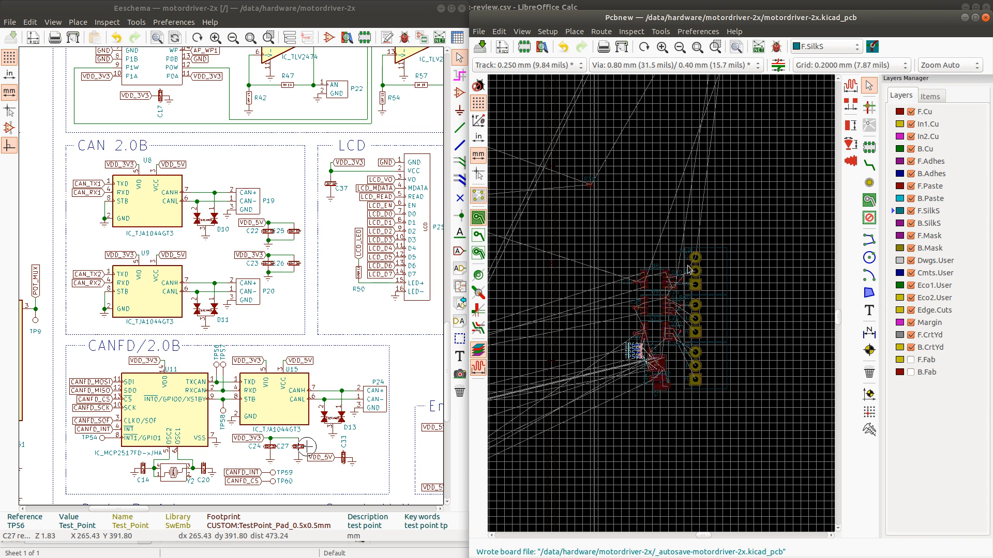
pyautogui.scroll(3, 673, 308)
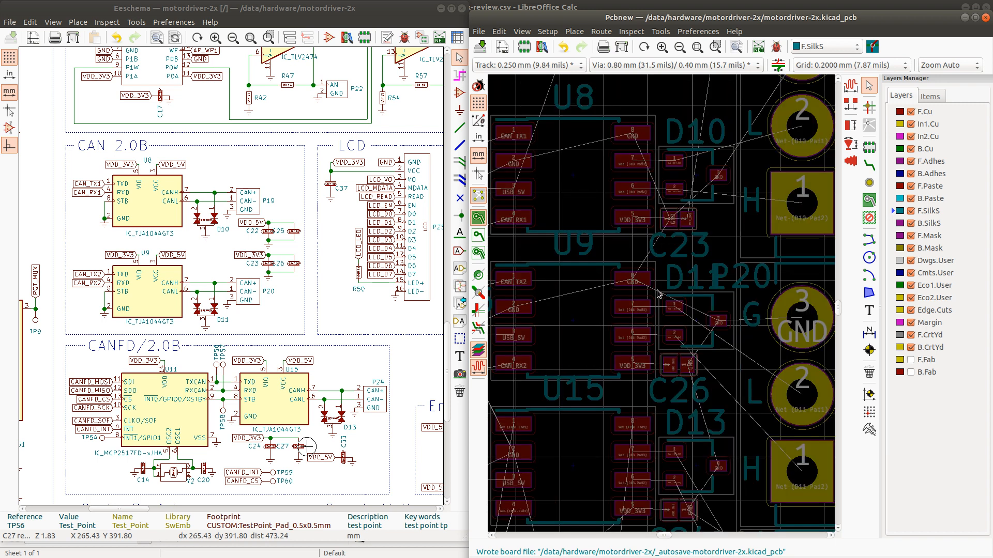
pyautogui.scroll(-3, 635, 331)
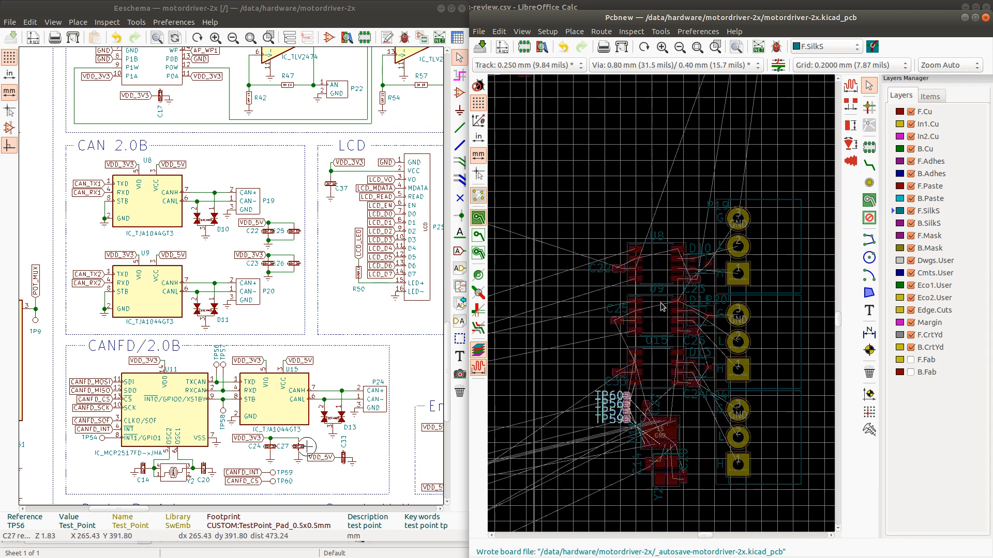